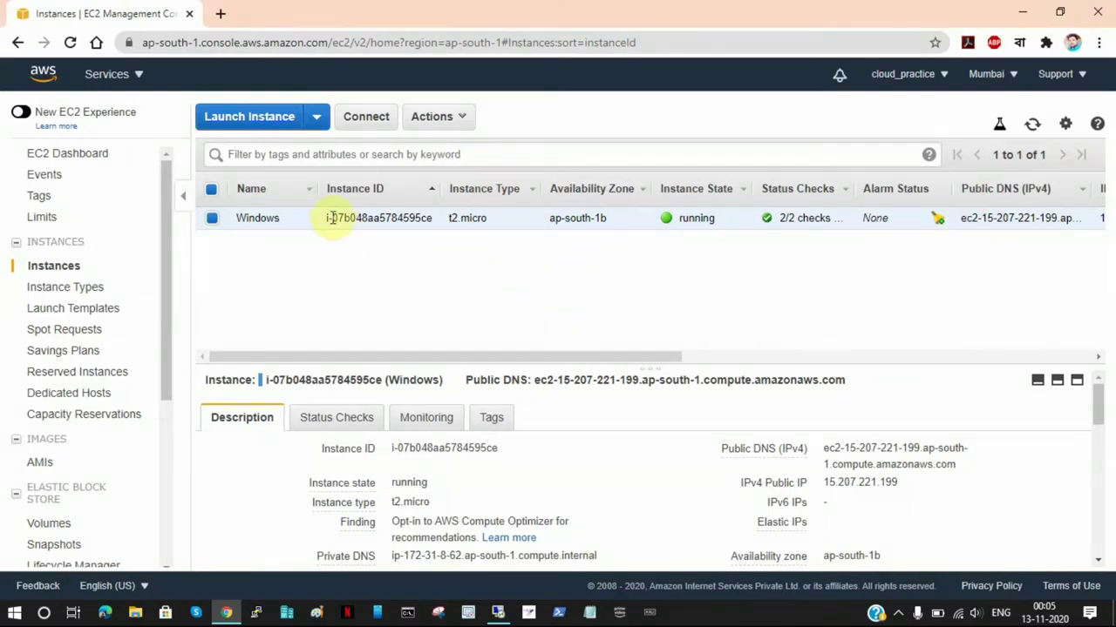
Check the ID and name of the running Windows instance in the EC2 instances list.
{"action": "left_click_drag", "start_coordinate": [324, 223], "coordinate": [451, 228]}
{"action": "left_click", "coordinate": [485, 269]}
{"action": "mouse_move", "coordinate": [248, 227]}
{"action": "double_click", "coordinate": [244, 218]}
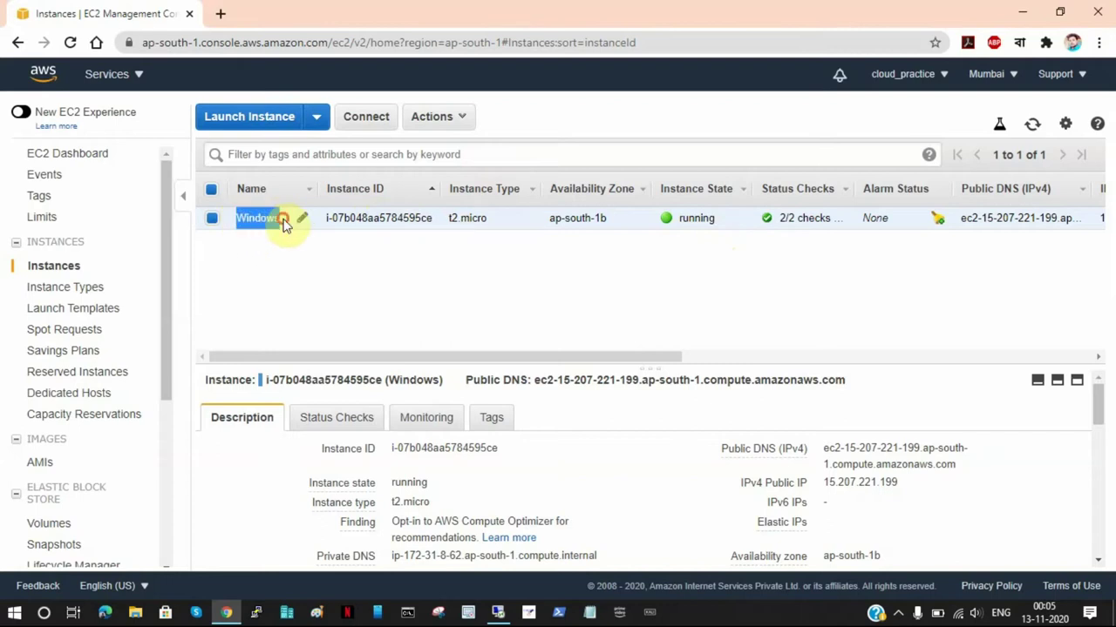
{"action": "left_click", "coordinate": [414, 263]}
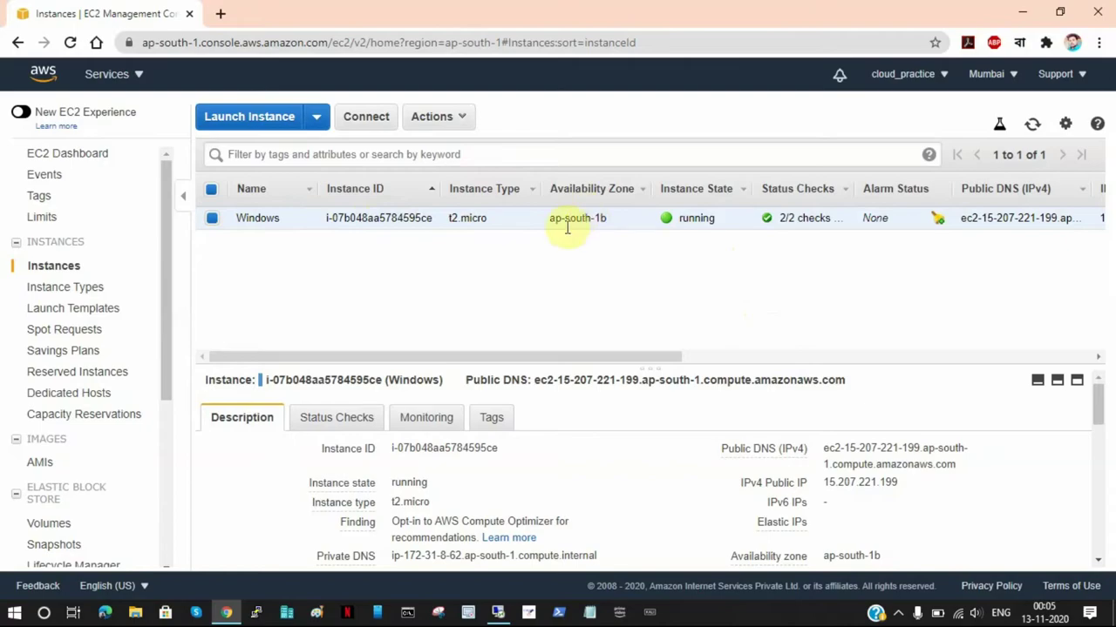
Switch to the instance's Remote Desktop session and examine the drives listed under This PC.
{"action": "left_click", "coordinate": [499, 613]}
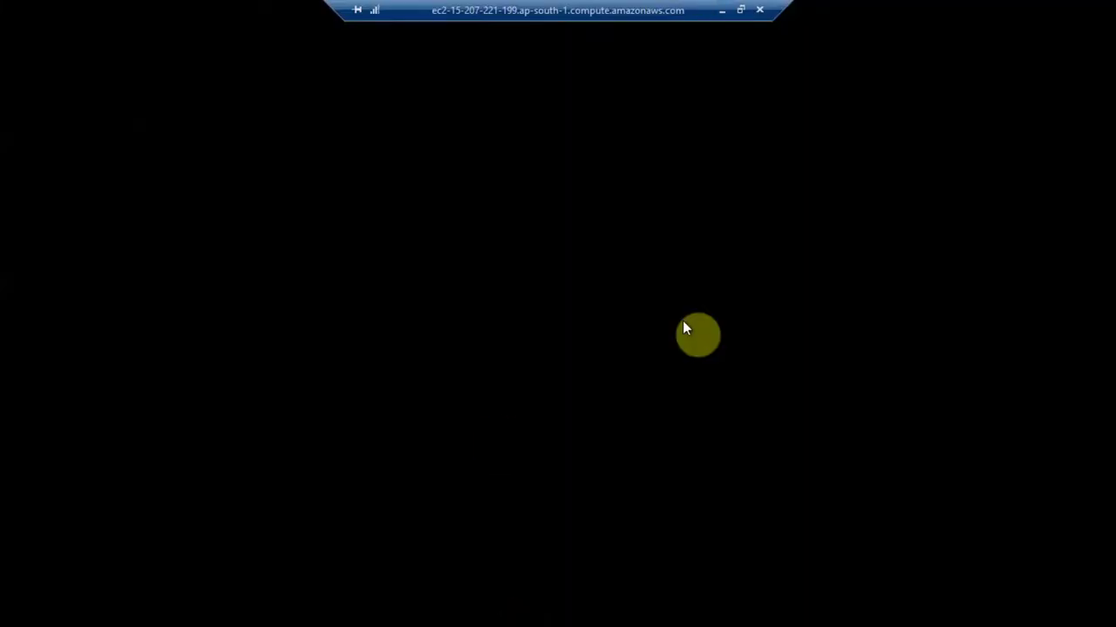
{"action": "left_click_drag", "start_coordinate": [592, 66], "coordinate": [574, 81]}
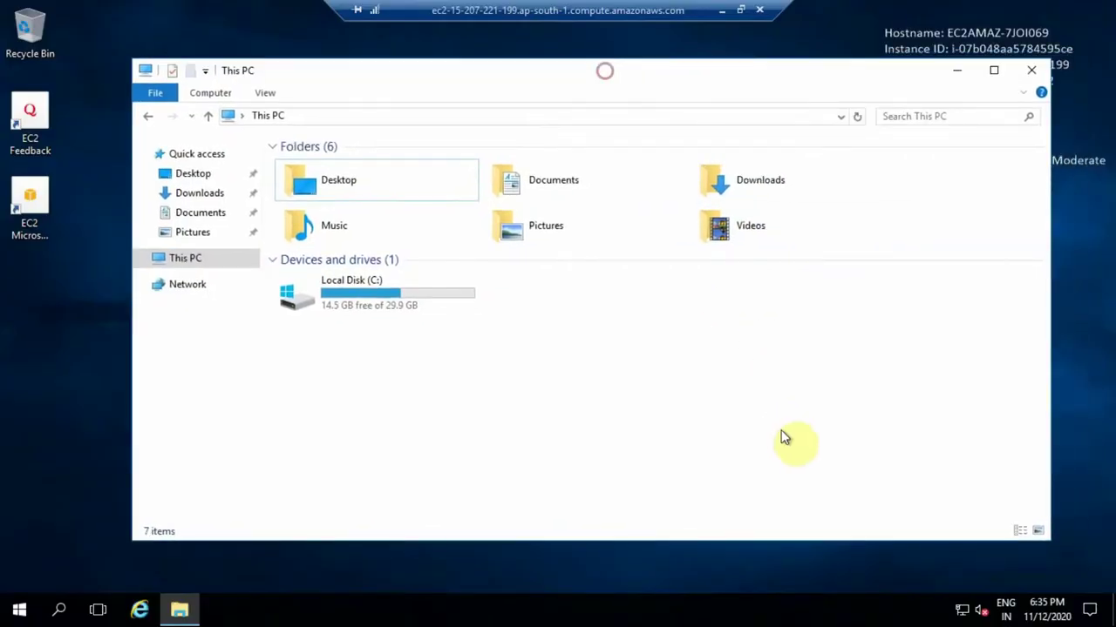
{"action": "right_click", "coordinate": [777, 388]}
{"action": "left_click", "coordinate": [819, 454]}
{"action": "left_click", "coordinate": [393, 299]}
{"action": "left_click_drag", "start_coordinate": [565, 79], "coordinate": [539, 71]}
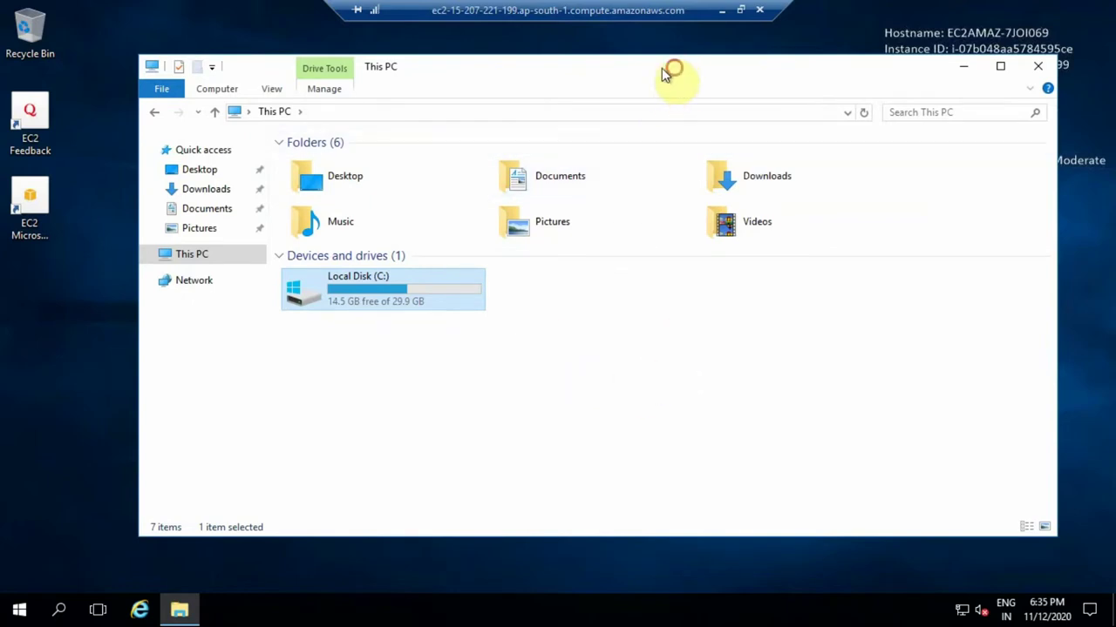
{"action": "left_click_drag", "start_coordinate": [662, 68], "coordinate": [645, 68]}
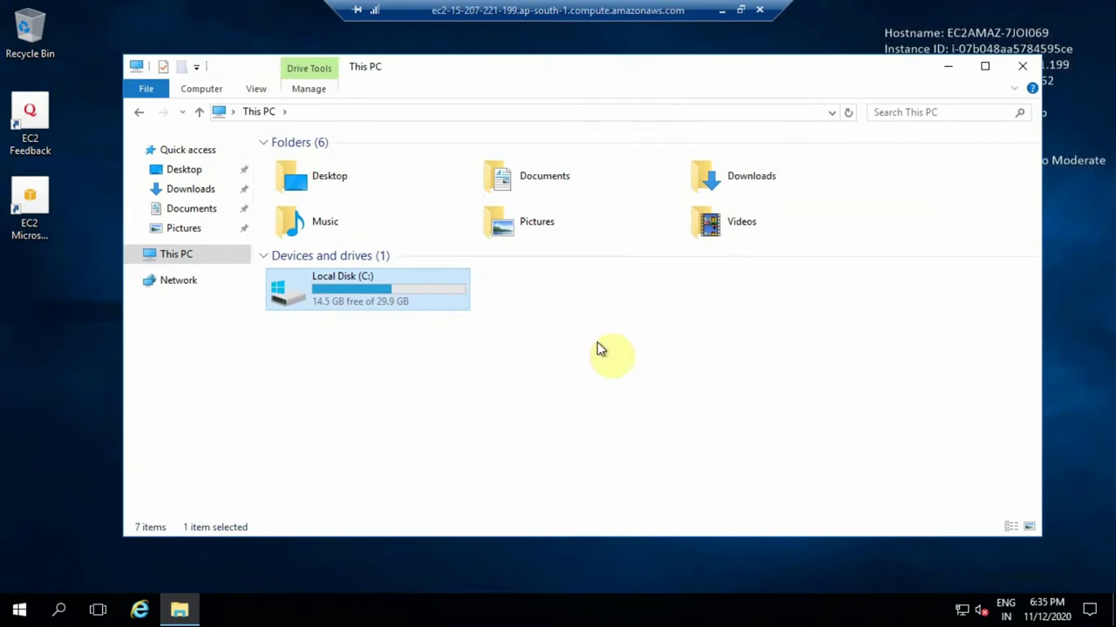
Switch back to the EC2 console, list the EBS volumes and compare the Windows volume's size with the remote session's Local Disk (C:).
{"action": "left_click", "coordinate": [722, 12]}
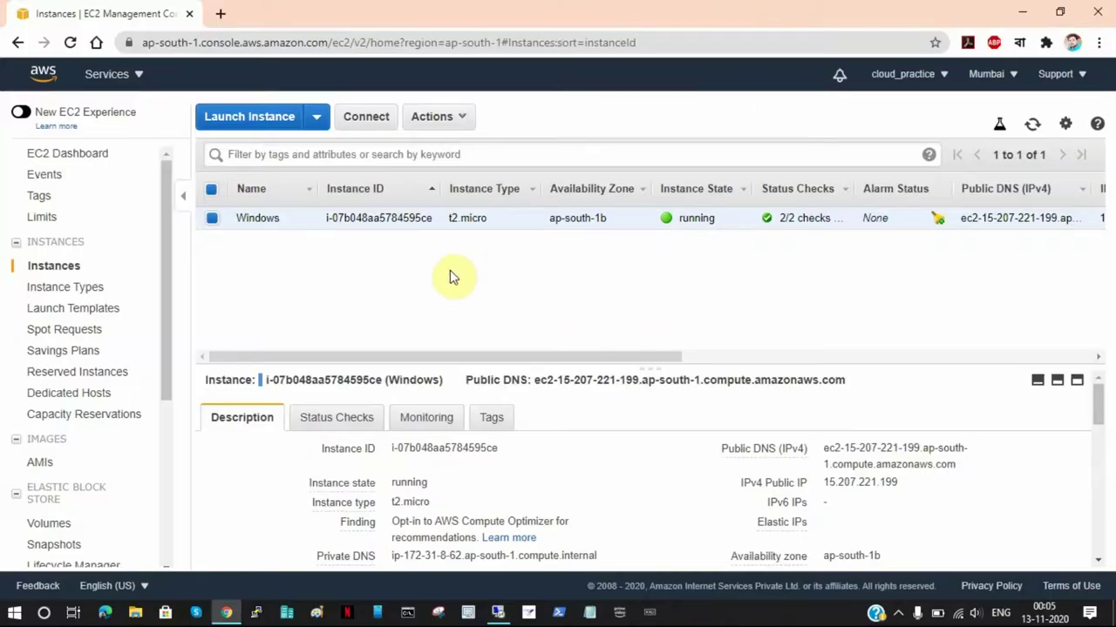
{"action": "scroll", "coordinate": [105, 419], "scroll_direction": "down", "scroll_amount": 1}
{"action": "left_click", "coordinate": [57, 412]}
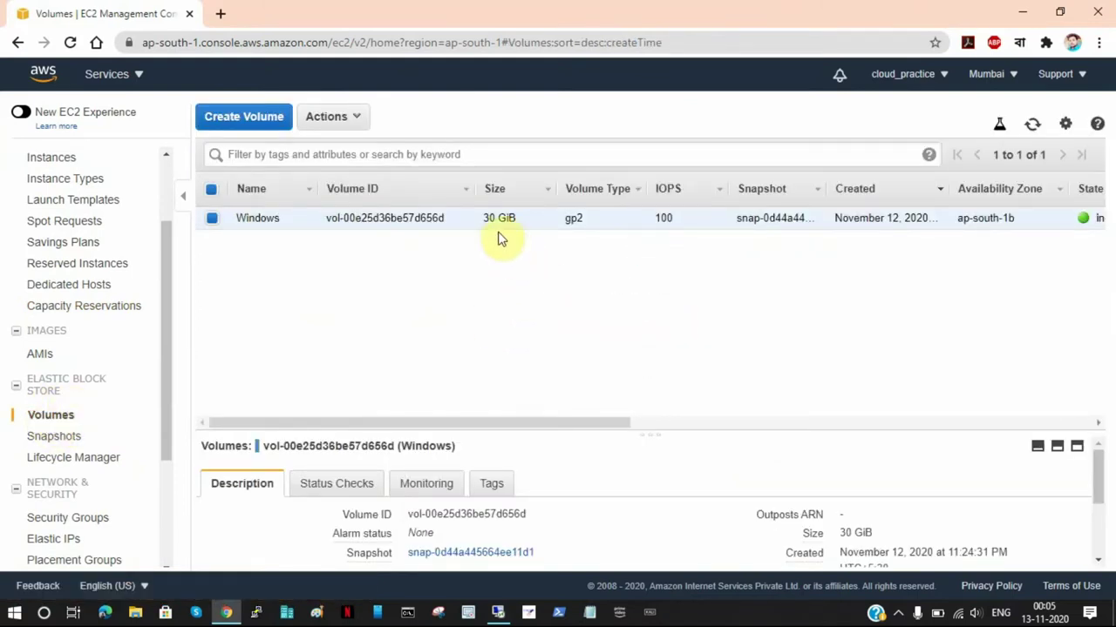
{"action": "left_click_drag", "start_coordinate": [484, 218], "coordinate": [509, 219]}
{"action": "left_click", "coordinate": [497, 613]}
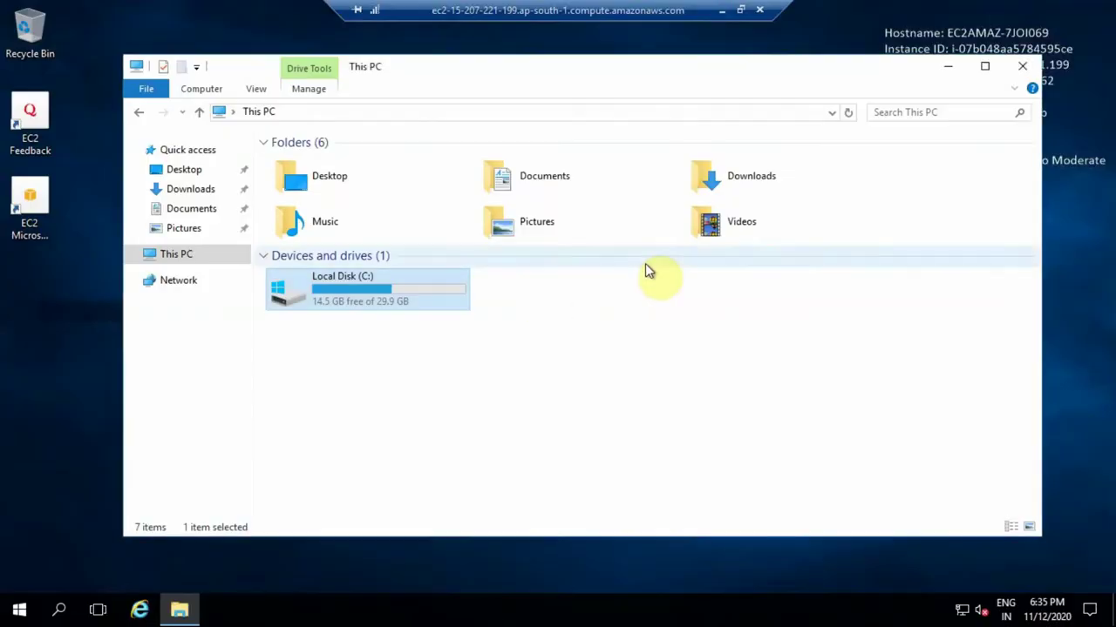
{"action": "left_click", "coordinate": [729, 10]}
{"action": "left_click_drag", "start_coordinate": [362, 217], "coordinate": [426, 218]}
{"action": "left_click", "coordinate": [514, 284]}
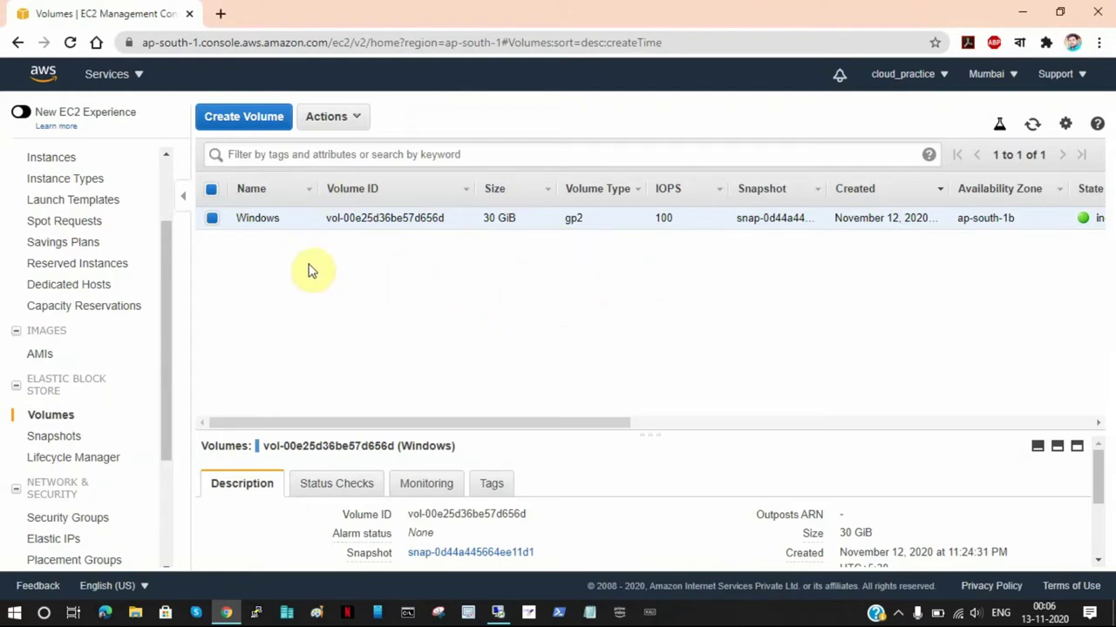
{"action": "left_click", "coordinate": [259, 122]}
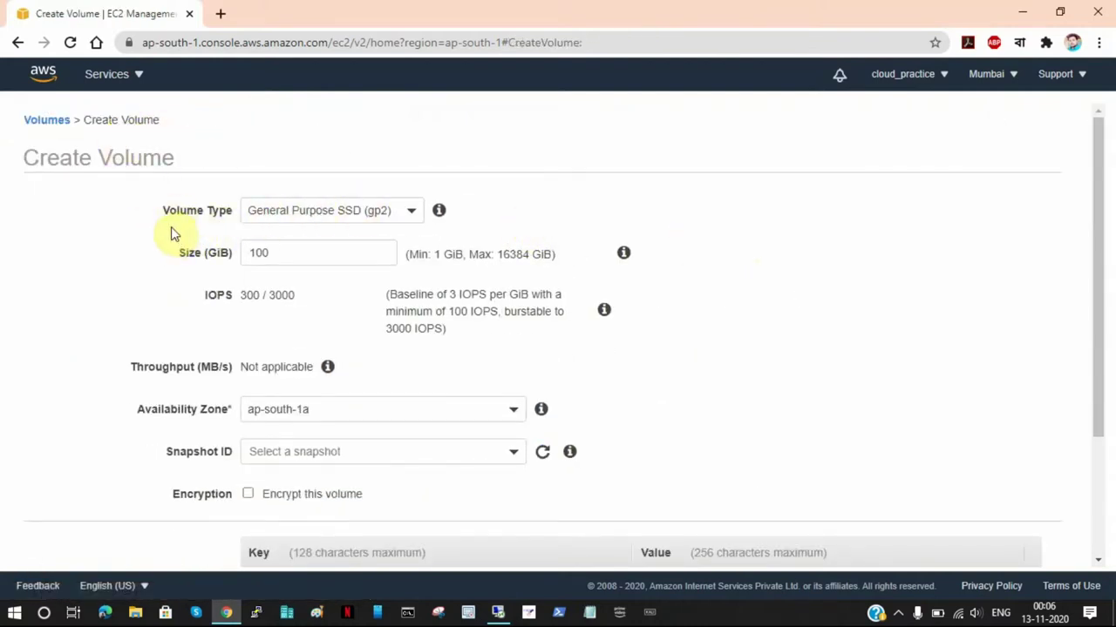
{"action": "left_click", "coordinate": [407, 213]}
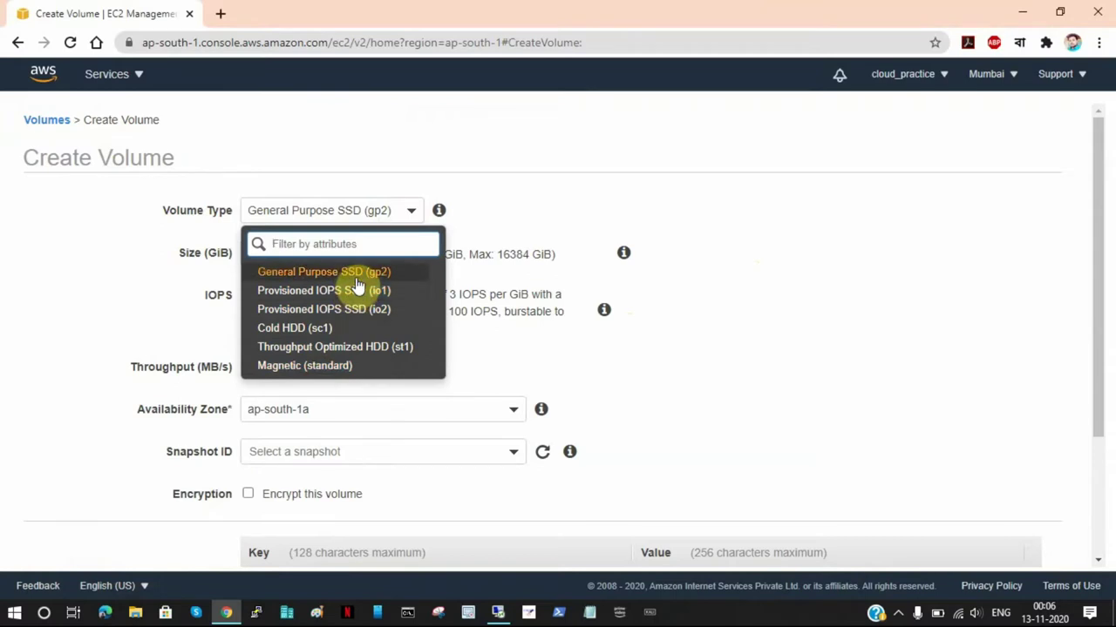
{"action": "left_click", "coordinate": [347, 367]}
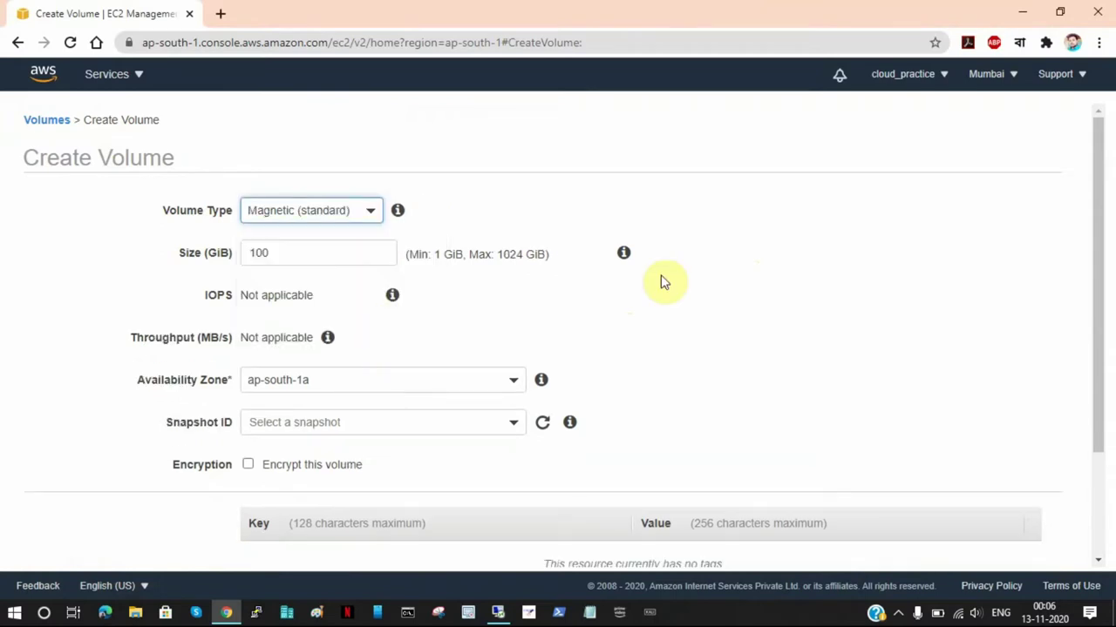
{"action": "double_click", "coordinate": [266, 253]}
{"action": "left_click_drag", "start_coordinate": [272, 251], "coordinate": [241, 255]}
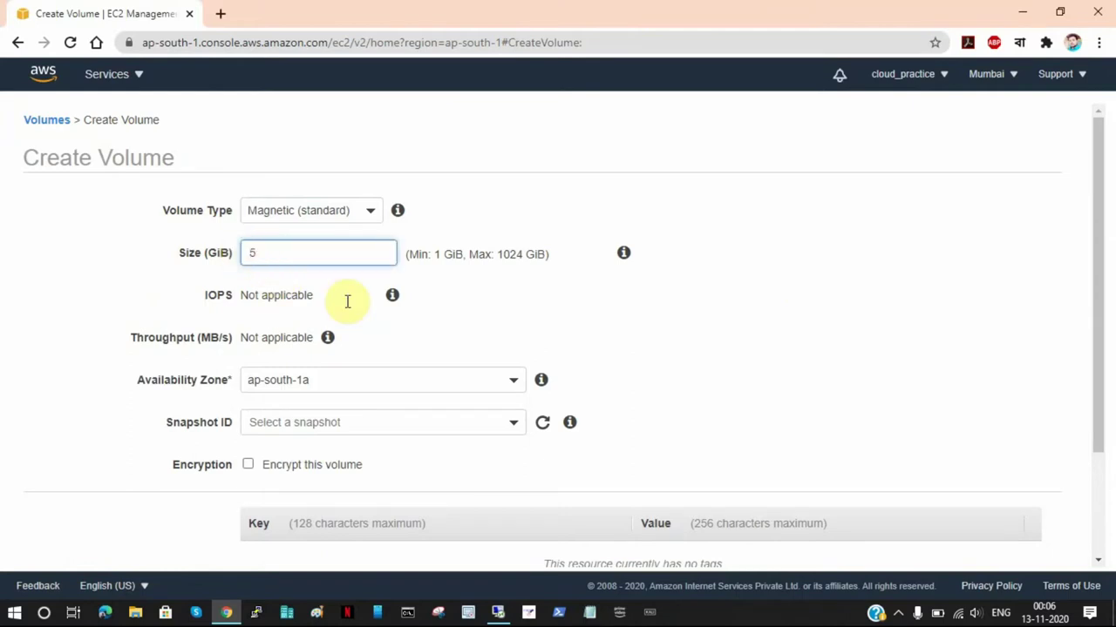
{"action": "left_click", "coordinate": [801, 301]}
{"action": "scroll", "coordinate": [793, 273], "scroll_direction": "down", "scroll_amount": 2}
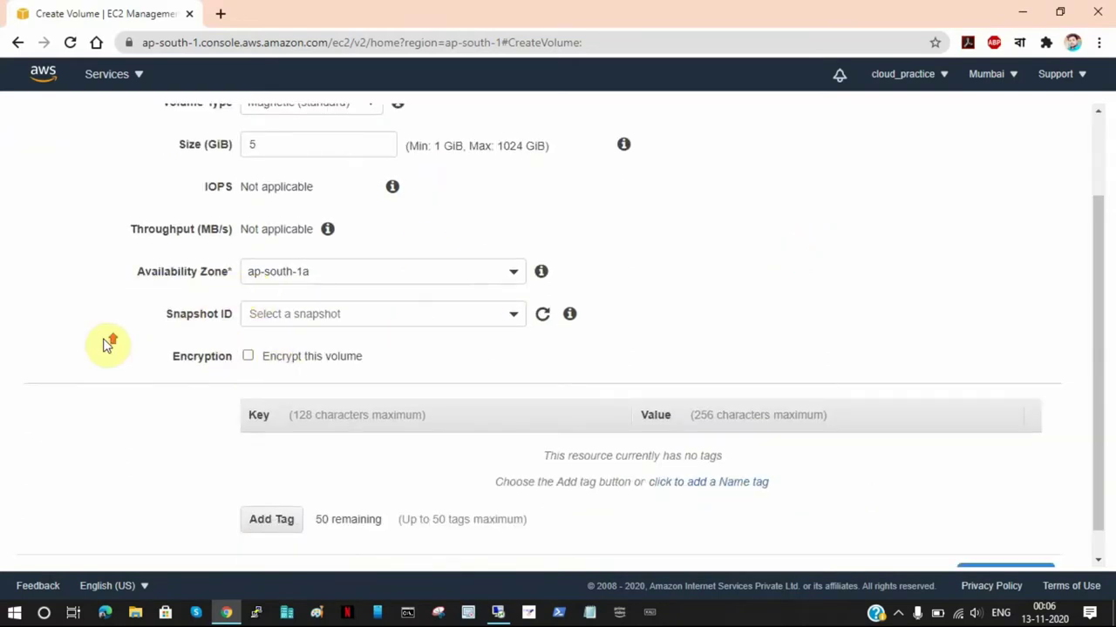
{"action": "scroll", "coordinate": [109, 341], "scroll_direction": "up", "scroll_amount": 2}
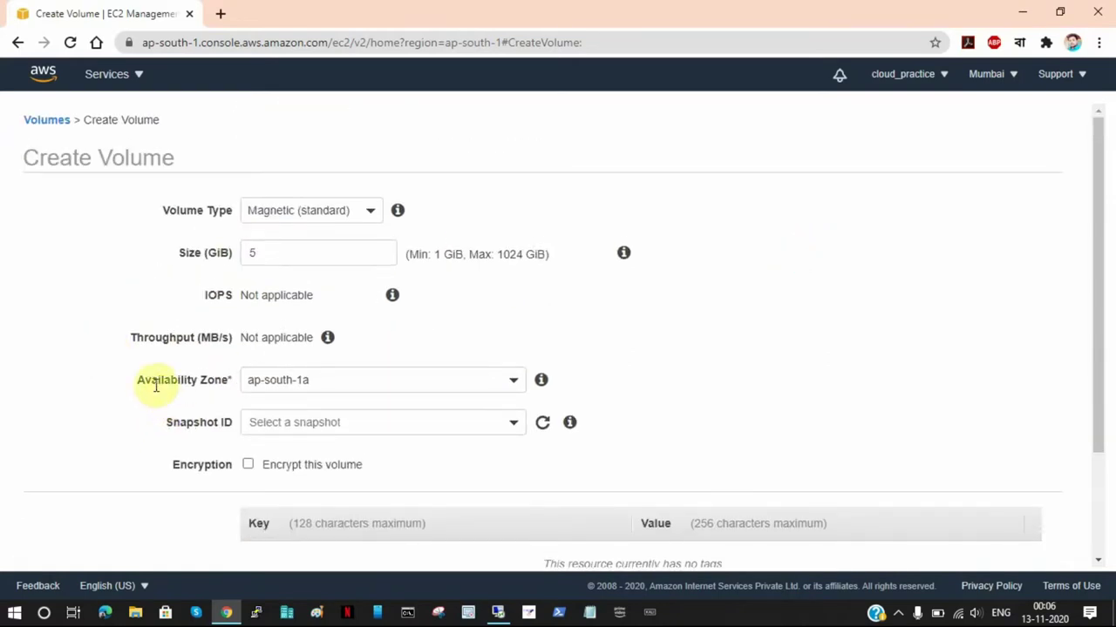
{"action": "left_click_drag", "start_coordinate": [142, 384], "coordinate": [215, 382]}
{"action": "left_click", "coordinate": [217, 384]}
{"action": "scroll", "coordinate": [741, 379], "scroll_direction": "down", "scroll_amount": 2}
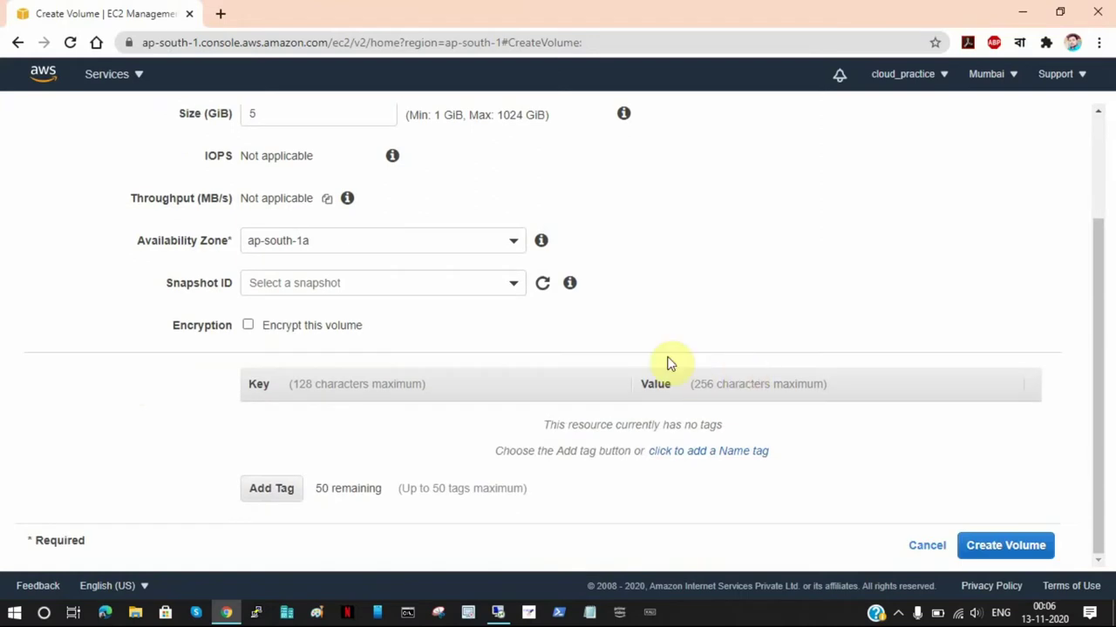
{"action": "scroll", "coordinate": [493, 369], "scroll_direction": "up", "scroll_amount": 2}
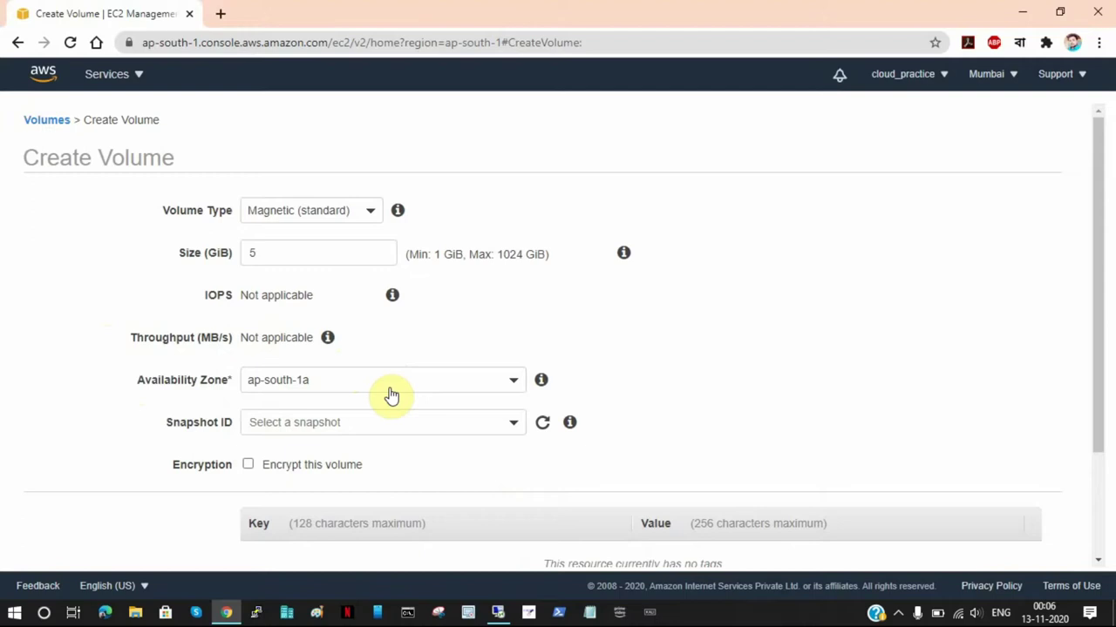
{"action": "scroll", "coordinate": [822, 401], "scroll_direction": "down", "scroll_amount": 2}
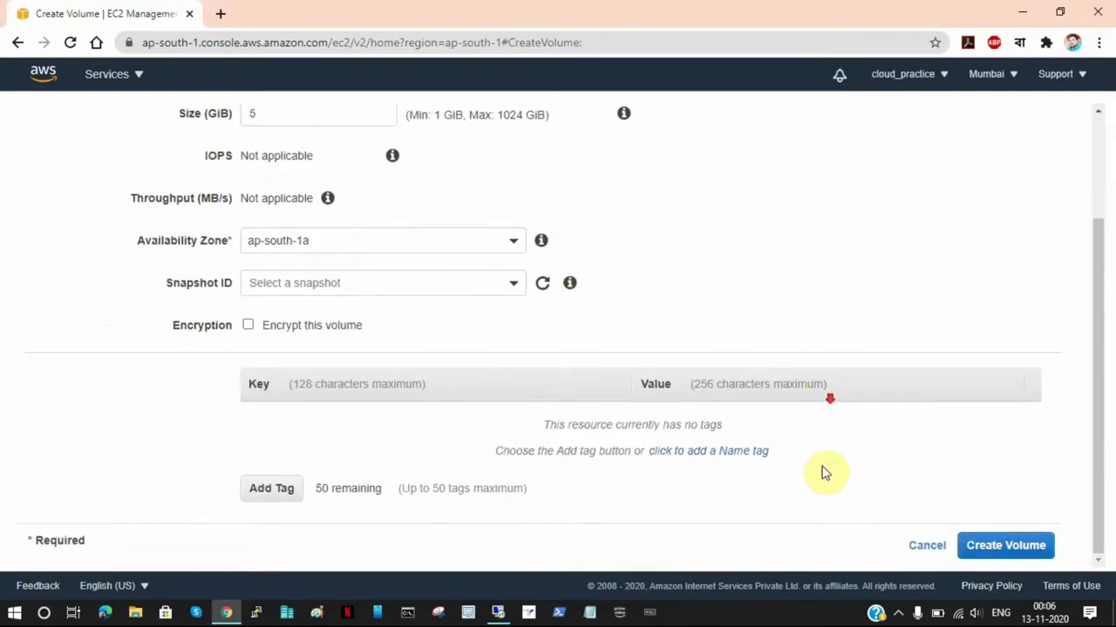
{"action": "left_click", "coordinate": [923, 546]}
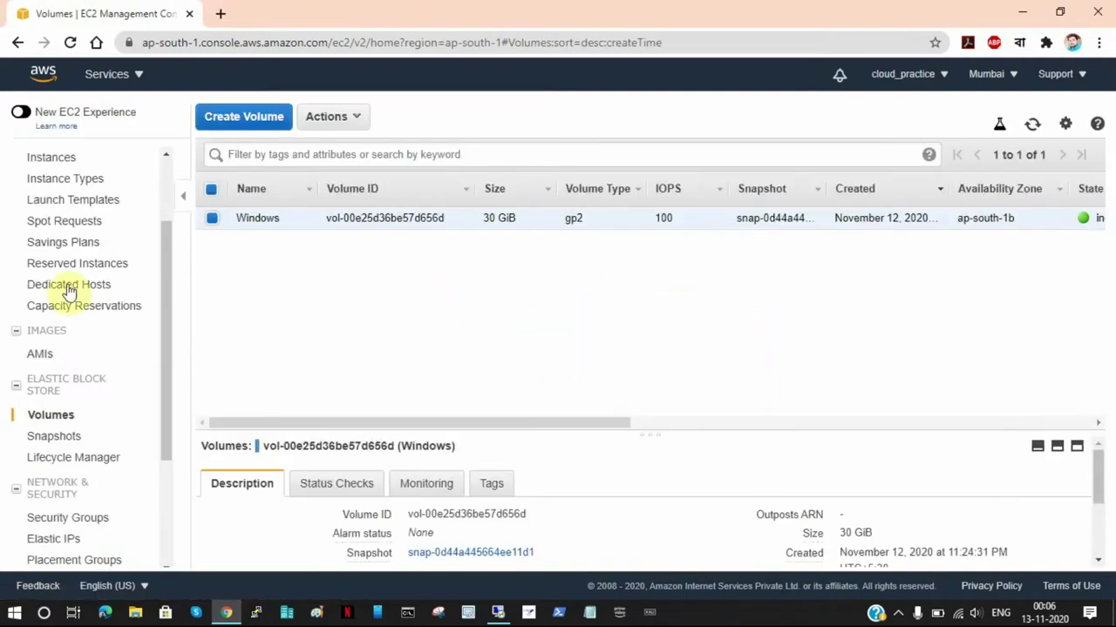
Return to the instances list and check the availability zone of the Windows instance.
{"action": "scroll", "coordinate": [68, 331], "scroll_direction": "up", "scroll_amount": 3}
{"action": "left_click", "coordinate": [57, 267]}
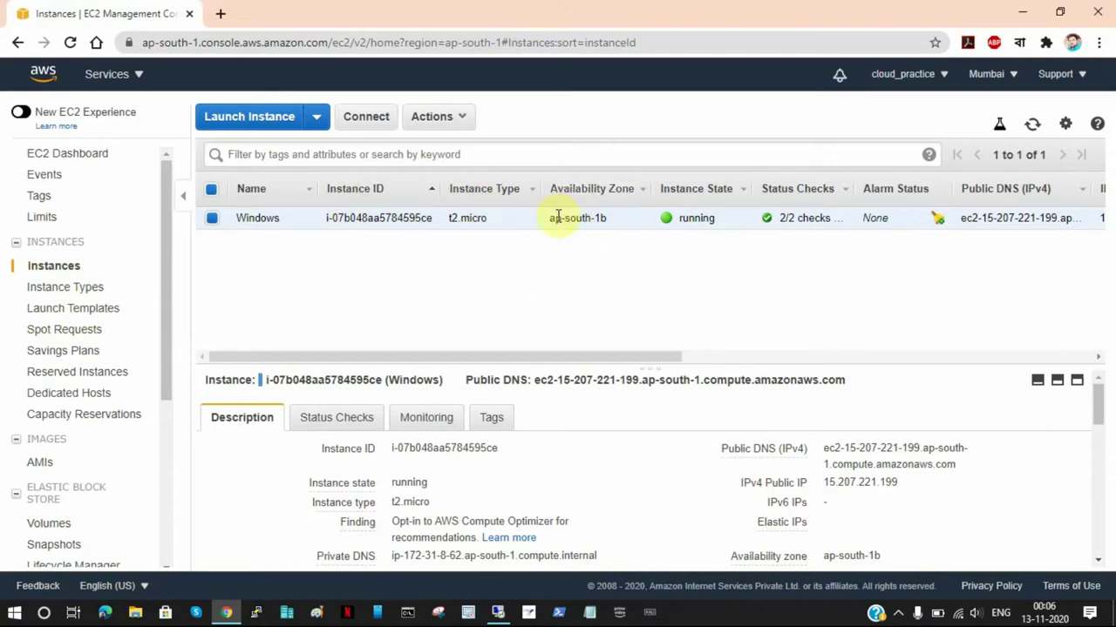
{"action": "left_click_drag", "start_coordinate": [549, 219], "coordinate": [615, 235]}
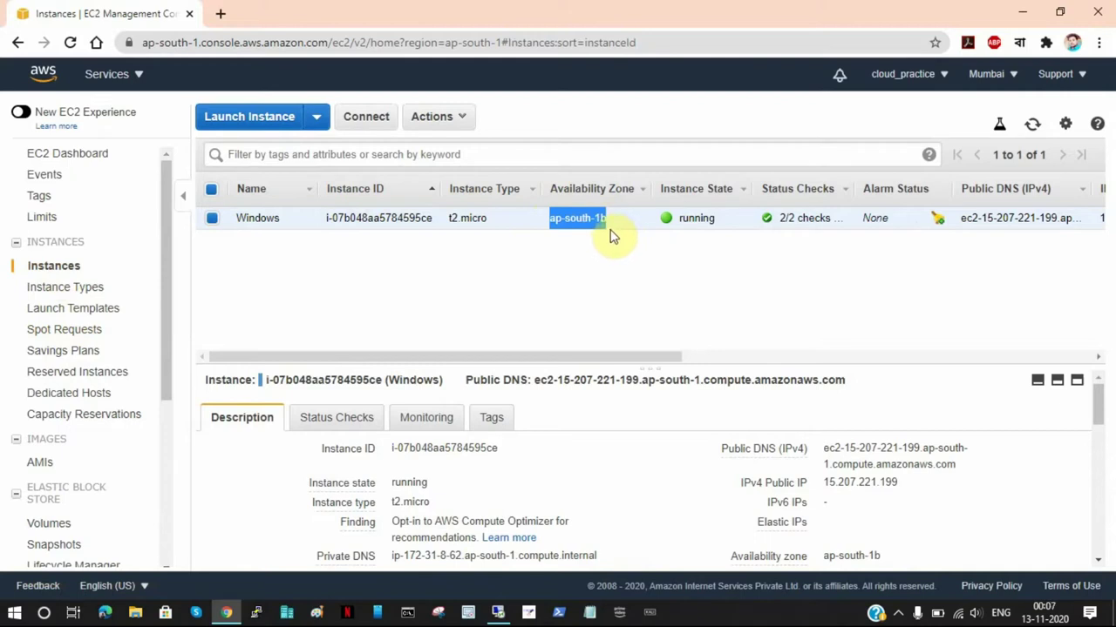
{"action": "left_click", "coordinate": [609, 248]}
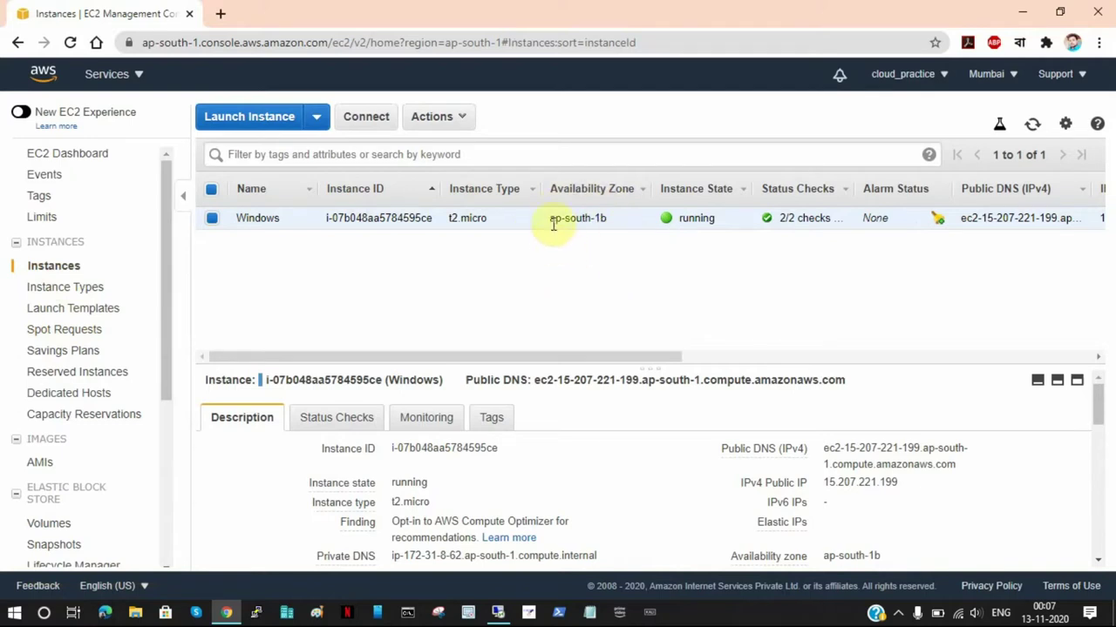
{"action": "left_click_drag", "start_coordinate": [557, 219], "coordinate": [601, 221]}
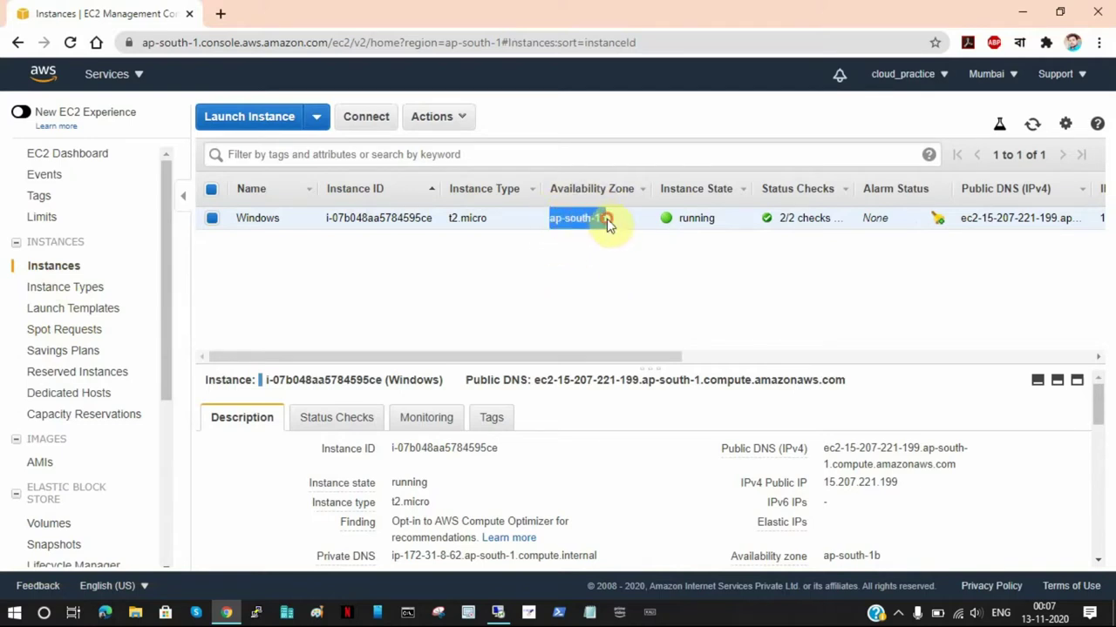
{"action": "left_click", "coordinate": [617, 251]}
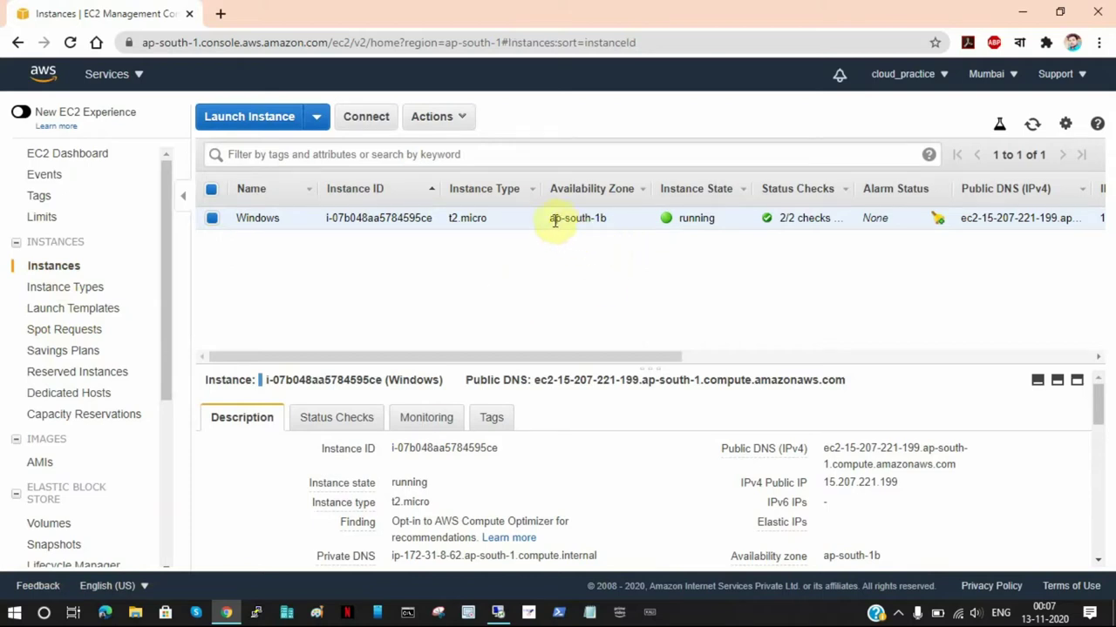
{"action": "left_click_drag", "start_coordinate": [549, 218], "coordinate": [598, 217]}
{"action": "left_click", "coordinate": [614, 254]}
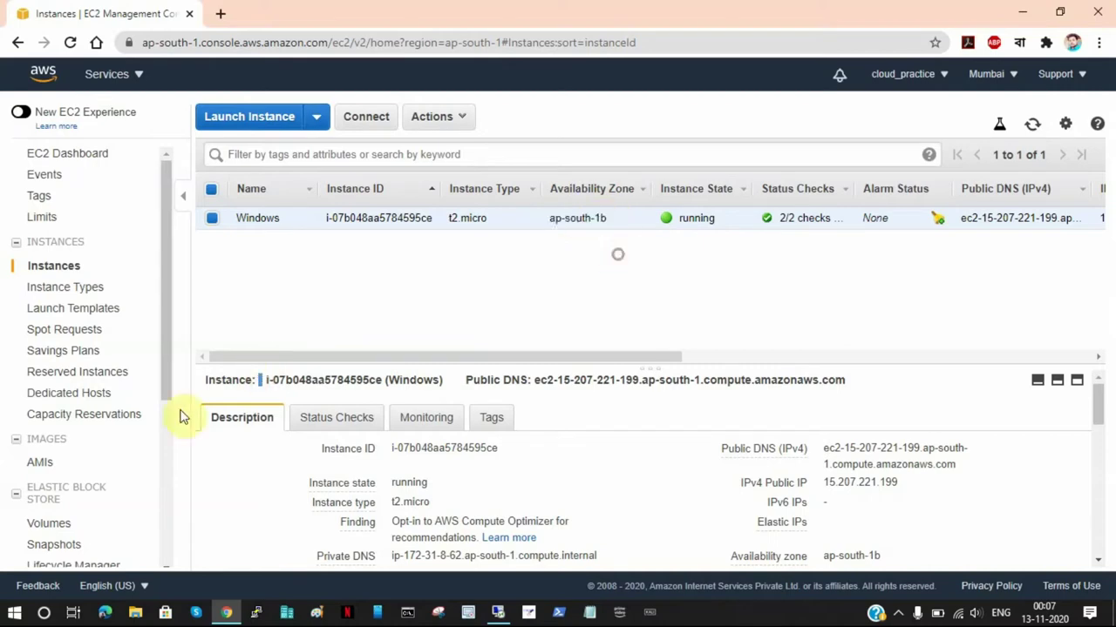
Start creating a new EBS volume with the type Magnetic (standard) and a size of 5 GiB.
{"action": "scroll", "coordinate": [87, 435], "scroll_direction": "down", "scroll_amount": 1}
{"action": "left_click", "coordinate": [61, 420]}
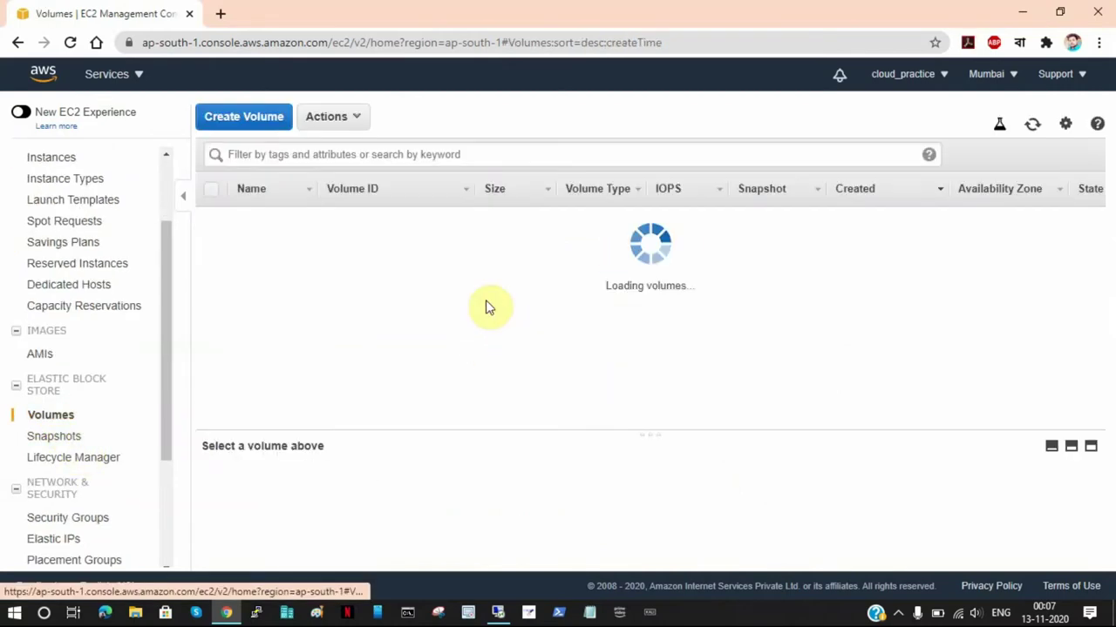
{"action": "left_click", "coordinate": [249, 122]}
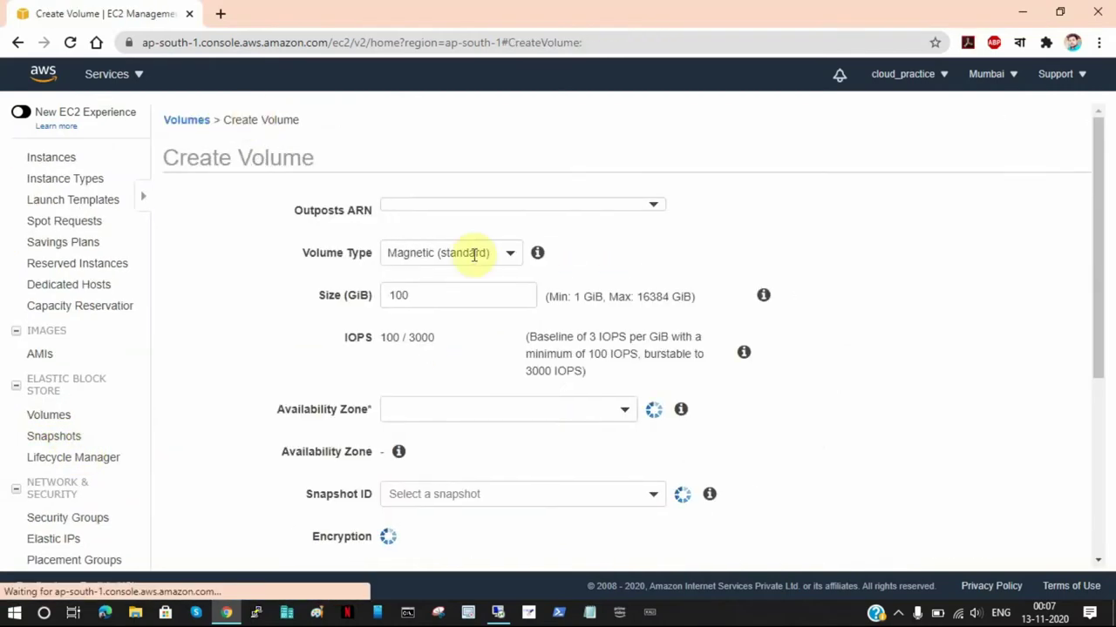
{"action": "left_click", "coordinate": [406, 215]}
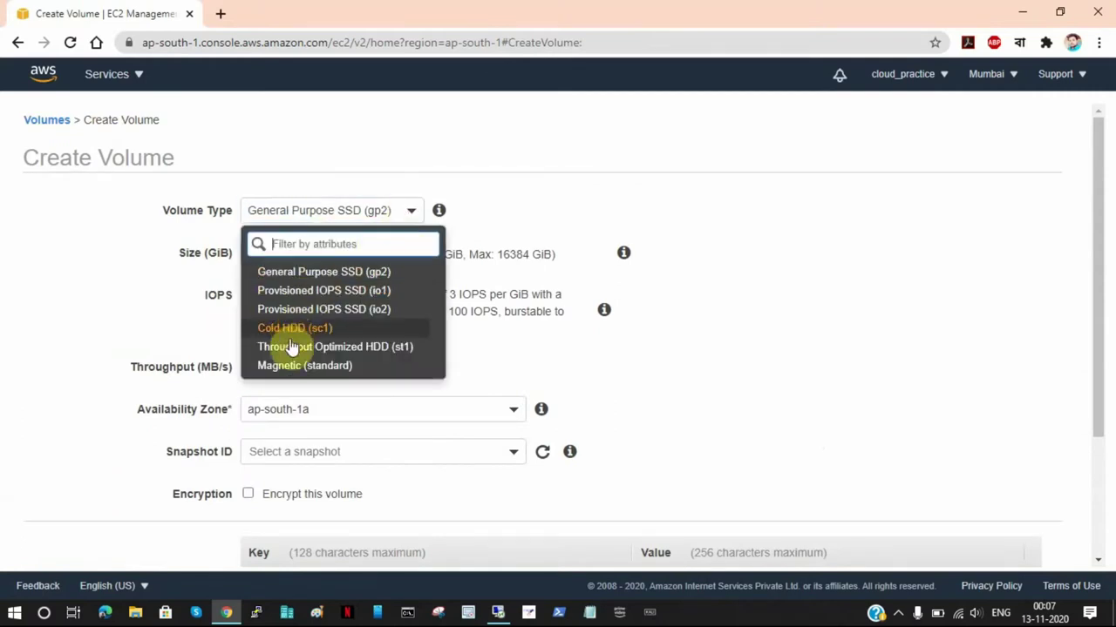
{"action": "left_click", "coordinate": [302, 367]}
{"action": "double_click", "coordinate": [260, 251]}
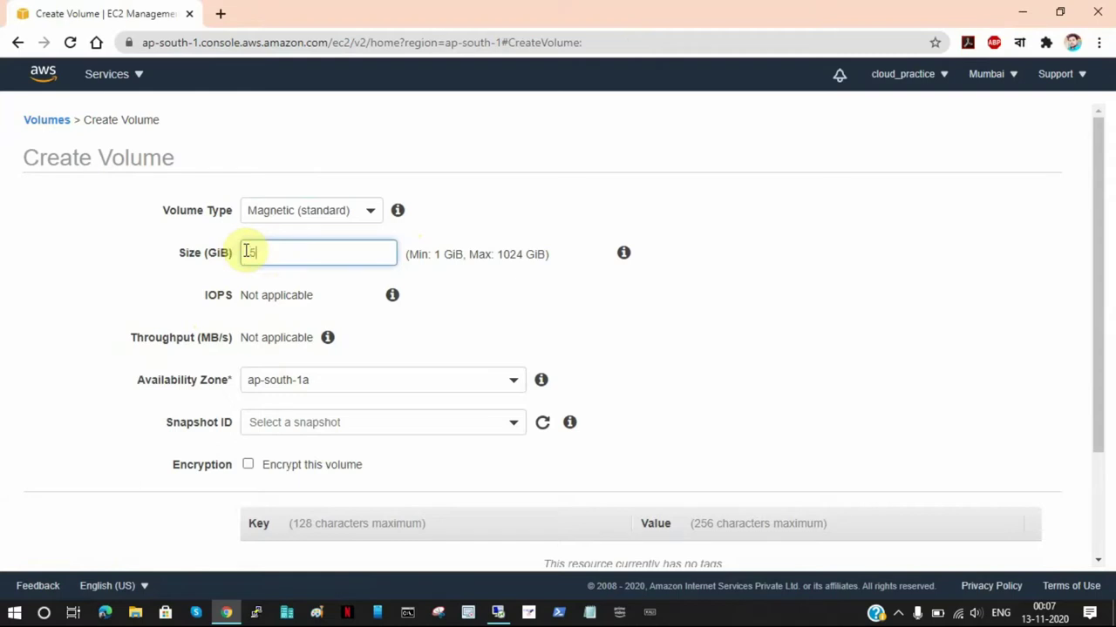
{"action": "left_click", "coordinate": [732, 290]}
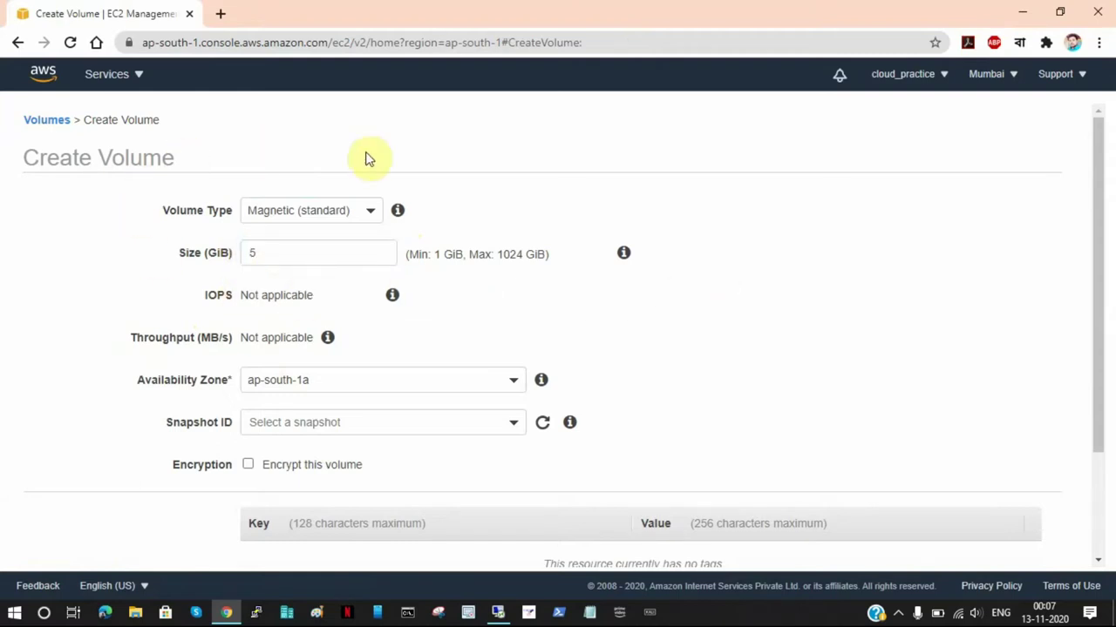
{"action": "left_click", "coordinate": [361, 217]}
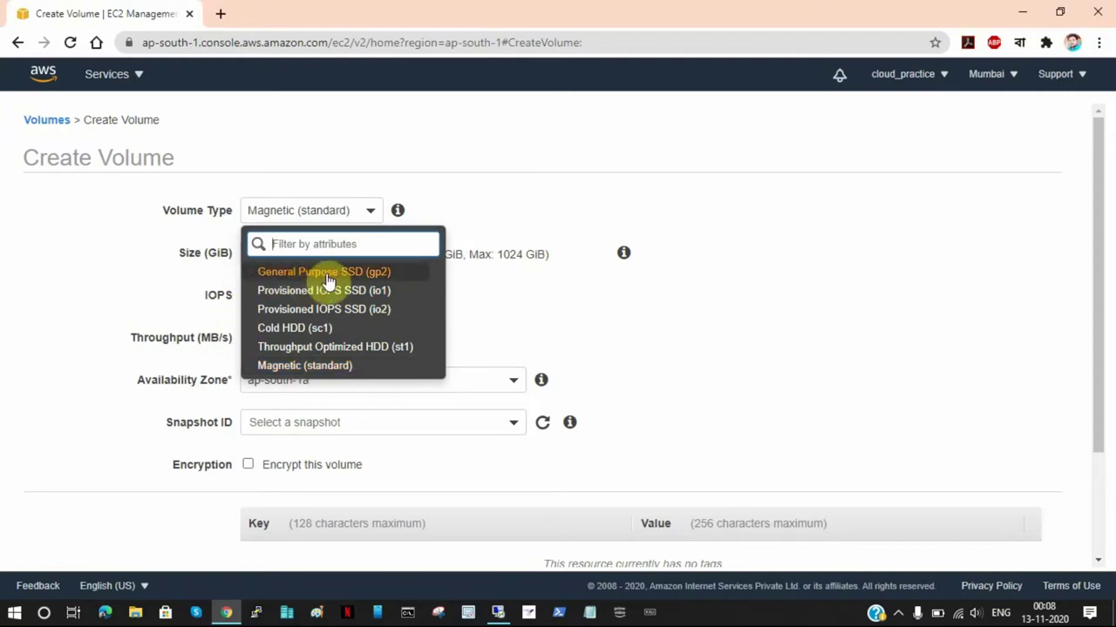
{"action": "left_click", "coordinate": [340, 370]}
{"action": "left_click", "coordinate": [747, 313]}
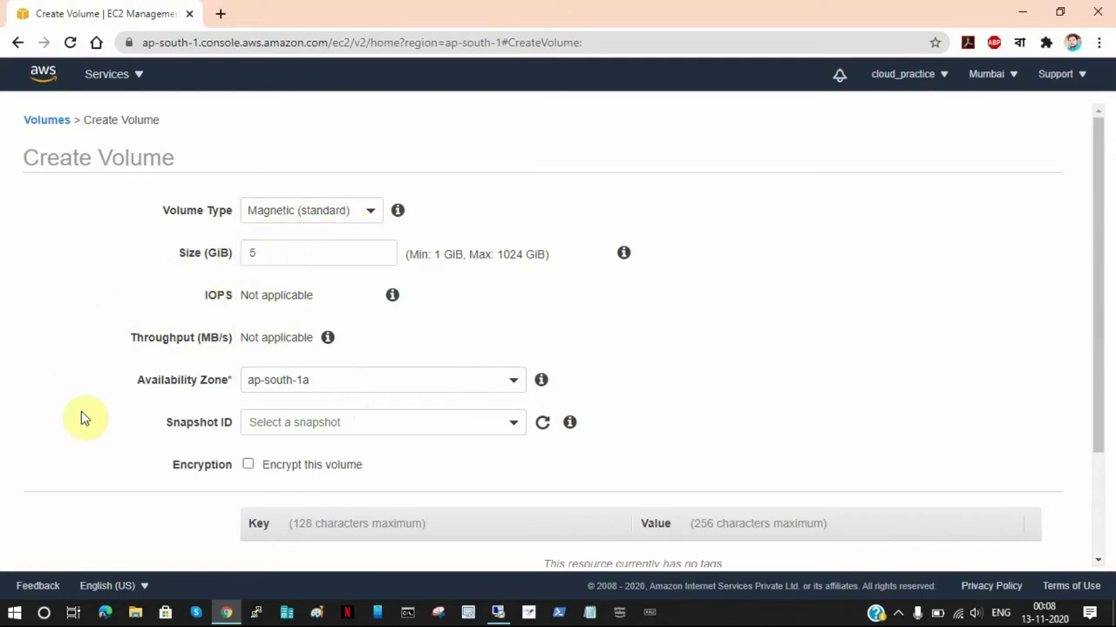
Set the new volume's availability zone to ap-south-1b.
{"action": "scroll", "coordinate": [86, 414], "scroll_direction": "down", "scroll_amount": 1}
{"action": "left_click_drag", "start_coordinate": [145, 272], "coordinate": [190, 272]}
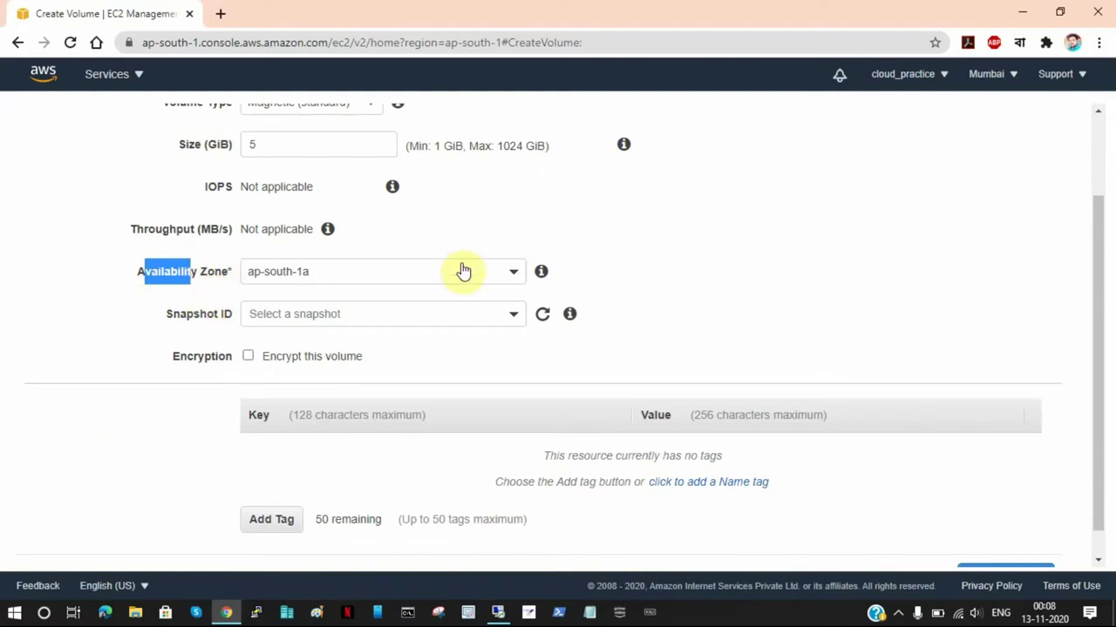
{"action": "left_click", "coordinate": [508, 277]}
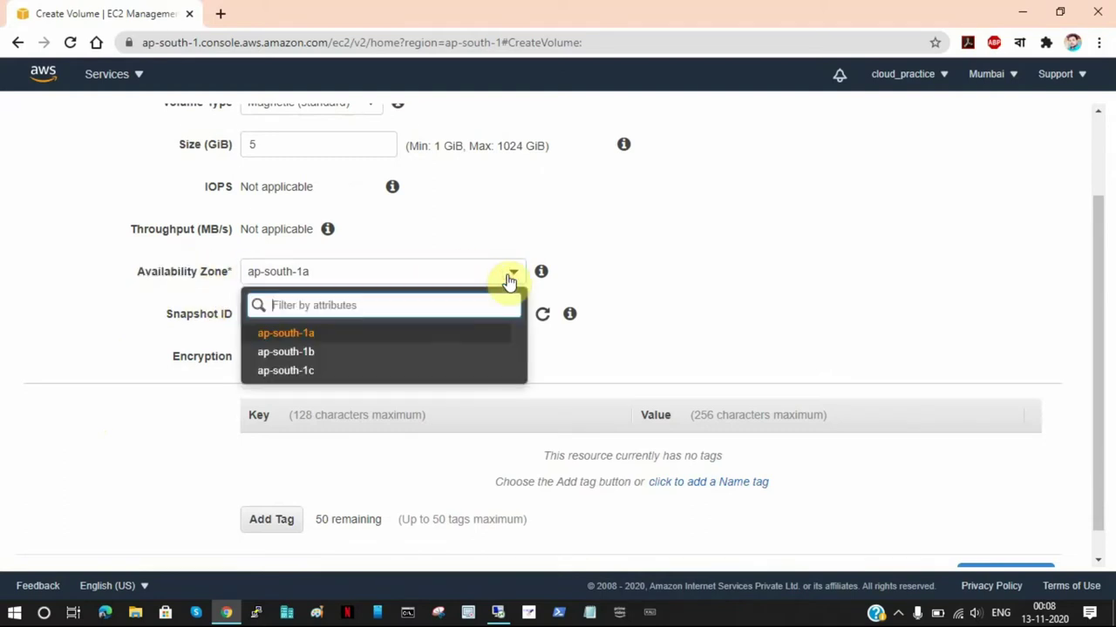
{"action": "left_click", "coordinate": [290, 356]}
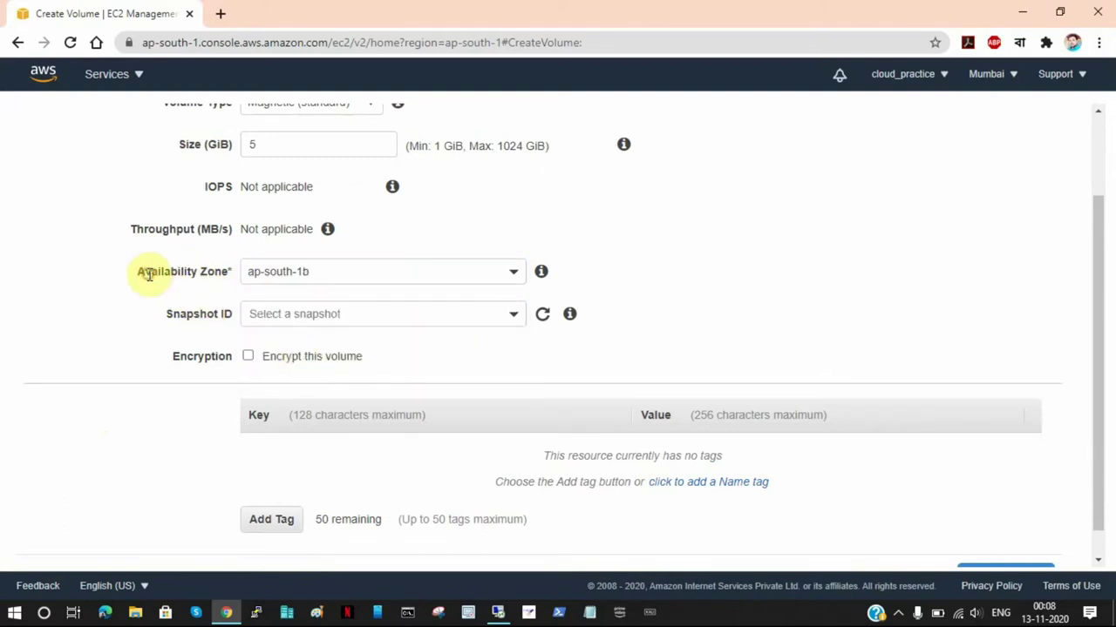
{"action": "left_click", "coordinate": [476, 277]}
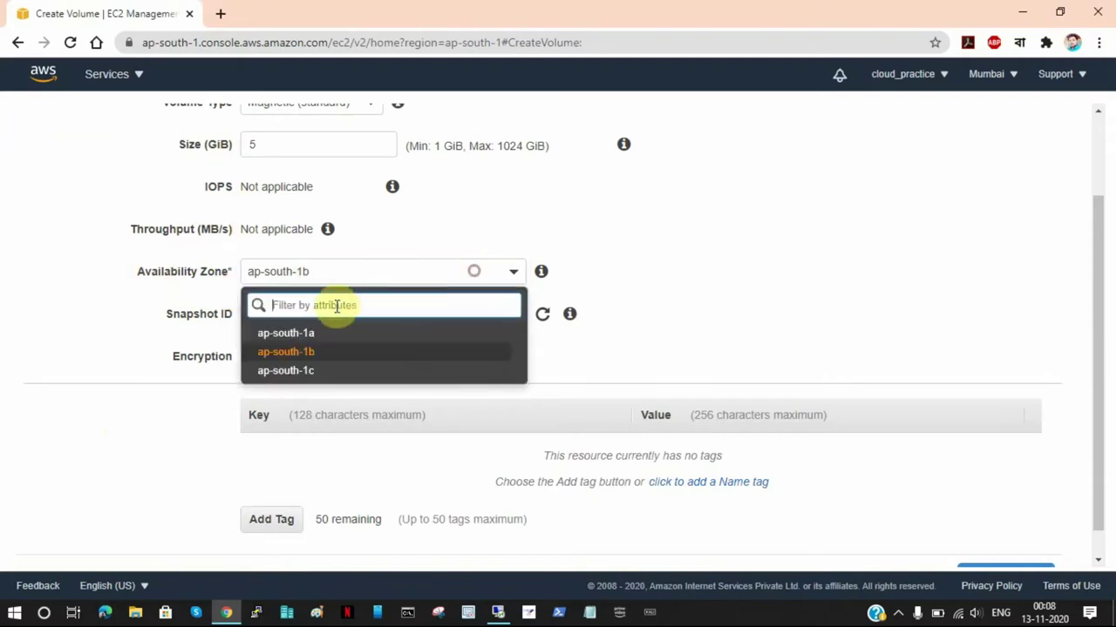
{"action": "left_click", "coordinate": [288, 334]}
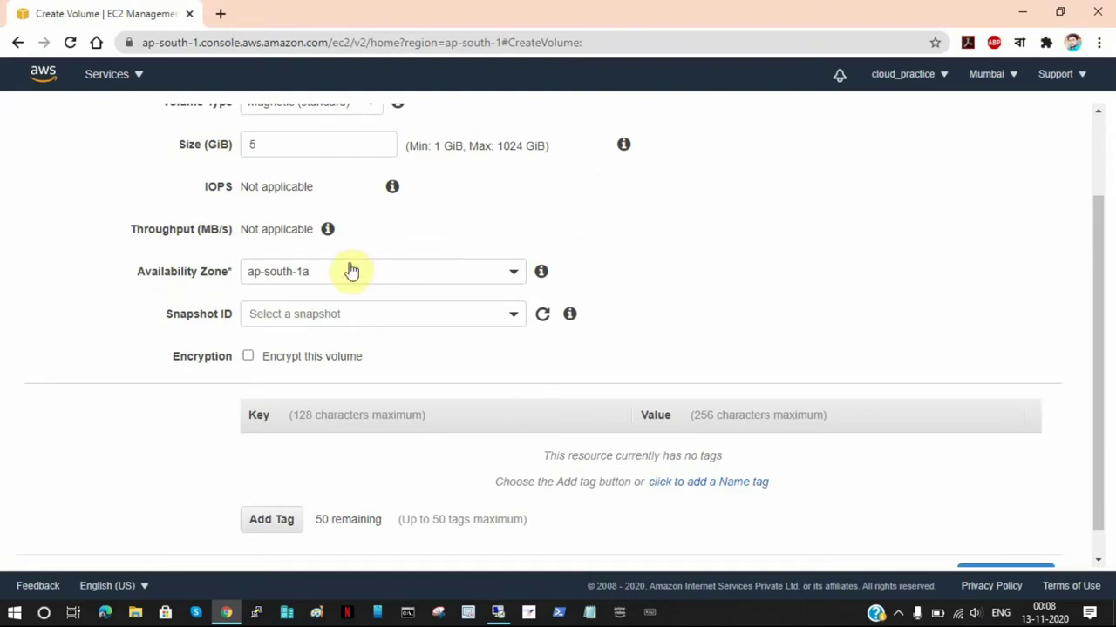
{"action": "left_click", "coordinate": [443, 274]}
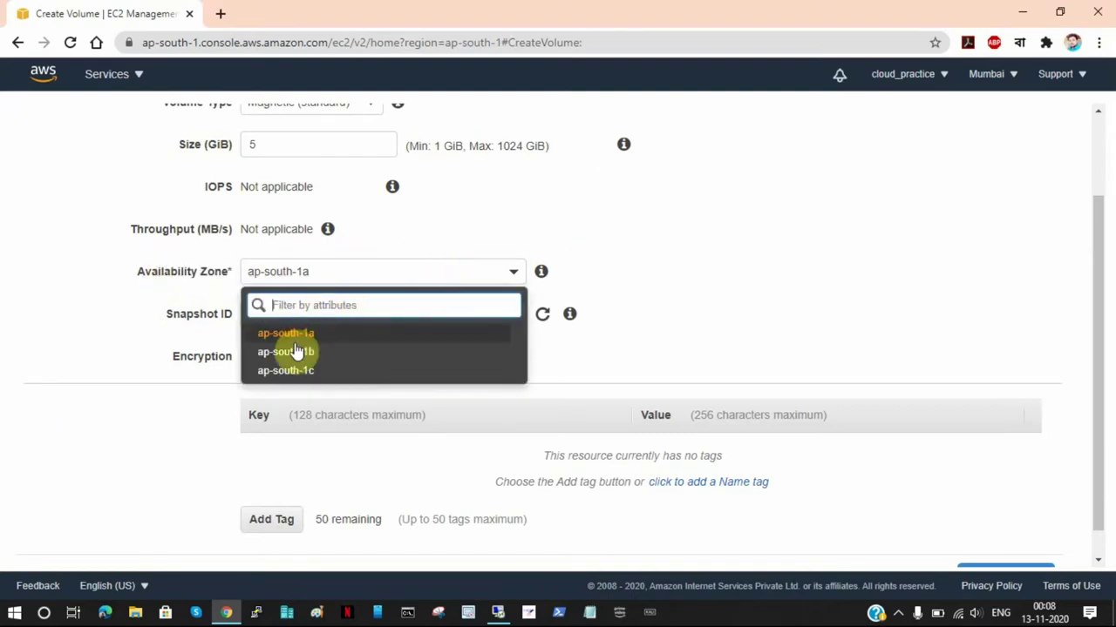
{"action": "left_click", "coordinate": [292, 353]}
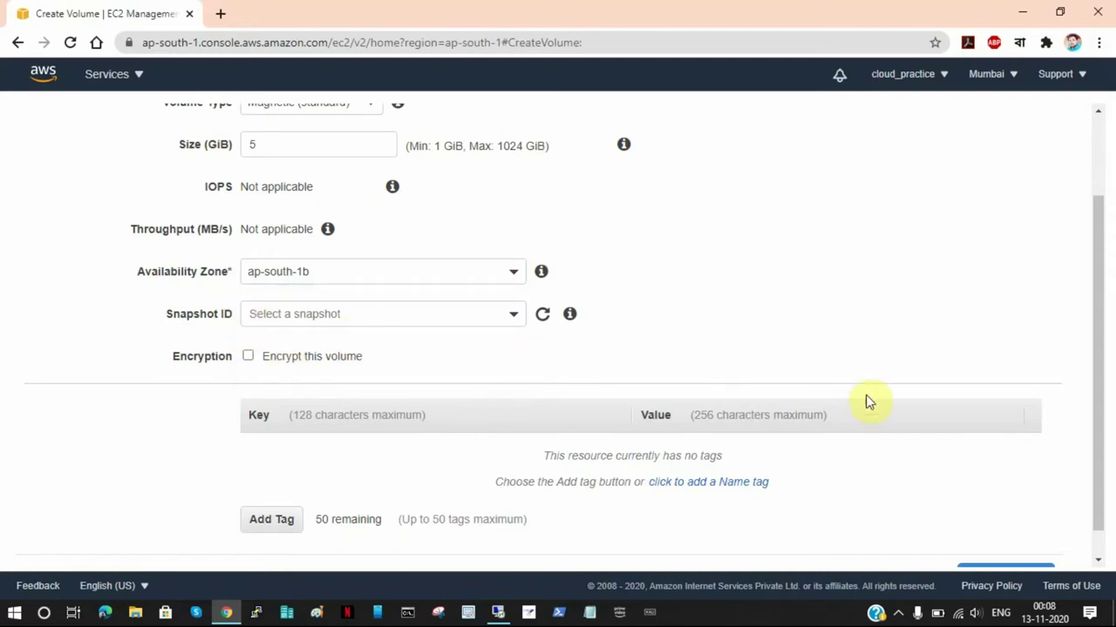
Add a tag to the new volume with the key Name and the value Extra Storage.
{"action": "scroll", "coordinate": [866, 400], "scroll_direction": "down", "scroll_amount": 1}
{"action": "left_click", "coordinate": [272, 489]}
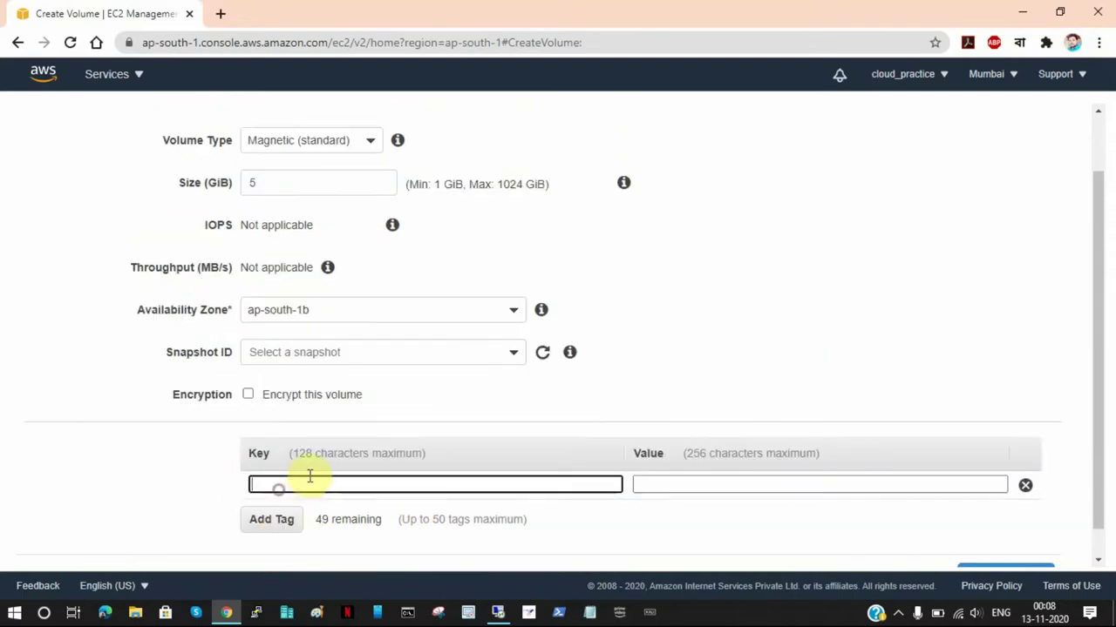
{"action": "type", "text": "N"}
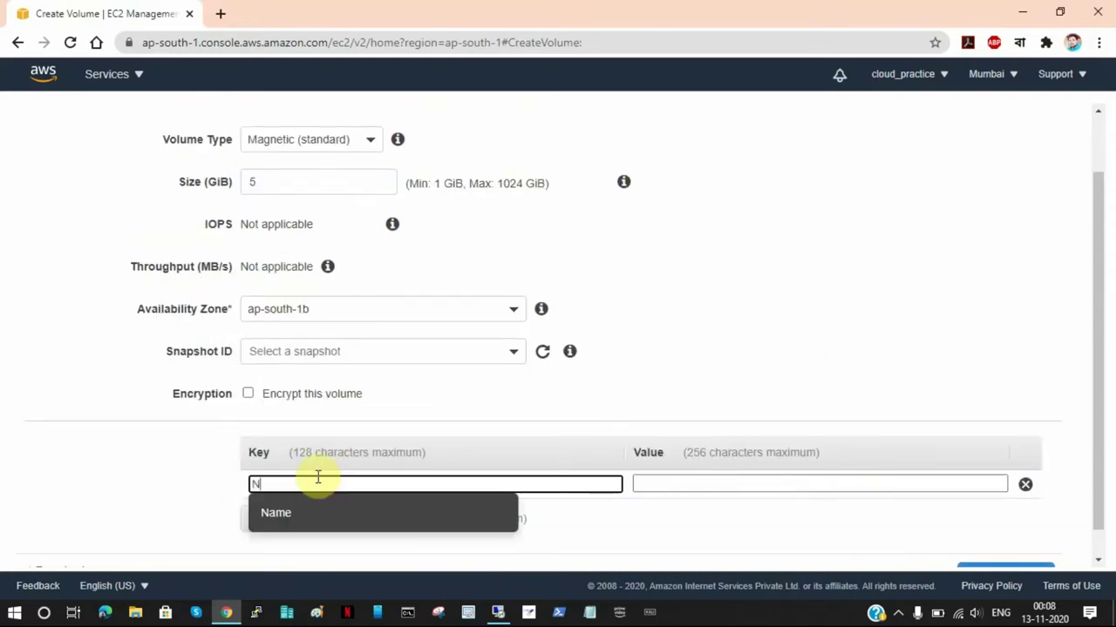
{"action": "type", "text": "ame"}
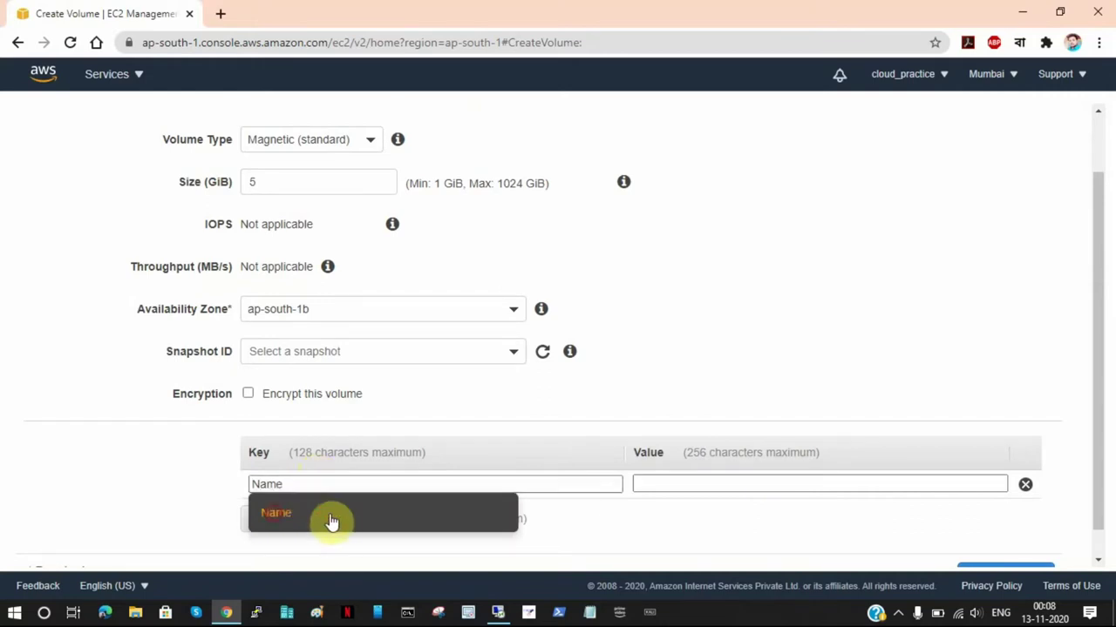
{"action": "left_click", "coordinate": [311, 512]}
{"action": "left_click", "coordinate": [691, 484]}
{"action": "type", "text": "Ex"}
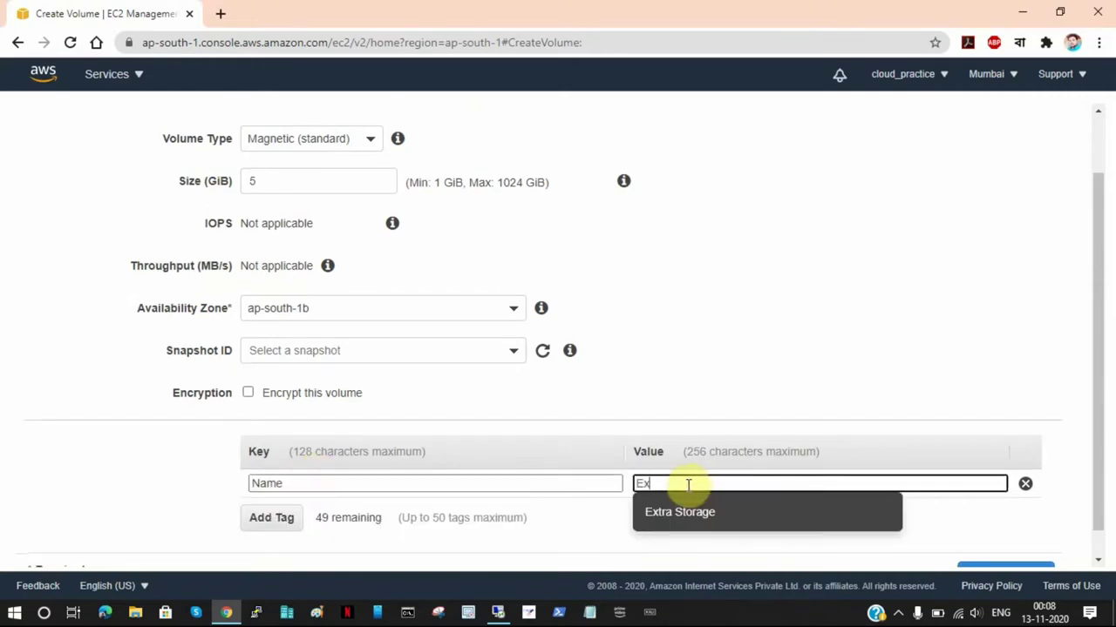
{"action": "left_click", "coordinate": [673, 514]}
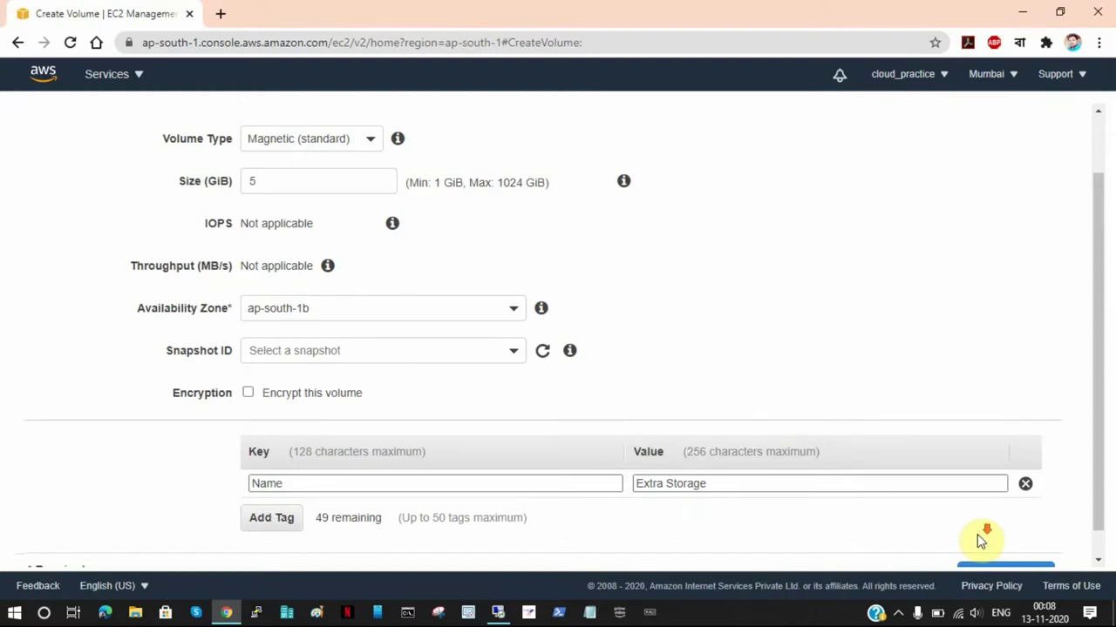
Create the volume, return to the volumes list and refresh it.
{"action": "scroll", "coordinate": [977, 534], "scroll_direction": "down", "scroll_amount": 1}
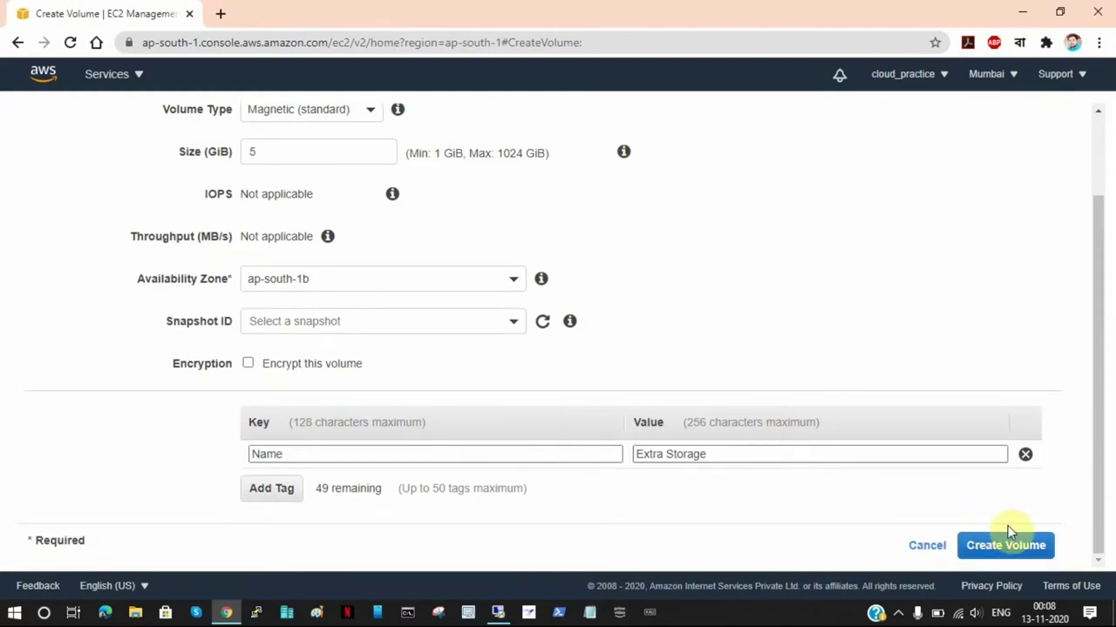
{"action": "left_click", "coordinate": [1007, 548]}
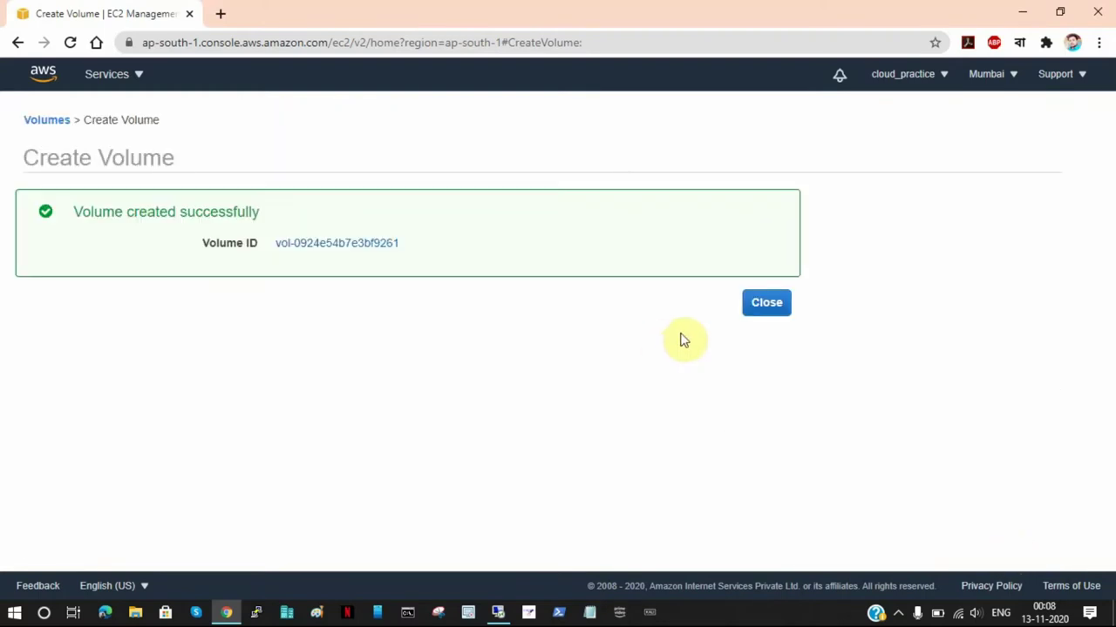
{"action": "left_click", "coordinate": [770, 318]}
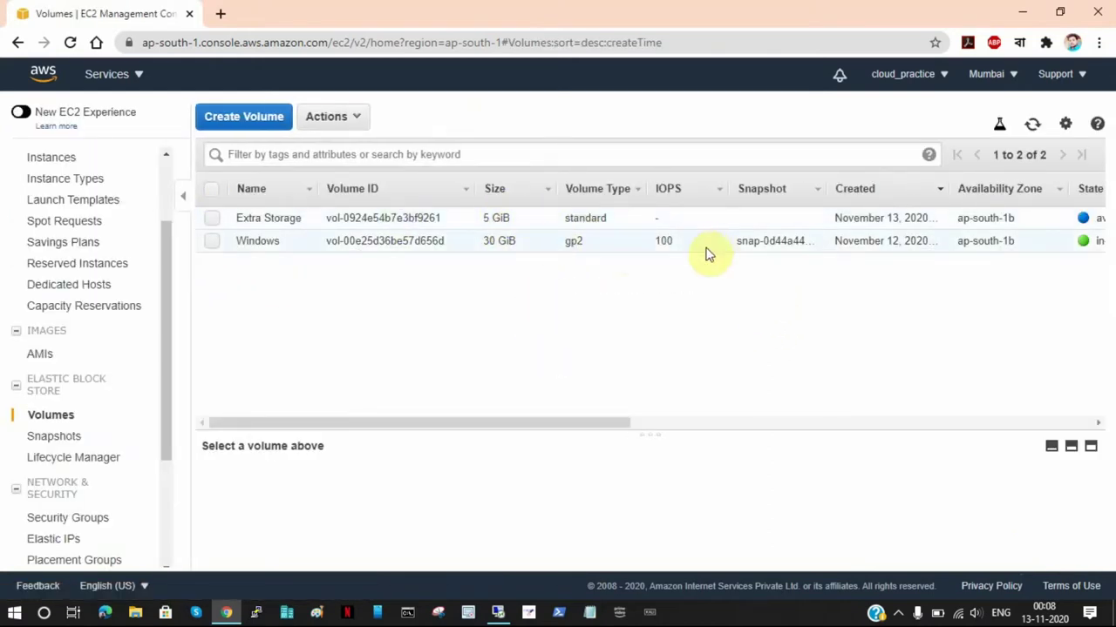
{"action": "left_click", "coordinate": [1033, 127]}
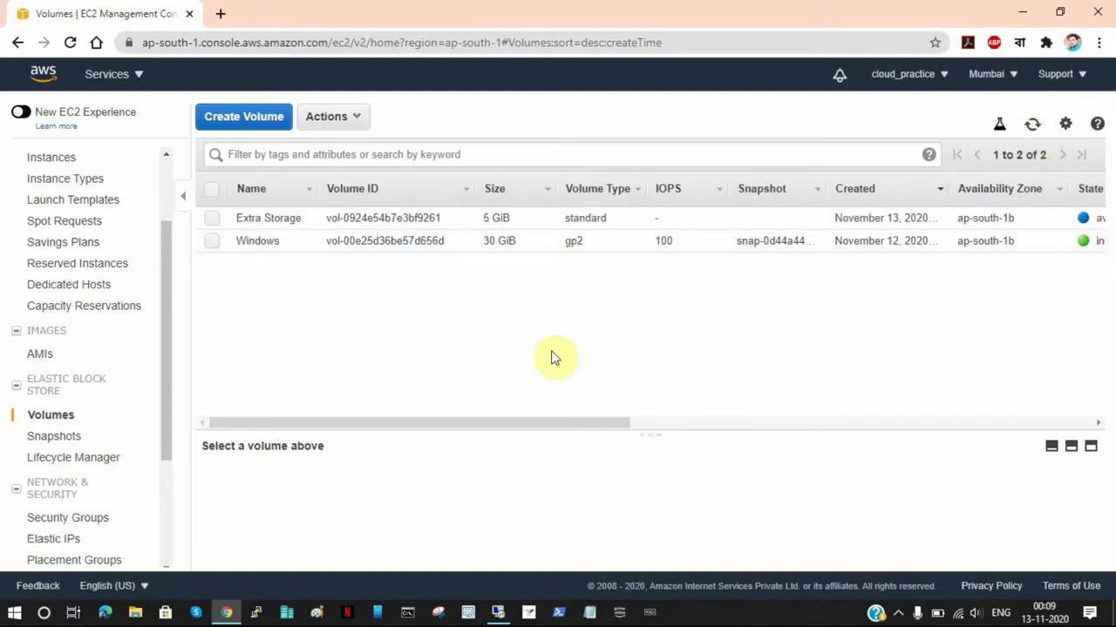
Compare the availability zone, state, creation date and volume ID of the Extra Storage and Windows volumes.
{"action": "left_click_drag", "start_coordinate": [263, 220], "coordinate": [298, 220]}
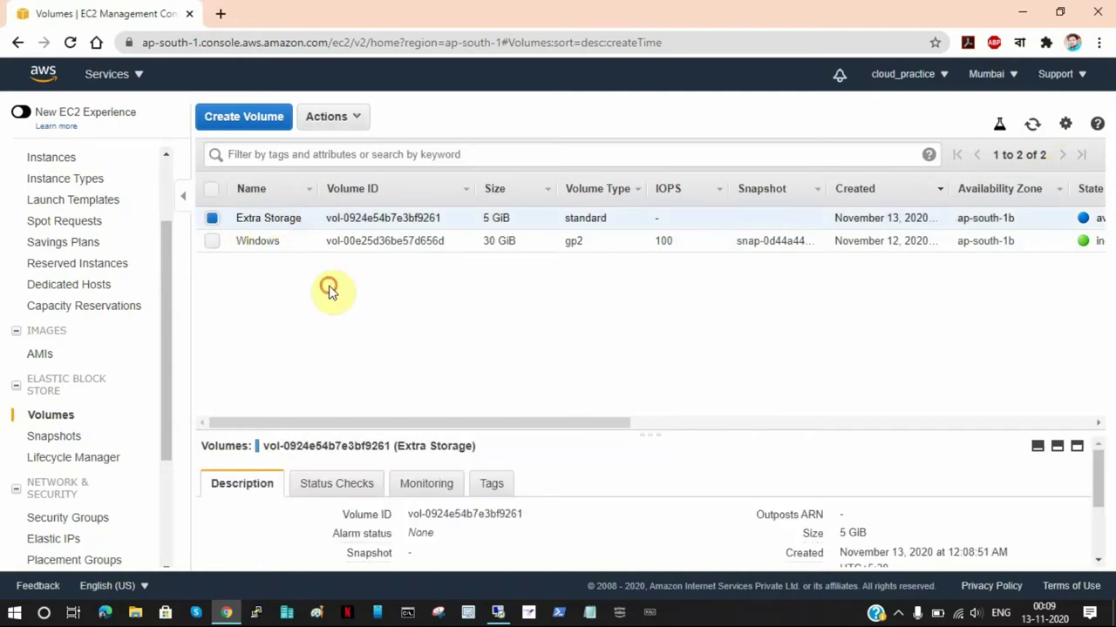
{"action": "left_click_drag", "start_coordinate": [584, 430], "coordinate": [742, 424]}
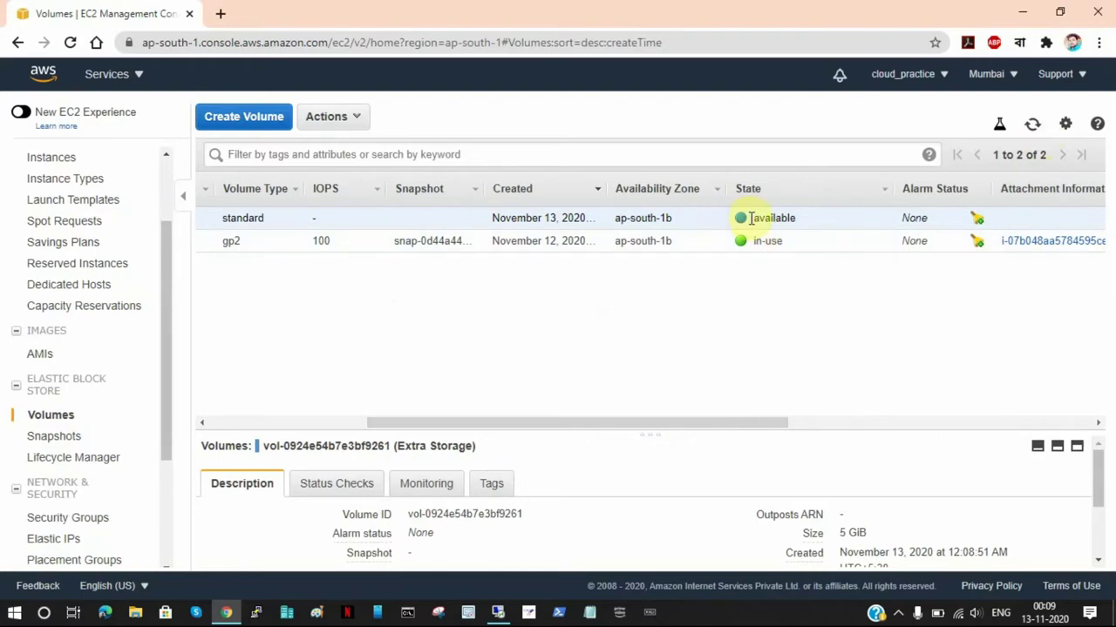
{"action": "left_click", "coordinate": [757, 297]}
{"action": "left_click_drag", "start_coordinate": [619, 241], "coordinate": [672, 241]}
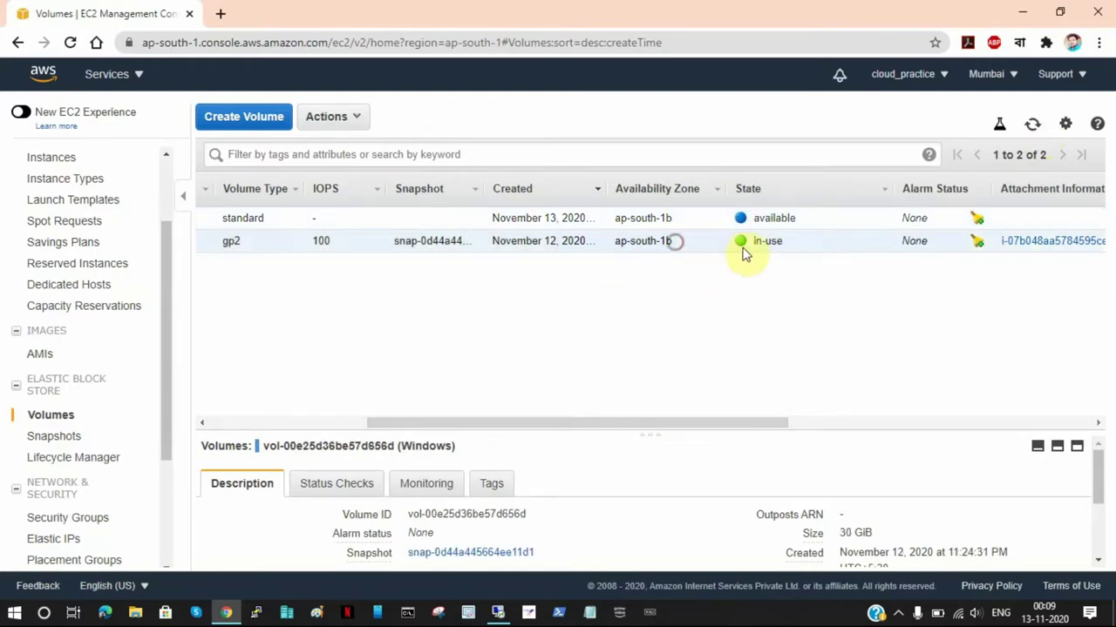
{"action": "left_click_drag", "start_coordinate": [787, 245], "coordinate": [767, 241]}
{"action": "left_click", "coordinate": [761, 296]}
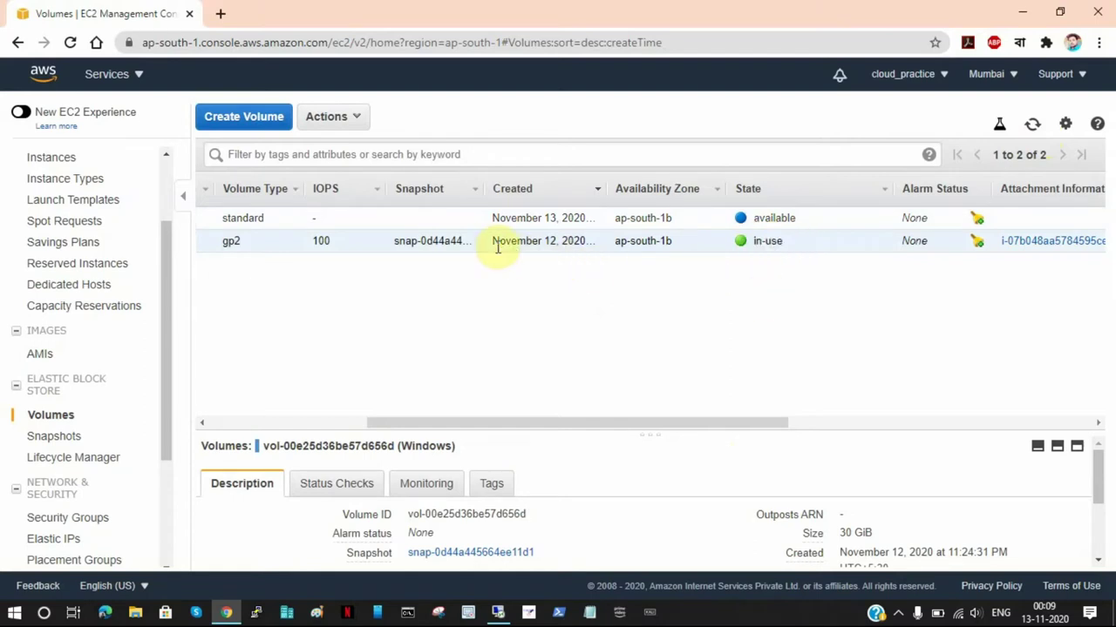
{"action": "left_click_drag", "start_coordinate": [534, 247], "coordinate": [632, 326]}
{"action": "left_click_drag", "start_coordinate": [593, 428], "coordinate": [389, 428]}
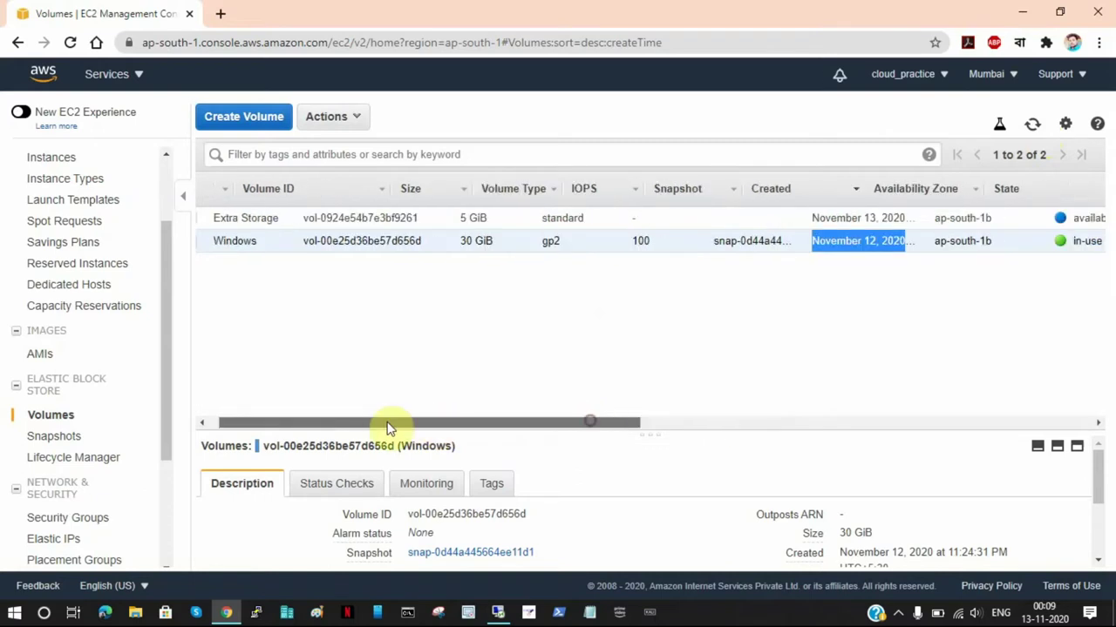
{"action": "left_click_drag", "start_coordinate": [354, 241], "coordinate": [481, 241]}
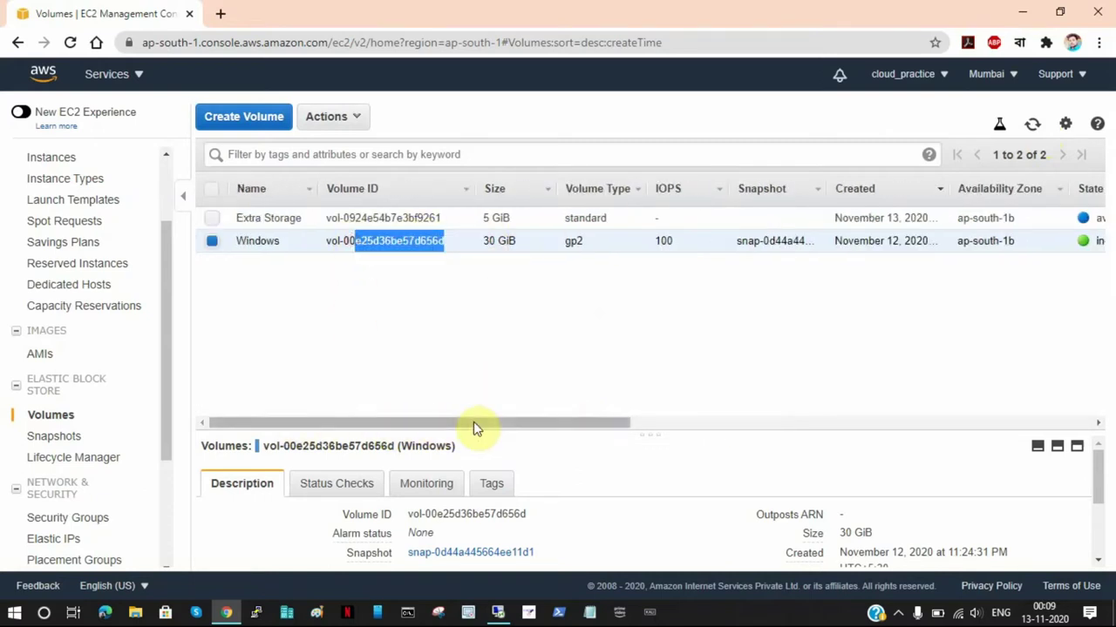
{"action": "left_click_drag", "start_coordinate": [476, 422], "coordinate": [712, 425]}
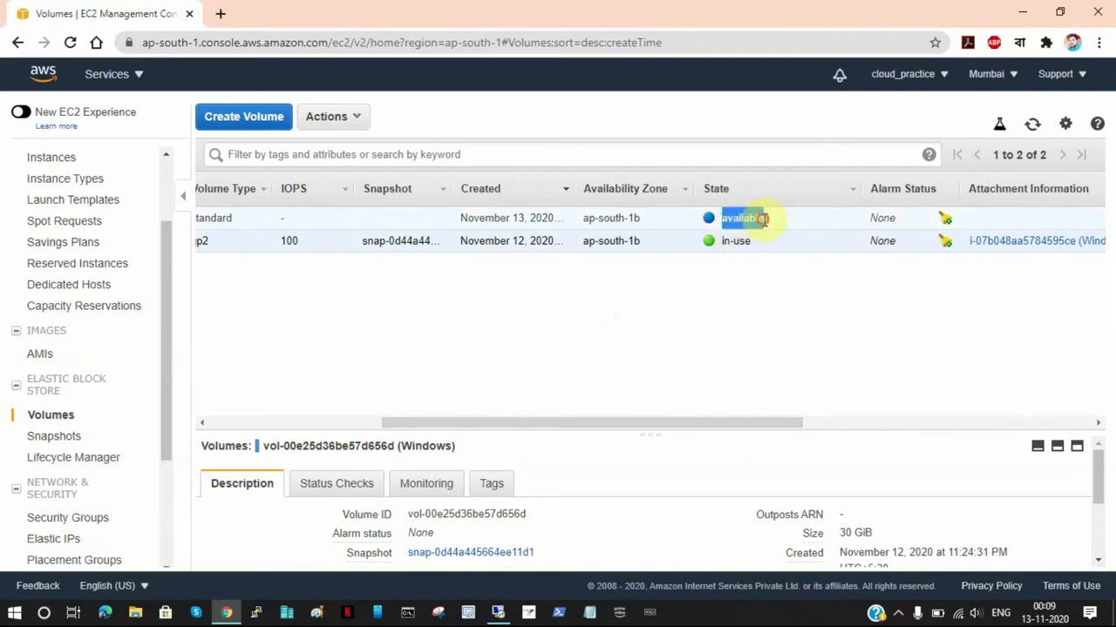
Select the Extra Storage volume in the list and review the actions available for it.
{"action": "left_click", "coordinate": [764, 219]}
{"action": "left_click_drag", "start_coordinate": [706, 423], "coordinate": [435, 427]}
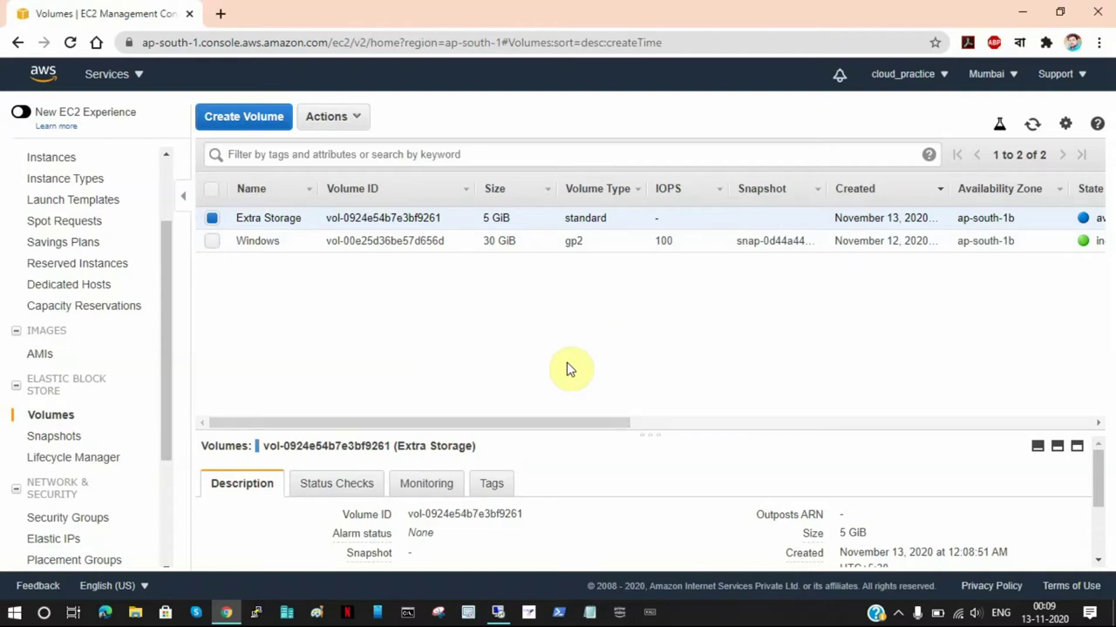
{"action": "left_click_drag", "start_coordinate": [325, 219], "coordinate": [443, 218]}
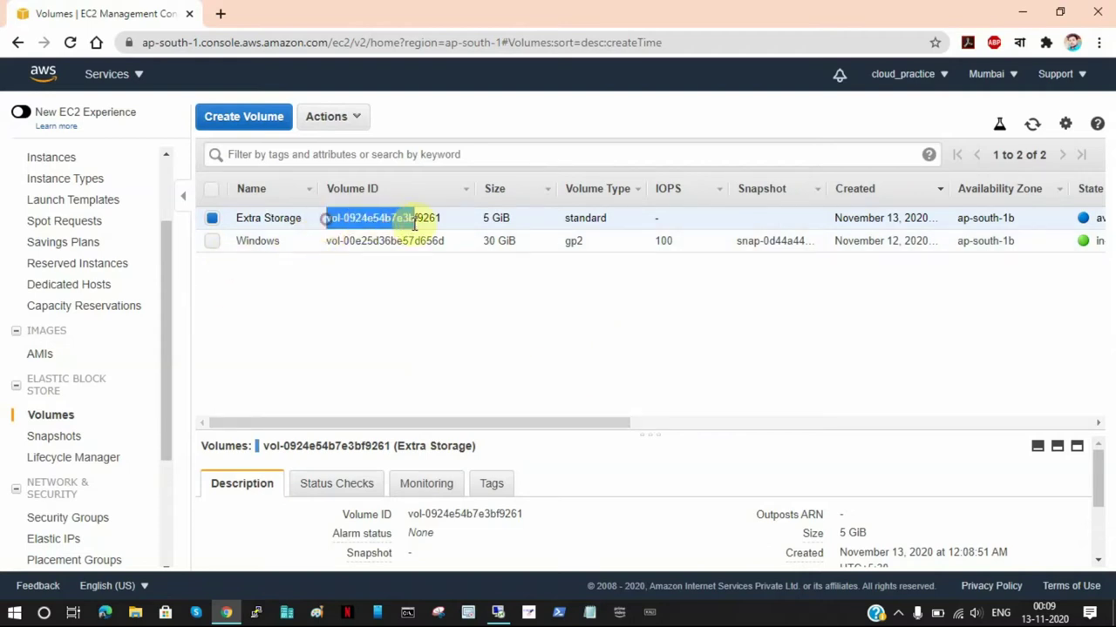
{"action": "left_click", "coordinate": [486, 317]}
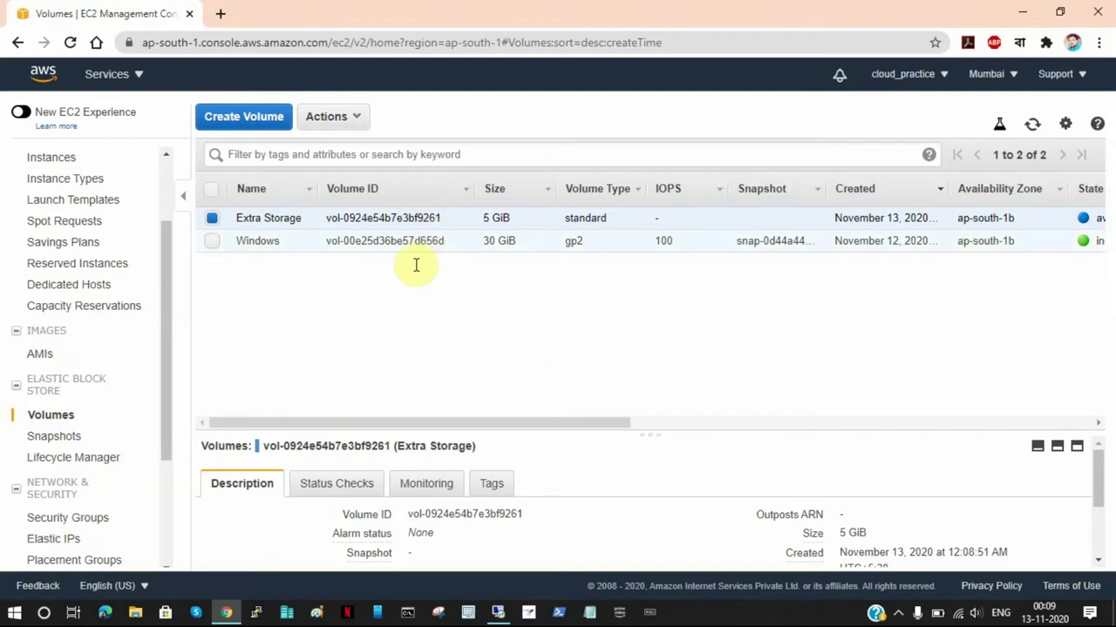
{"action": "left_click", "coordinate": [353, 118]}
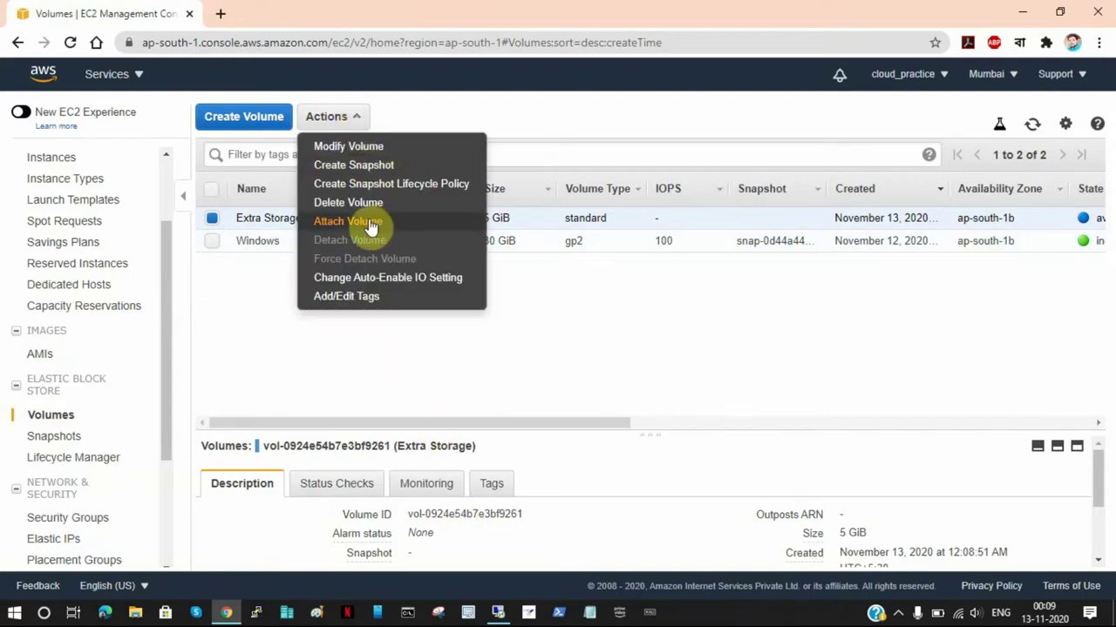
{"action": "left_click", "coordinate": [660, 361]}
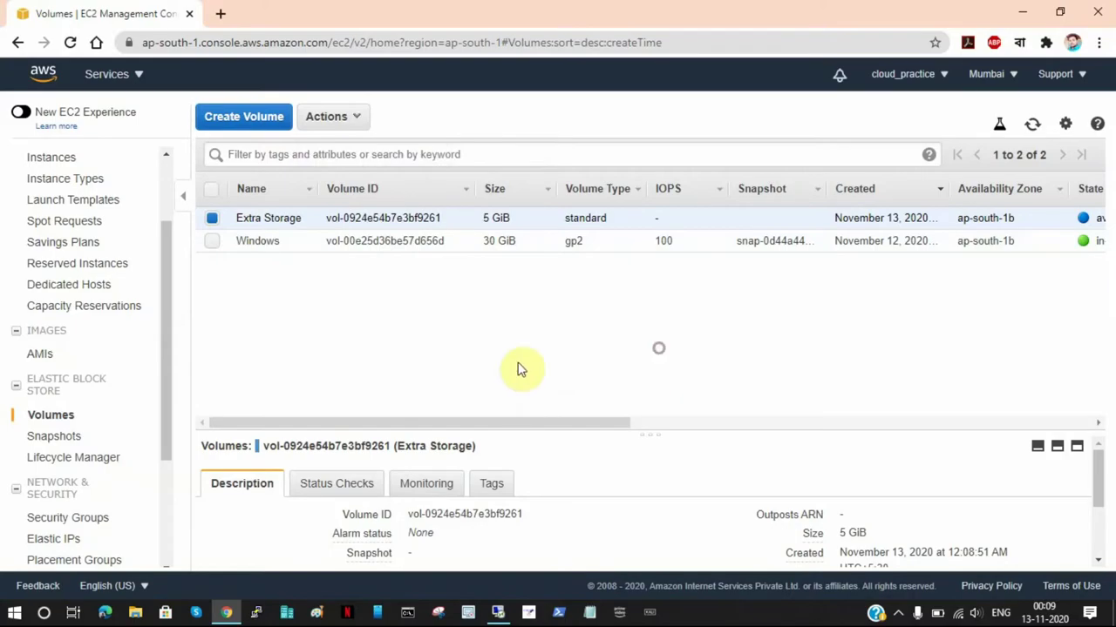
Switch to the Remote Desktop session and refresh This PC to check for the extra drive.
{"action": "left_click", "coordinate": [497, 613]}
{"action": "right_click", "coordinate": [716, 357]}
{"action": "left_click", "coordinate": [769, 431]}
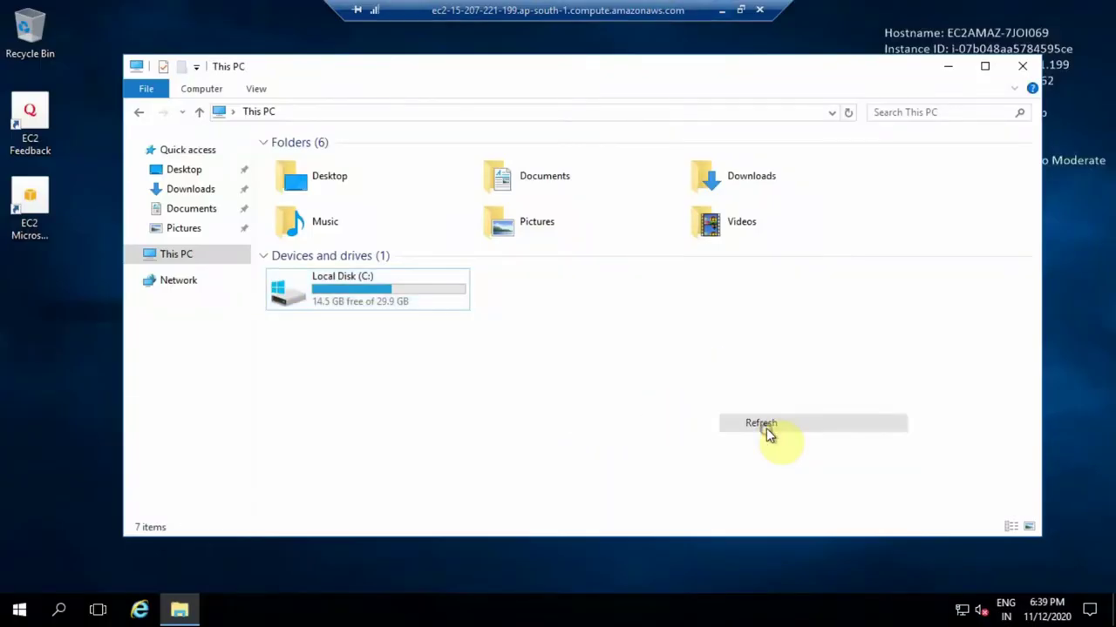
Switch to the AWS console in Chrome and choose the running Windows instance as the attachment target for the Extra Storage volume.
{"action": "key", "text": "alt+Tab"}
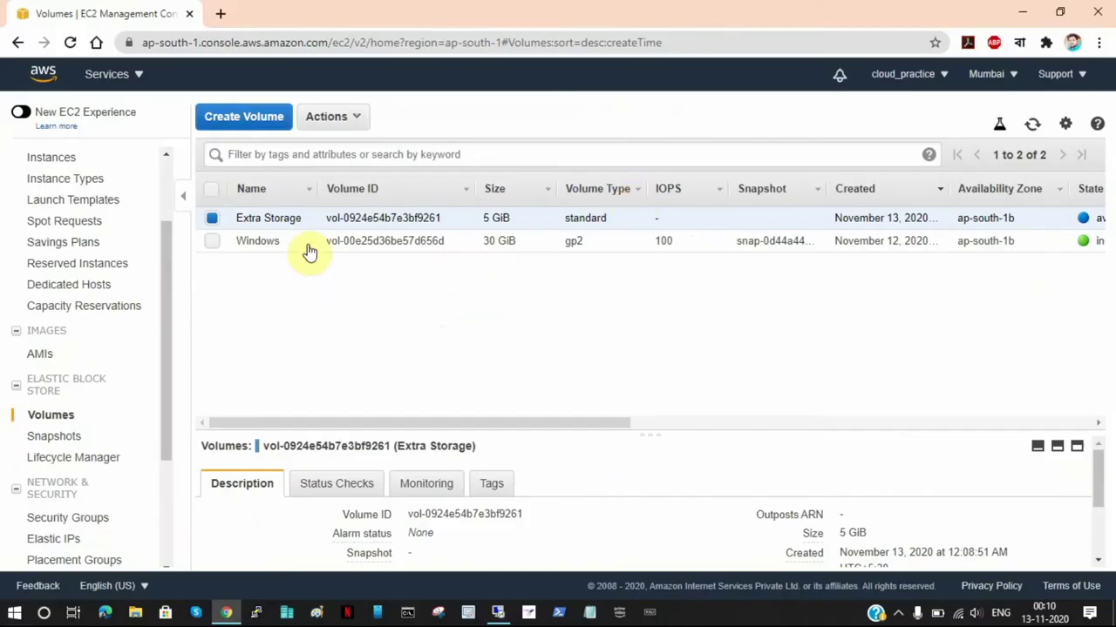
{"action": "left_click", "coordinate": [359, 118]}
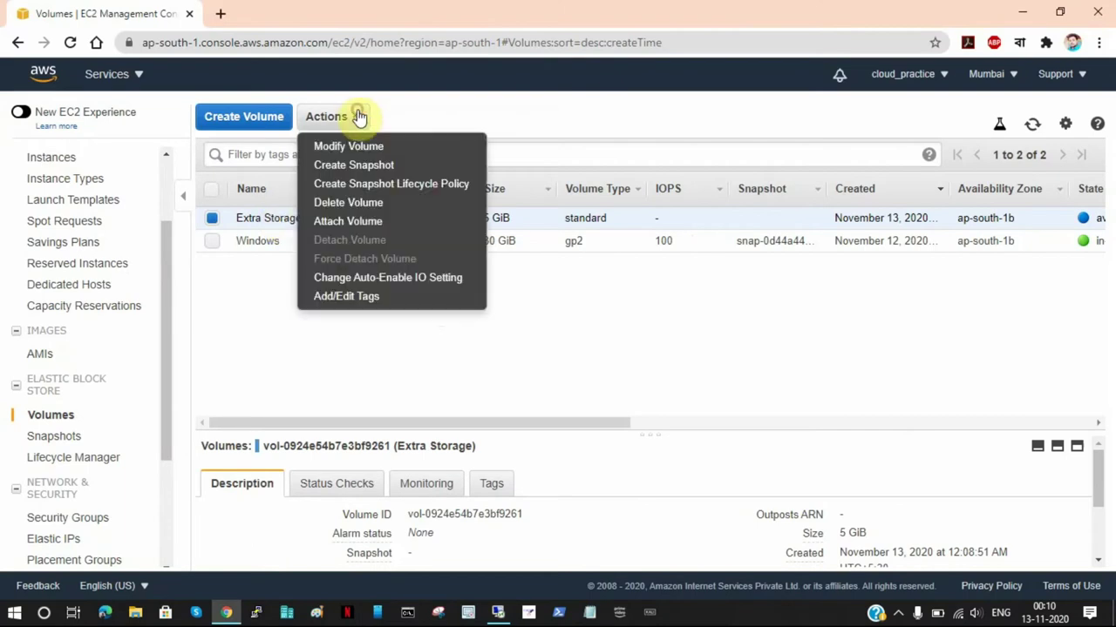
{"action": "left_click", "coordinate": [375, 225]}
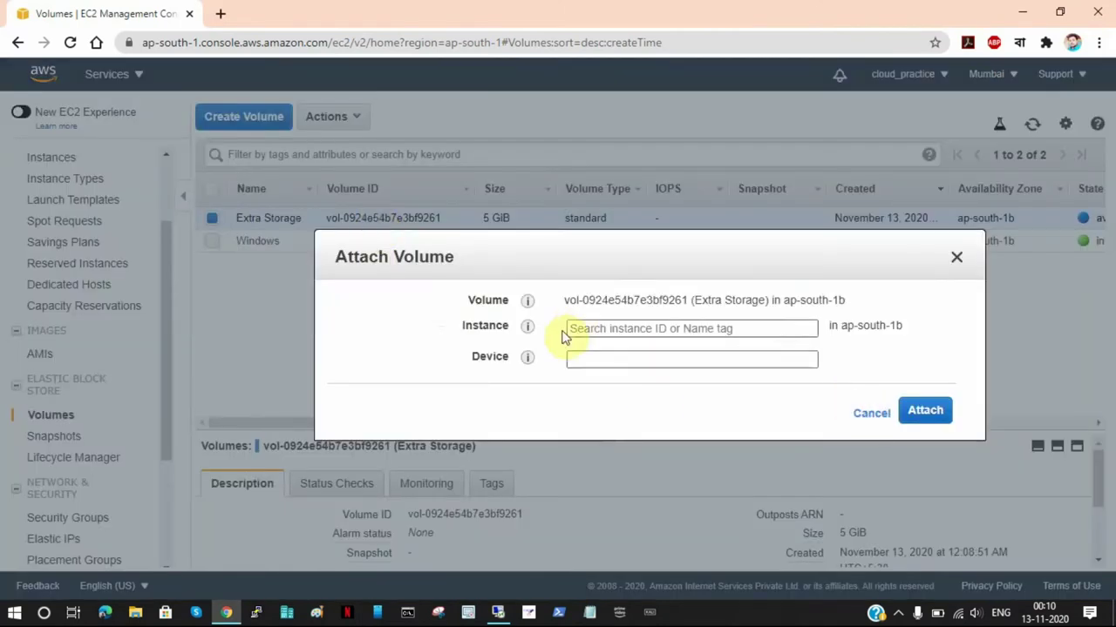
{"action": "left_click_drag", "start_coordinate": [463, 326], "coordinate": [491, 326]}
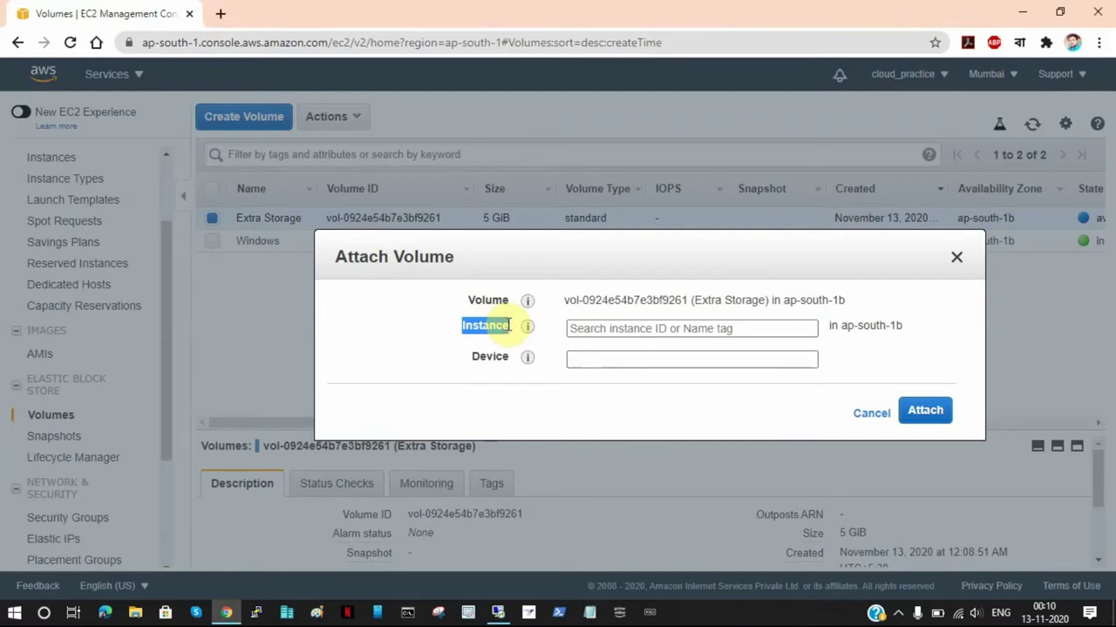
{"action": "left_click", "coordinate": [641, 327]}
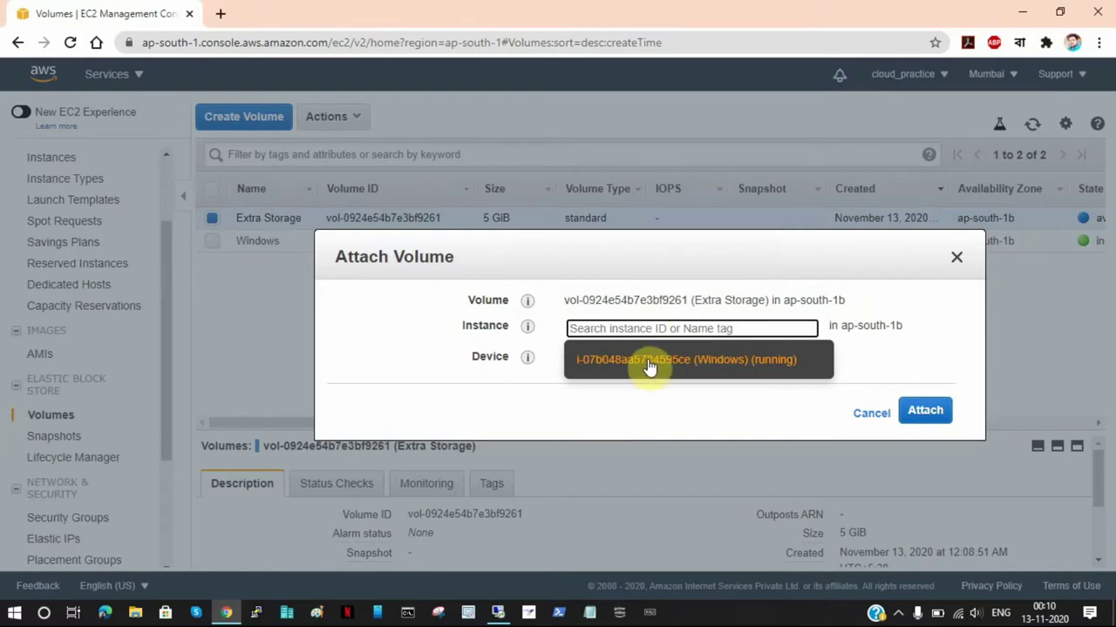
{"action": "left_click", "coordinate": [697, 361]}
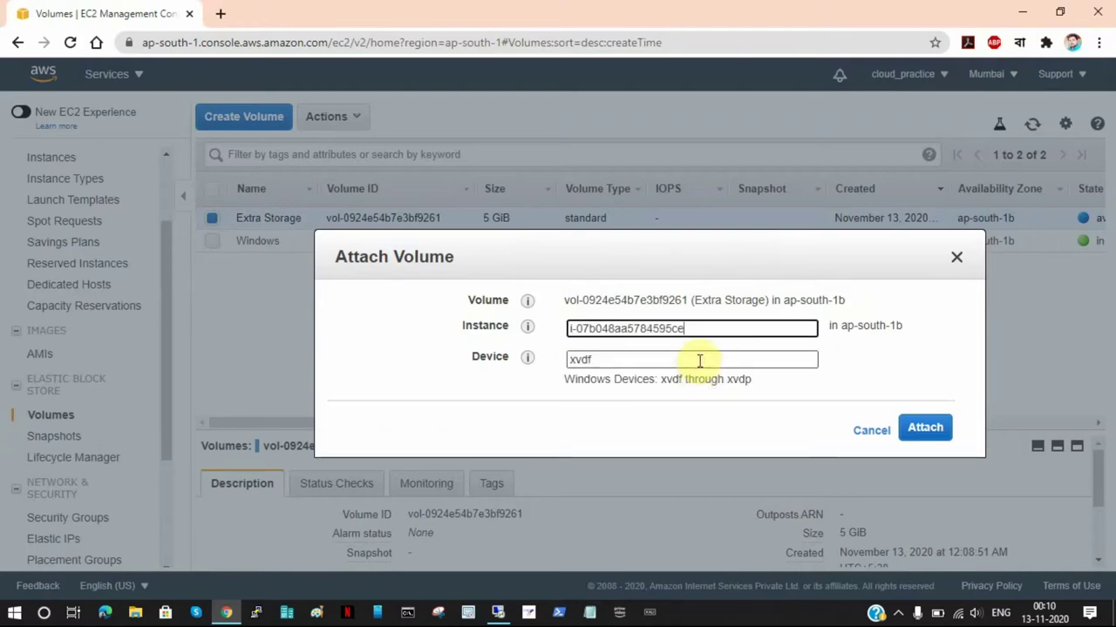
{"action": "left_click", "coordinate": [858, 357]}
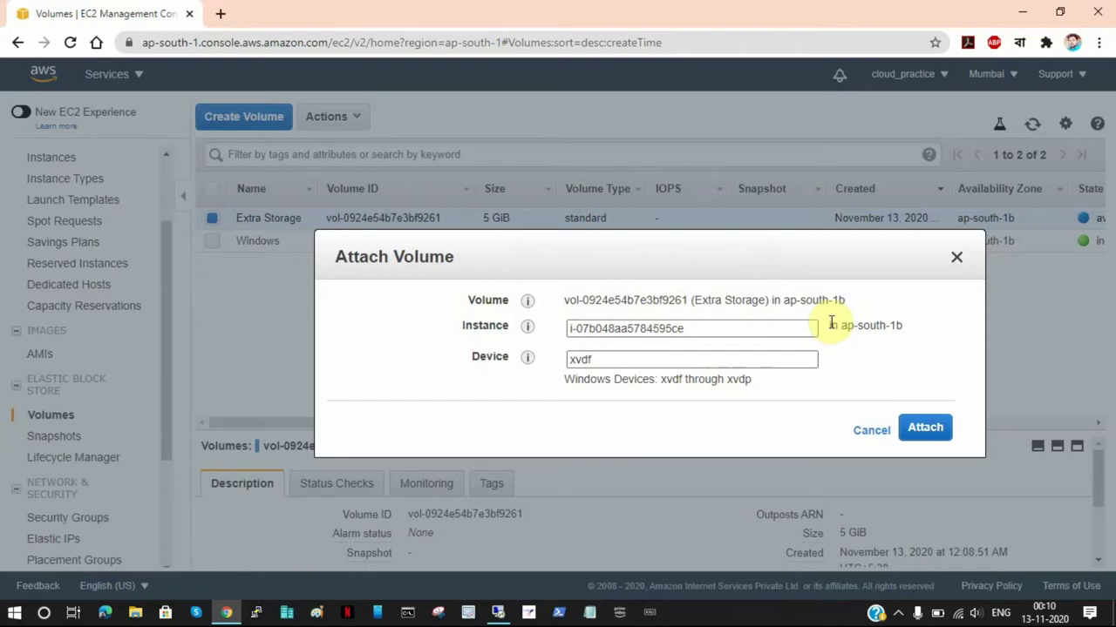
Check the target instance's ID and availability zone, and attach the Extra Storage volume as device xvdf.
{"action": "left_click_drag", "start_coordinate": [830, 323], "coordinate": [902, 325]}
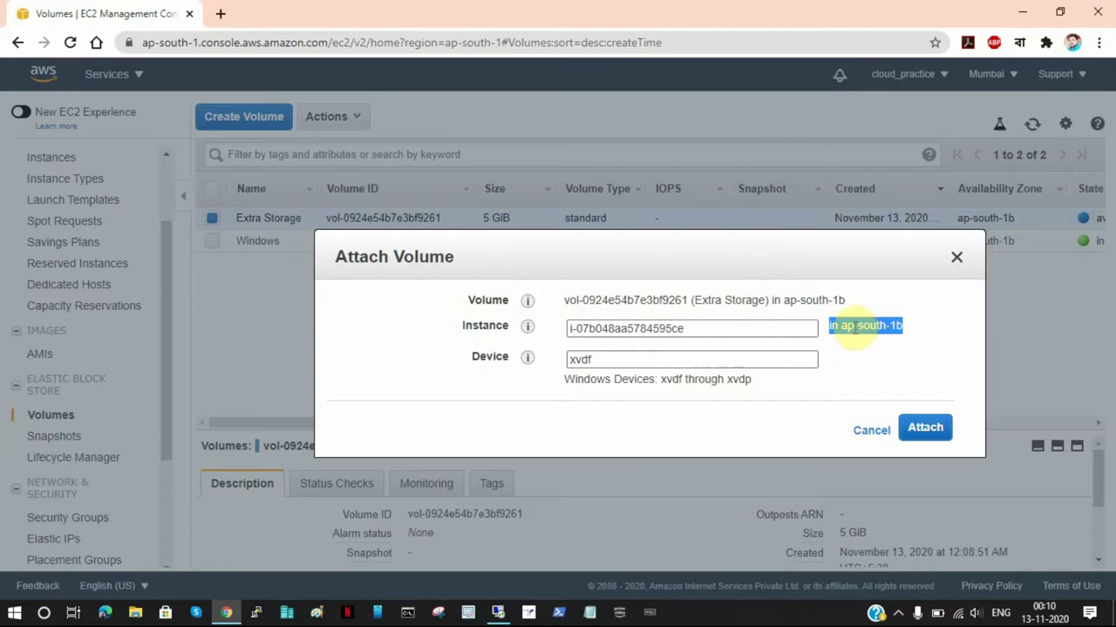
{"action": "left_click", "coordinate": [853, 325]}
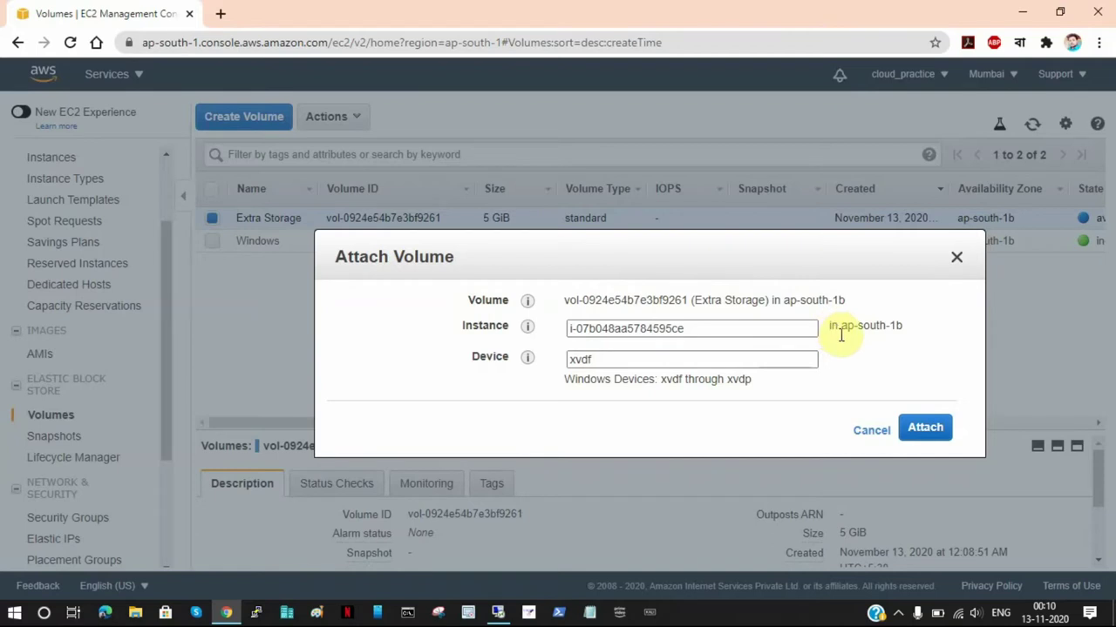
{"action": "left_click", "coordinate": [716, 328]}
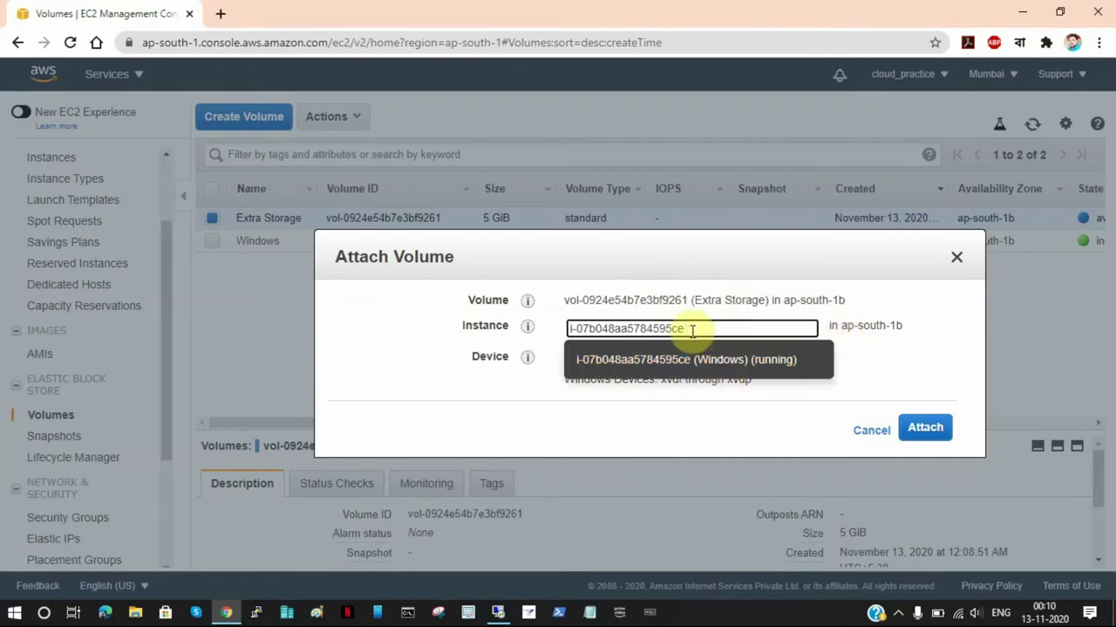
{"action": "left_click", "coordinate": [803, 351]}
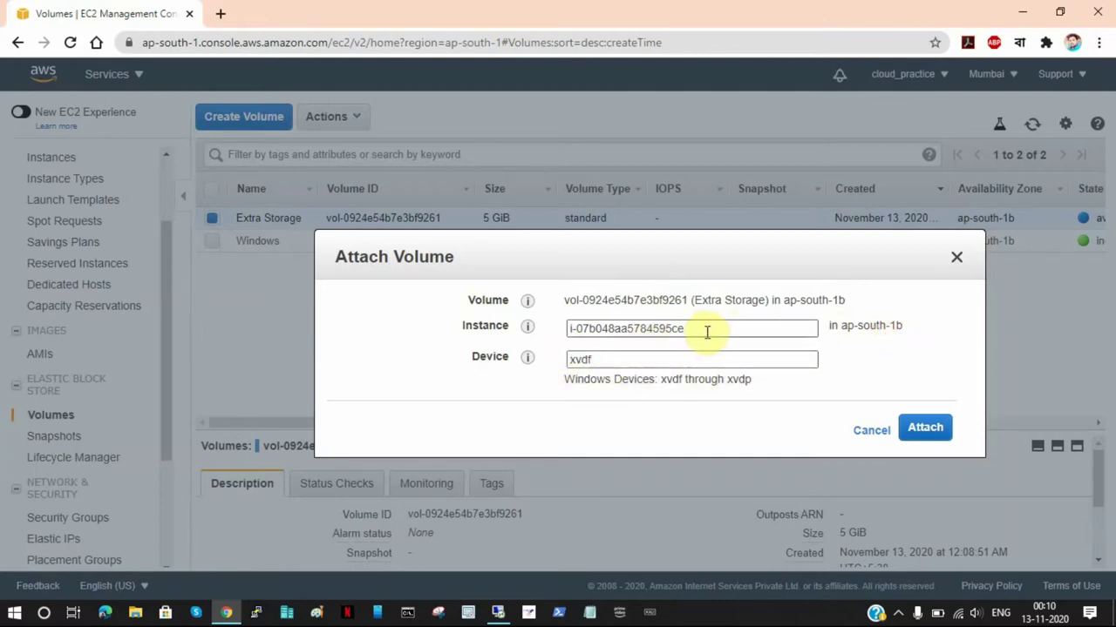
{"action": "left_click_drag", "start_coordinate": [689, 329], "coordinate": [563, 328]}
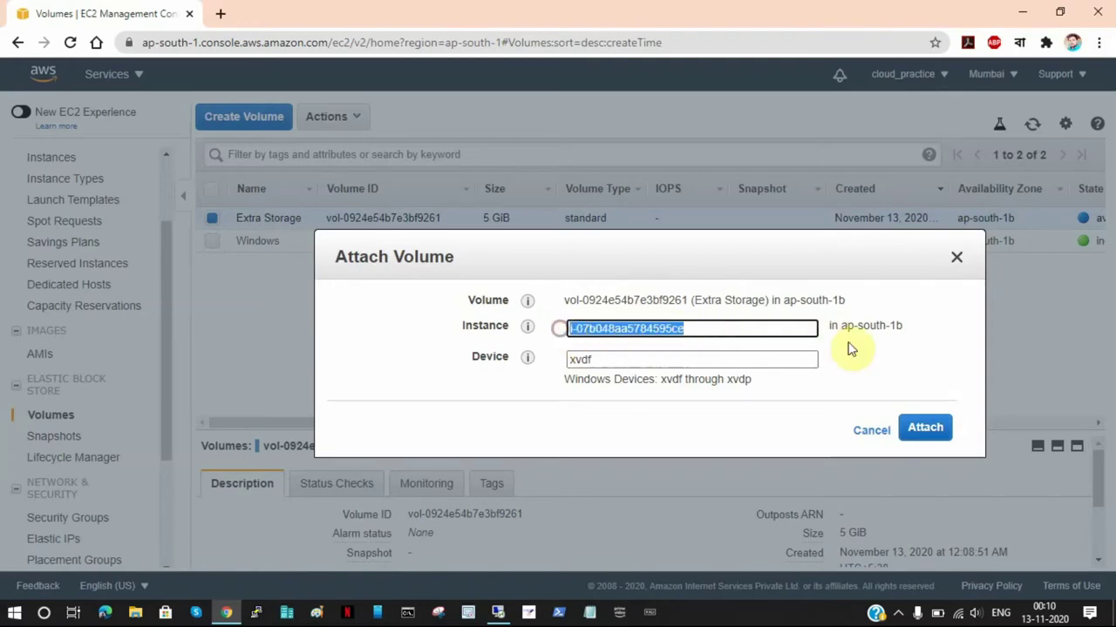
{"action": "left_click", "coordinate": [926, 429]}
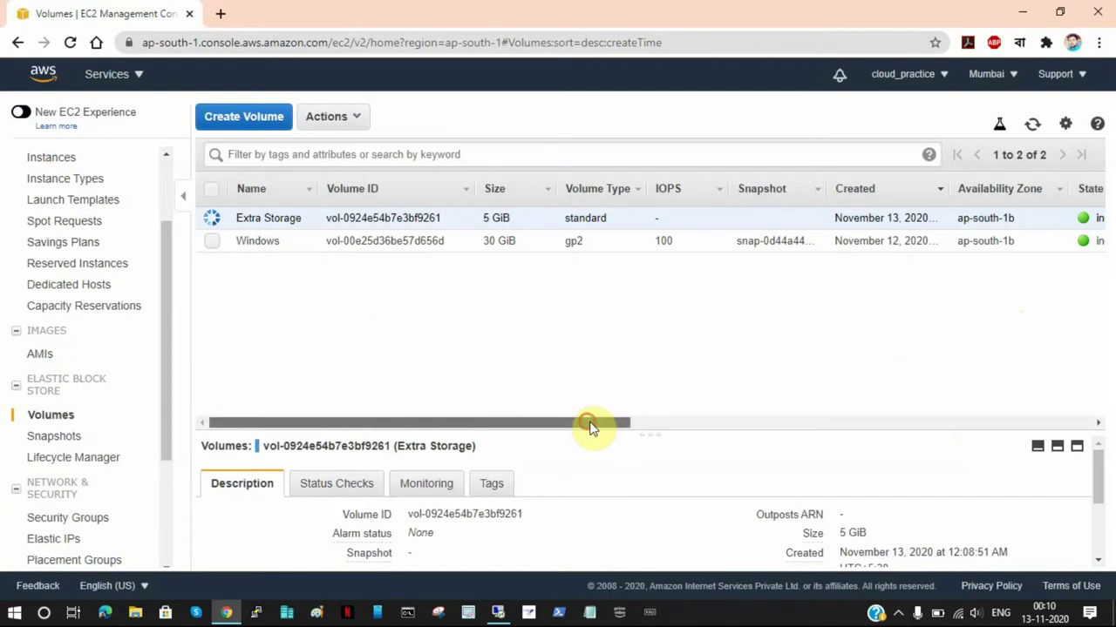
Refresh the volumes list and check the state and attachment details of the Extra Storage volume.
{"action": "left_click_drag", "start_coordinate": [587, 423], "coordinate": [628, 424]}
{"action": "left_click_drag", "start_coordinate": [501, 428], "coordinate": [638, 424]}
{"action": "left_click", "coordinate": [1033, 123]}
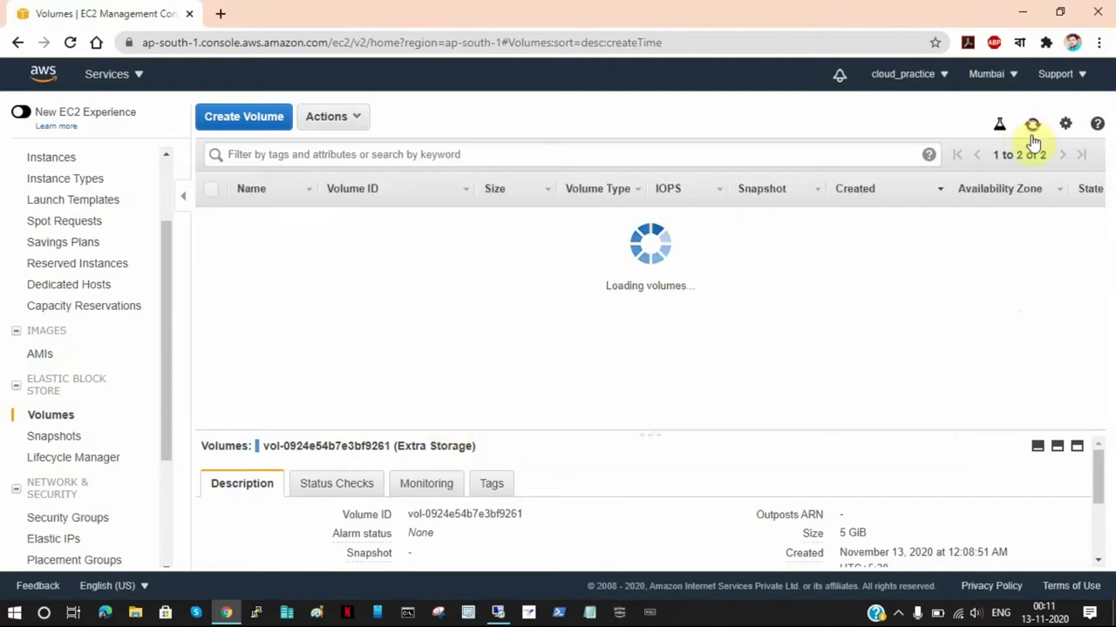
{"action": "left_click_drag", "start_coordinate": [517, 428], "coordinate": [717, 424]}
{"action": "left_click_drag", "start_coordinate": [684, 218], "coordinate": [715, 218]}
{"action": "left_click_drag", "start_coordinate": [585, 428], "coordinate": [386, 424]}
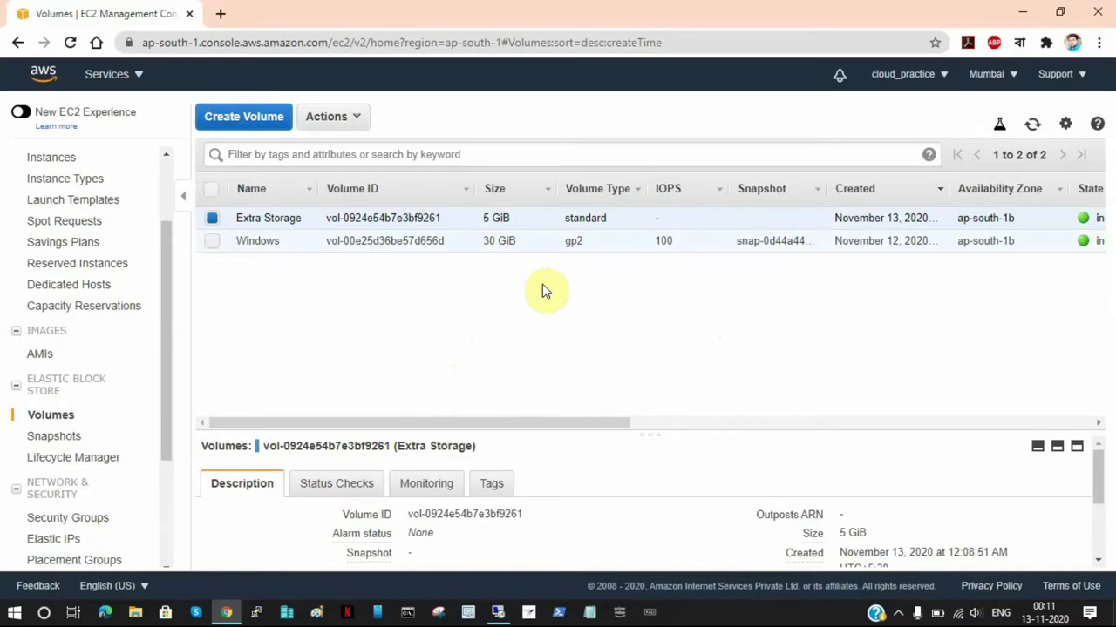
Switch to the Remote Desktop session and refresh This PC to look for the attached drive.
{"action": "left_click", "coordinate": [497, 612]}
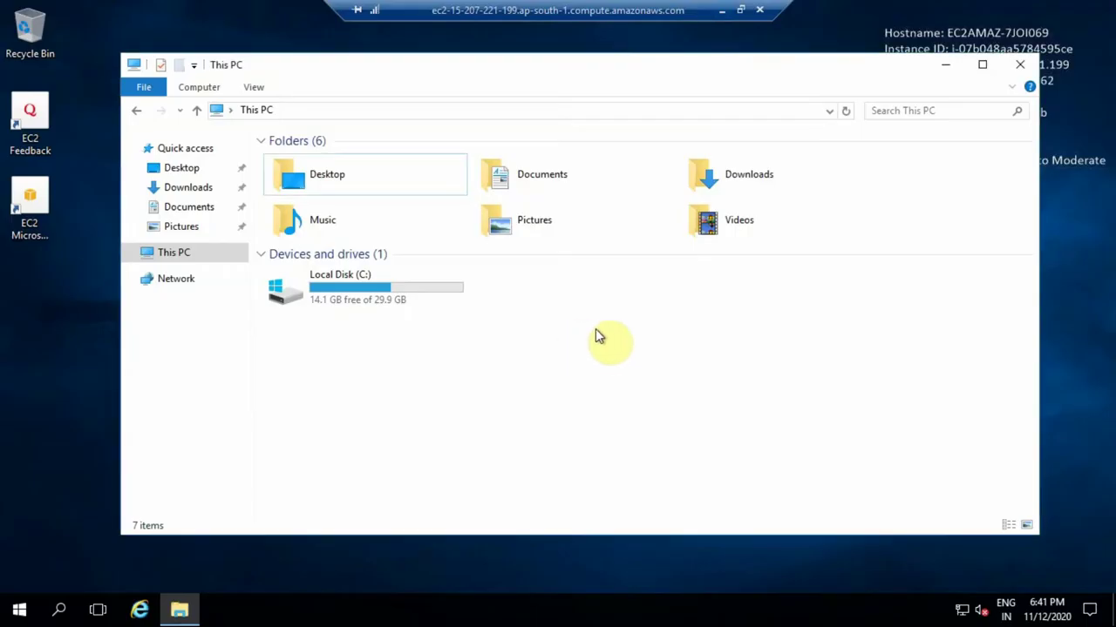
{"action": "right_click", "coordinate": [706, 385]}
{"action": "left_click", "coordinate": [738, 448]}
{"action": "mouse_move", "coordinate": [526, 76]}
{"action": "left_mouse_down"}
{"action": "mouse_move", "coordinate": [558, 70]}
{"action": "mouse_move", "coordinate": [545, 69]}
{"action": "left_mouse_up"}
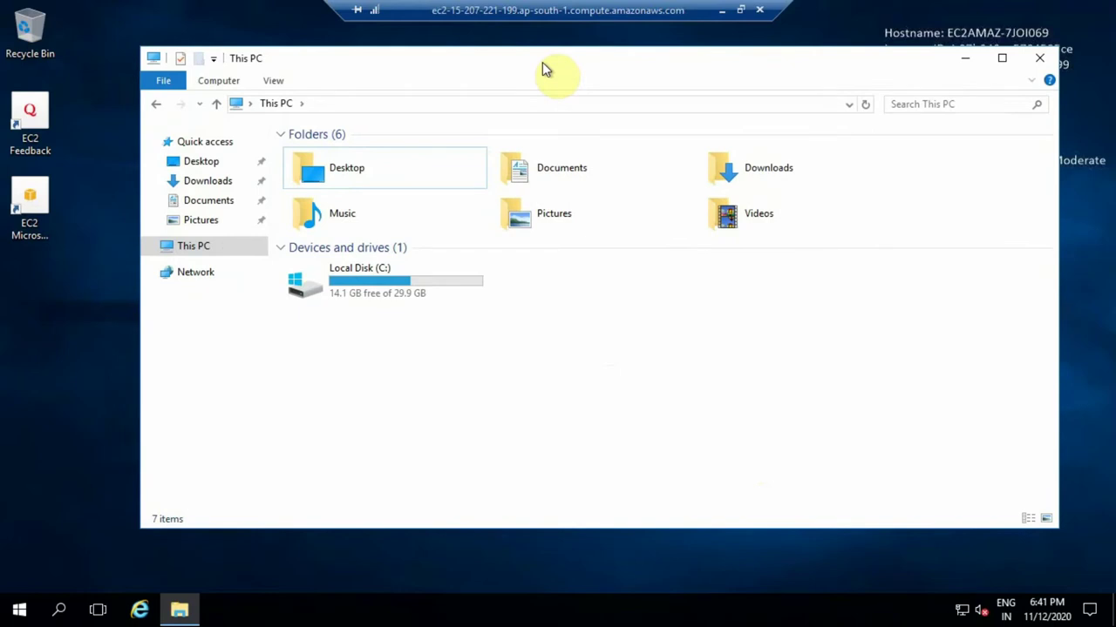
{"action": "left_click_drag", "start_coordinate": [607, 60], "coordinate": [574, 68]}
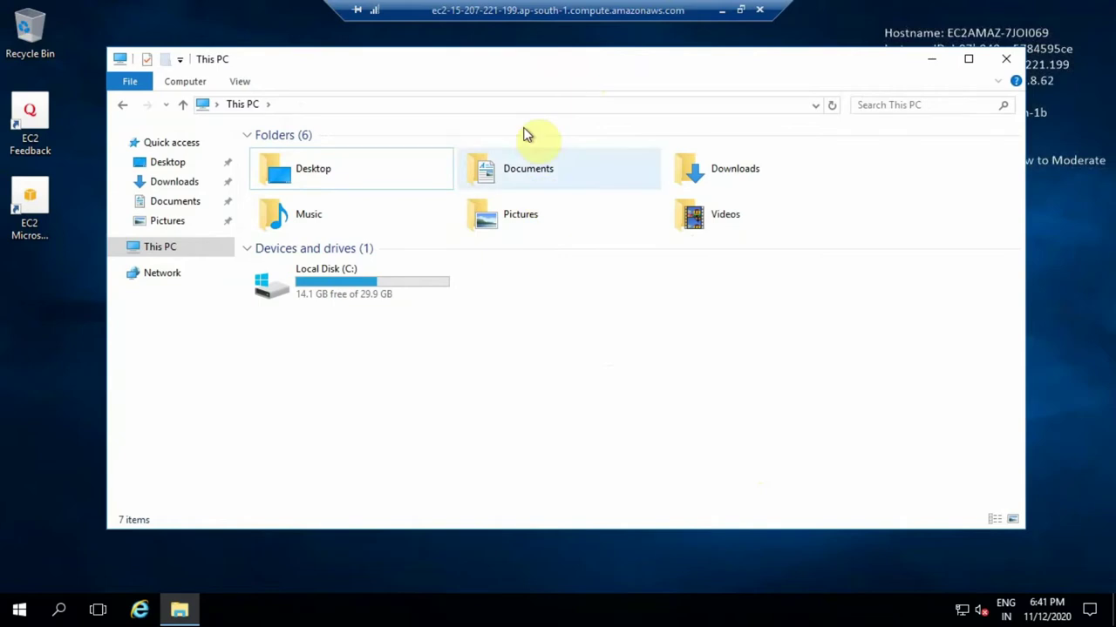
{"action": "left_click_drag", "start_coordinate": [531, 64], "coordinate": [522, 64]}
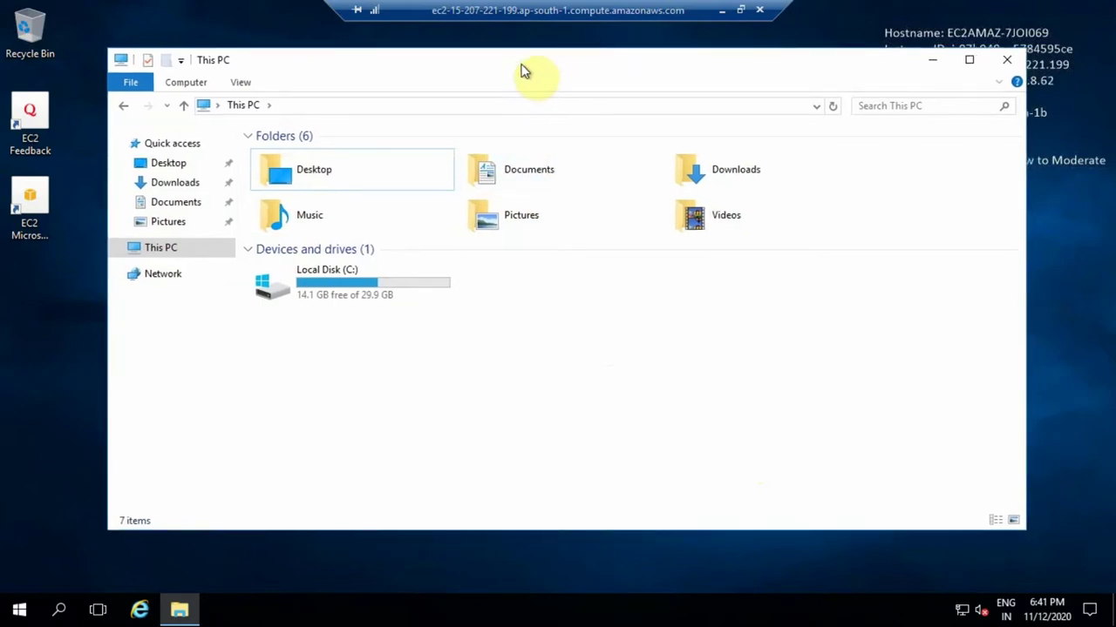
{"action": "left_click_drag", "start_coordinate": [521, 64], "coordinate": [527, 64]}
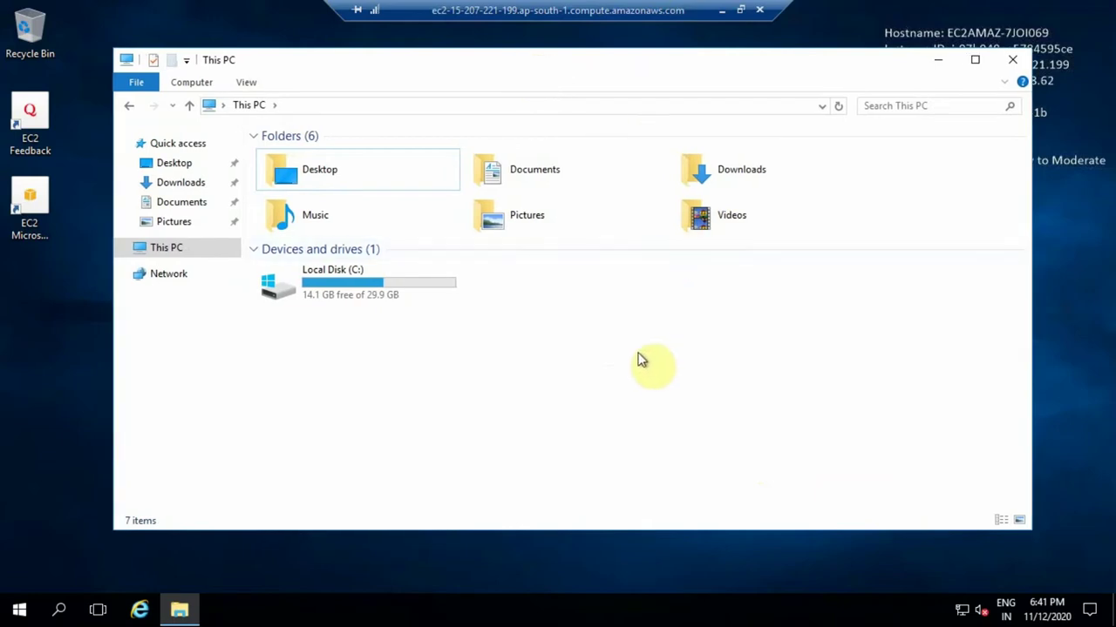
{"action": "left_click_drag", "start_coordinate": [520, 70], "coordinate": [536, 94]}
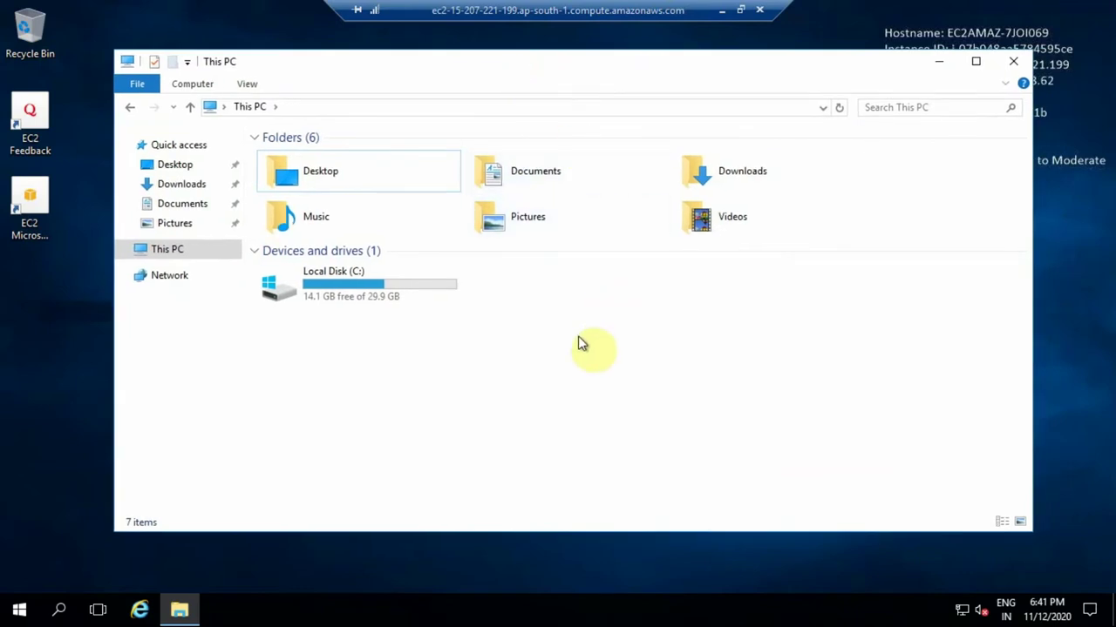
{"action": "left_click_drag", "start_coordinate": [600, 72], "coordinate": [595, 98]}
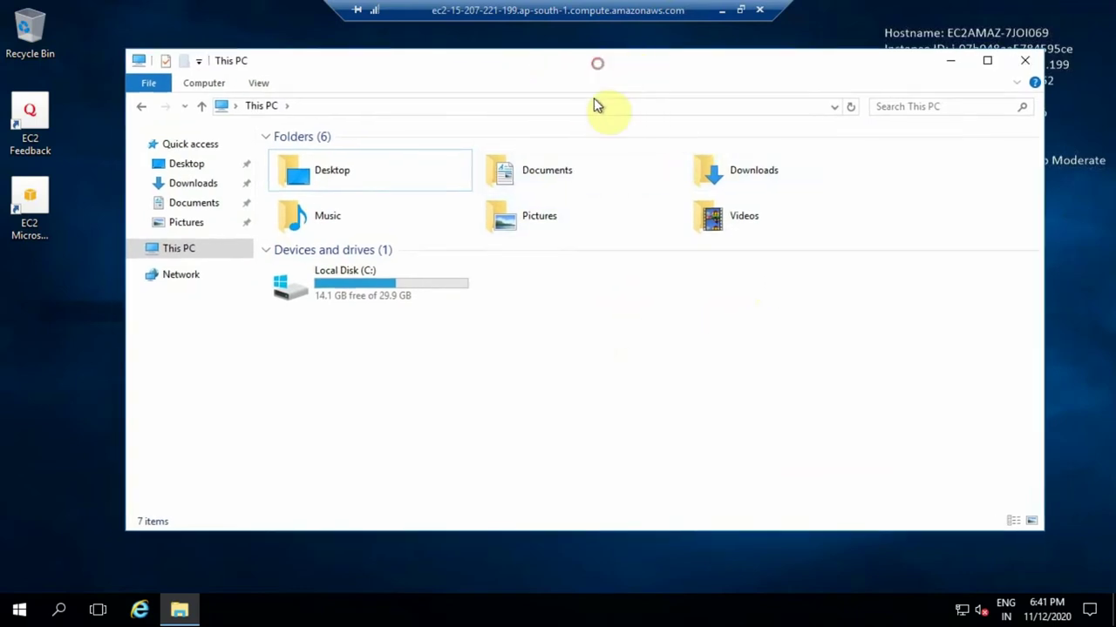
Close and reopen File Explorer, and check the drives listed under This PC again.
{"action": "left_click", "coordinate": [214, 254]}
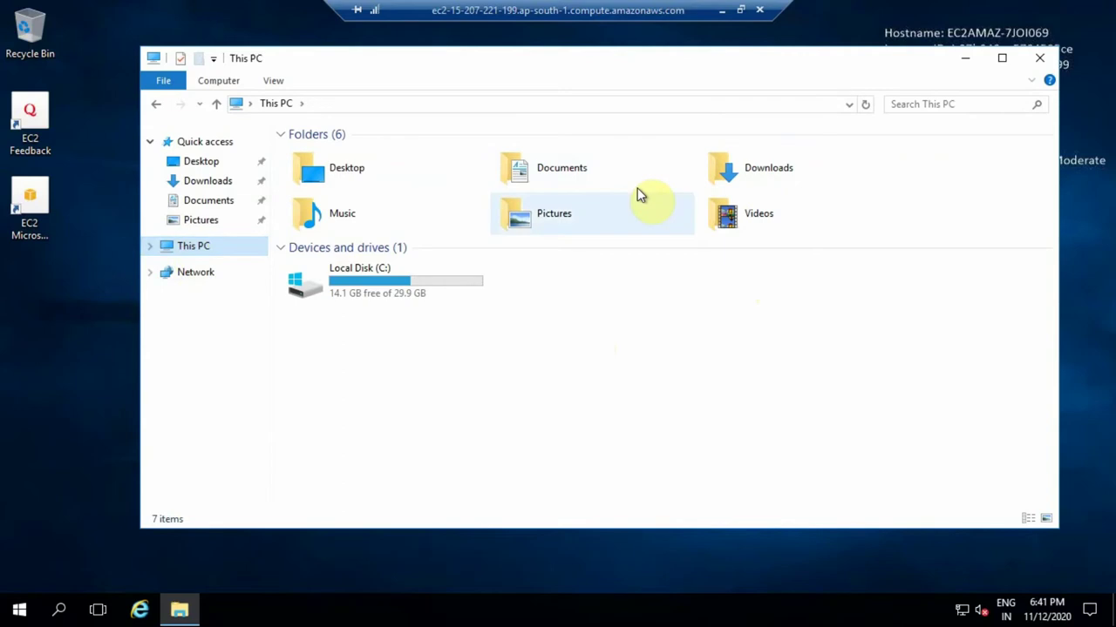
{"action": "left_click", "coordinate": [575, 64]}
{"action": "left_click_drag", "start_coordinate": [576, 64], "coordinate": [562, 66]}
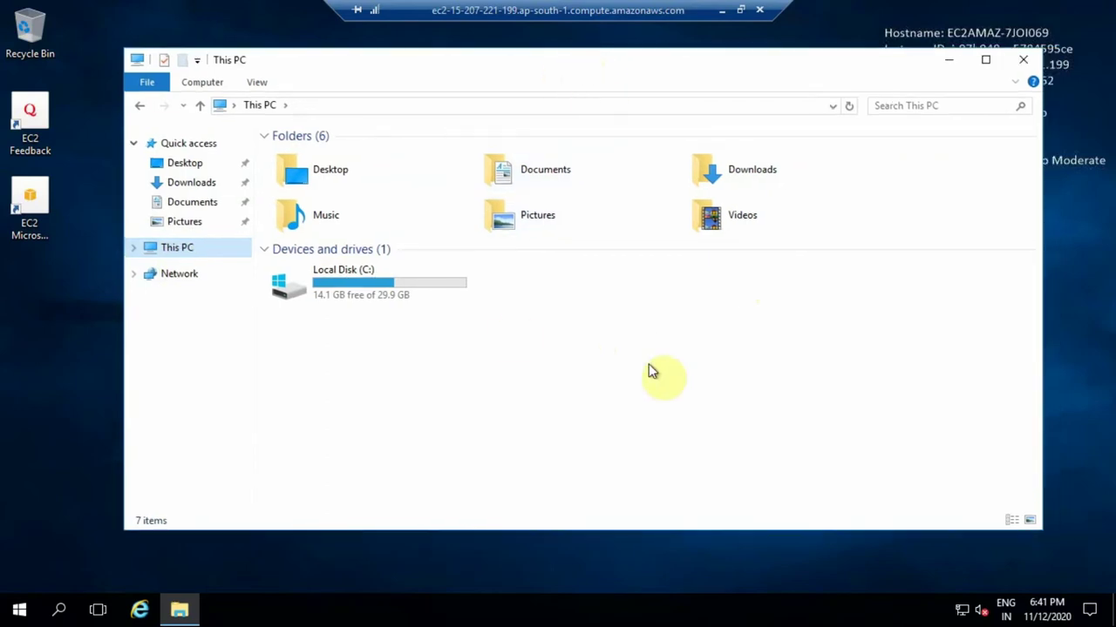
{"action": "left_click", "coordinate": [1023, 61]}
{"action": "left_click", "coordinate": [179, 609]}
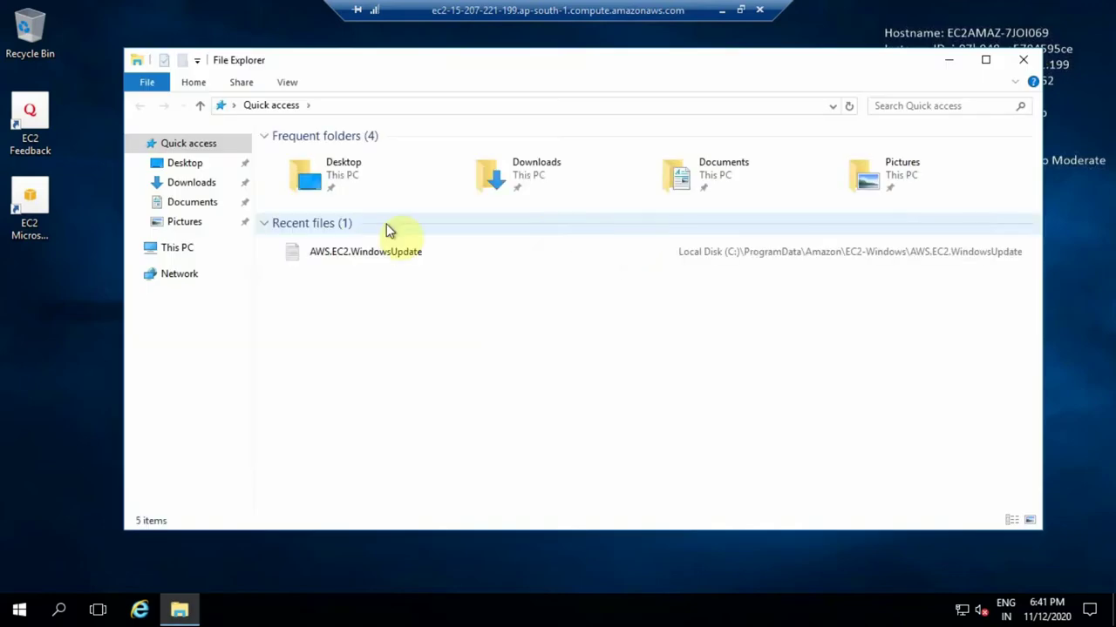
{"action": "left_click", "coordinate": [178, 251]}
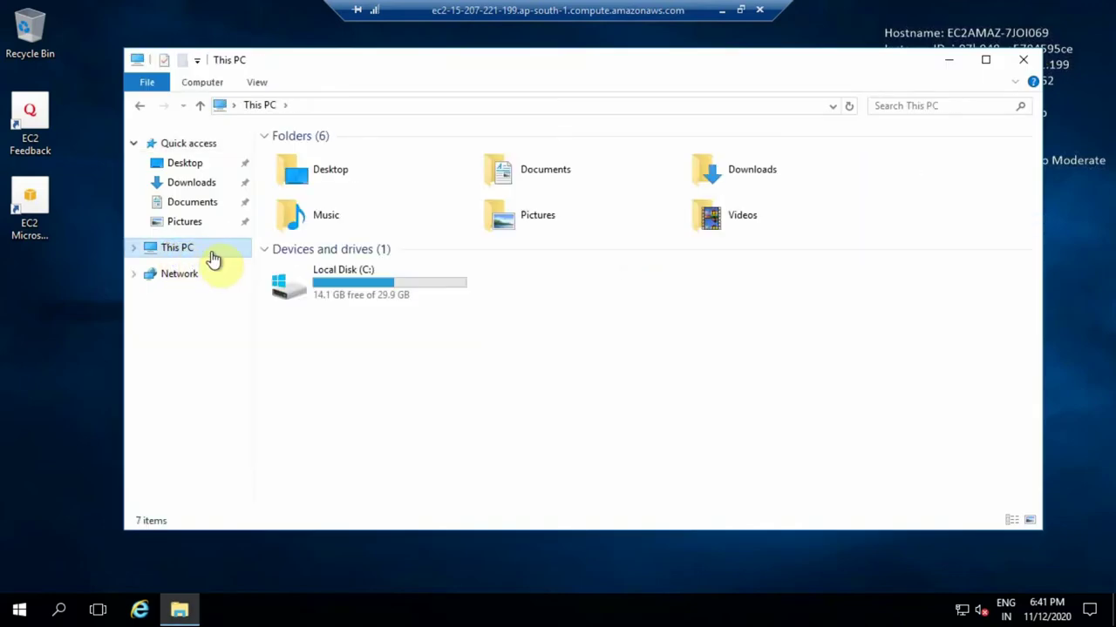
Open Server Manager through the Manage option of This PC and minimize the File Explorer window.
{"action": "right_click", "coordinate": [196, 248]}
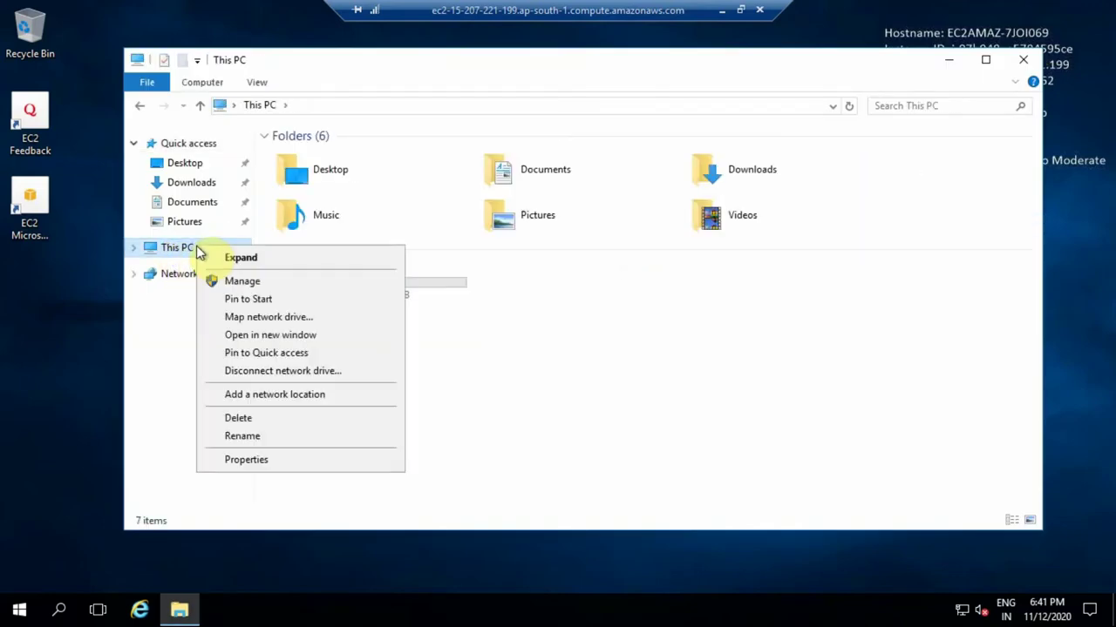
{"action": "left_click", "coordinate": [249, 283]}
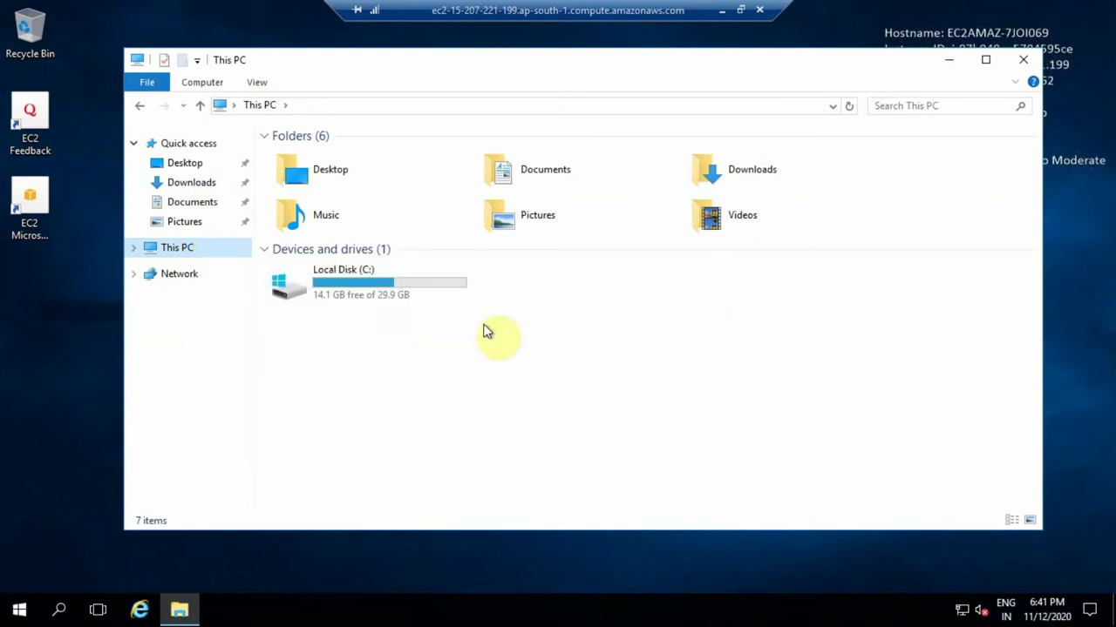
{"action": "left_click", "coordinate": [952, 63]}
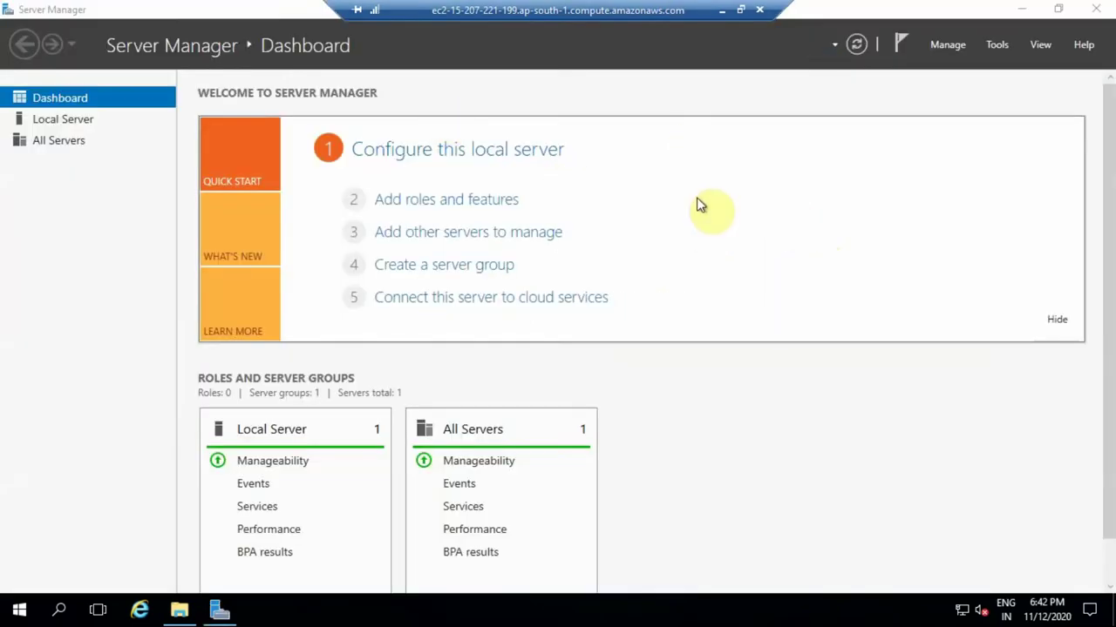
Launch Computer Management from the tools offered in Server Manager.
{"action": "left_click", "coordinate": [949, 45]}
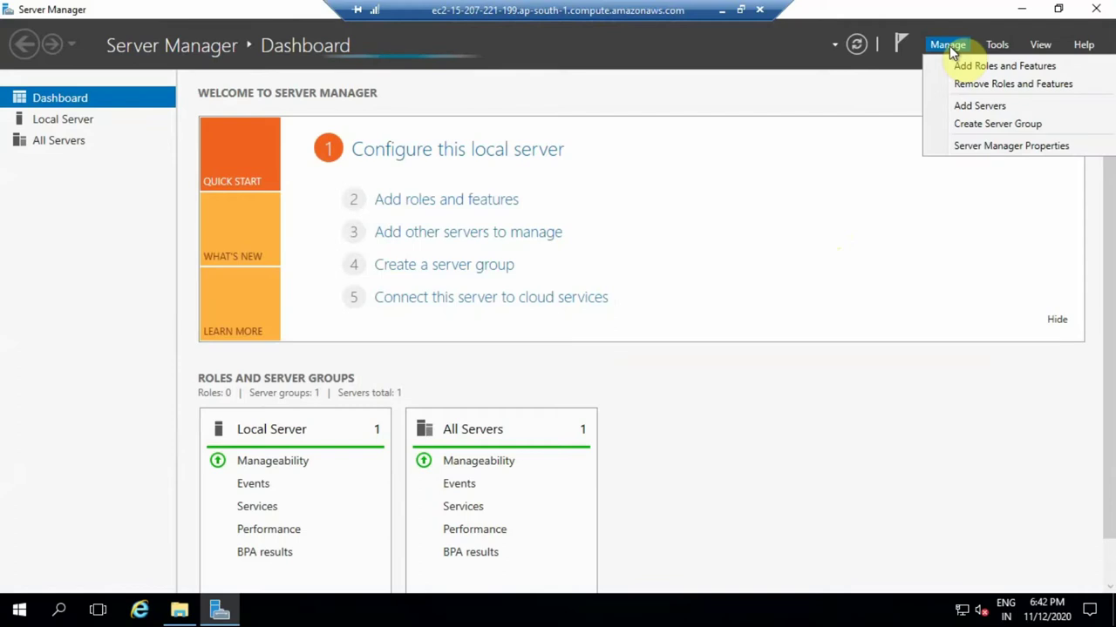
{"action": "left_click", "coordinate": [954, 8]}
{"action": "left_click", "coordinate": [996, 48]}
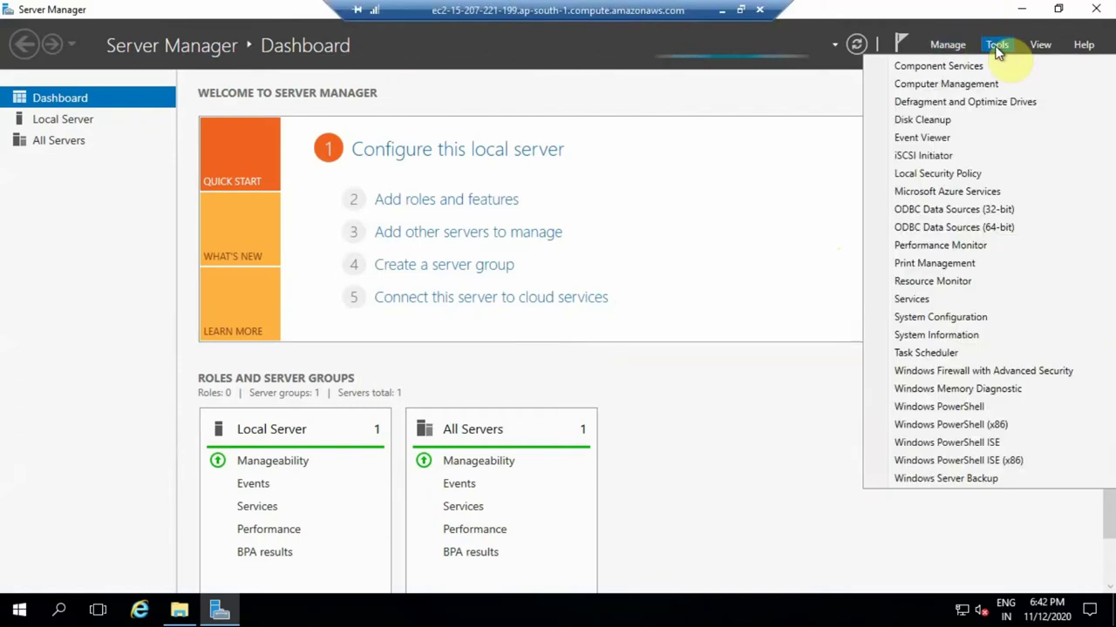
{"action": "left_click", "coordinate": [963, 87]}
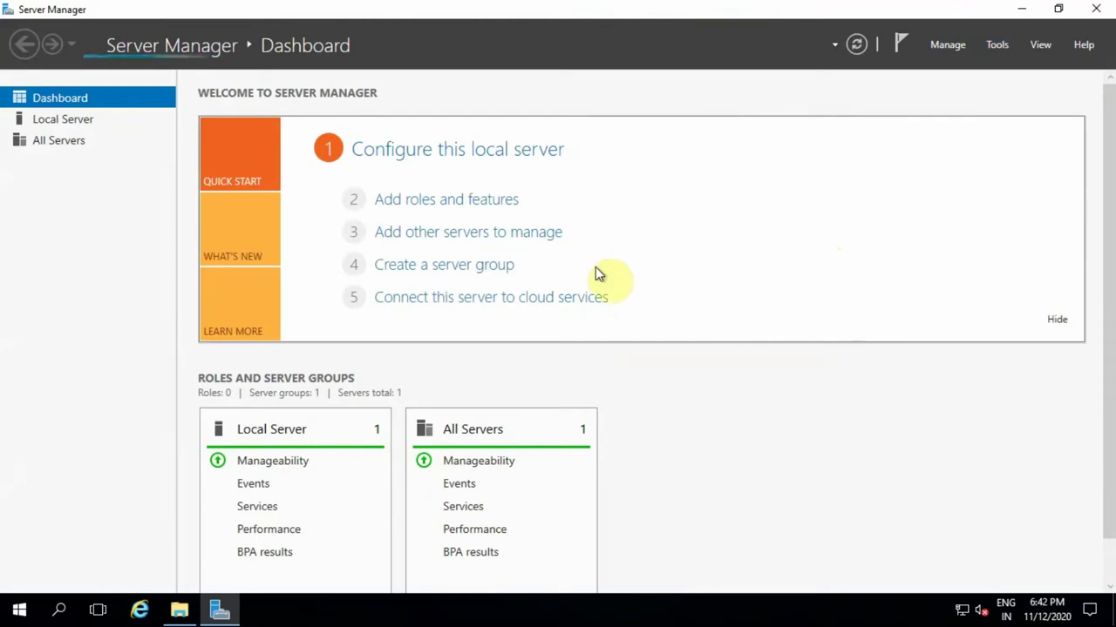
Minimize Server Manager and open Disk Management in the Computer Management window.
{"action": "left_click", "coordinate": [1022, 10]}
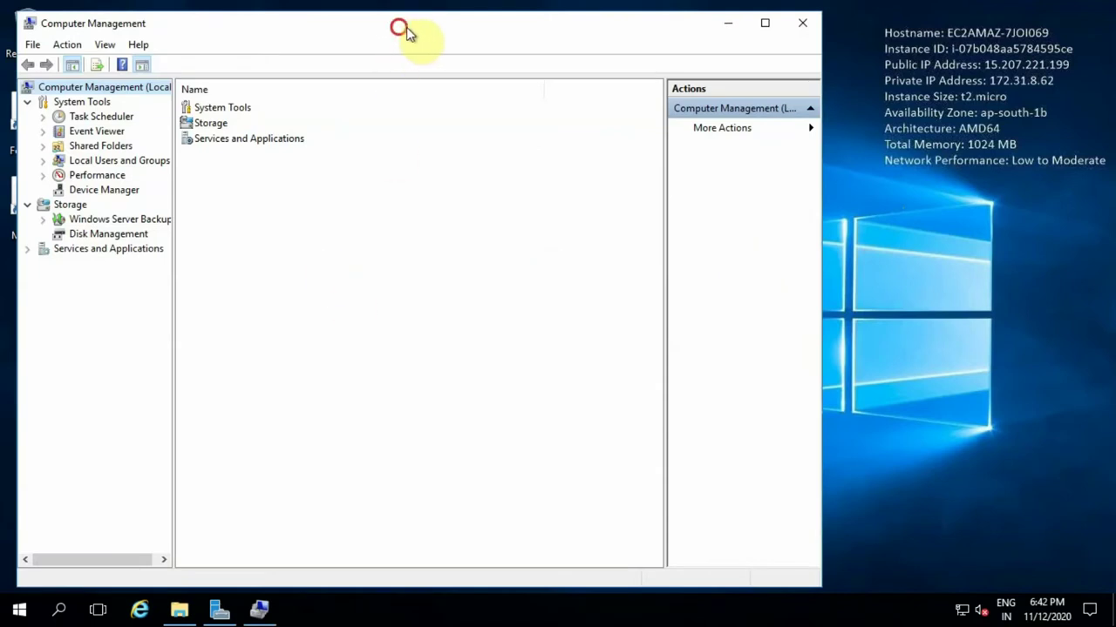
{"action": "left_click_drag", "start_coordinate": [398, 28], "coordinate": [469, 24]}
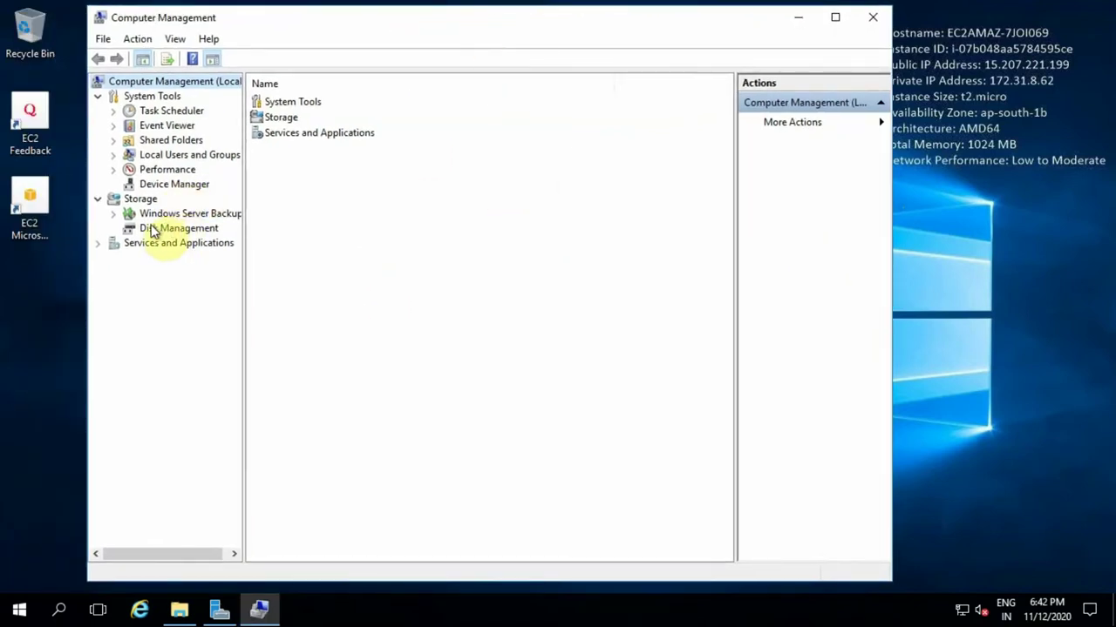
{"action": "left_click", "coordinate": [174, 227]}
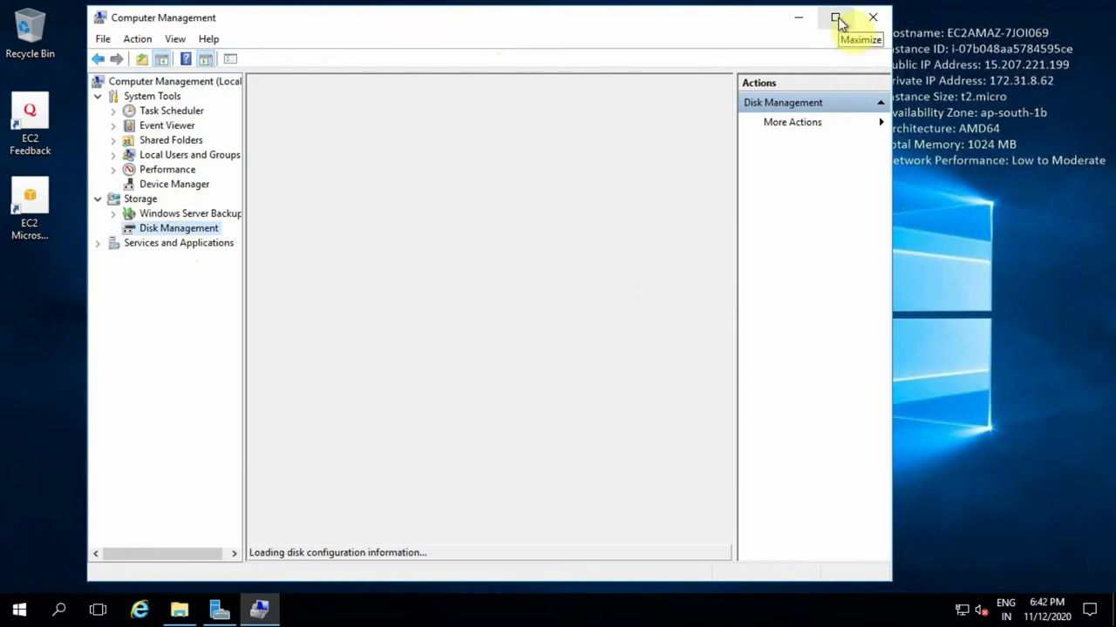
Maximize the Computer Management window and select the unallocated 5 GB space on Disk 1.
{"action": "left_click", "coordinate": [837, 19]}
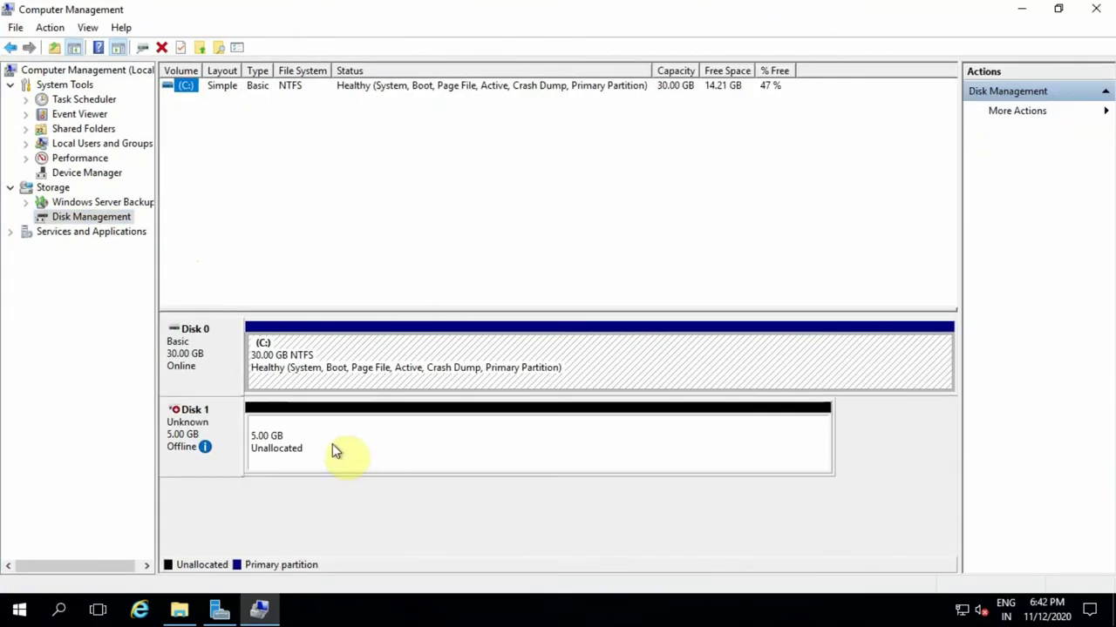
{"action": "left_click", "coordinate": [369, 434]}
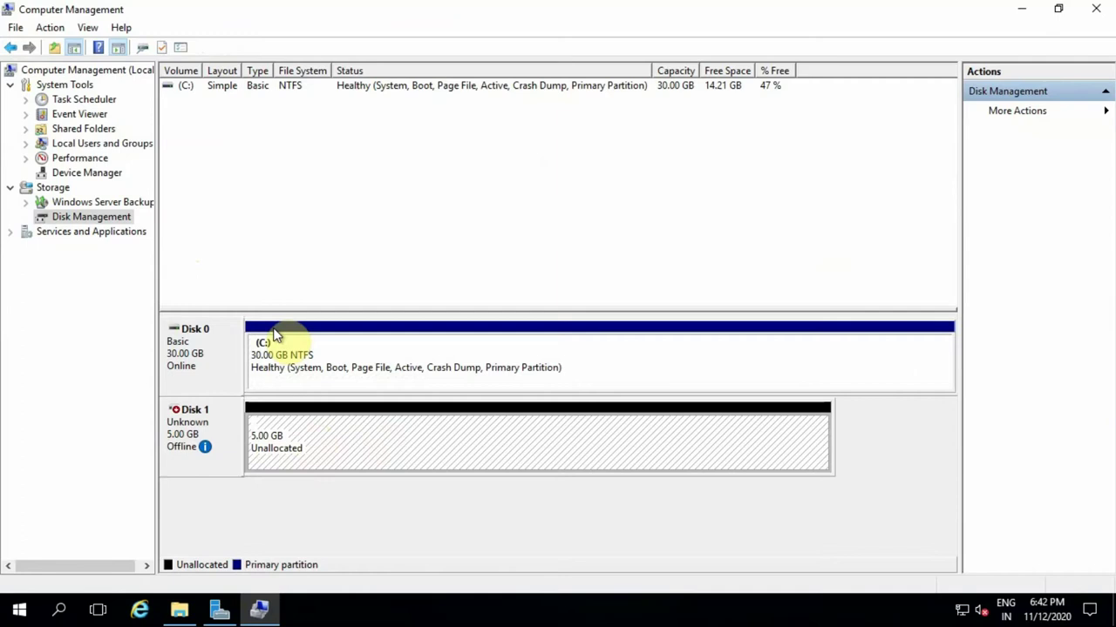
{"action": "left_click", "coordinate": [359, 424]}
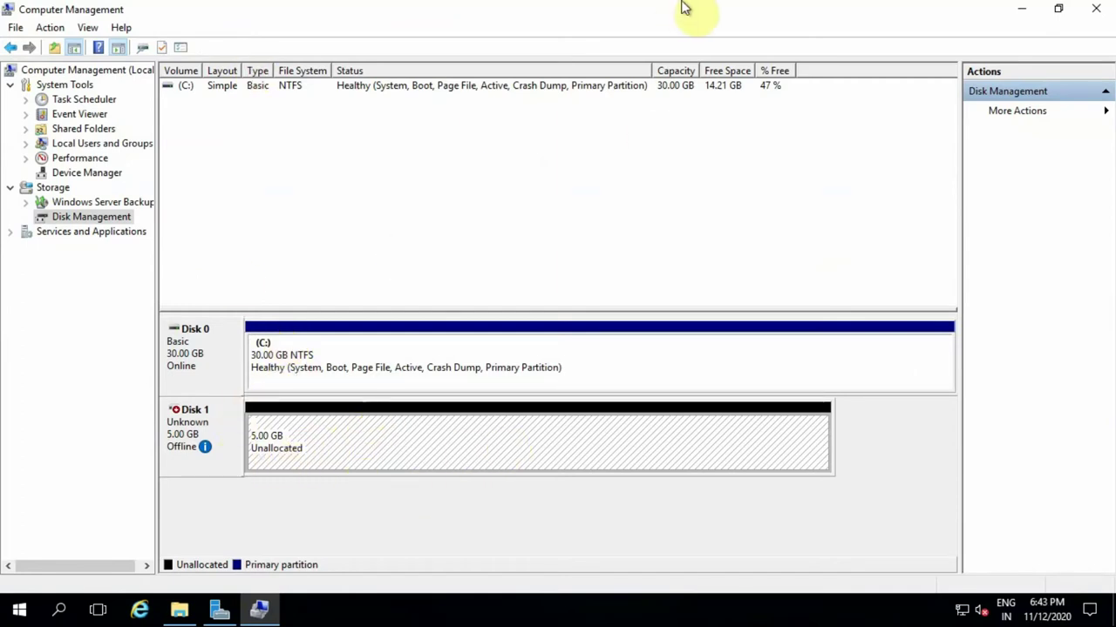
Check the attached volumes in the EC2 console in the local browser, then return to the remote desktop session.
{"action": "mouse_move", "coordinate": [659, 8]}
{"action": "left_click", "coordinate": [722, 16]}
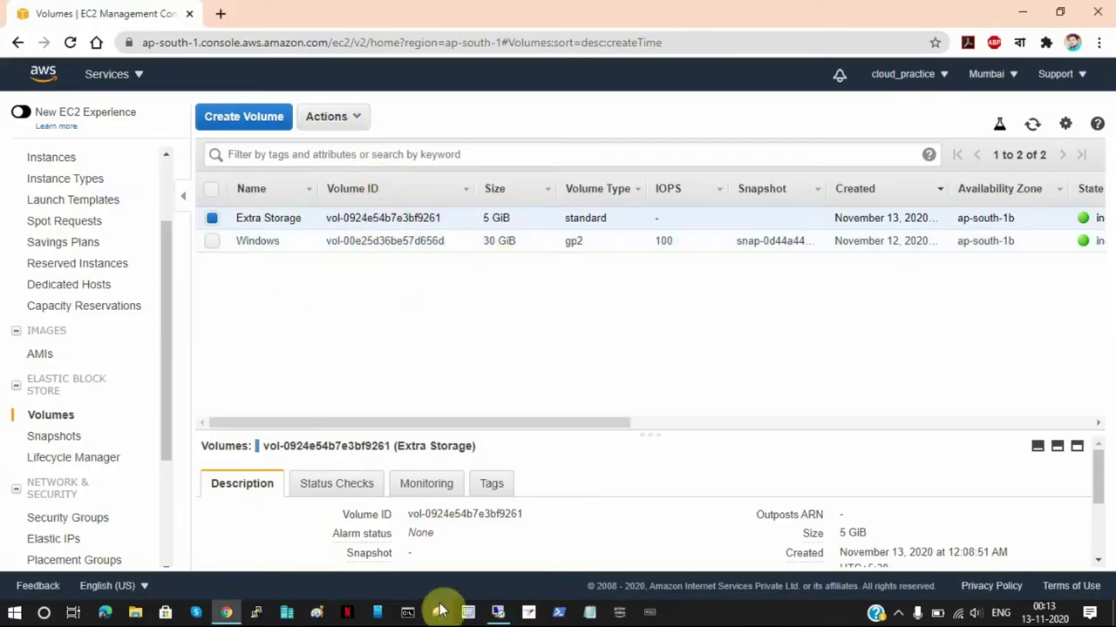
{"action": "left_click", "coordinate": [498, 613]}
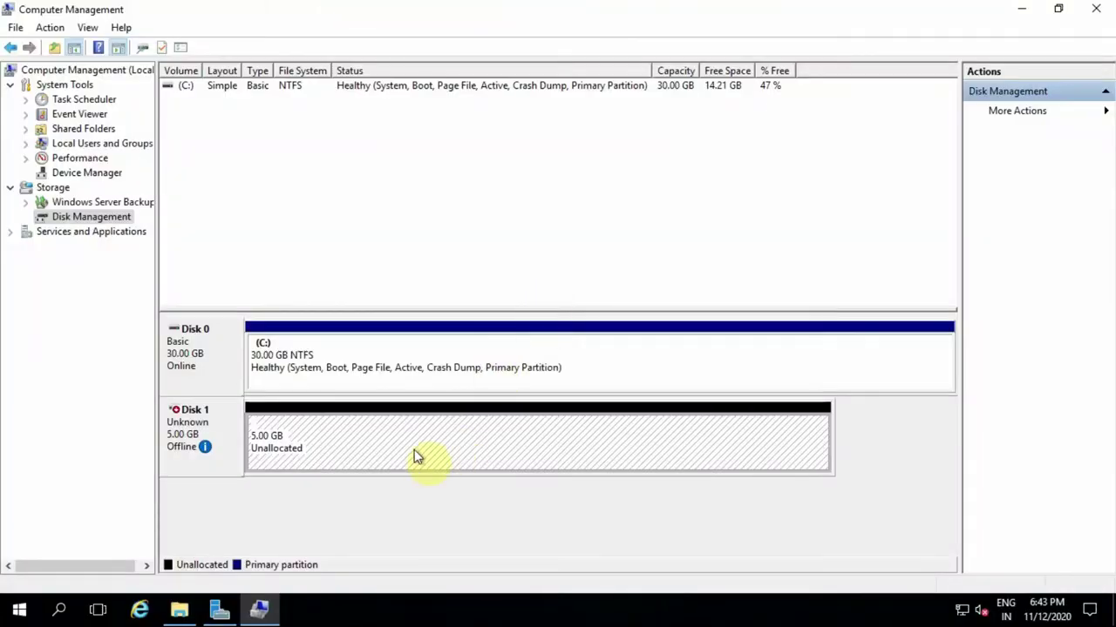
Bring Disk 1 online in Disk Management.
{"action": "left_click", "coordinate": [470, 452]}
{"action": "right_click", "coordinate": [182, 436]}
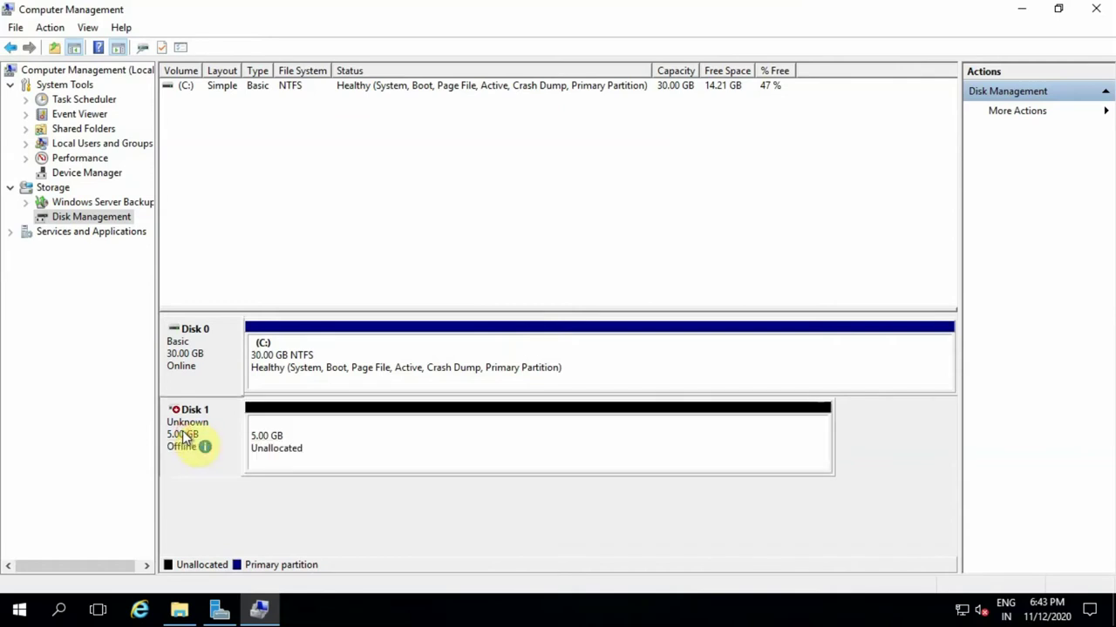
{"action": "right_click", "coordinate": [182, 431]}
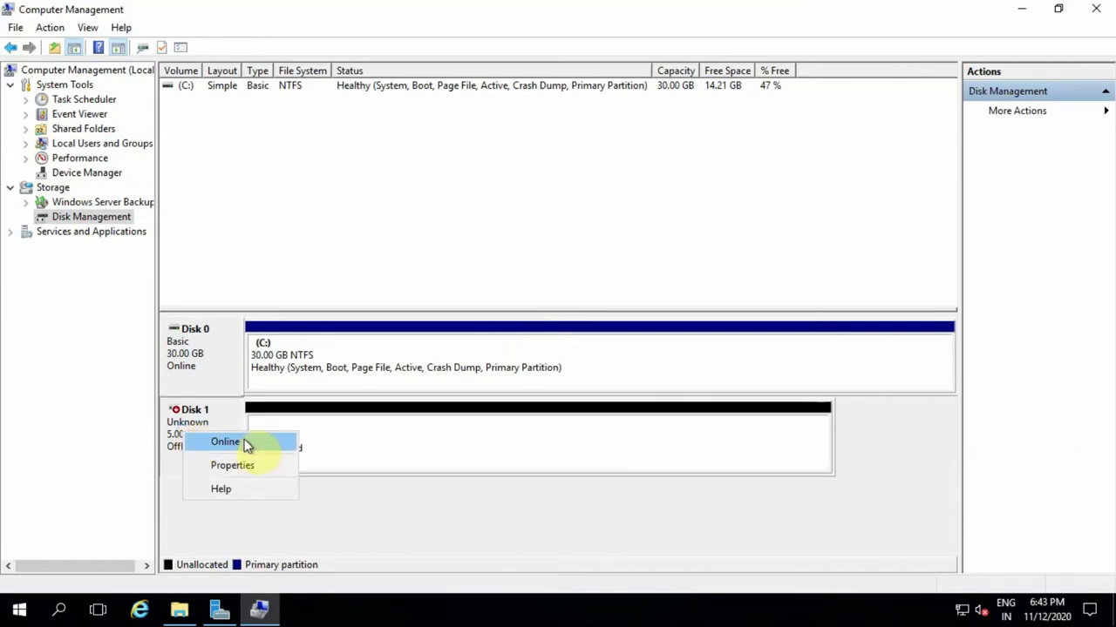
{"action": "left_click", "coordinate": [158, 449]}
{"action": "mouse_move", "coordinate": [182, 459]}
{"action": "right_click", "coordinate": [200, 429]}
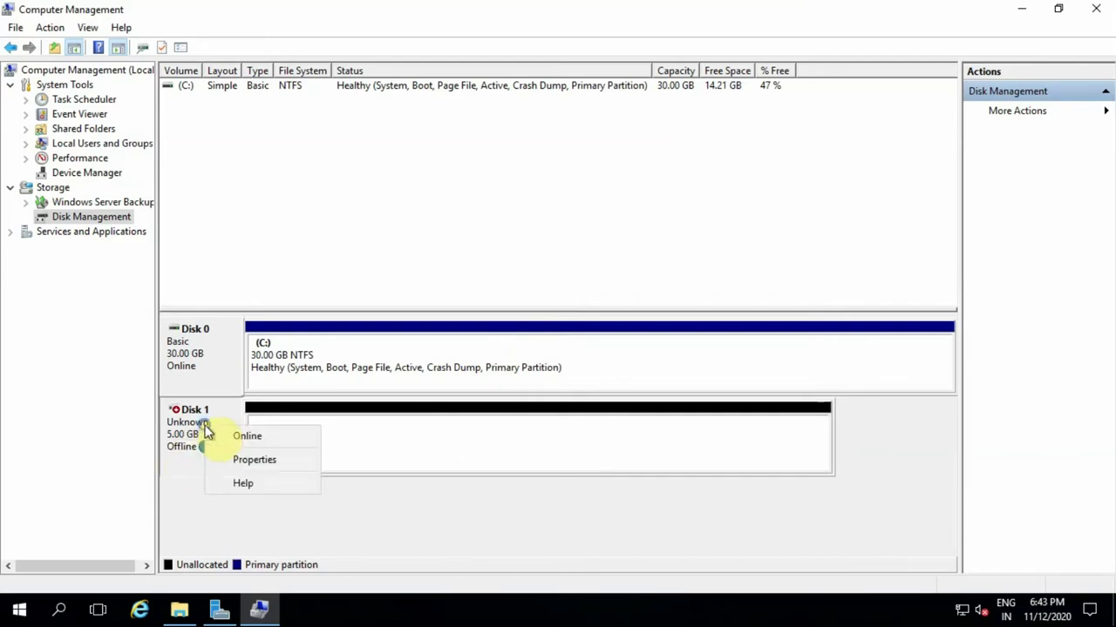
{"action": "left_click", "coordinate": [237, 439]}
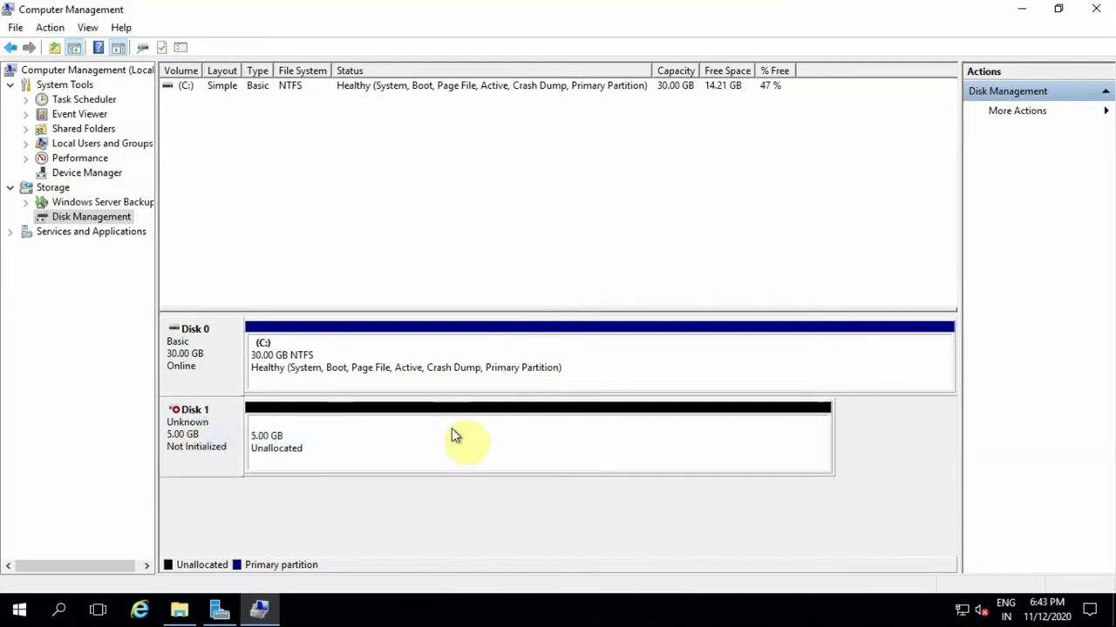
Initialize Disk 1 with the MBR (Master Boot Record) partition style.
{"action": "right_click", "coordinate": [212, 450]}
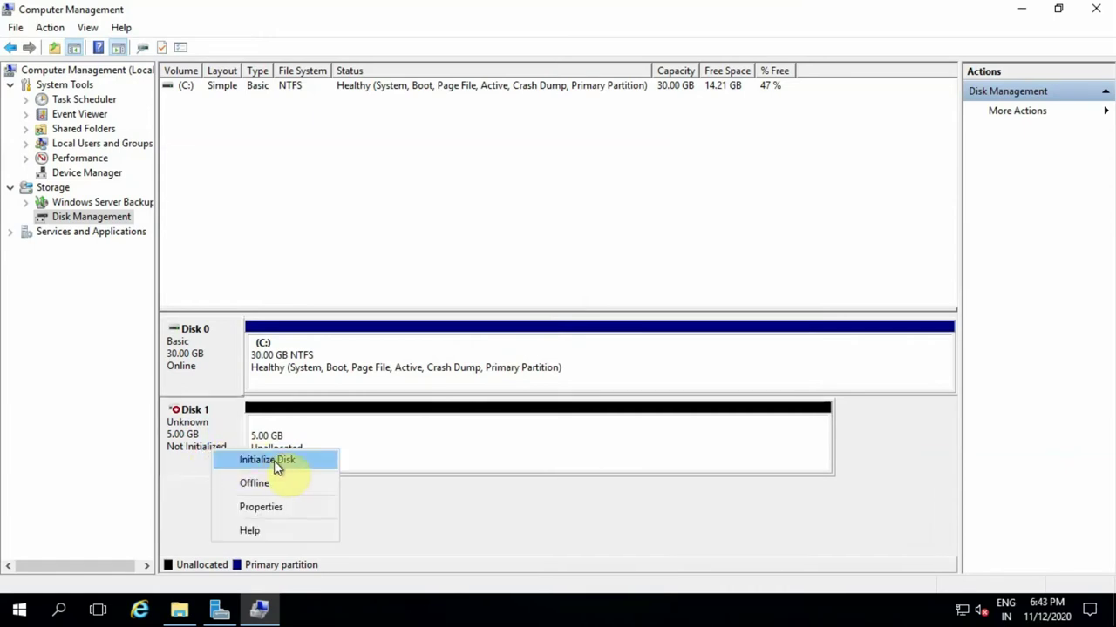
{"action": "left_click", "coordinate": [268, 460]}
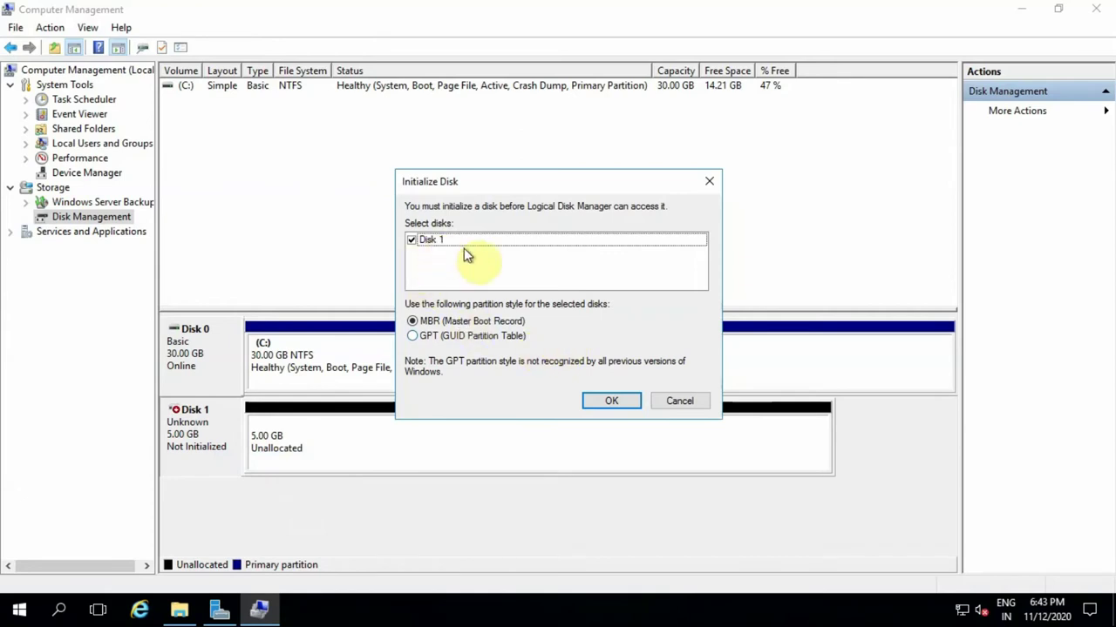
{"action": "left_click", "coordinate": [610, 401]}
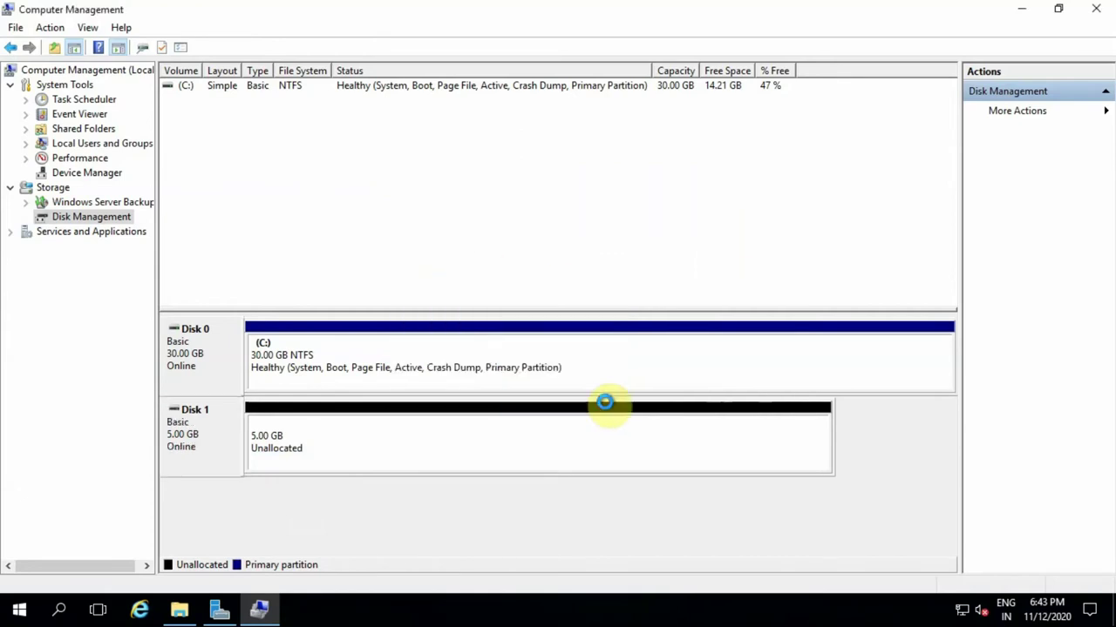
Start a new simple volume on Disk 1's unallocated space and accept the full size of 5117 MB.
{"action": "left_click", "coordinate": [379, 451]}
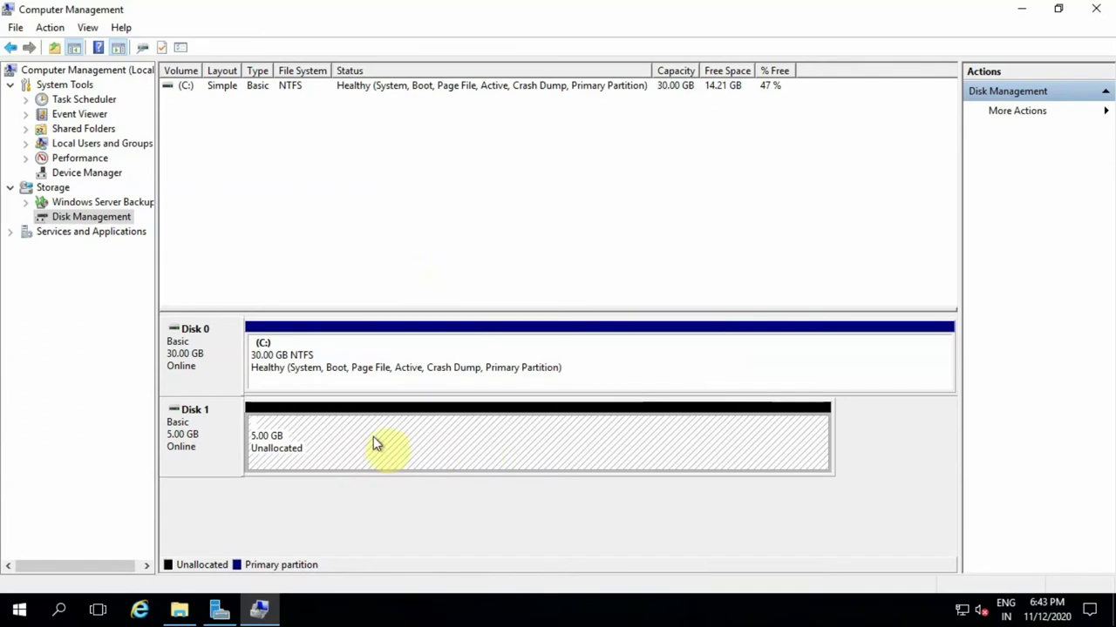
{"action": "right_click", "coordinate": [529, 447]}
{"action": "left_click", "coordinate": [590, 454]}
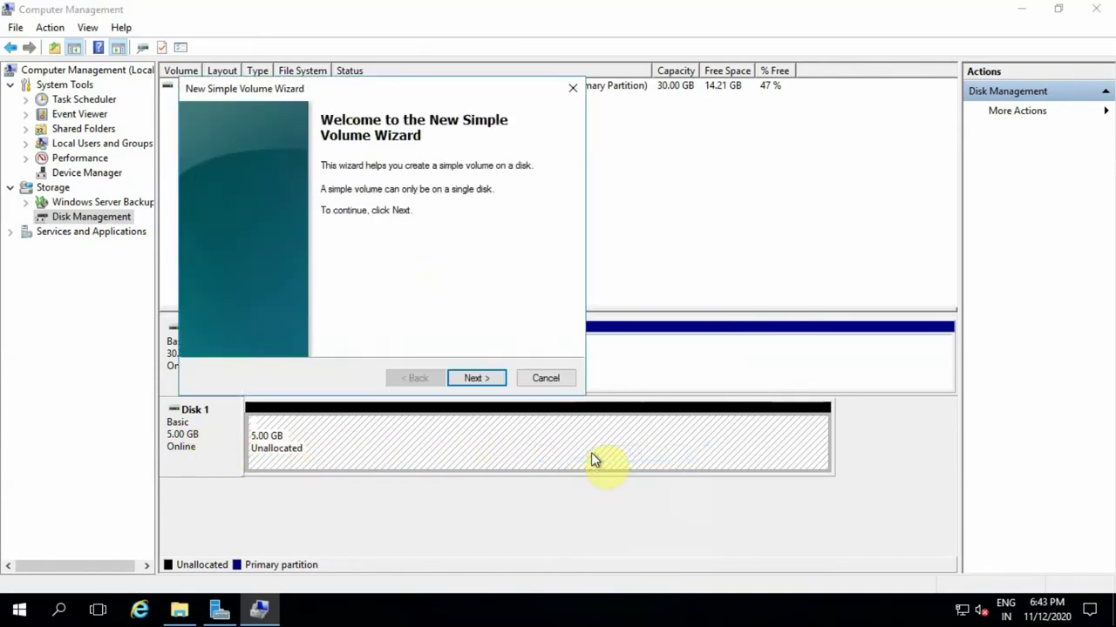
{"action": "left_click", "coordinate": [473, 379]}
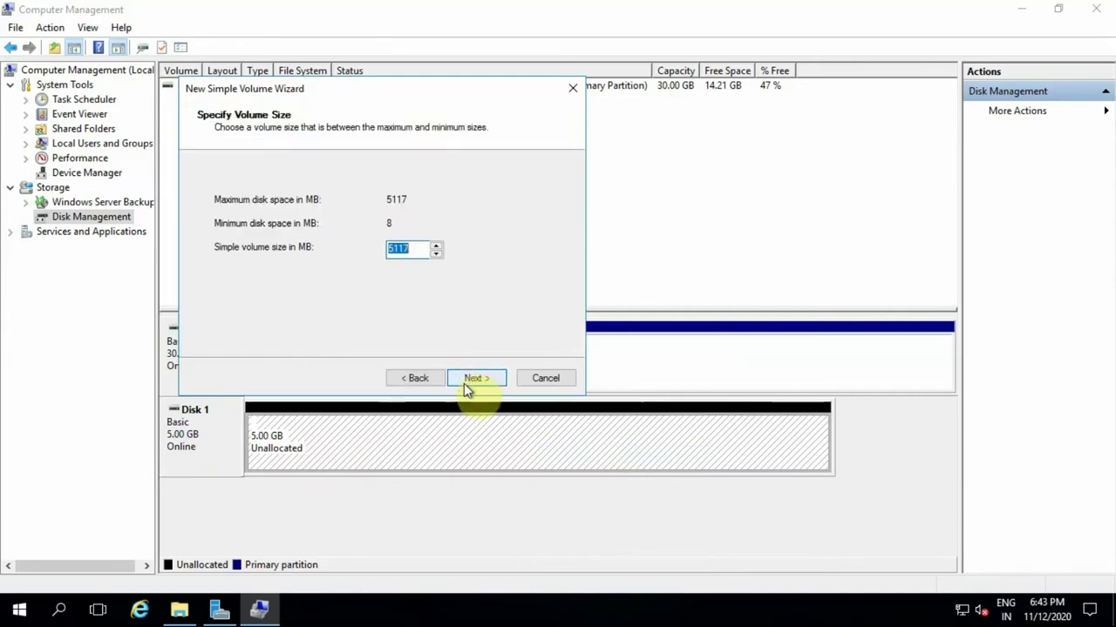
{"action": "left_click", "coordinate": [471, 381]}
Assign drive letter D to the new volume and continue to the format settings.
{"action": "left_click", "coordinate": [452, 205]}
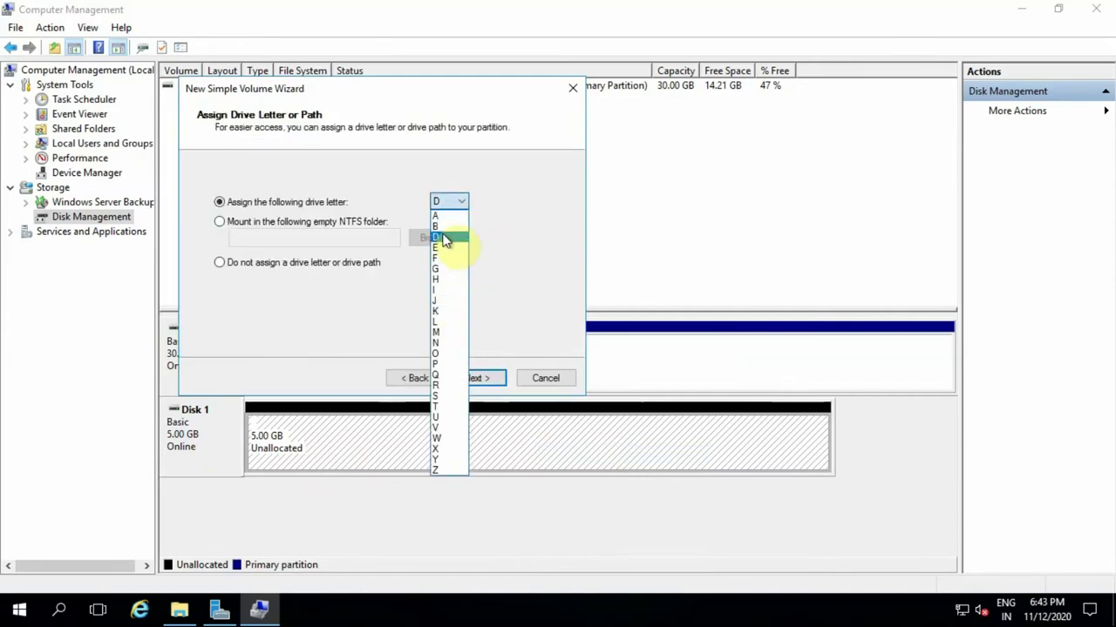
{"action": "left_click", "coordinate": [446, 238]}
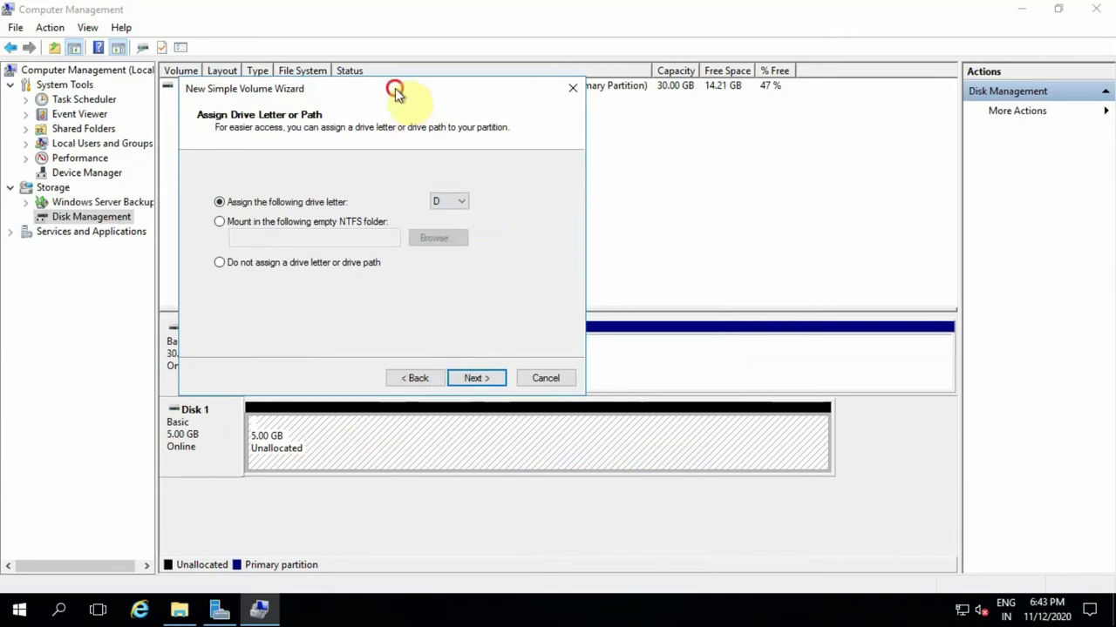
{"action": "left_click_drag", "start_coordinate": [396, 93], "coordinate": [485, 96]}
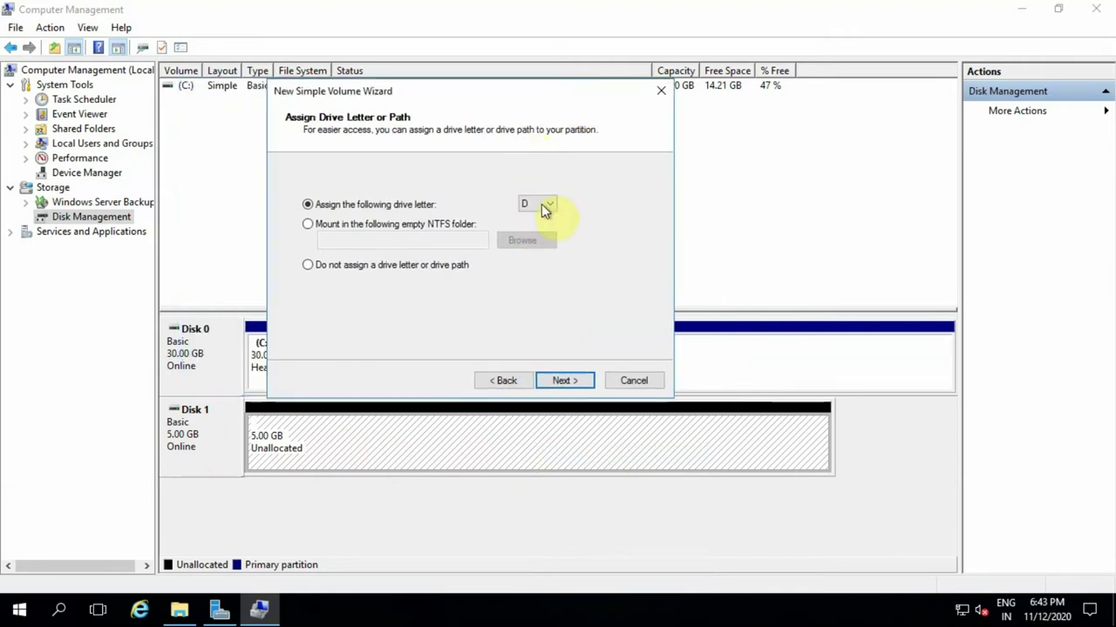
{"action": "left_click", "coordinate": [565, 380]}
Format the volume as NTFS with default allocation unit size, label New Volume and quick format, and finish the wizard.
{"action": "left_click", "coordinate": [506, 284]}
{"action": "left_click_drag", "start_coordinate": [506, 284], "coordinate": [453, 292]}
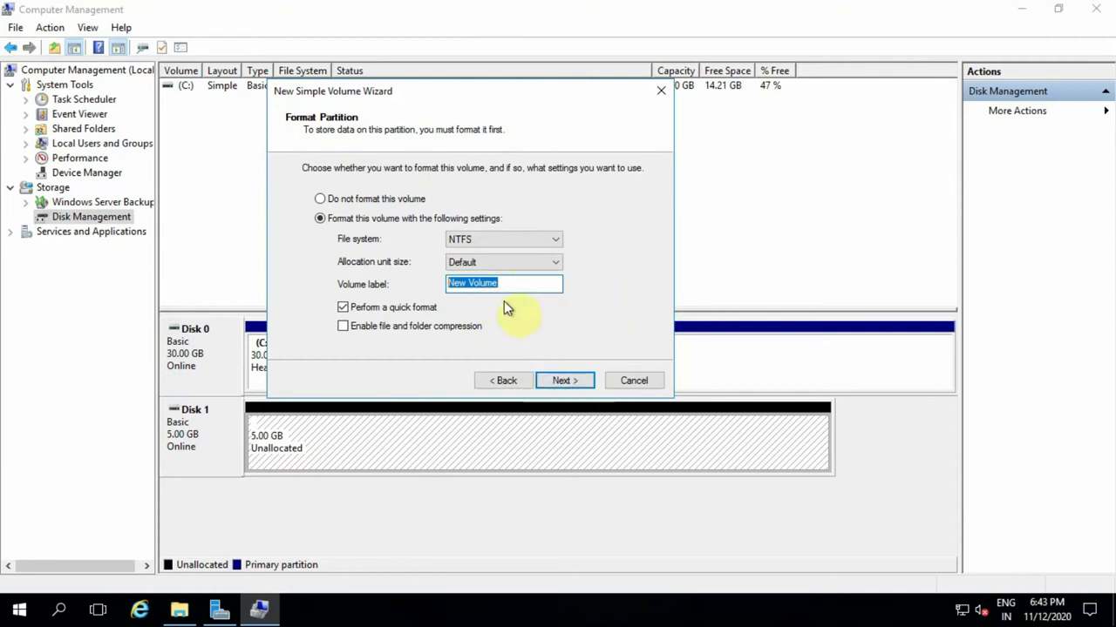
{"action": "left_click", "coordinate": [565, 380]}
{"action": "left_click", "coordinate": [565, 381]}
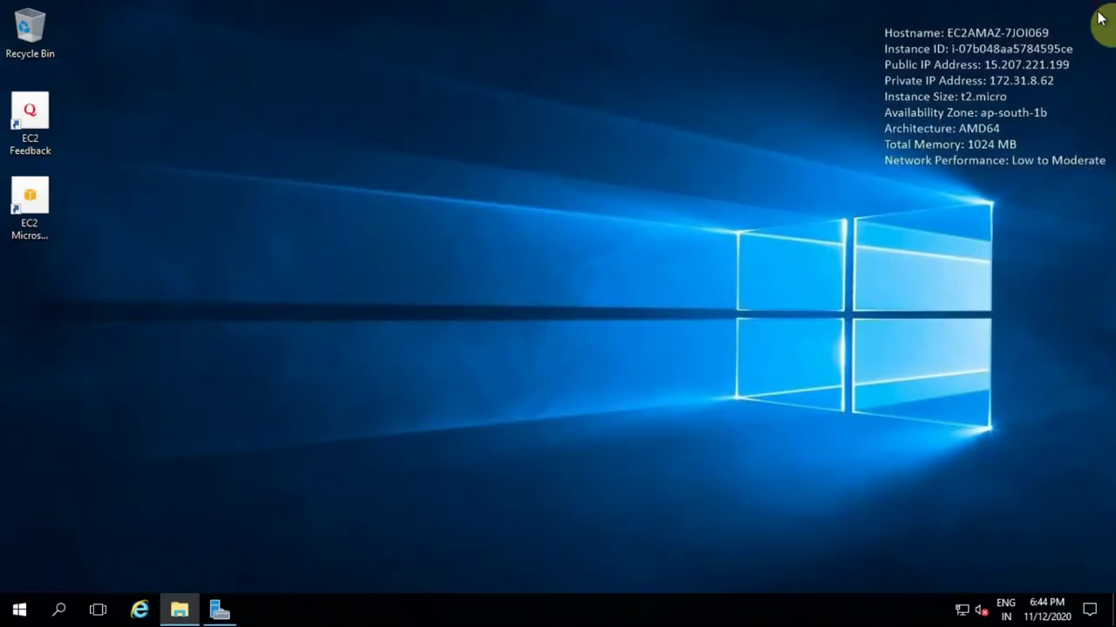
Close Computer Management and refresh the desktop.
{"action": "left_click", "coordinate": [1095, 8]}
{"action": "right_click", "coordinate": [324, 333]}
{"action": "left_click", "coordinate": [366, 376]}
Bring up File Explorer, refresh This PC and examine the New Volume (D:) drive.
{"action": "left_click", "coordinate": [180, 610]}
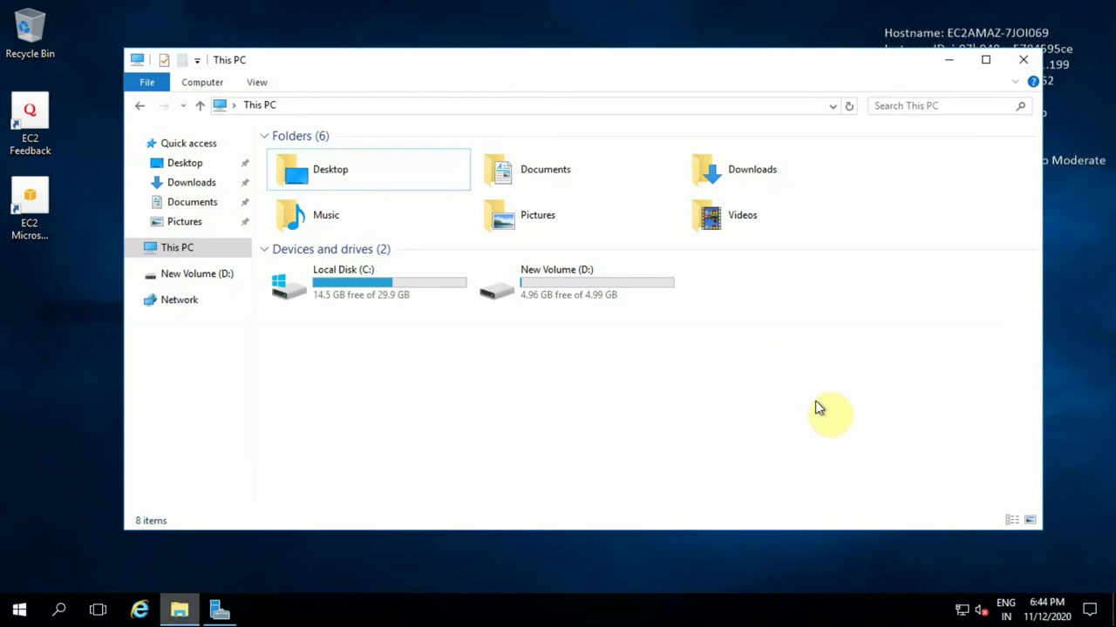
{"action": "right_click", "coordinate": [764, 373]}
{"action": "left_click", "coordinate": [835, 439]}
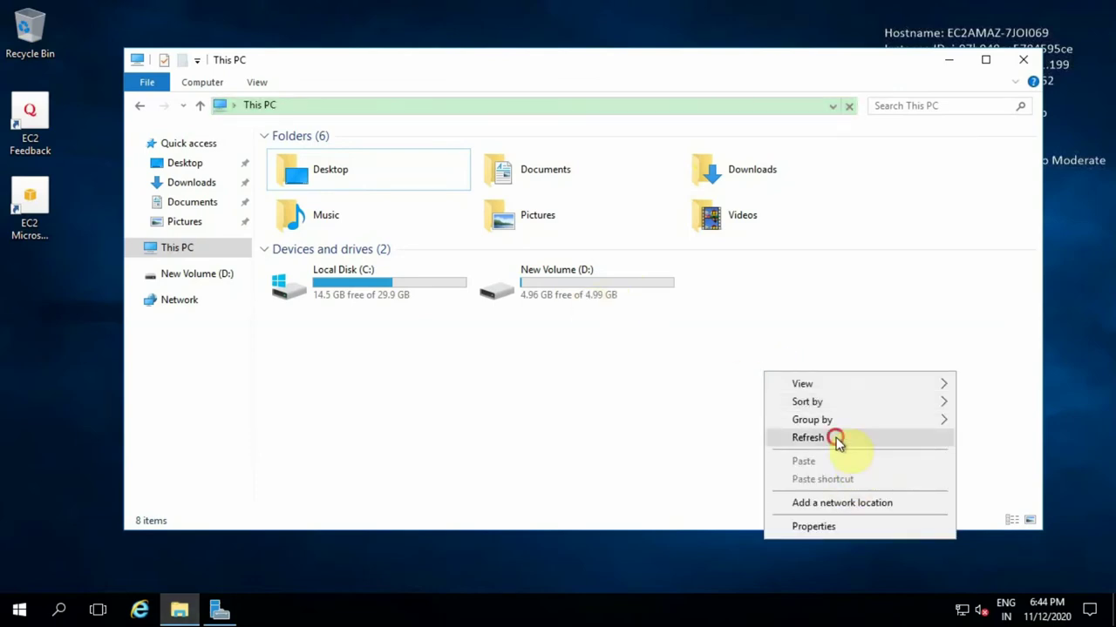
{"action": "left_click_drag", "start_coordinate": [480, 57], "coordinate": [474, 50]}
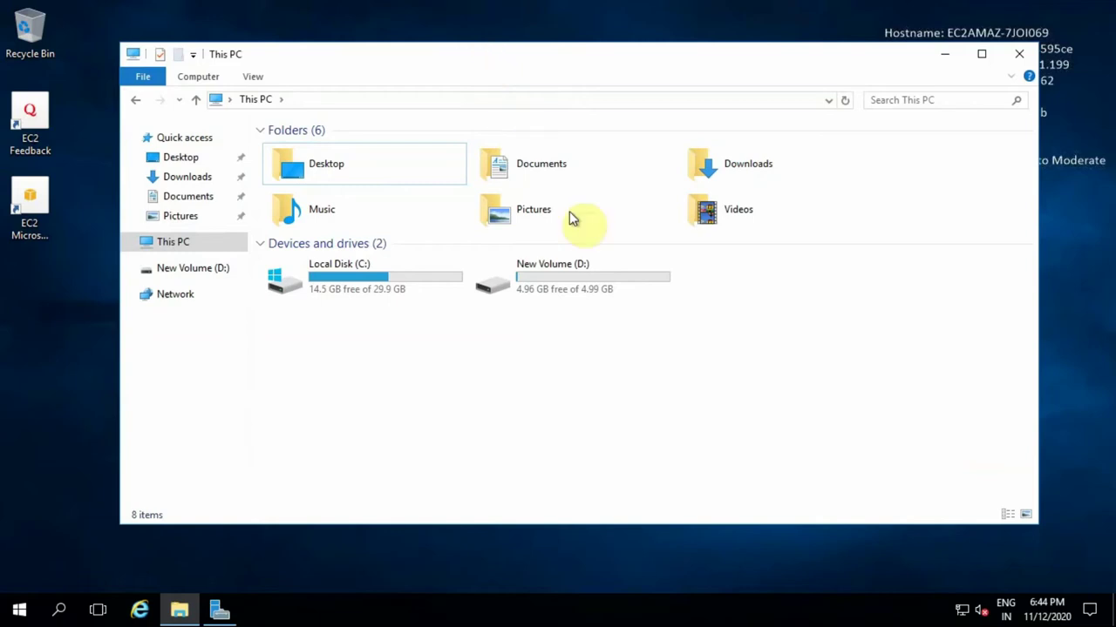
{"action": "left_click_drag", "start_coordinate": [528, 53], "coordinate": [551, 61]}
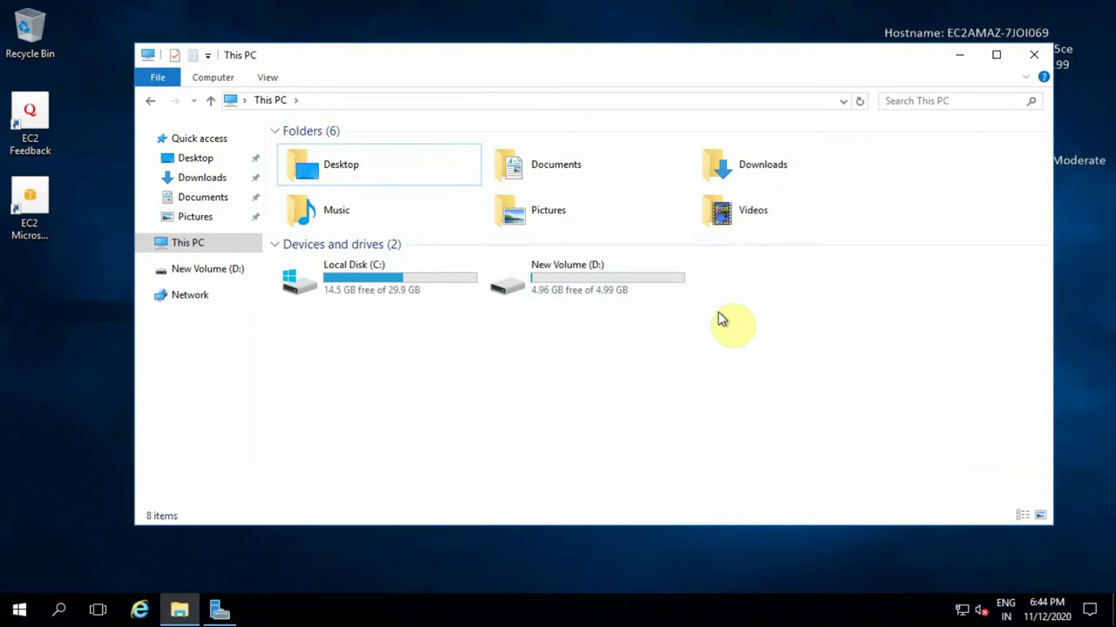
{"action": "left_click", "coordinate": [594, 290]}
{"action": "left_click", "coordinate": [570, 55]}
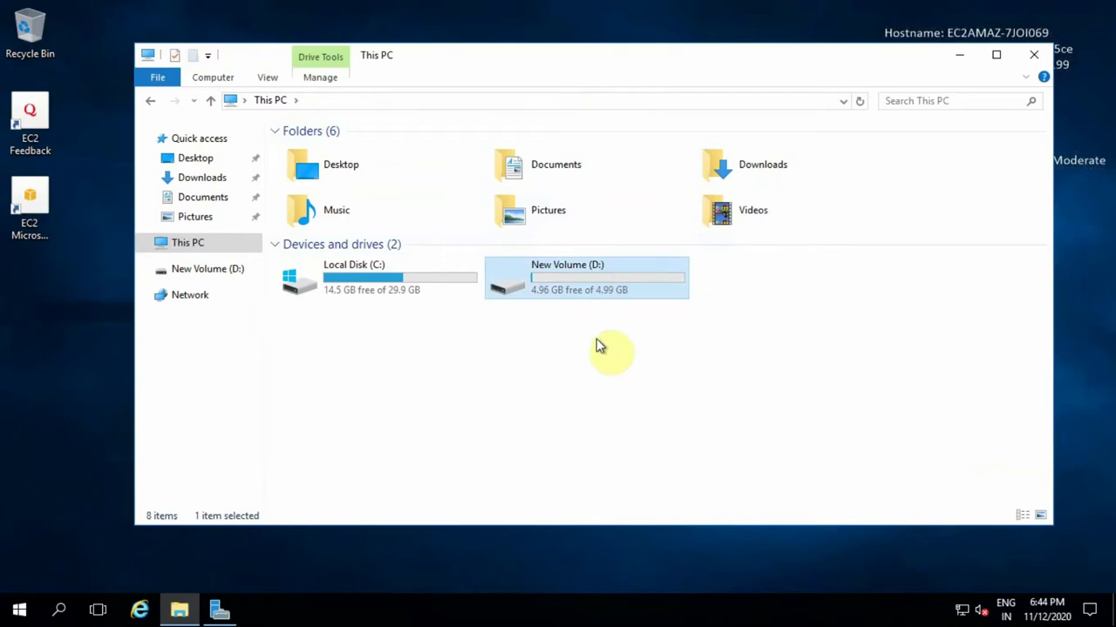
{"action": "left_click_drag", "start_coordinate": [647, 55], "coordinate": [656, 52]}
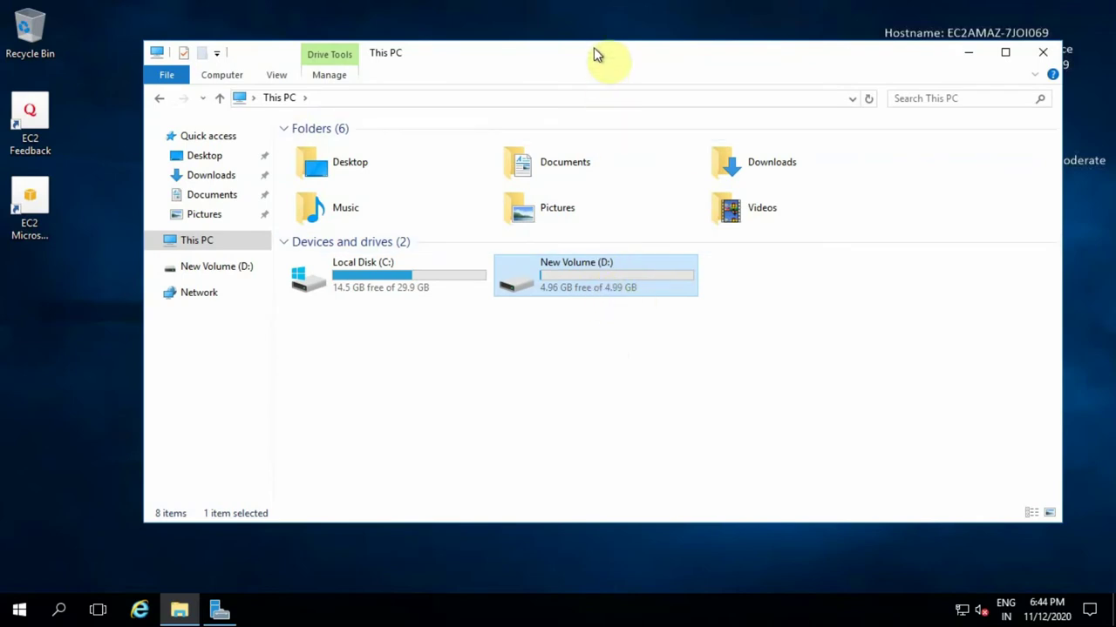
Open New Volume (D:) and create a folder named 1 in it.
{"action": "double_click", "coordinate": [582, 285]}
{"action": "right_click", "coordinate": [356, 241]}
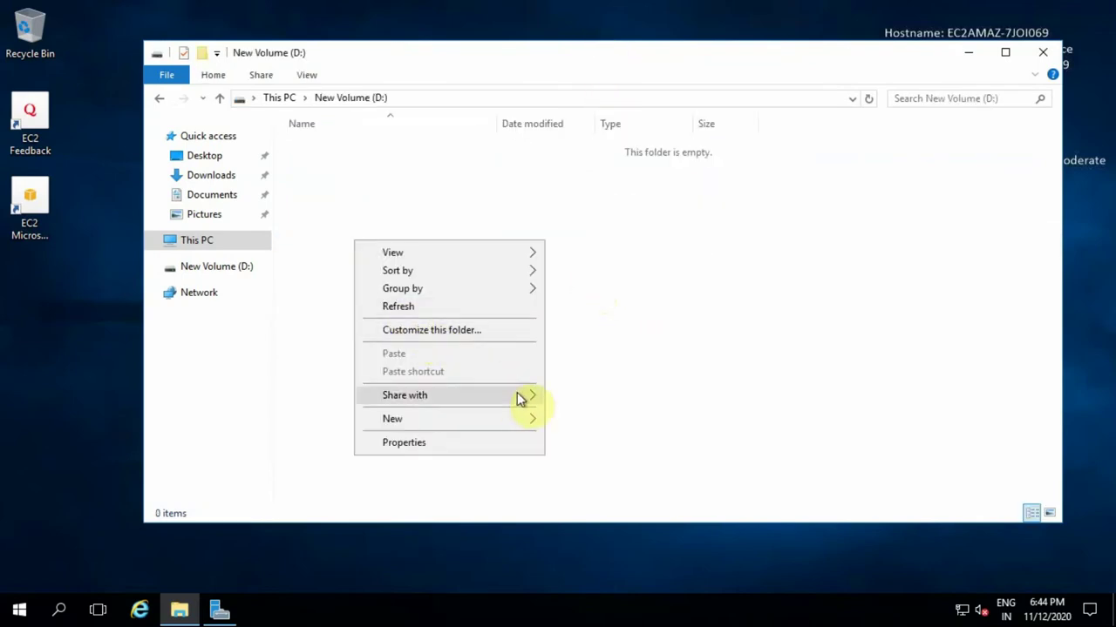
{"action": "left_click", "coordinate": [631, 294]}
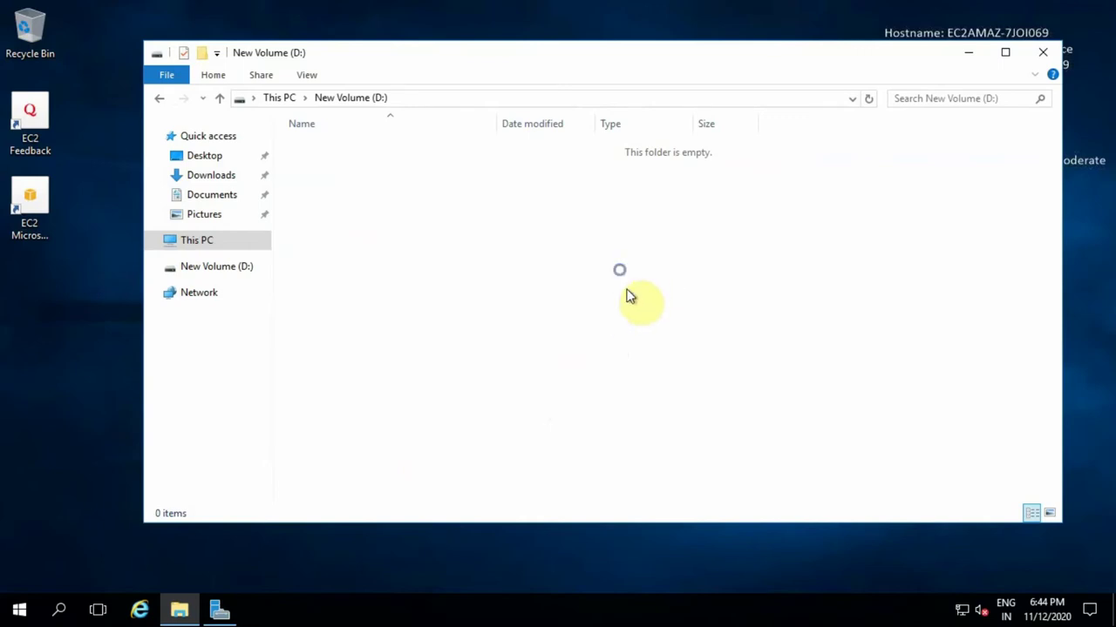
{"action": "right_click", "coordinate": [620, 270]}
{"action": "left_click", "coordinate": [778, 449]}
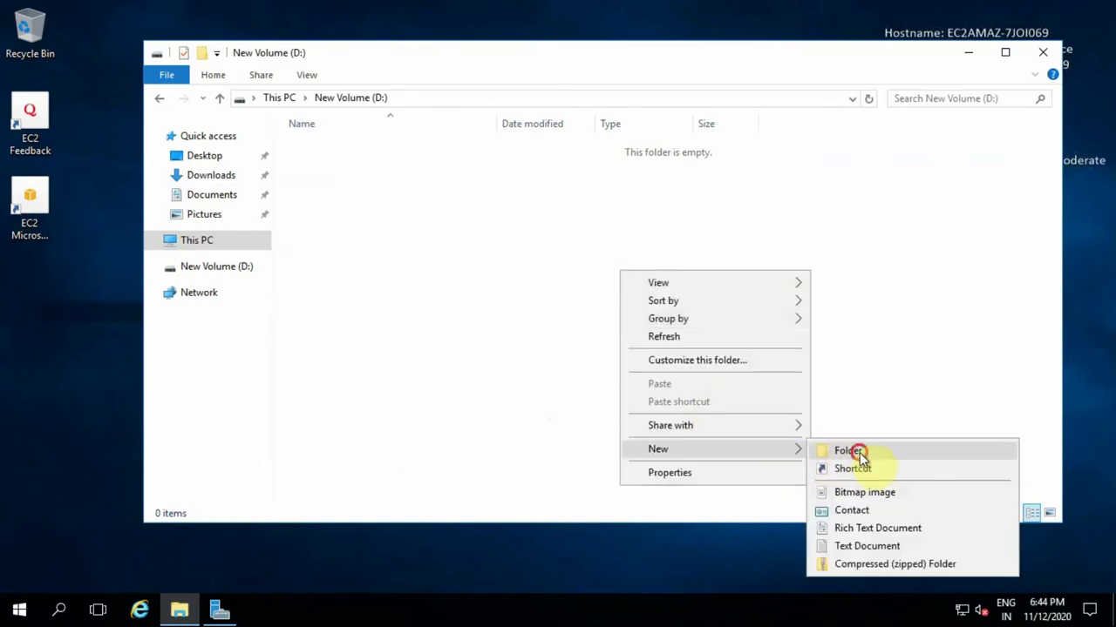
{"action": "left_click", "coordinate": [848, 450]}
{"action": "type", "text": "1"}
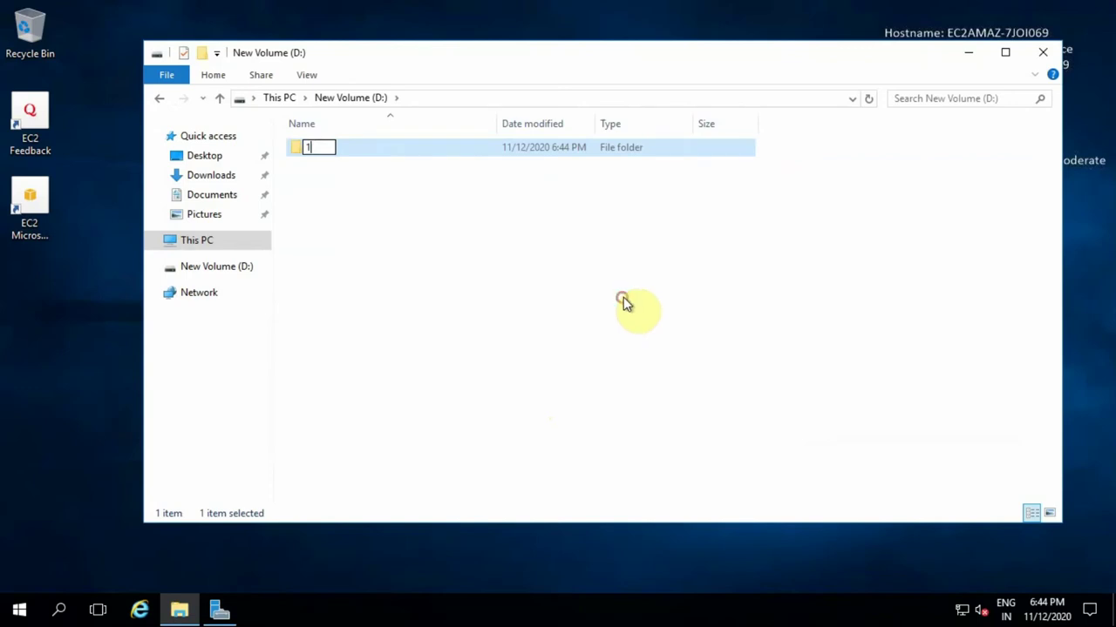
{"action": "left_click", "coordinate": [623, 304]}
Create a second folder named 2 on New Volume (D:).
{"action": "right_click", "coordinate": [406, 241]}
{"action": "left_click", "coordinate": [581, 438]}
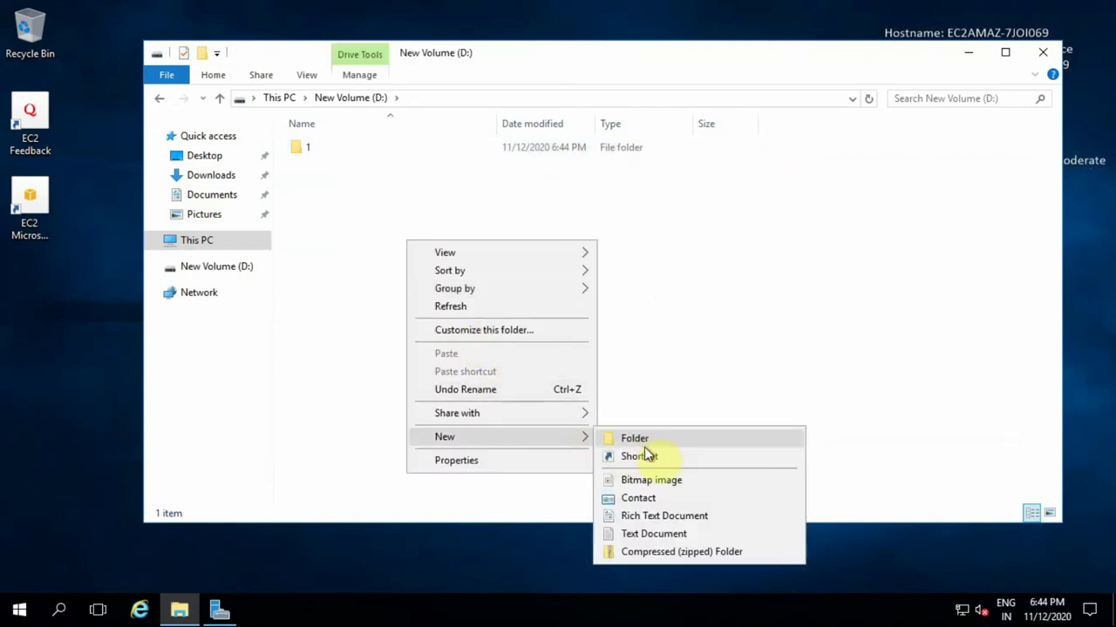
{"action": "left_click", "coordinate": [652, 439]}
{"action": "type", "text": "2"}
{"action": "key", "text": "Return"}
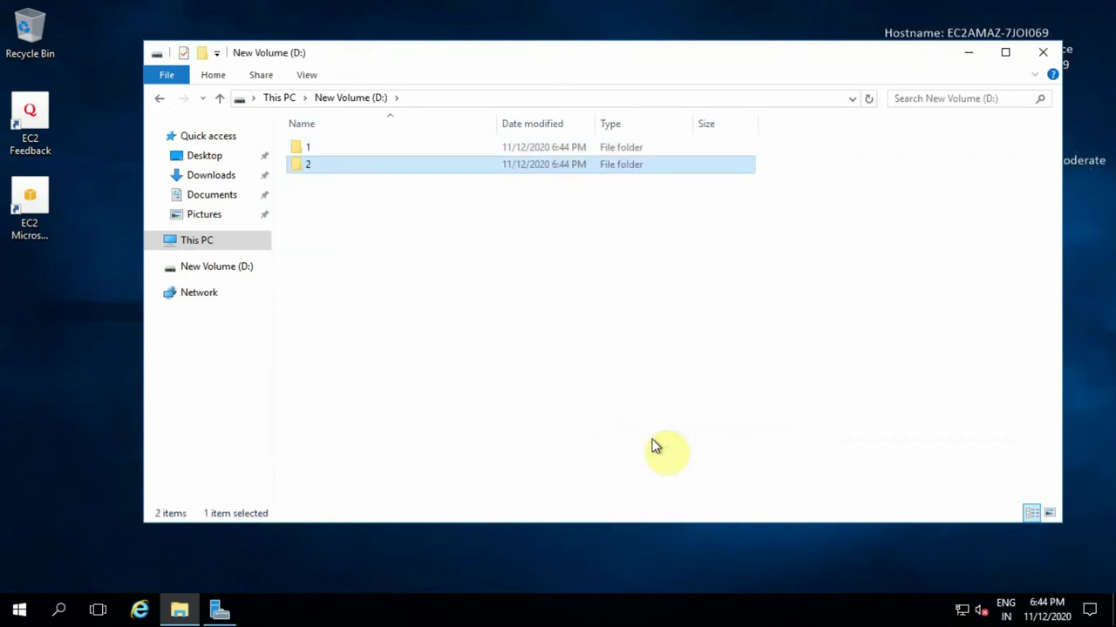
Open folder 1 on New Volume (D:) and create a text document named 1 in it.
{"action": "double_click", "coordinate": [360, 154]}
{"action": "right_click", "coordinate": [448, 294]}
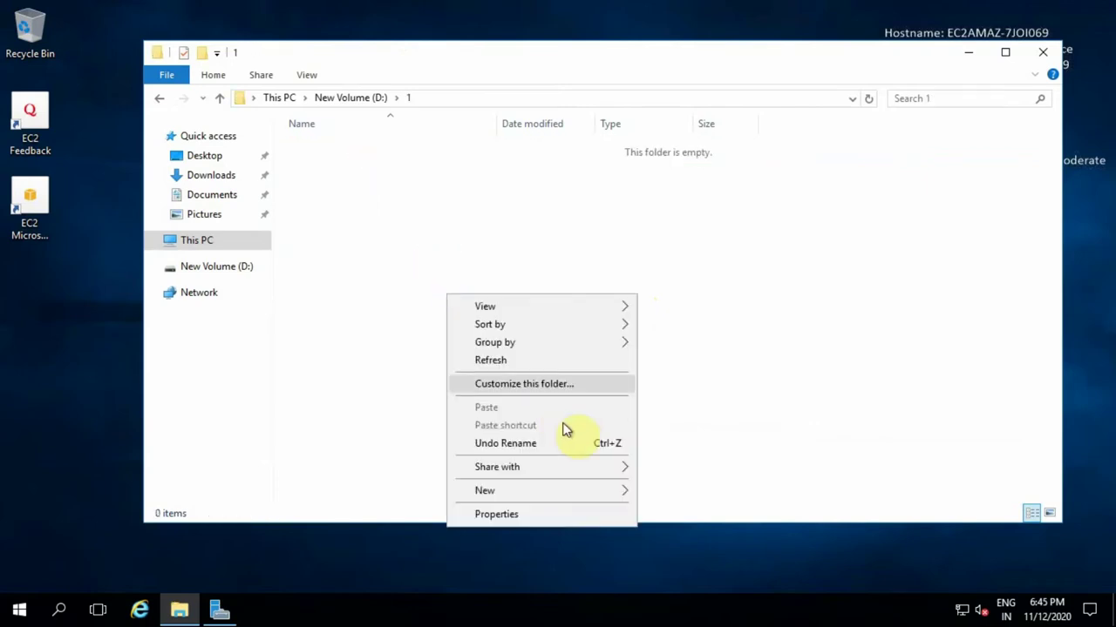
{"action": "left_click", "coordinate": [621, 492]}
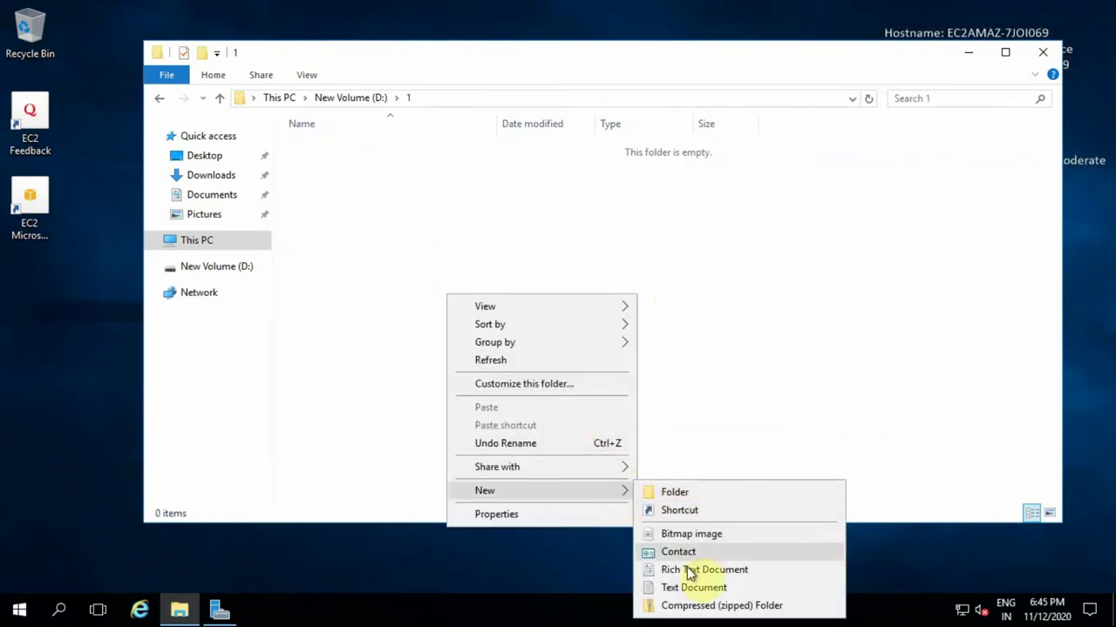
{"action": "left_click", "coordinate": [701, 589]}
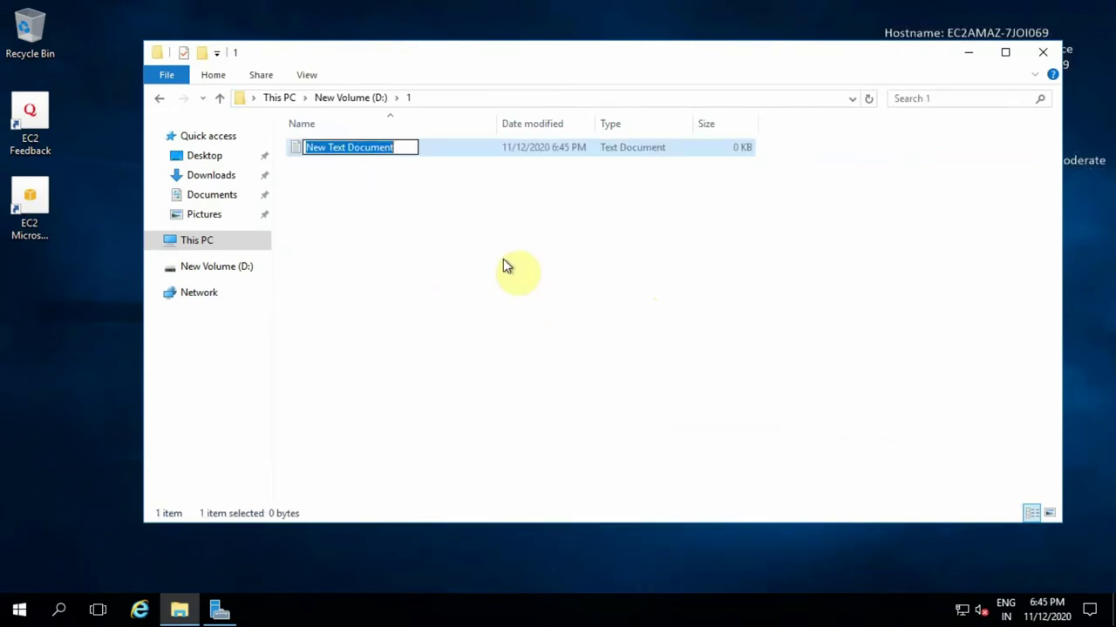
{"action": "type", "text": "1"}
{"action": "key", "text": "Return"}
{"action": "left_click", "coordinate": [461, 240]}
Write hello in text document 1, save it and close Notepad.
{"action": "double_click", "coordinate": [343, 148]}
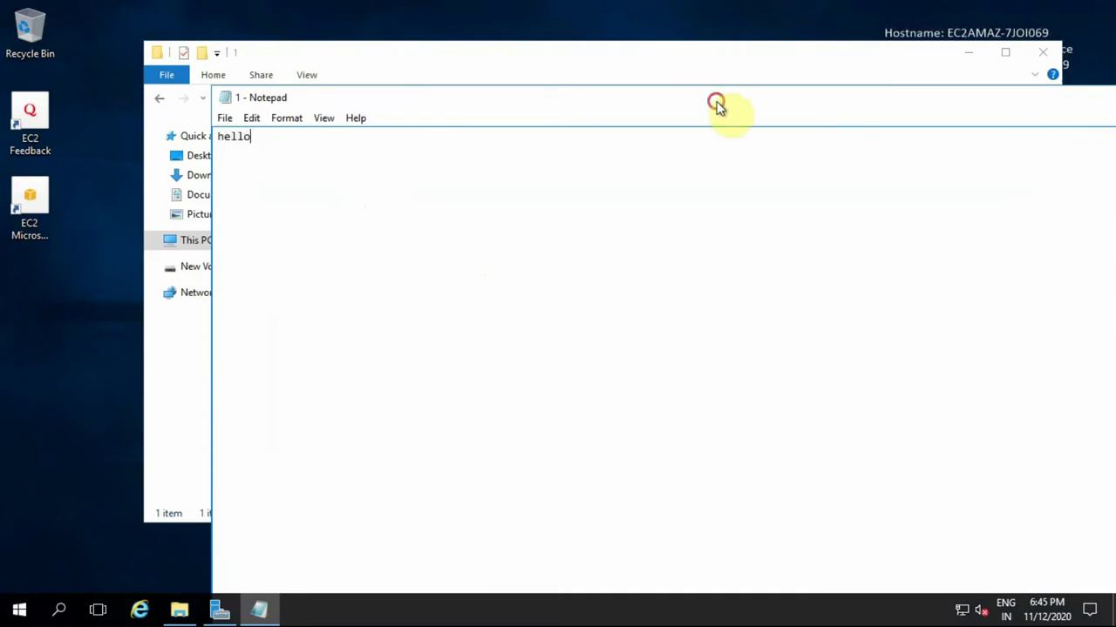
{"action": "left_click_drag", "start_coordinate": [716, 104], "coordinate": [738, 160]}
{"action": "left_click_drag", "start_coordinate": [988, 119], "coordinate": [987, 151]}
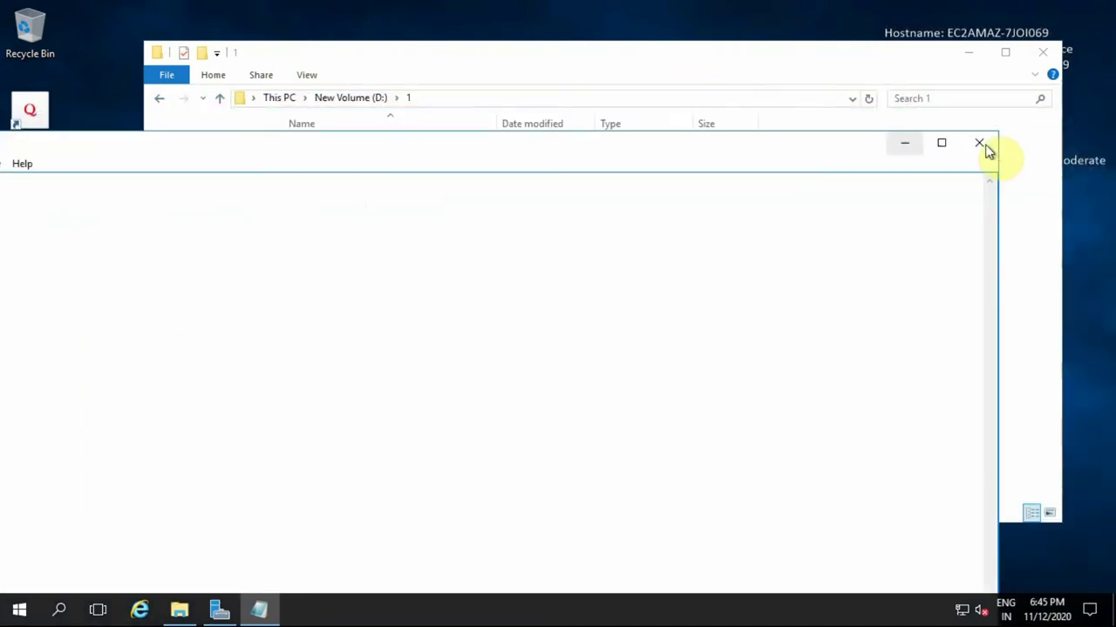
{"action": "left_click", "coordinate": [985, 146]}
{"action": "left_click", "coordinate": [519, 308]}
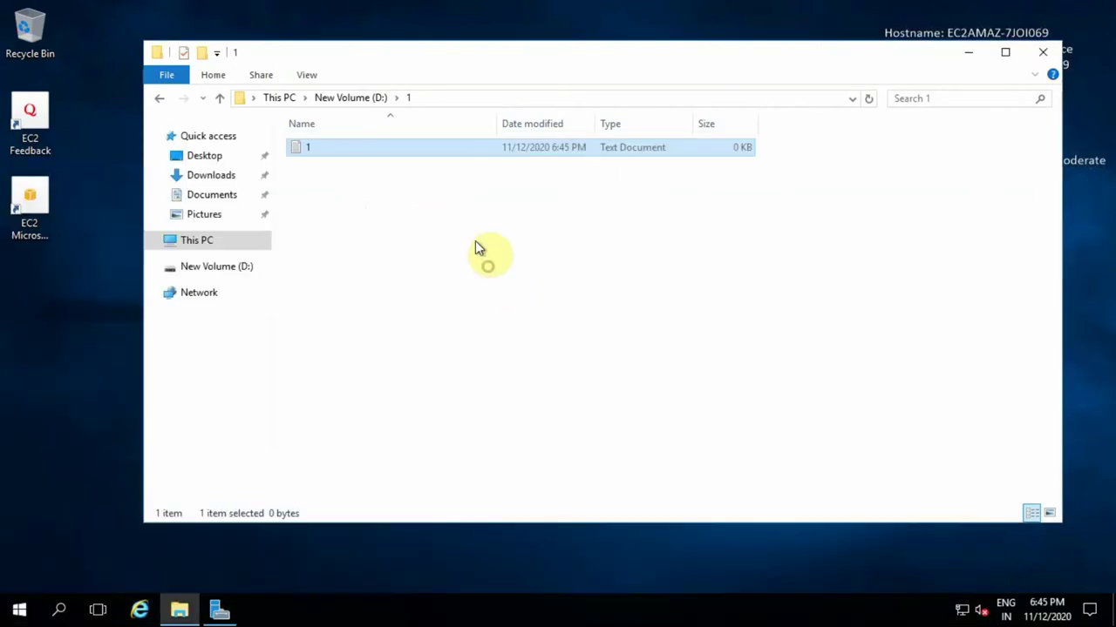
Go up to New Volume (D:), reopen folder 1 and check the saved text document's contents.
{"action": "left_click", "coordinate": [220, 99]}
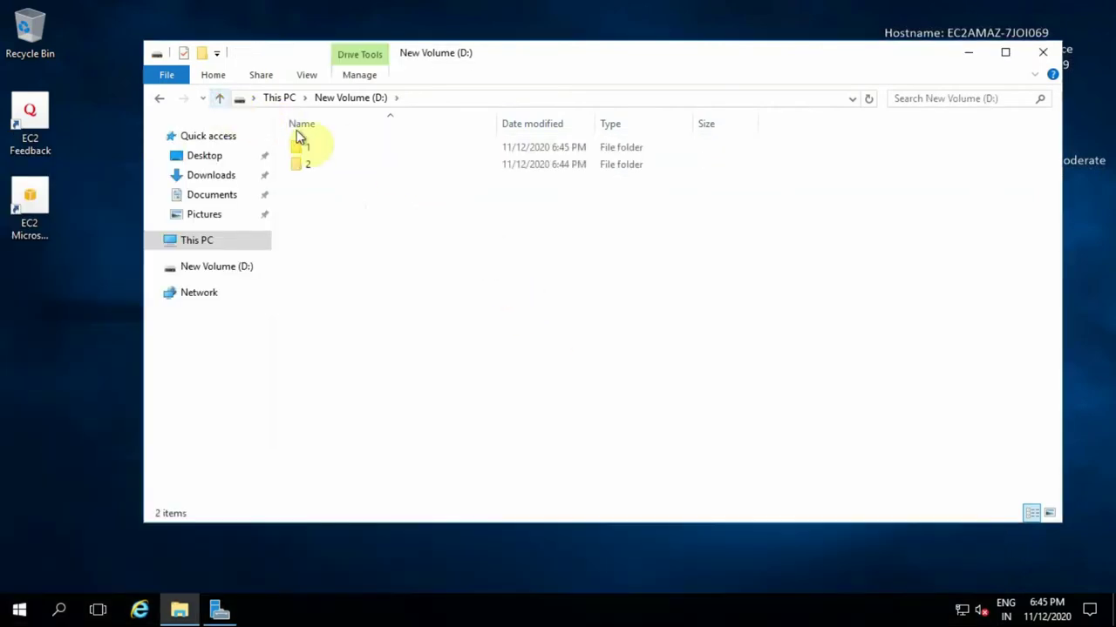
{"action": "double_click", "coordinate": [340, 155]}
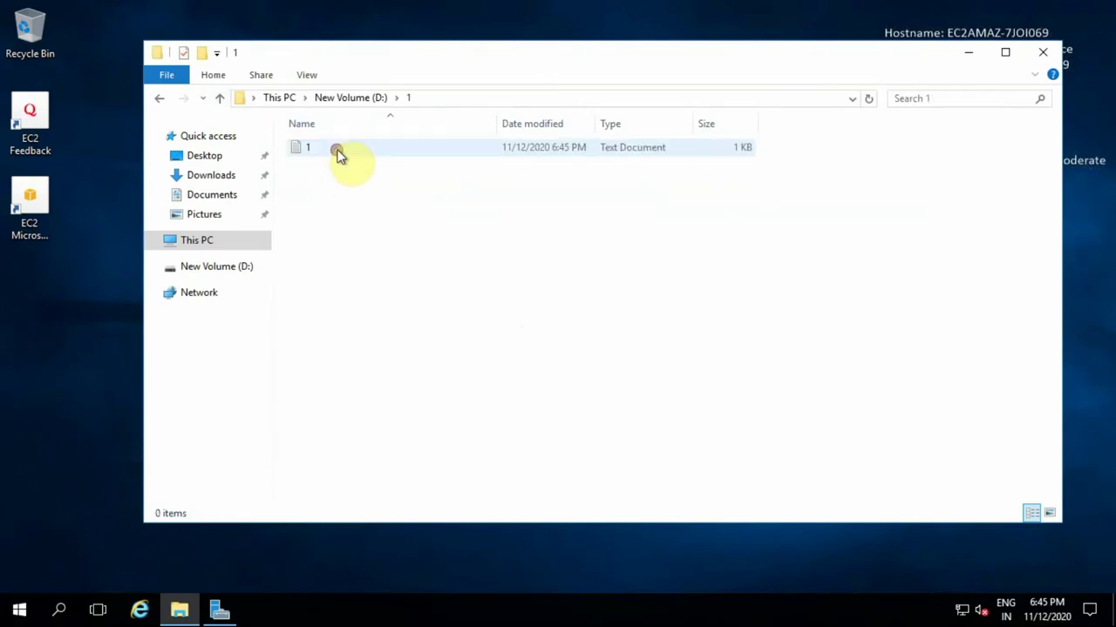
{"action": "double_click", "coordinate": [375, 155]}
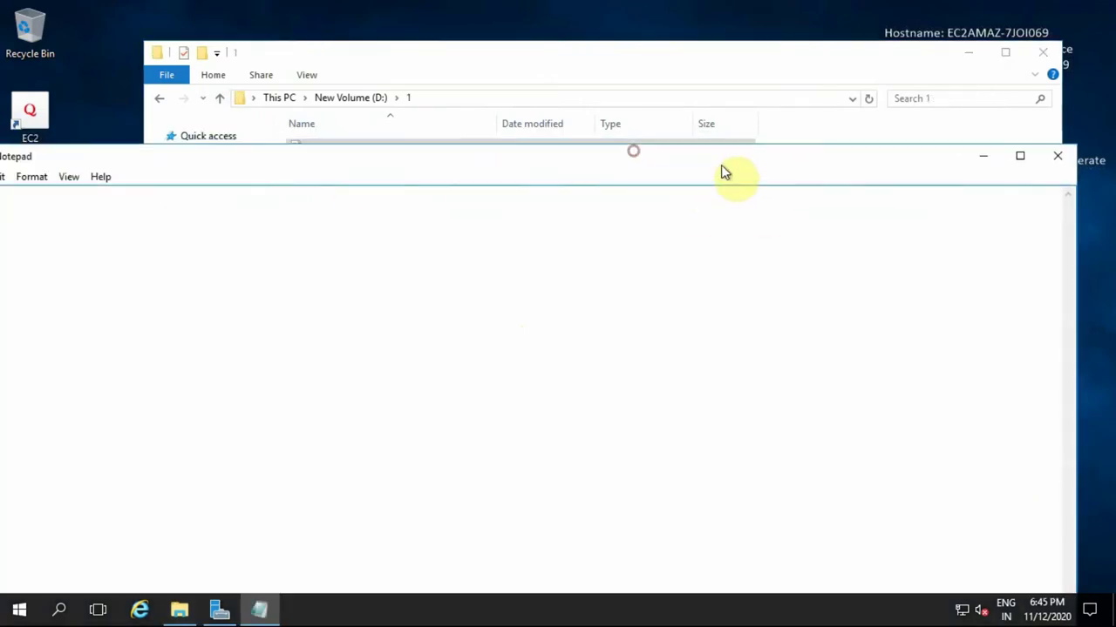
{"action": "double_click", "coordinate": [634, 165]}
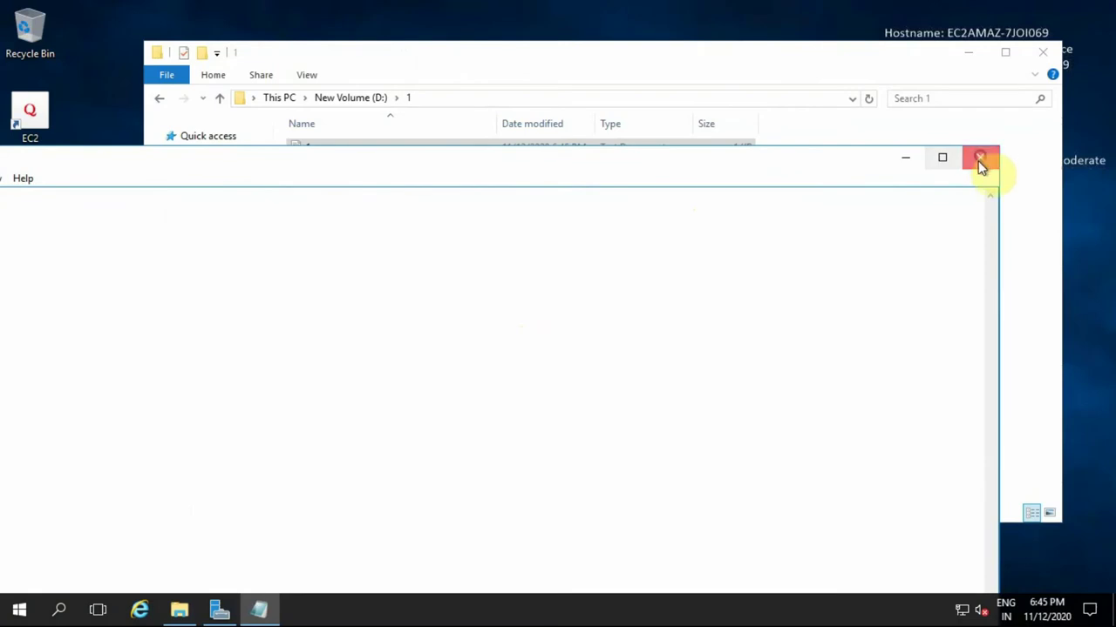
{"action": "left_click", "coordinate": [980, 158]}
Review the New Volume (D:) drive in This PC, including its space and its folders.
{"action": "left_click", "coordinate": [207, 239]}
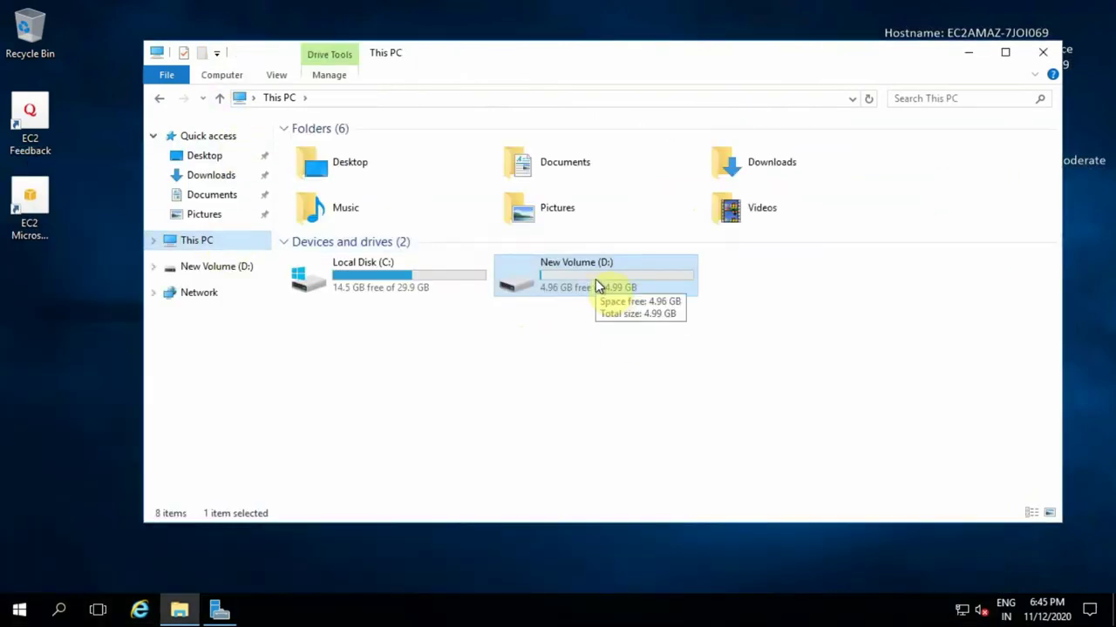
{"action": "double_click", "coordinate": [600, 287]}
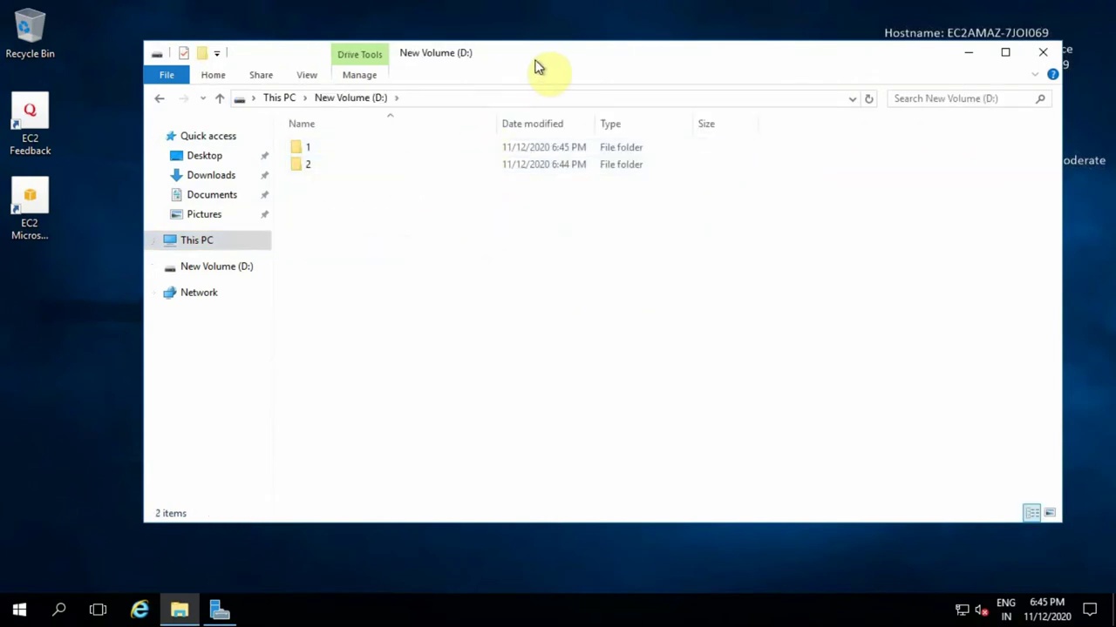
{"action": "left_click_drag", "start_coordinate": [536, 63], "coordinate": [518, 65]}
{"action": "left_click", "coordinate": [179, 241]}
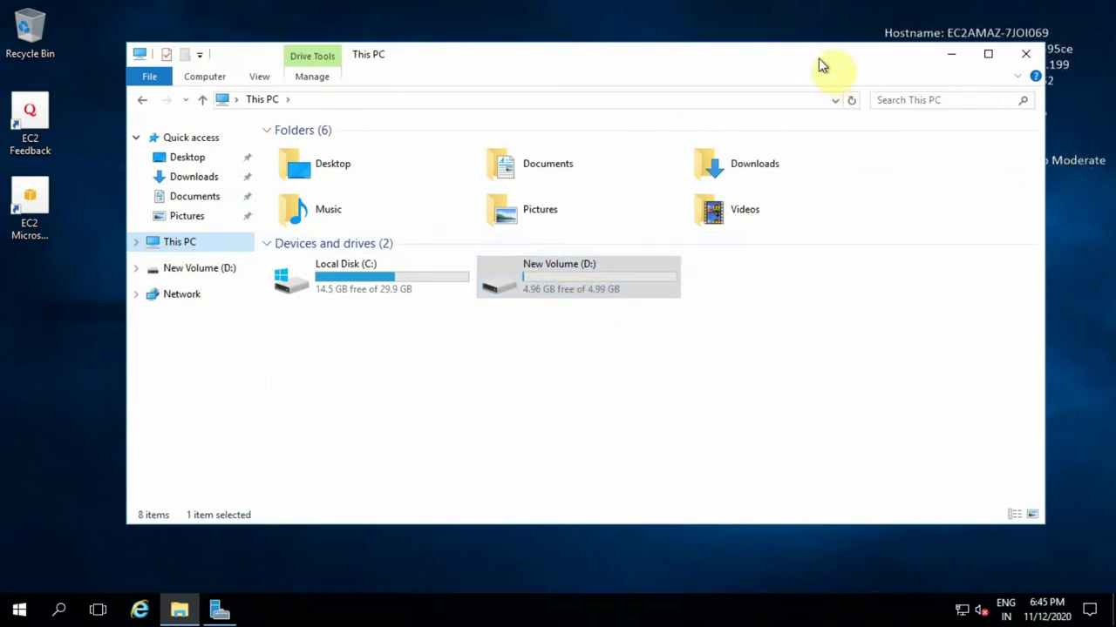
{"action": "left_click_drag", "start_coordinate": [818, 59], "coordinate": [800, 60]}
{"action": "left_click", "coordinate": [732, 383]}
Minimize the remote desktop session to return to the EC2 console and examine the Extra Storage volume's ID and size.
{"action": "mouse_move", "coordinate": [659, 16]}
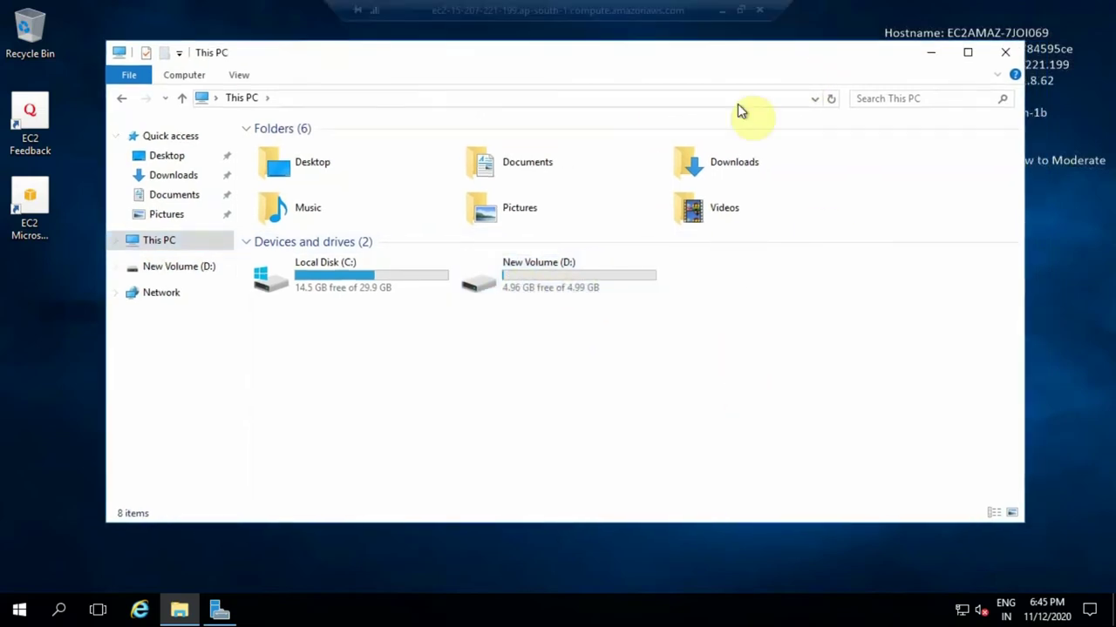
{"action": "left_click", "coordinate": [722, 13]}
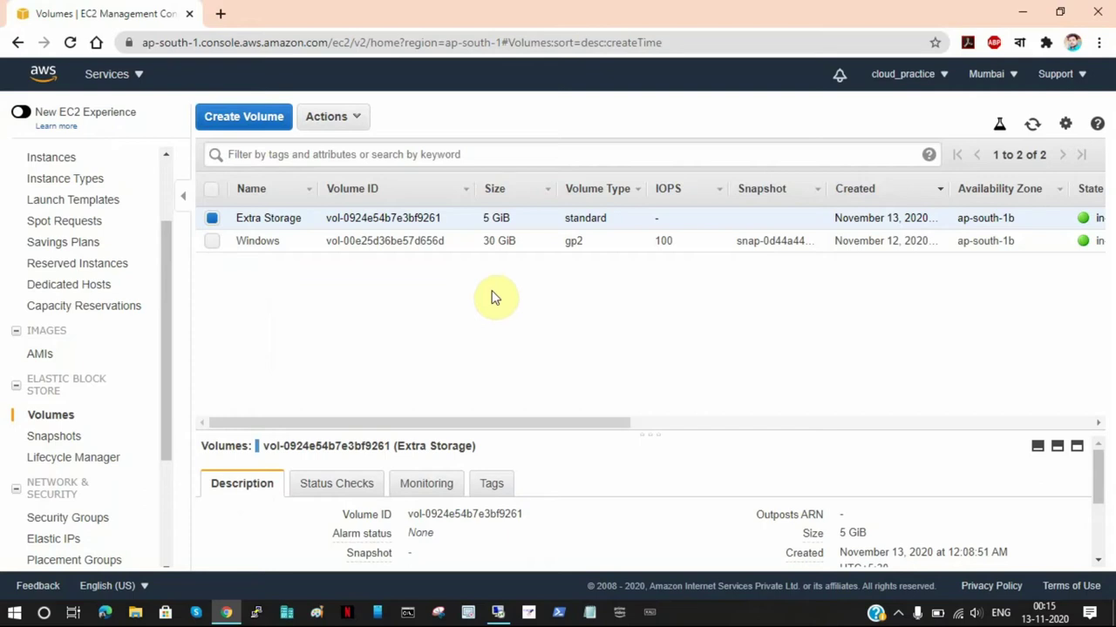
{"action": "left_click_drag", "start_coordinate": [343, 217], "coordinate": [441, 218]}
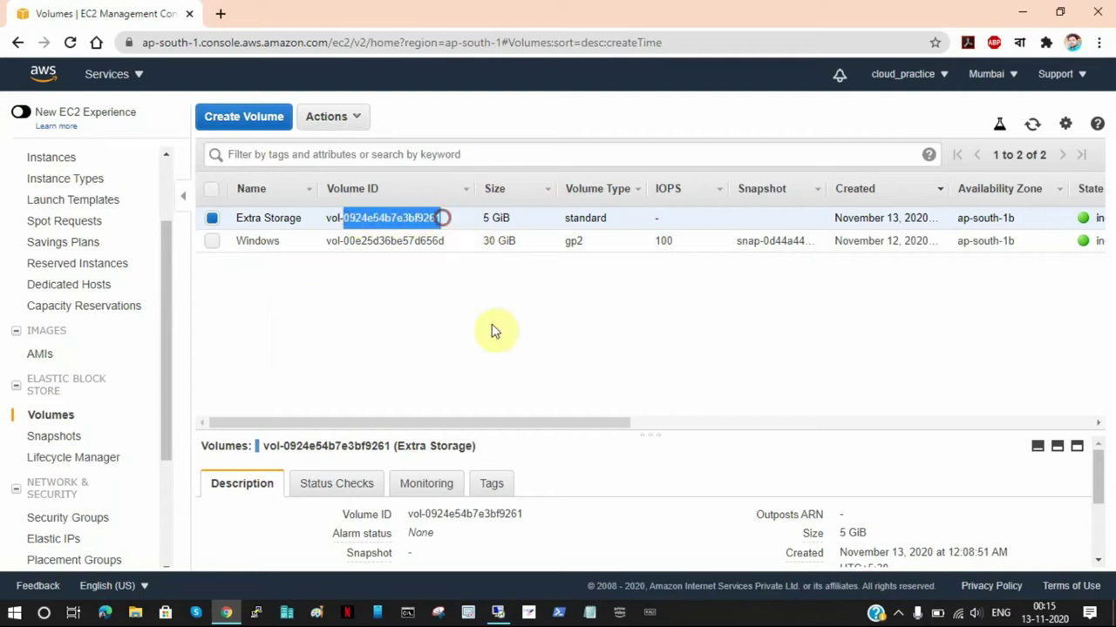
{"action": "left_click", "coordinate": [539, 304]}
{"action": "left_click_drag", "start_coordinate": [367, 218], "coordinate": [505, 218]}
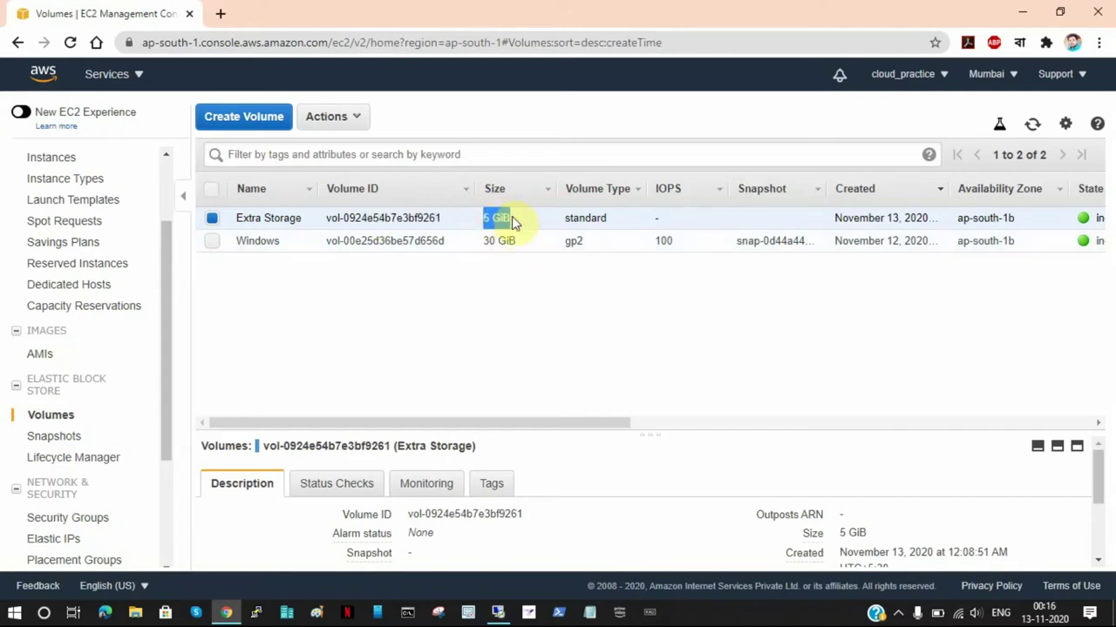
Start a snapshot of the Extra Storage volume with the description windows backup.
{"action": "left_click", "coordinate": [359, 124]}
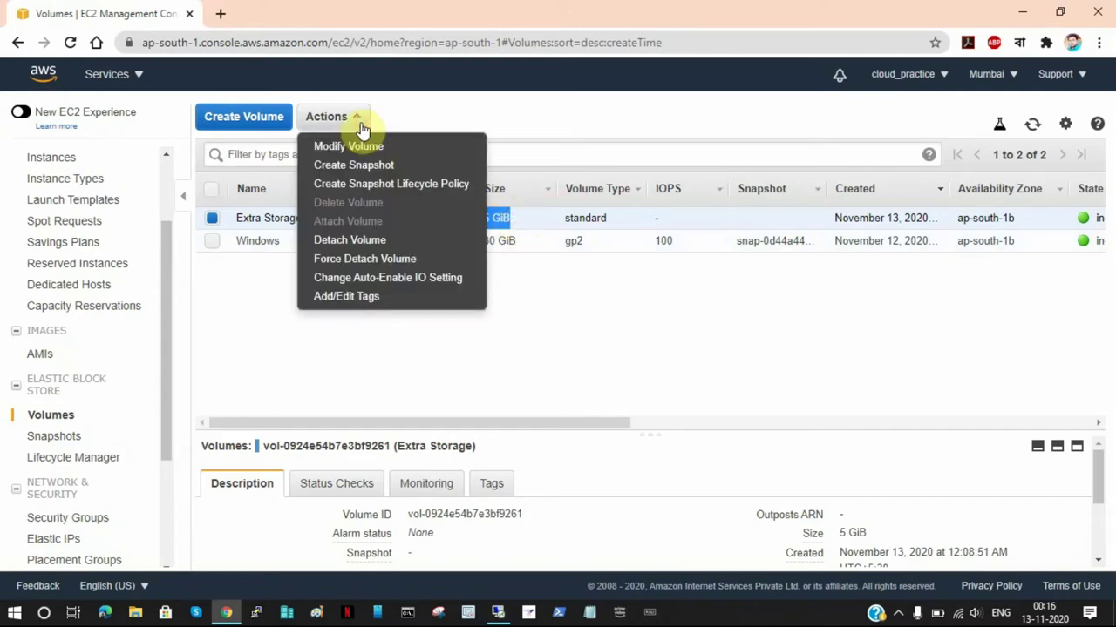
{"action": "left_click", "coordinate": [362, 174]}
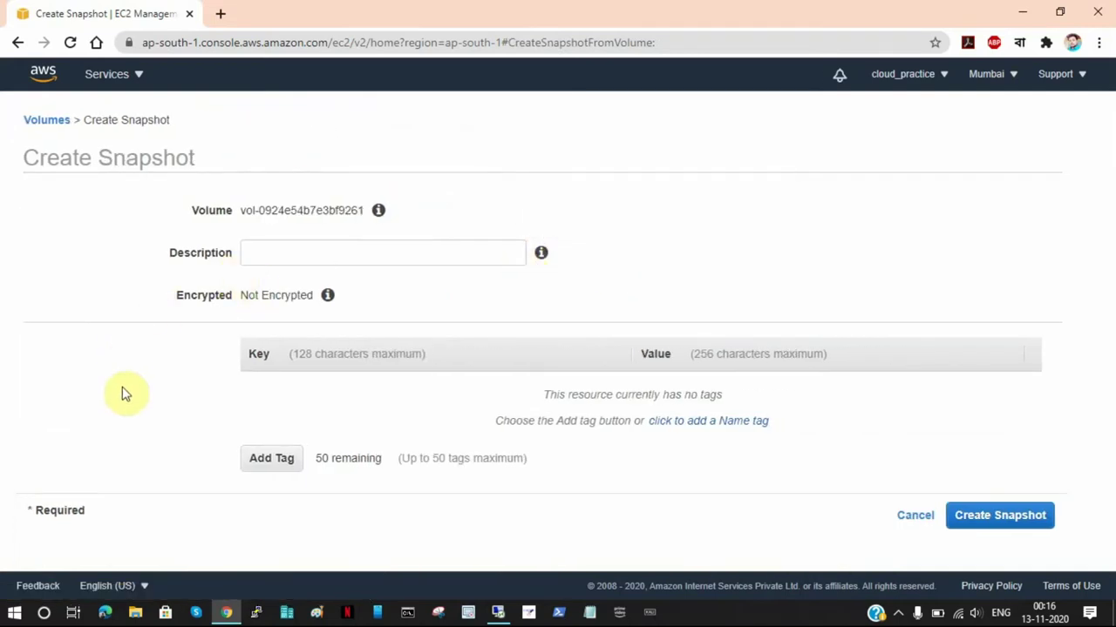
{"action": "left_click", "coordinate": [285, 252]}
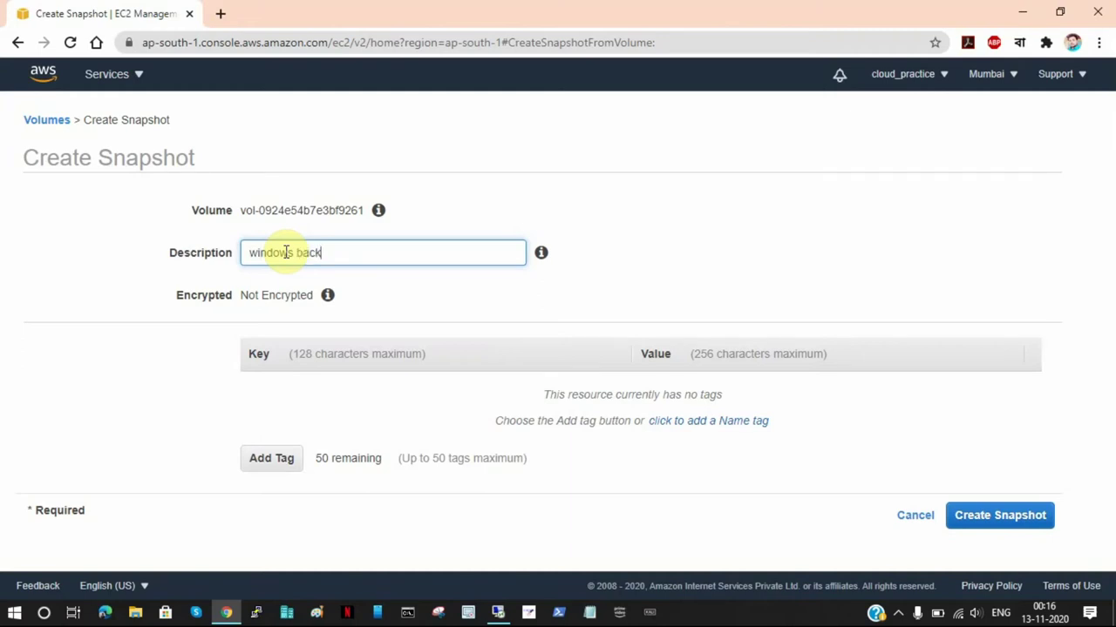
{"action": "left_click", "coordinate": [767, 272]}
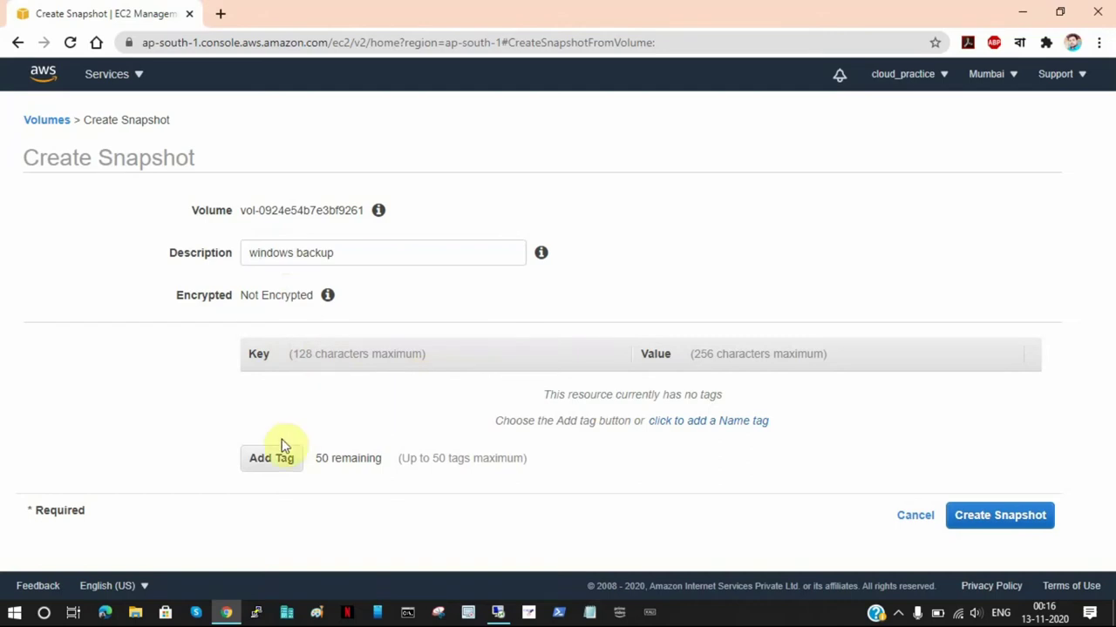
Add a tag with key Name and value Windows Backup, create the snapshot and close the result page.
{"action": "left_click", "coordinate": [264, 466]}
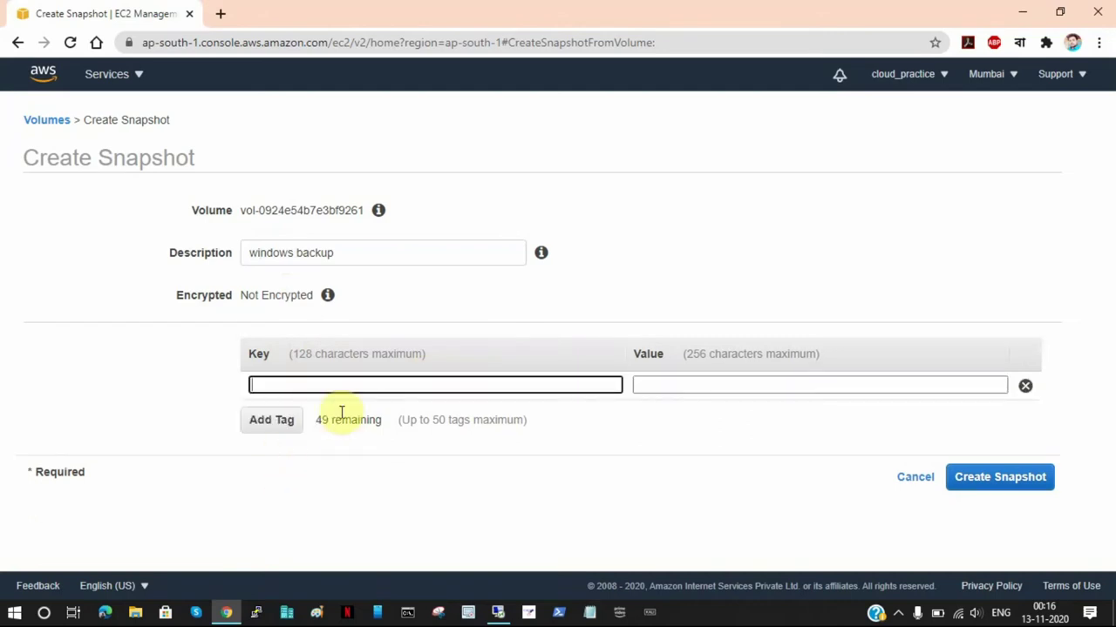
{"action": "type", "text": "Name"}
{"action": "key", "text": "Tab"}
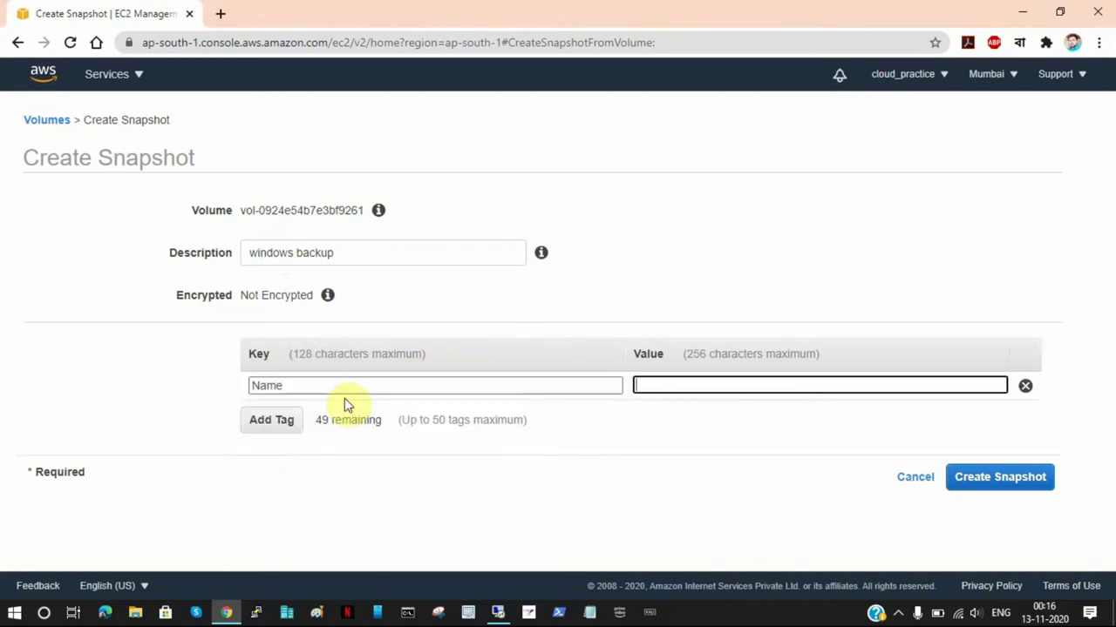
{"action": "type", "text": "Wi"}
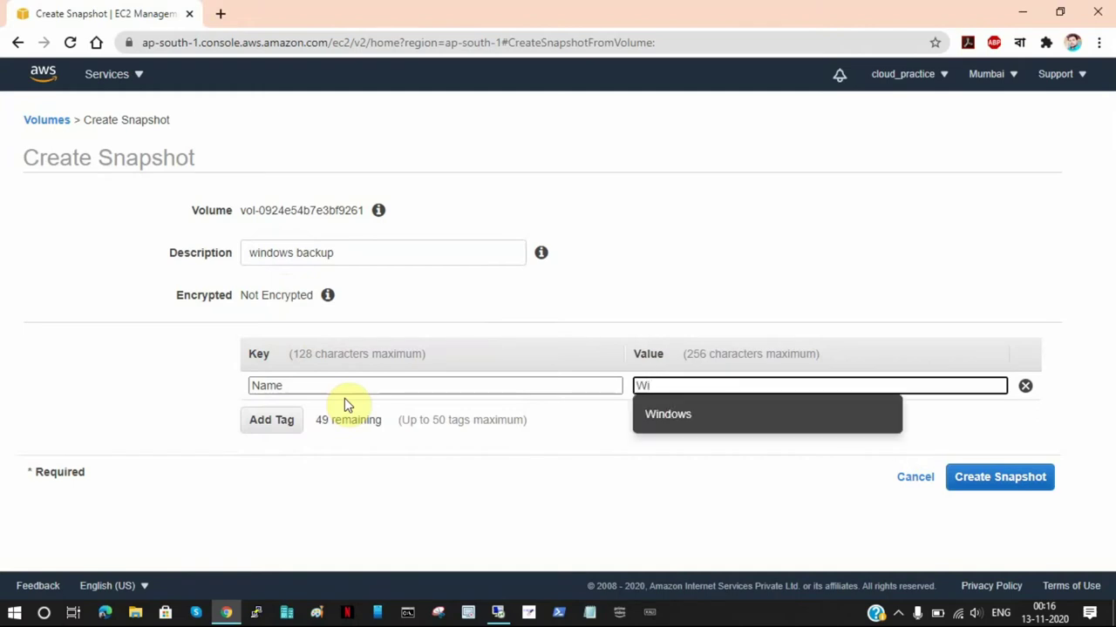
{"action": "left_click", "coordinate": [685, 421]}
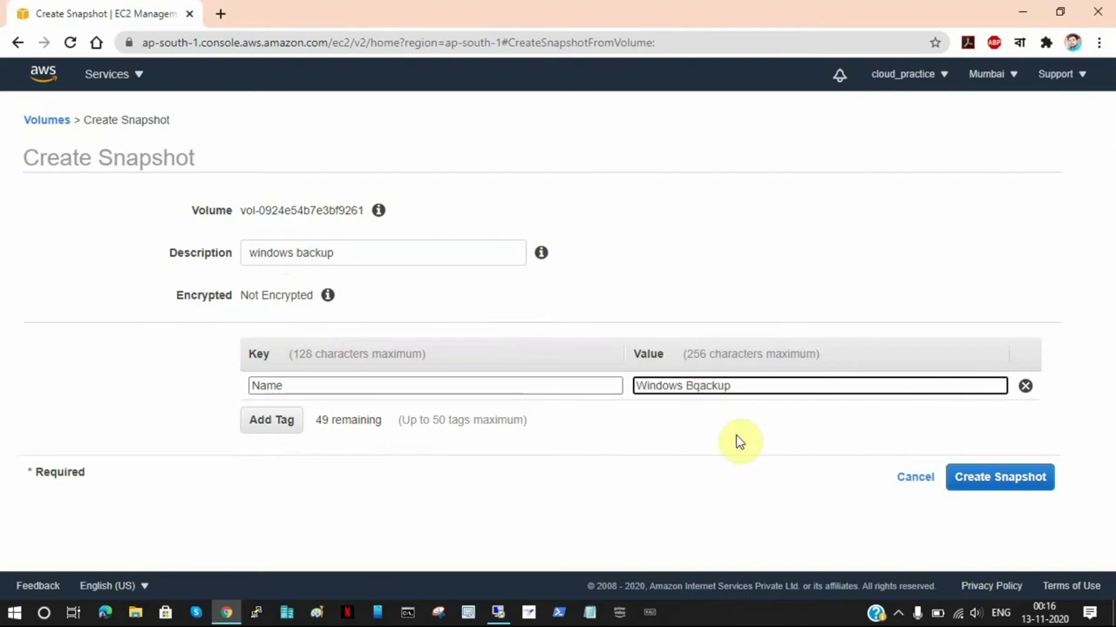
{"action": "left_click", "coordinate": [698, 386]}
{"action": "key", "text": "BackSpace"}
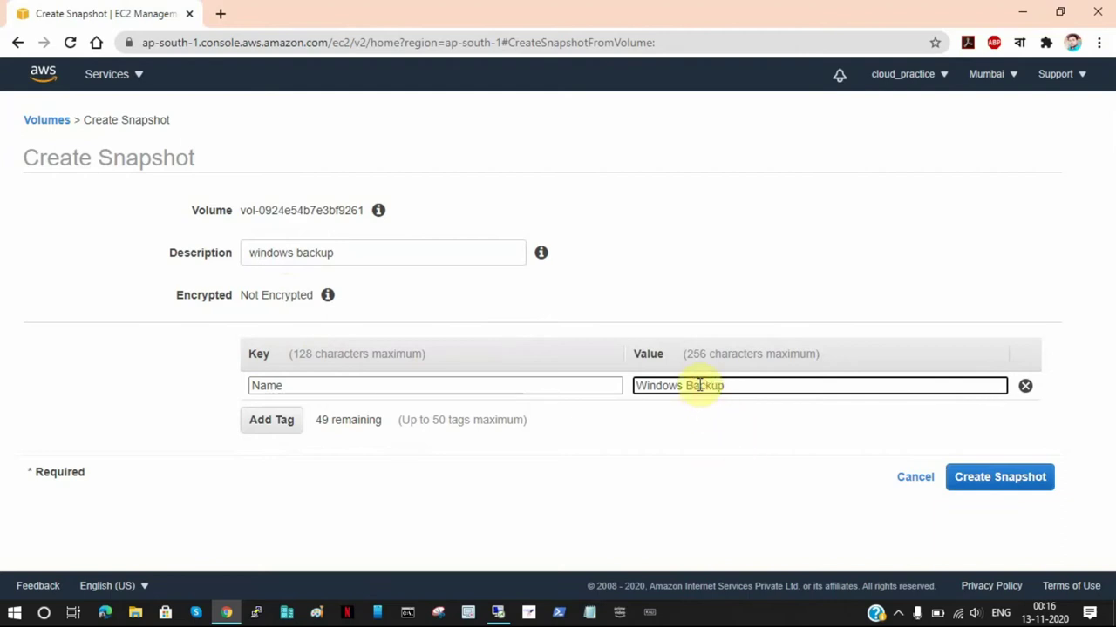
{"action": "left_click", "coordinate": [759, 418]}
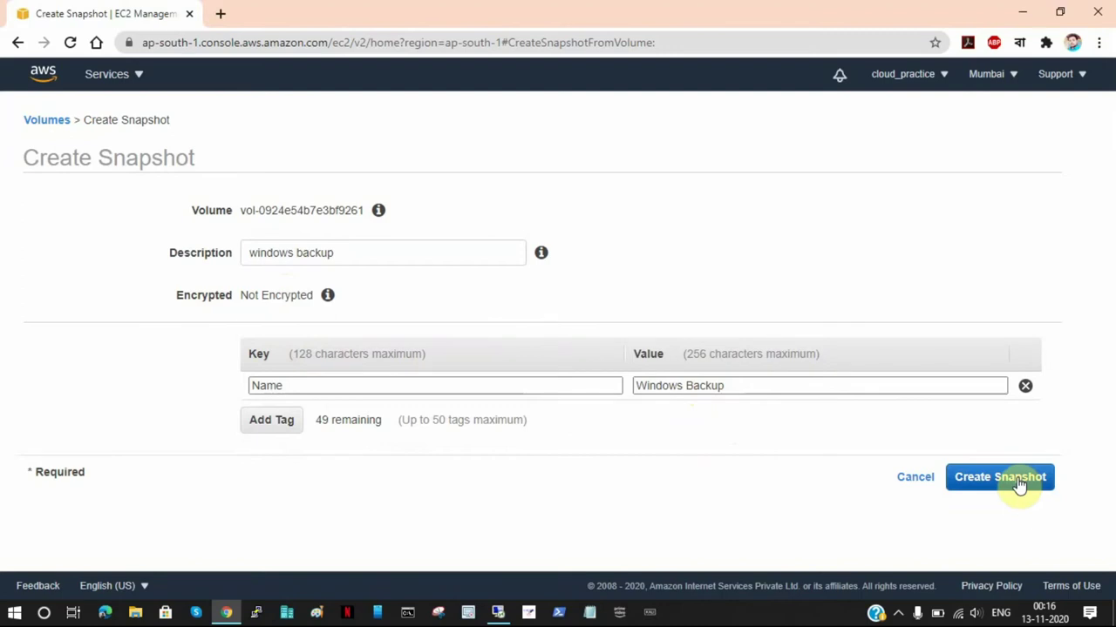
{"action": "left_click", "coordinate": [1019, 483]}
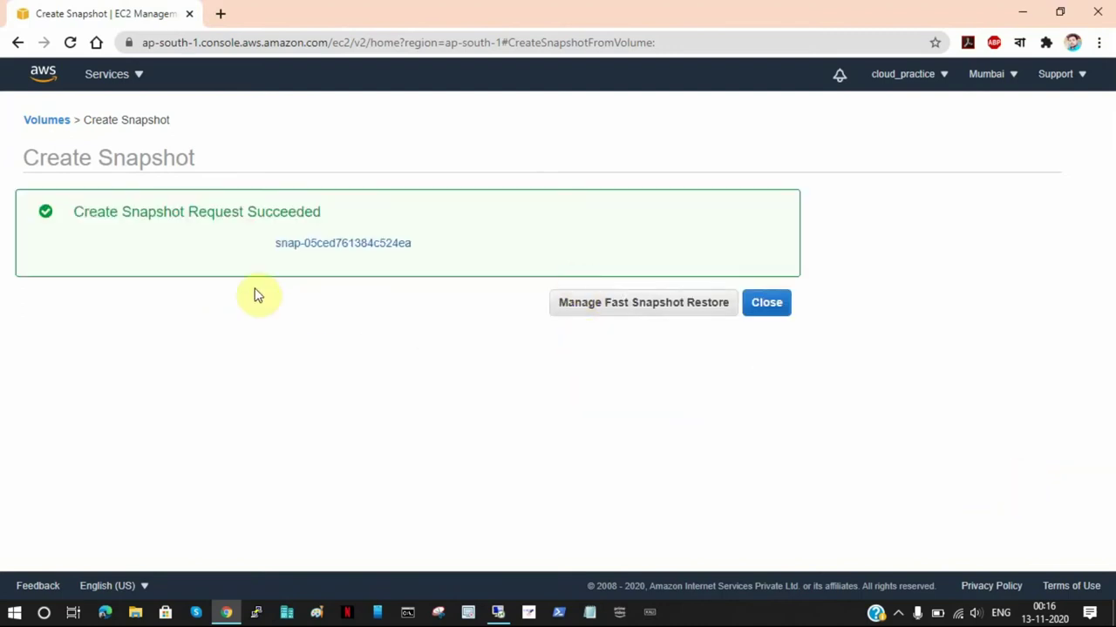
{"action": "left_click", "coordinate": [763, 307]}
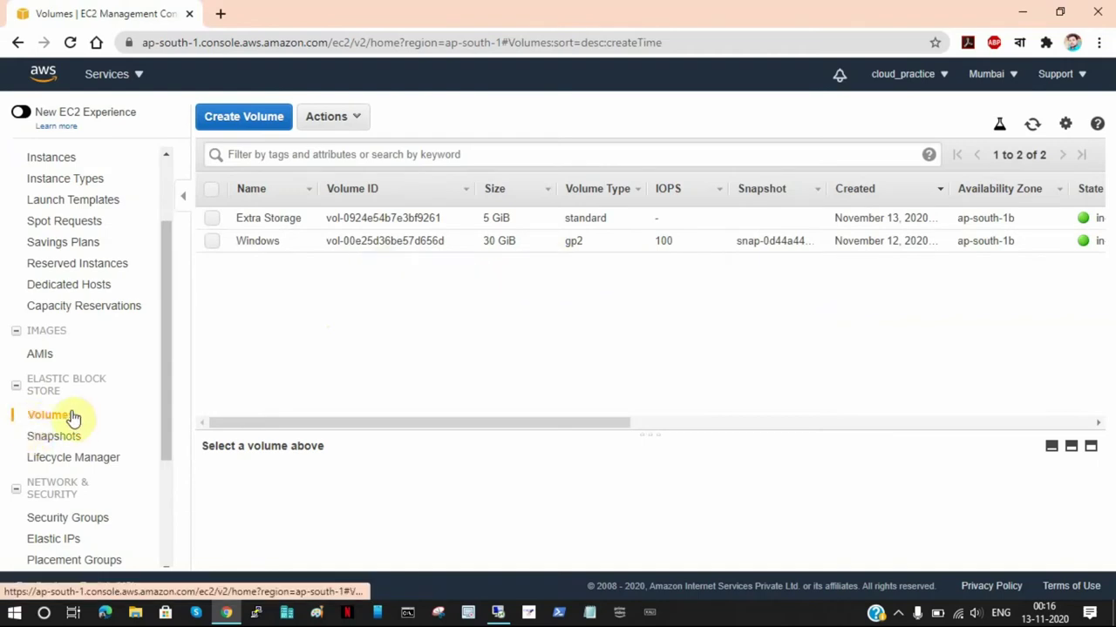
Open the Snapshots list and refresh it until the Windows Backup snapshot is finished.
{"action": "left_click", "coordinate": [49, 440]}
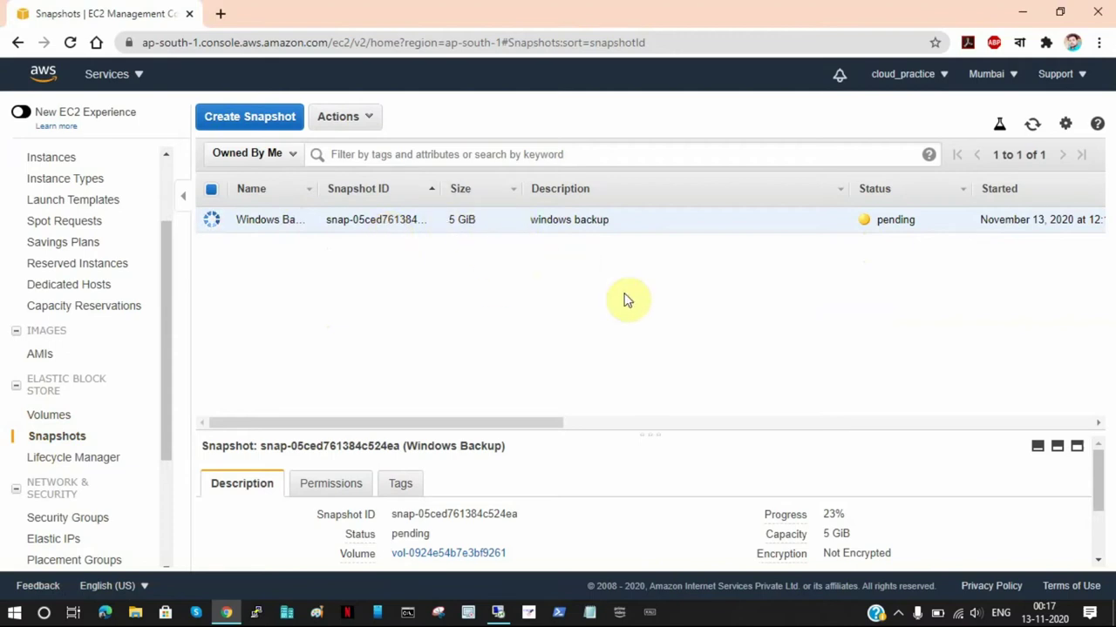
{"action": "left_click", "coordinate": [1032, 125]}
{"action": "left_click_drag", "start_coordinate": [873, 220], "coordinate": [921, 241]}
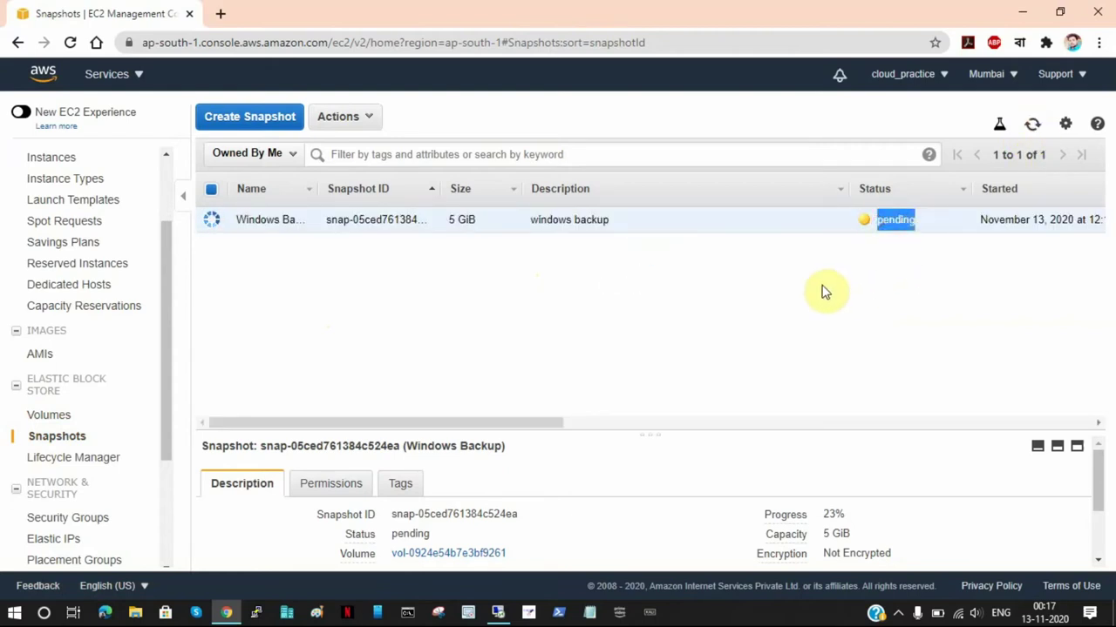
{"action": "left_click", "coordinate": [1033, 126]}
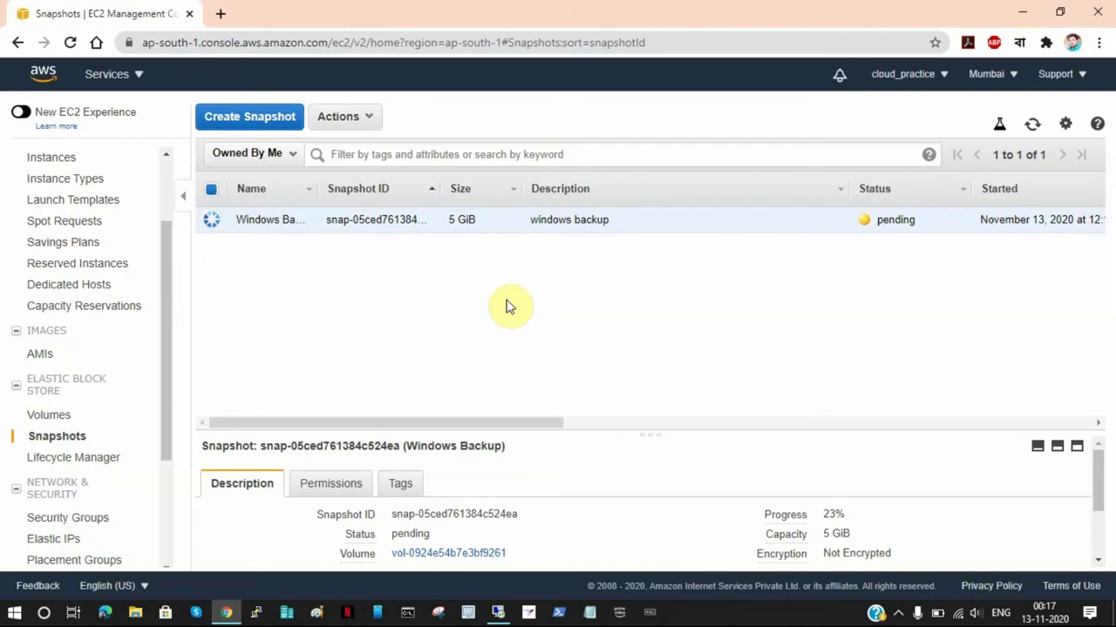
{"action": "left_click", "coordinate": [1032, 124]}
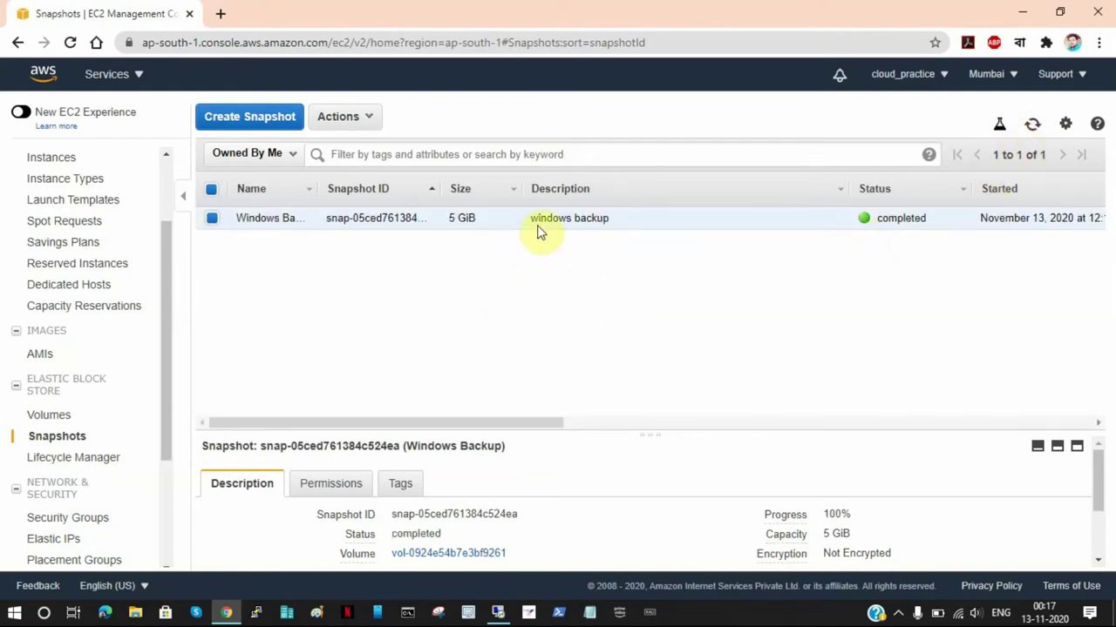
Examine the Windows Backup snapshot's description, status, ID and size.
{"action": "left_click_drag", "start_coordinate": [535, 218], "coordinate": [615, 225]}
{"action": "left_click_drag", "start_coordinate": [877, 218], "coordinate": [927, 218]}
{"action": "left_click", "coordinate": [531, 219]}
{"action": "left_click_drag", "start_coordinate": [530, 219], "coordinate": [610, 219]}
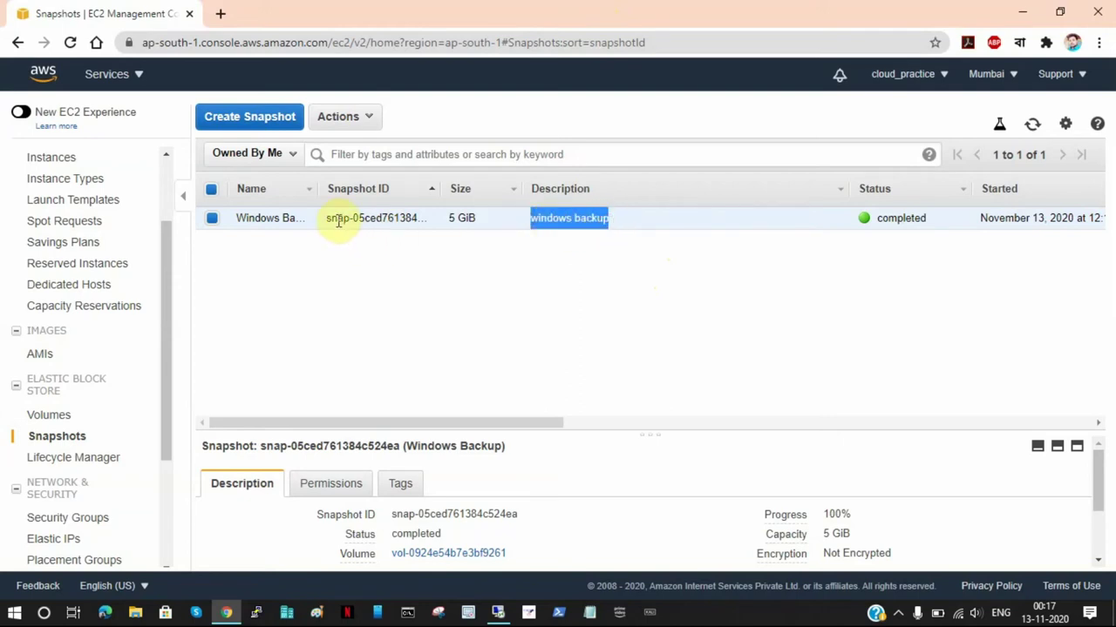
{"action": "left_click_drag", "start_coordinate": [334, 217], "coordinate": [498, 227]}
{"action": "left_click", "coordinate": [535, 295]}
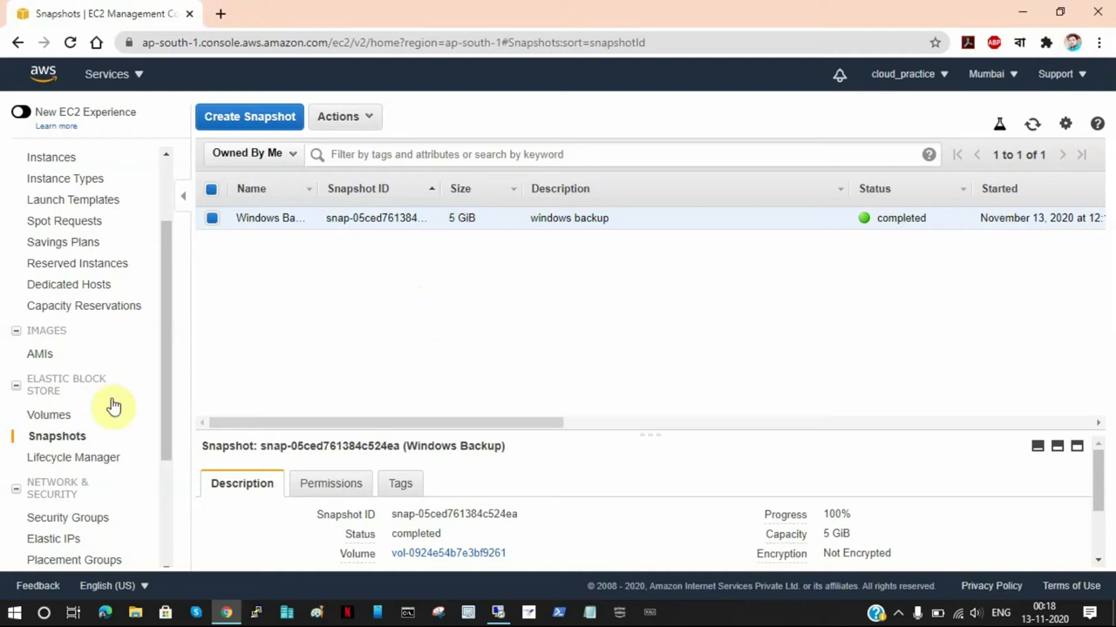
Open the Volumes list, and check the contents of drive D: in the Remote Desktop session before returning to the AWS console.
{"action": "left_click", "coordinate": [56, 421]}
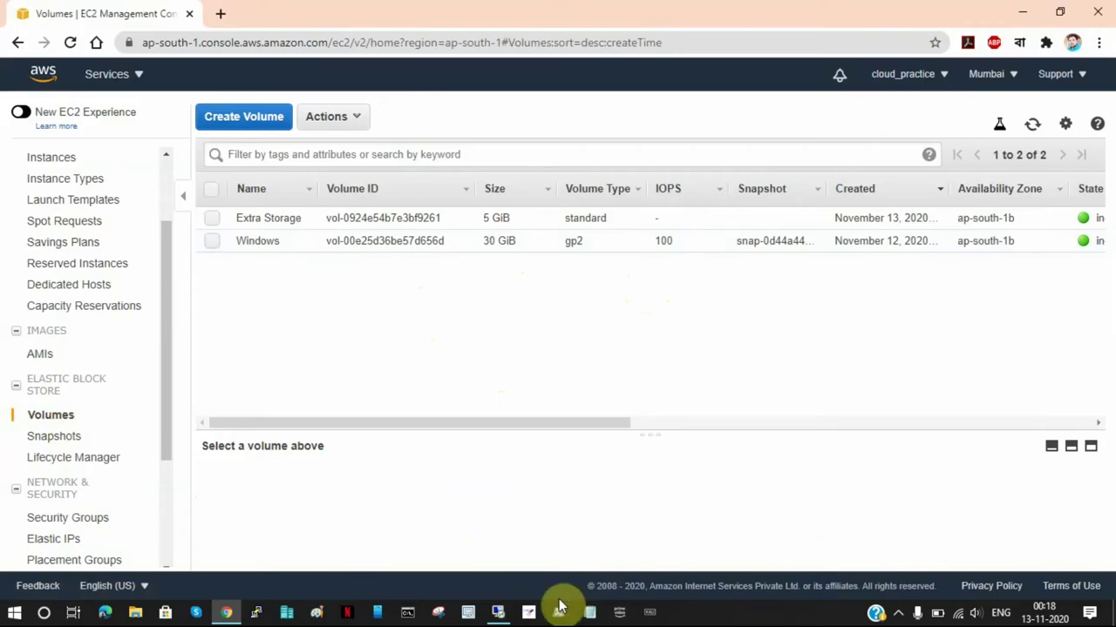
{"action": "left_click", "coordinate": [499, 612]}
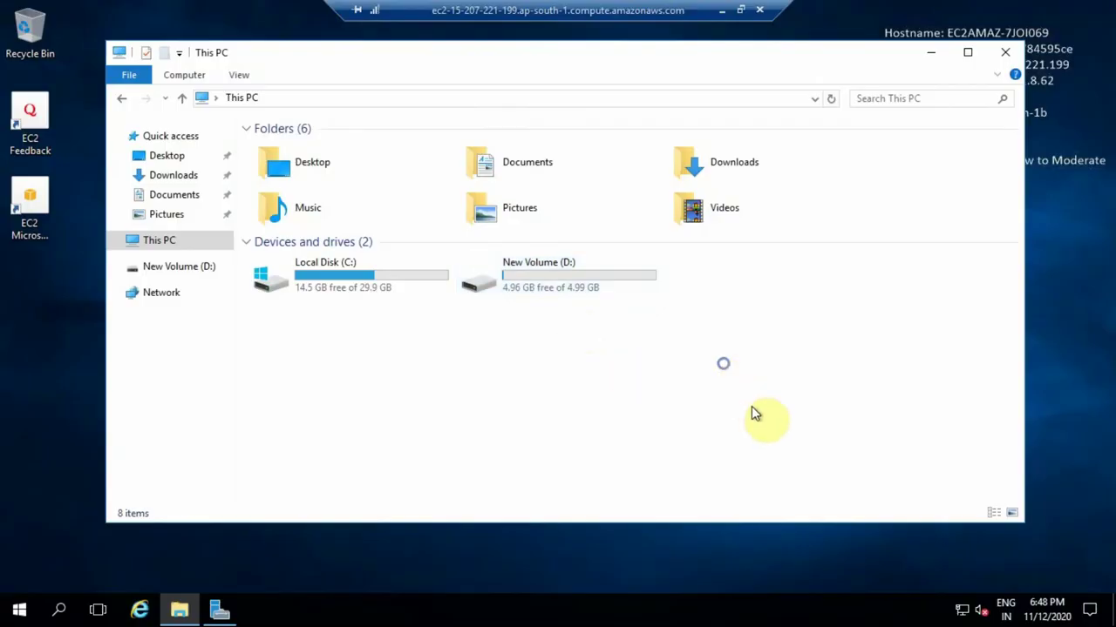
{"action": "right_click", "coordinate": [723, 365]}
{"action": "left_click", "coordinate": [772, 428]}
{"action": "double_click", "coordinate": [556, 285]}
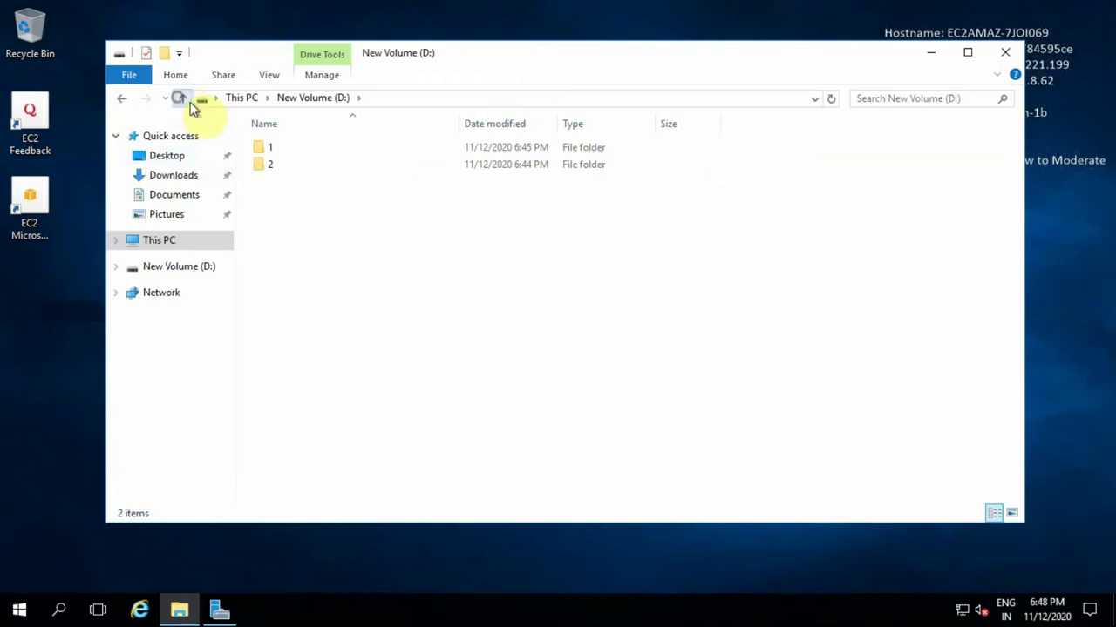
{"action": "left_click", "coordinate": [188, 102]}
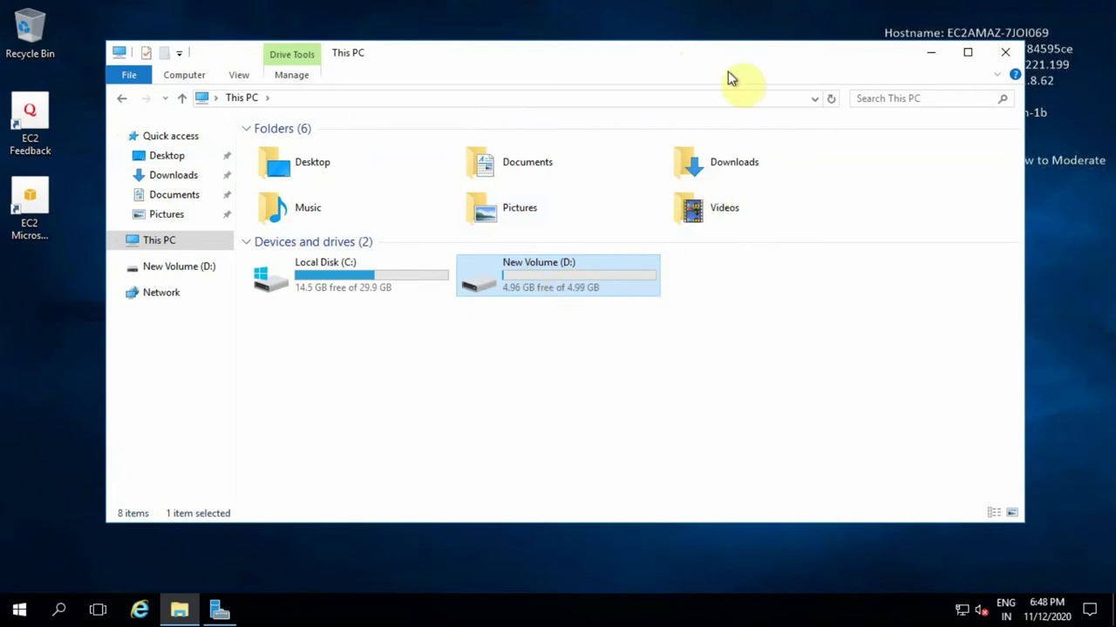
{"action": "left_click", "coordinate": [721, 10]}
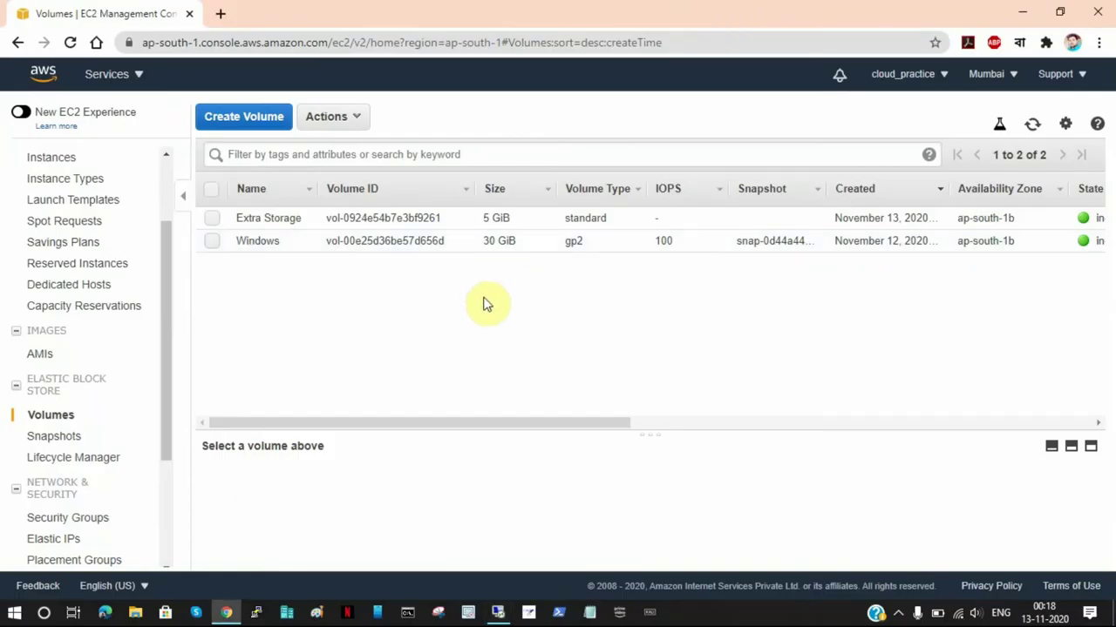
Detach the Extra Storage volume from the Windows instance and confirm the detachment.
{"action": "left_click", "coordinate": [216, 221]}
{"action": "left_click_drag", "start_coordinate": [344, 218], "coordinate": [546, 317]}
{"action": "left_click", "coordinate": [545, 316]}
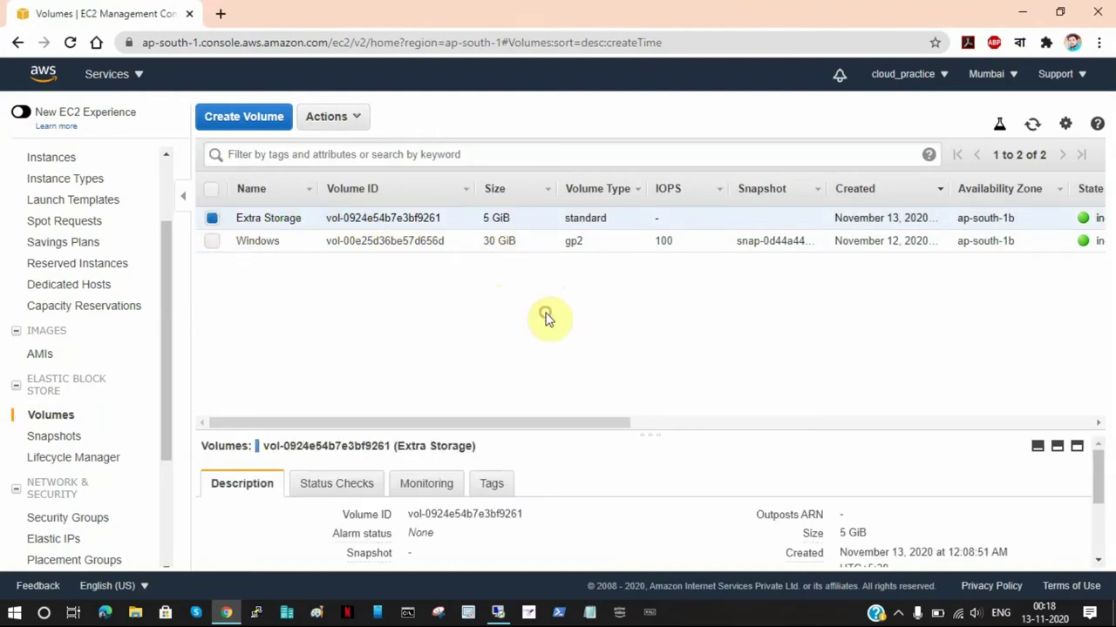
{"action": "left_click", "coordinate": [357, 120]}
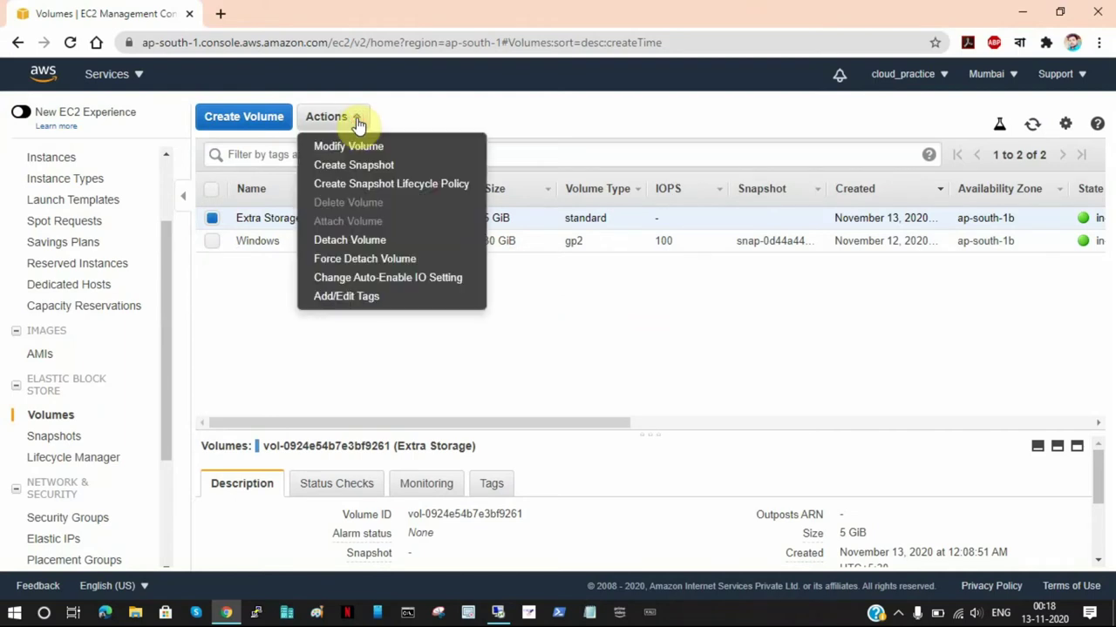
{"action": "left_click", "coordinate": [357, 243]}
{"action": "left_click", "coordinate": [773, 404]}
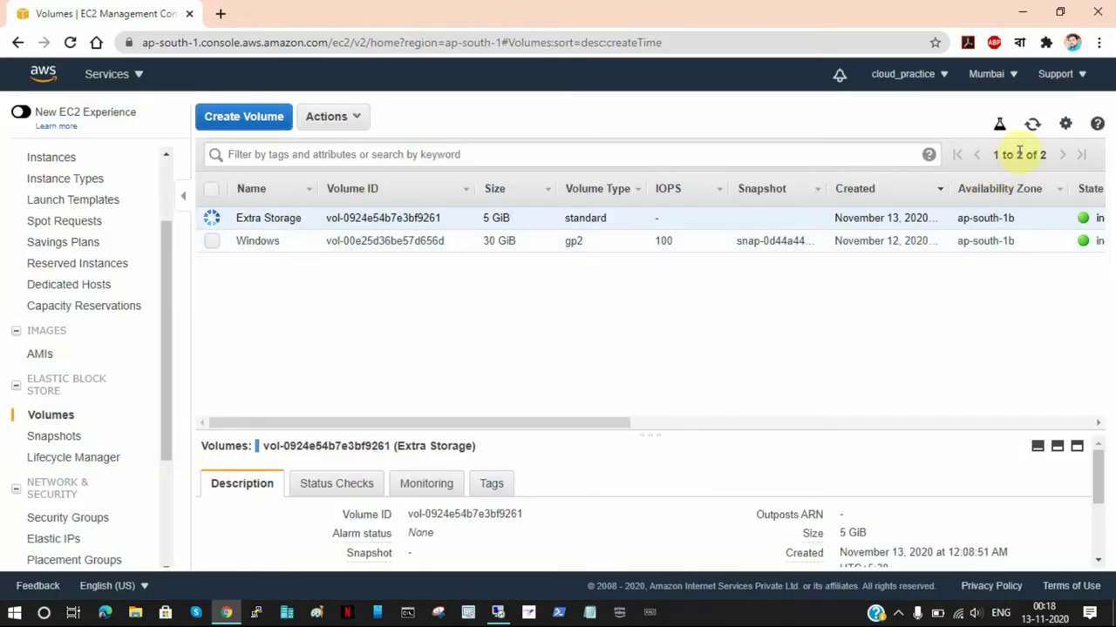
Refresh the volumes list until the detachment finishes, and check the Extra Storage volume's creation date and state.
{"action": "left_click", "coordinate": [1032, 127]}
{"action": "left_click", "coordinate": [1032, 128]}
{"action": "left_click", "coordinate": [1032, 124]}
{"action": "left_click", "coordinate": [1032, 125]}
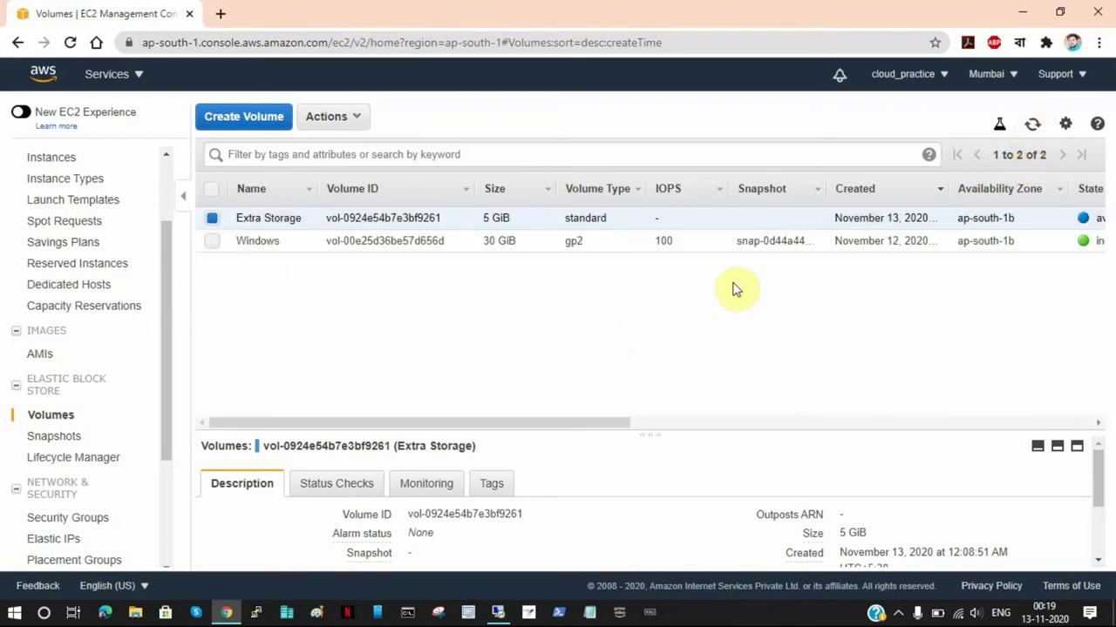
{"action": "left_click", "coordinate": [1032, 126]}
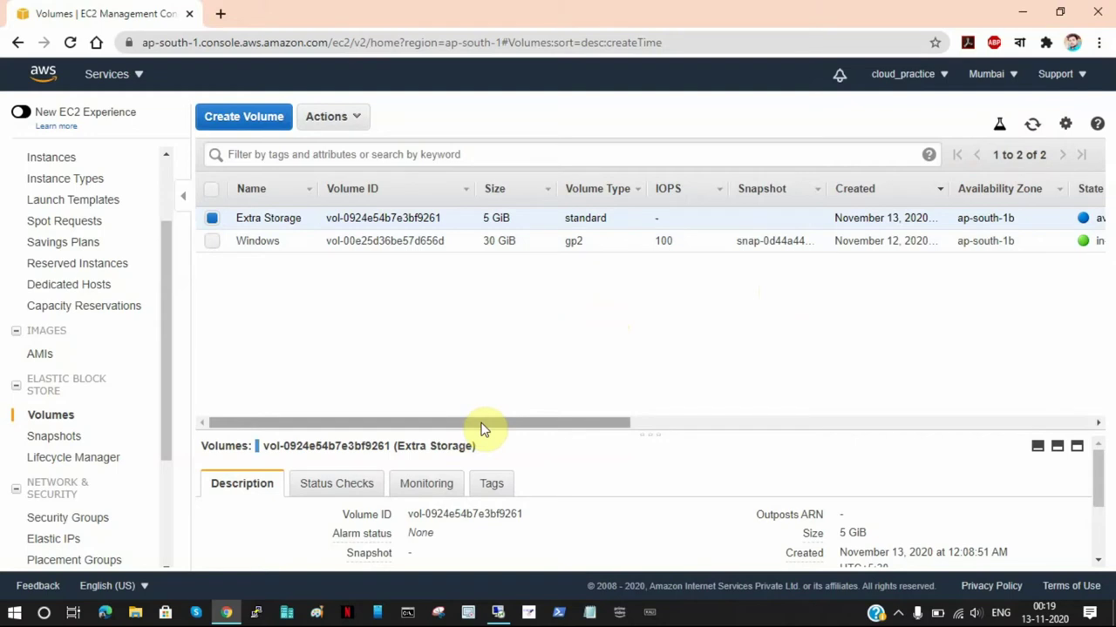
{"action": "left_click", "coordinate": [1031, 126]}
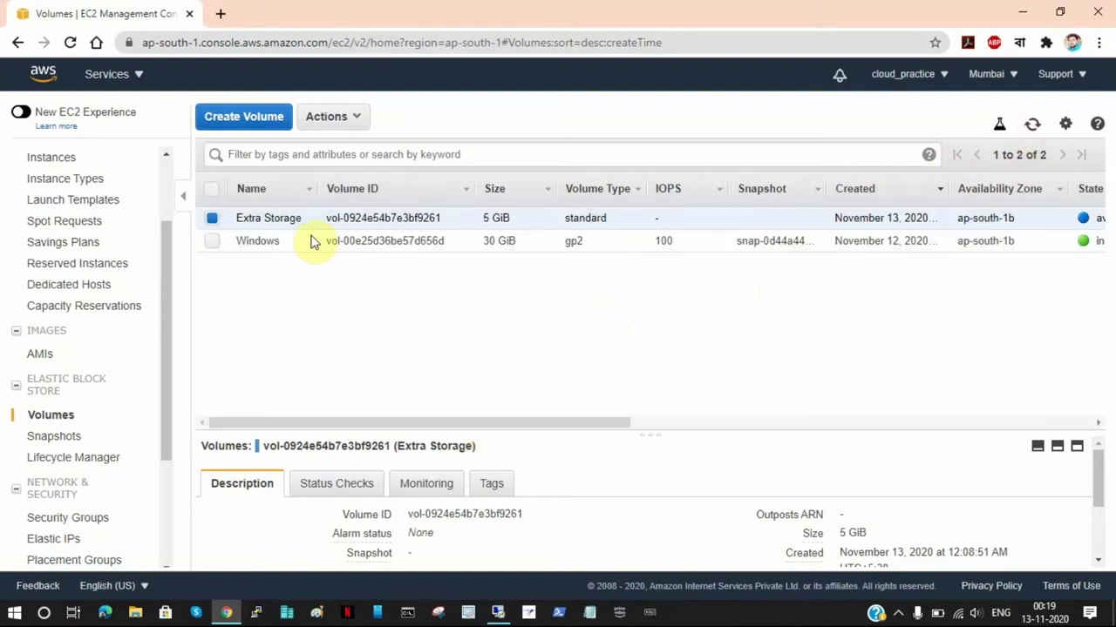
{"action": "left_click_drag", "start_coordinate": [305, 218], "coordinate": [252, 219]}
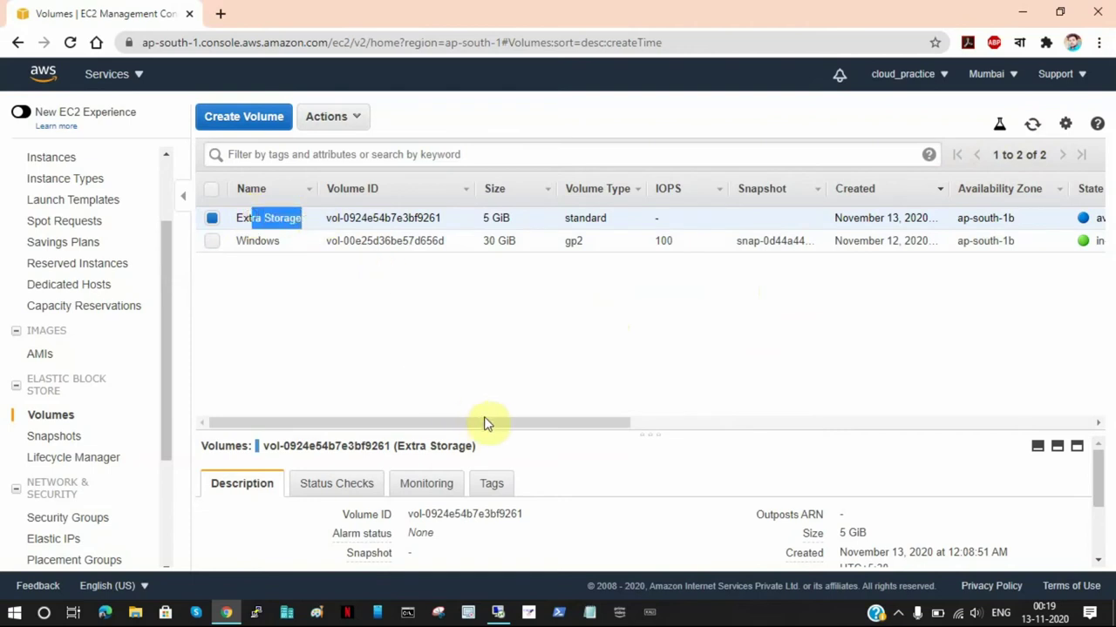
{"action": "left_click_drag", "start_coordinate": [598, 423], "coordinate": [713, 430]}
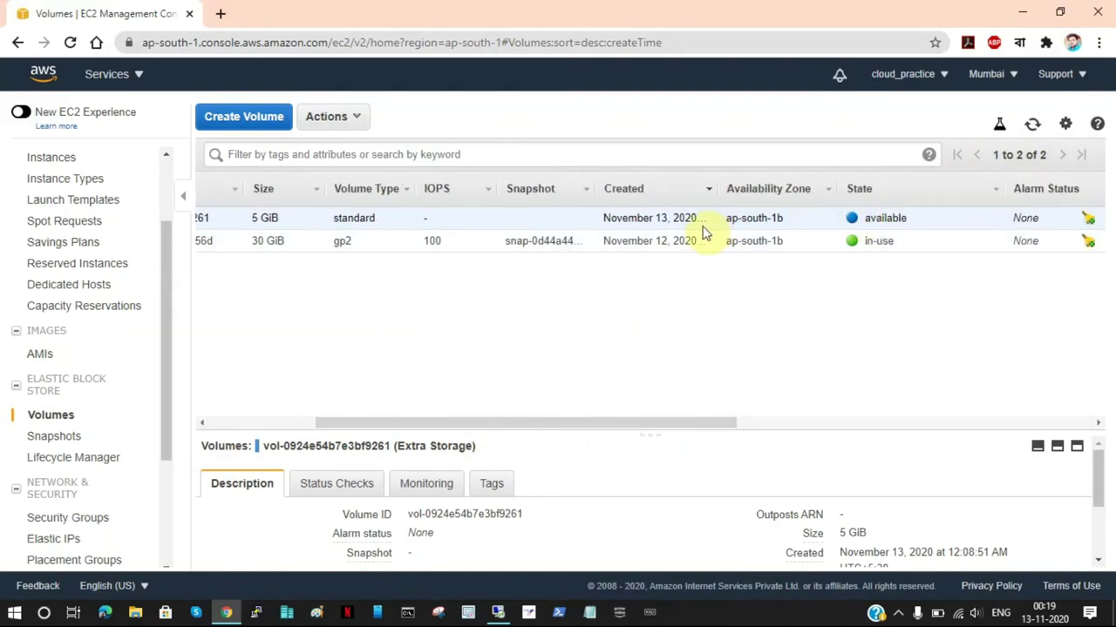
{"action": "left_click_drag", "start_coordinate": [689, 219], "coordinate": [615, 218]}
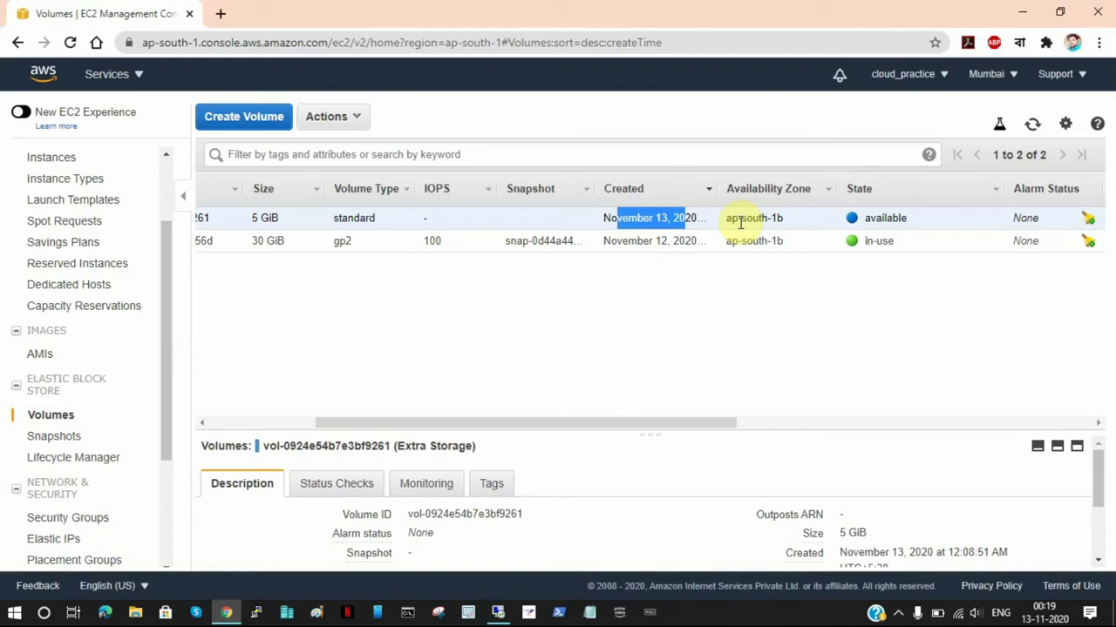
{"action": "left_click_drag", "start_coordinate": [909, 218], "coordinate": [861, 219]}
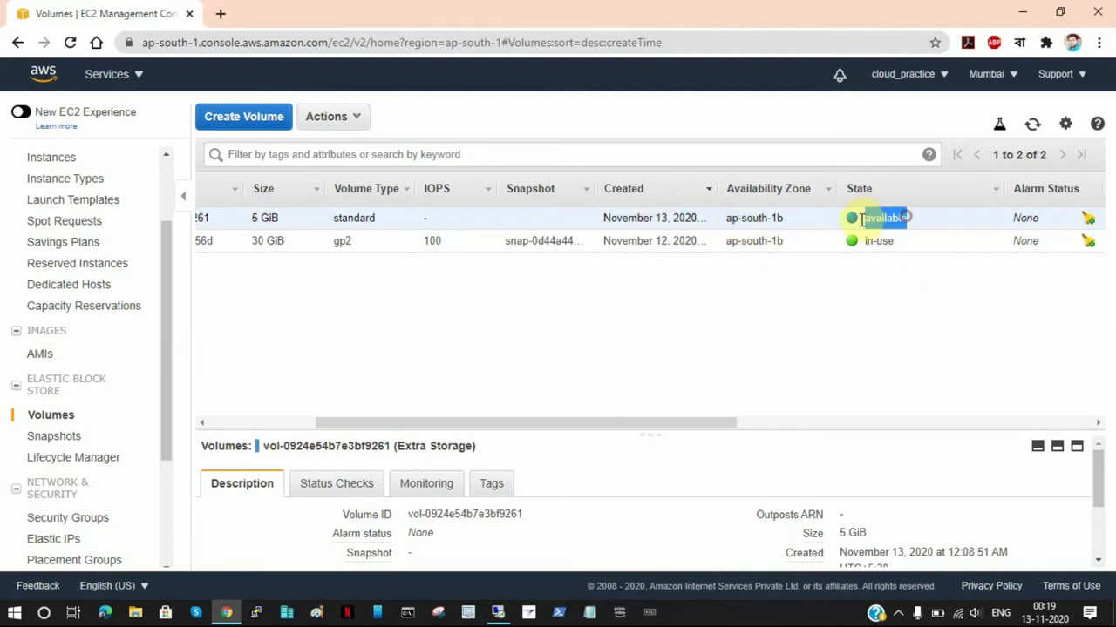
{"action": "left_click_drag", "start_coordinate": [630, 423], "coordinate": [381, 428]}
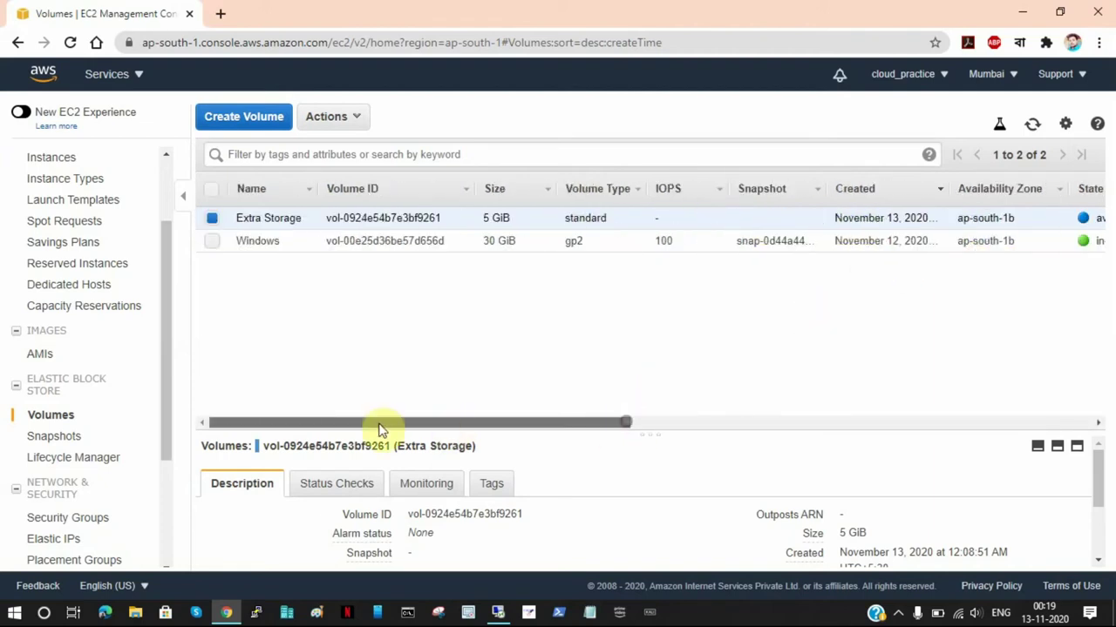
Delete the detached Extra Storage volume and confirm the deletion.
{"action": "left_click", "coordinate": [354, 116]}
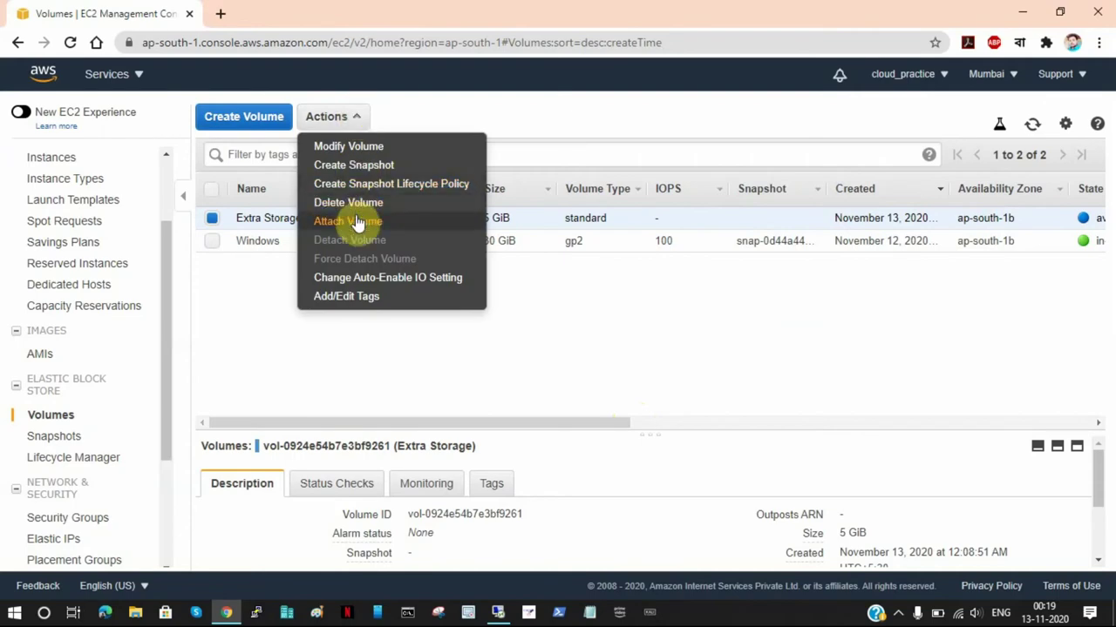
{"action": "left_click", "coordinate": [396, 204]}
{"action": "left_click", "coordinate": [761, 399]}
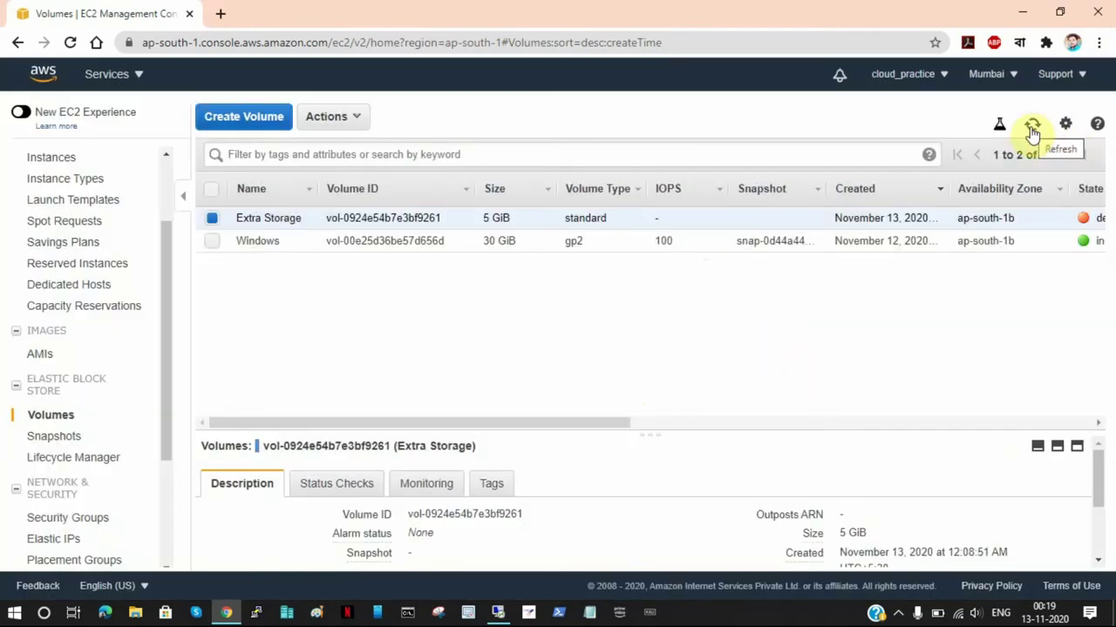
Switch to the Remote Desktop session, refresh This PC to check the available drives, and return to the AWS console.
{"action": "left_click", "coordinate": [498, 613]}
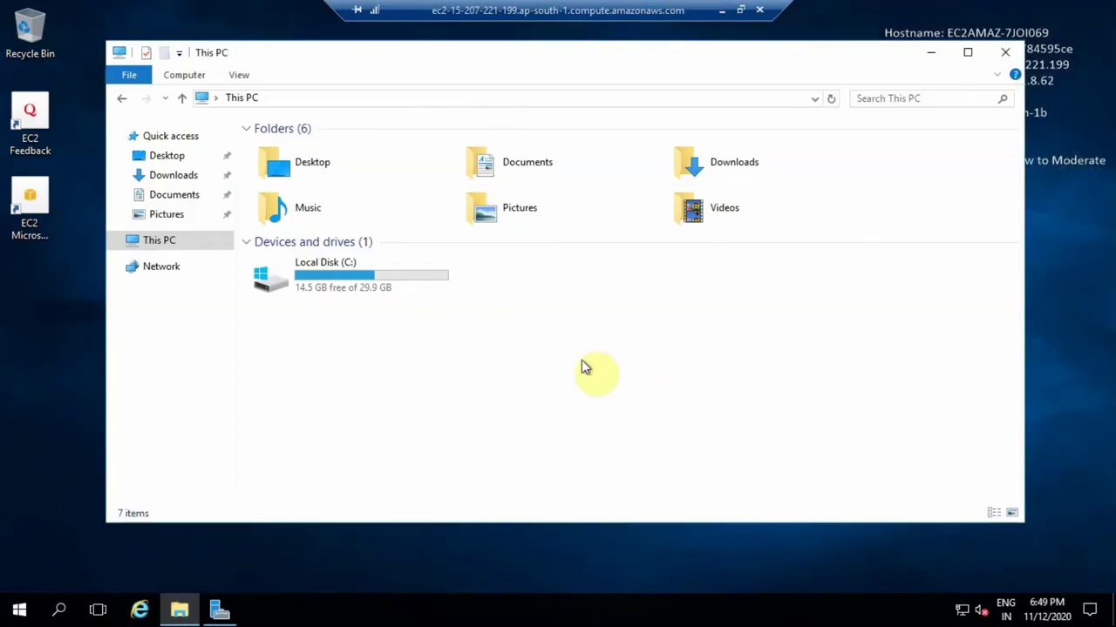
{"action": "right_click", "coordinate": [620, 338]}
{"action": "left_click", "coordinate": [659, 403]}
{"action": "left_click", "coordinate": [580, 64]}
{"action": "left_click_drag", "start_coordinate": [580, 62], "coordinate": [592, 61]}
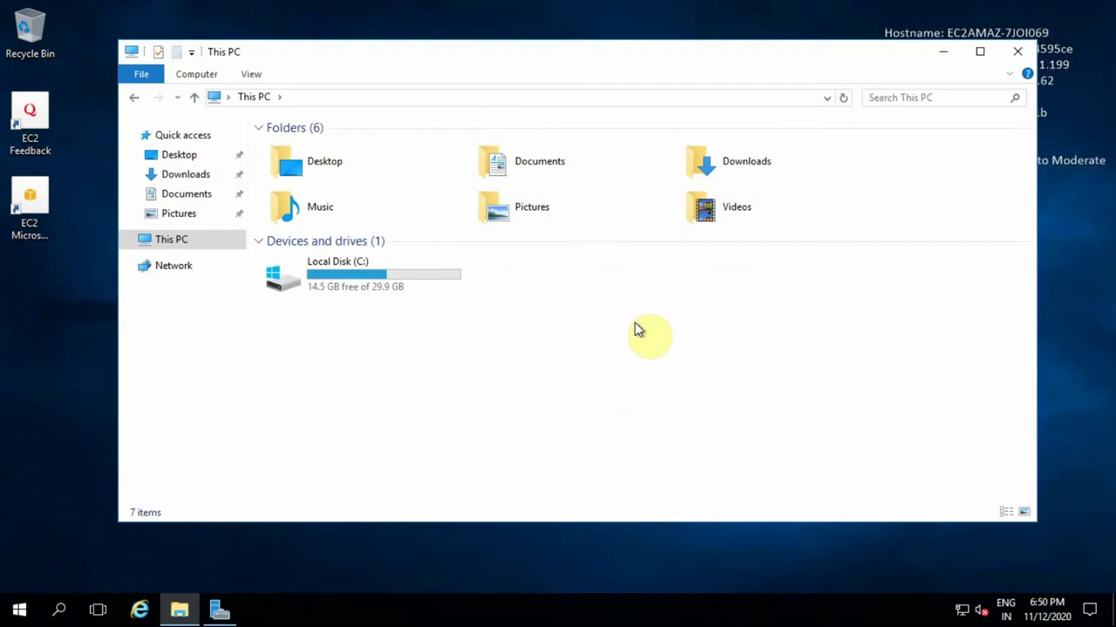
{"action": "left_click", "coordinate": [724, 15]}
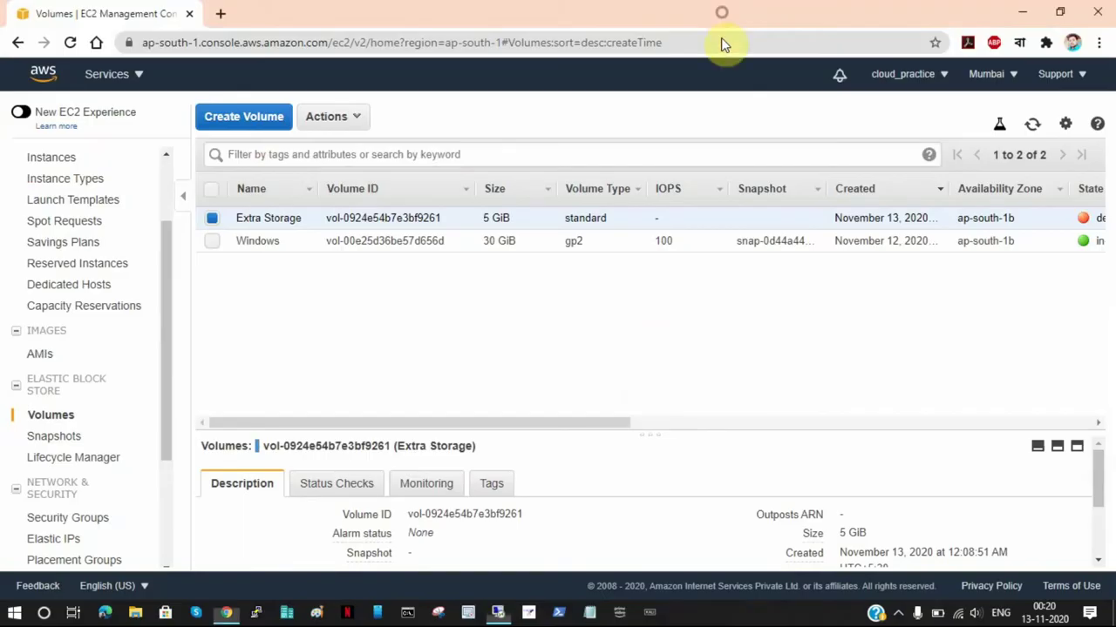
Refresh the volumes list and check which volumes remain.
{"action": "left_click", "coordinate": [1032, 124]}
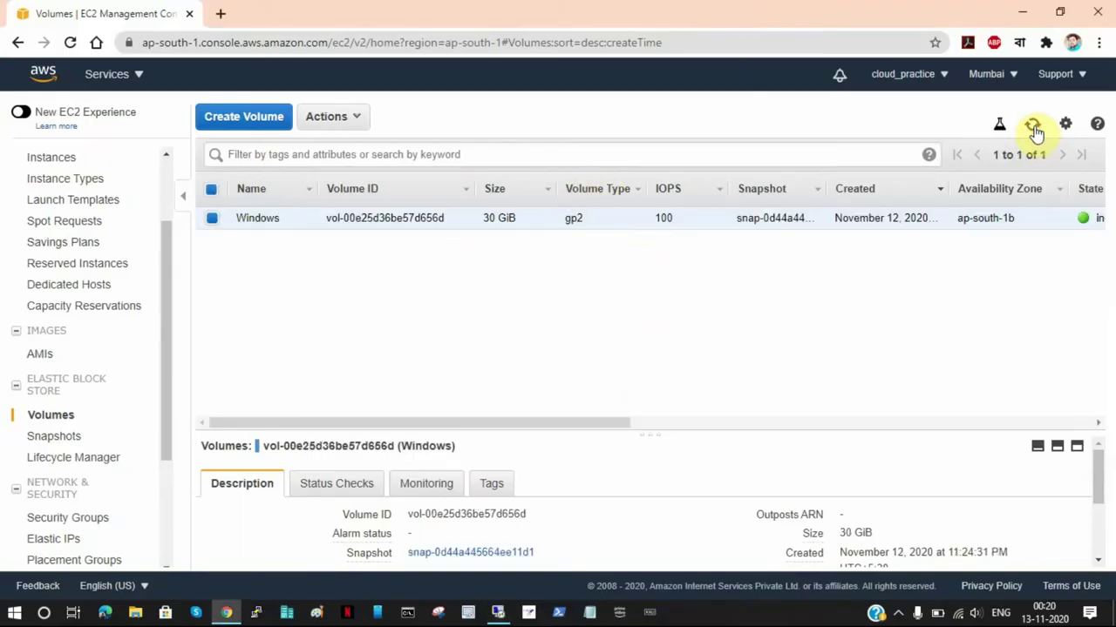
{"action": "left_click_drag", "start_coordinate": [366, 218], "coordinate": [462, 224]}
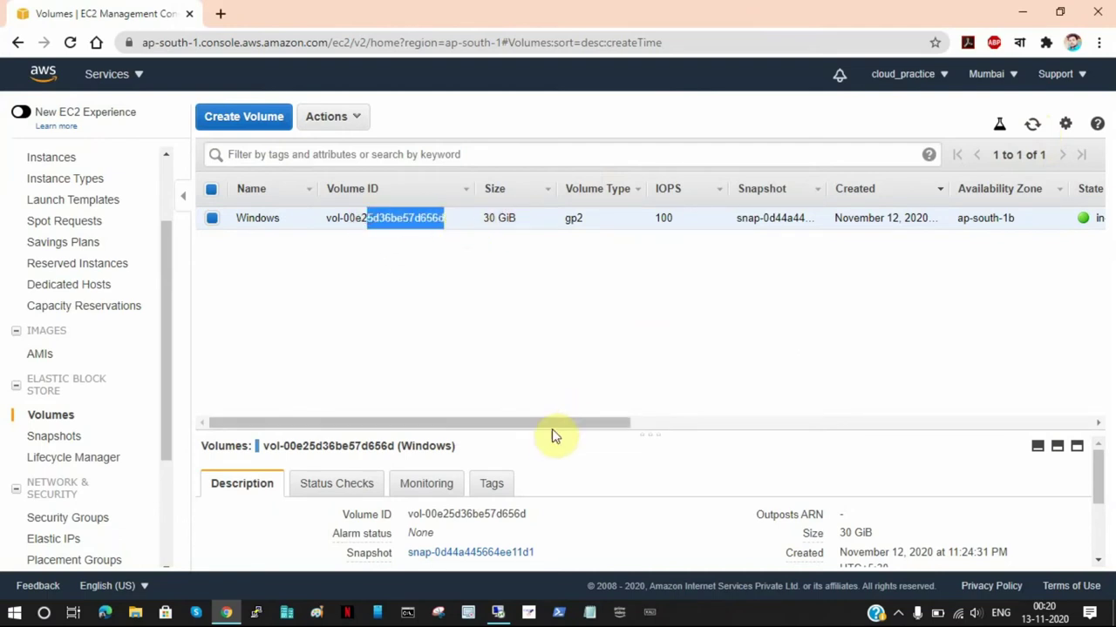
{"action": "left_click_drag", "start_coordinate": [558, 424], "coordinate": [436, 346]}
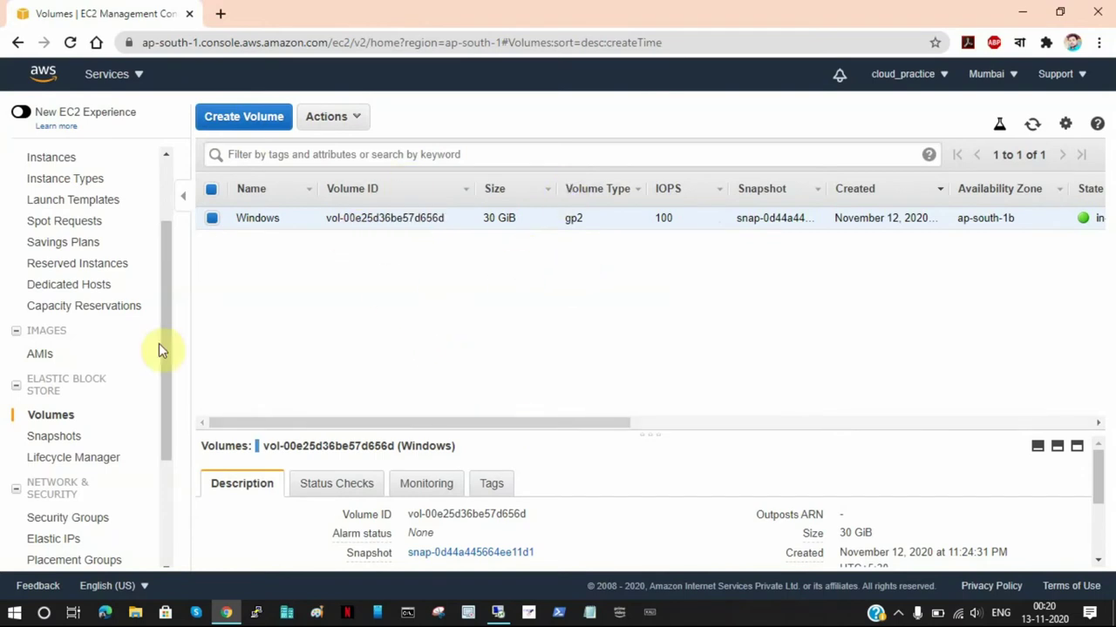
Open the Snapshots list and examine the Windows Backup snapshot's description.
{"action": "left_click", "coordinate": [66, 435]}
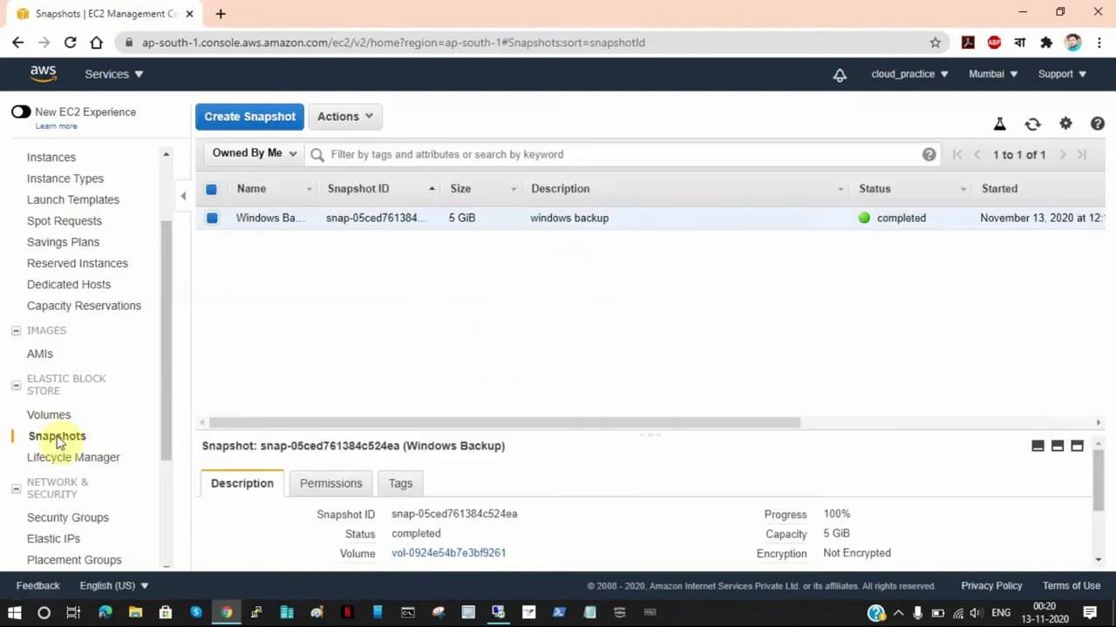
{"action": "left_click_drag", "start_coordinate": [538, 219], "coordinate": [601, 218]}
{"action": "left_click", "coordinate": [637, 278]}
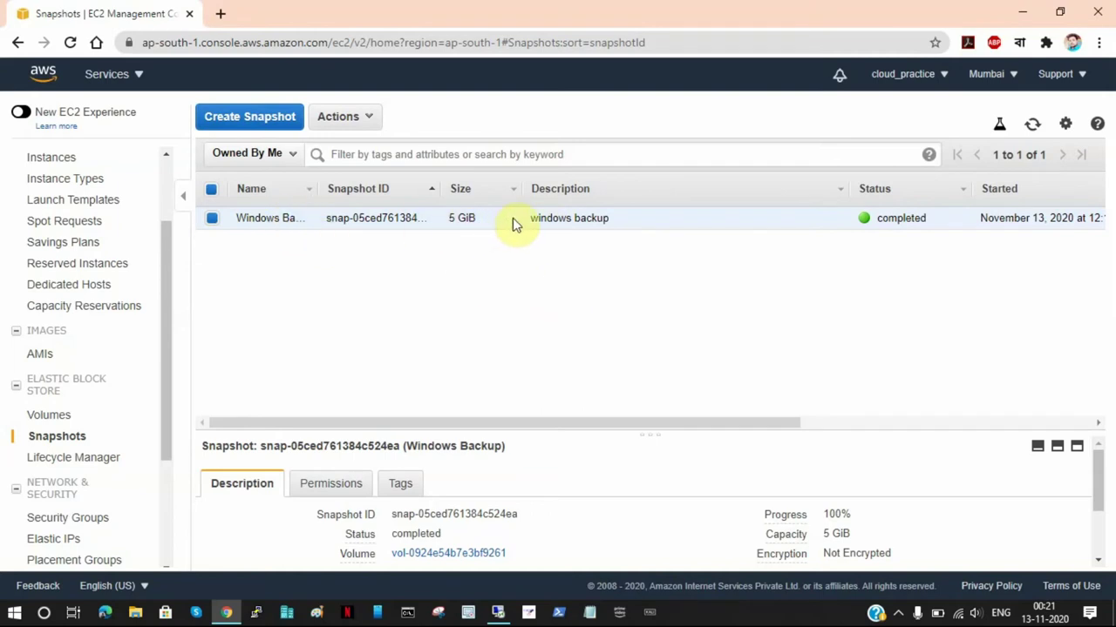
{"action": "left_click_drag", "start_coordinate": [530, 219], "coordinate": [607, 224]}
{"action": "left_click", "coordinate": [585, 267]}
Start creating a volume from the Windows Backup snapshot and review the settings offered for it.
{"action": "left_click", "coordinate": [372, 120]}
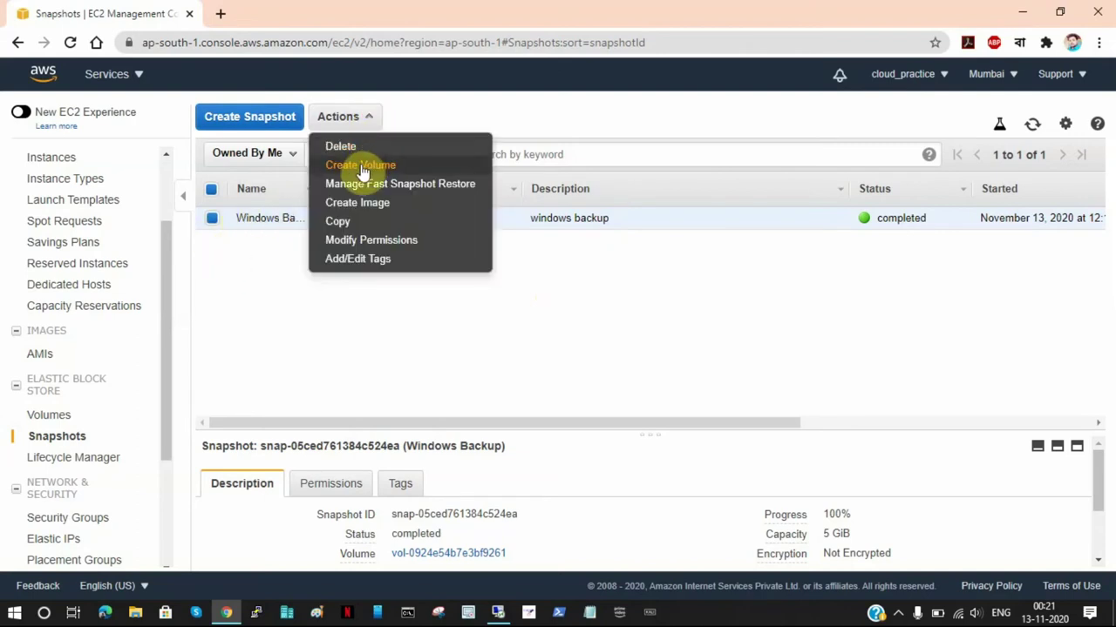
{"action": "left_click", "coordinate": [362, 169]}
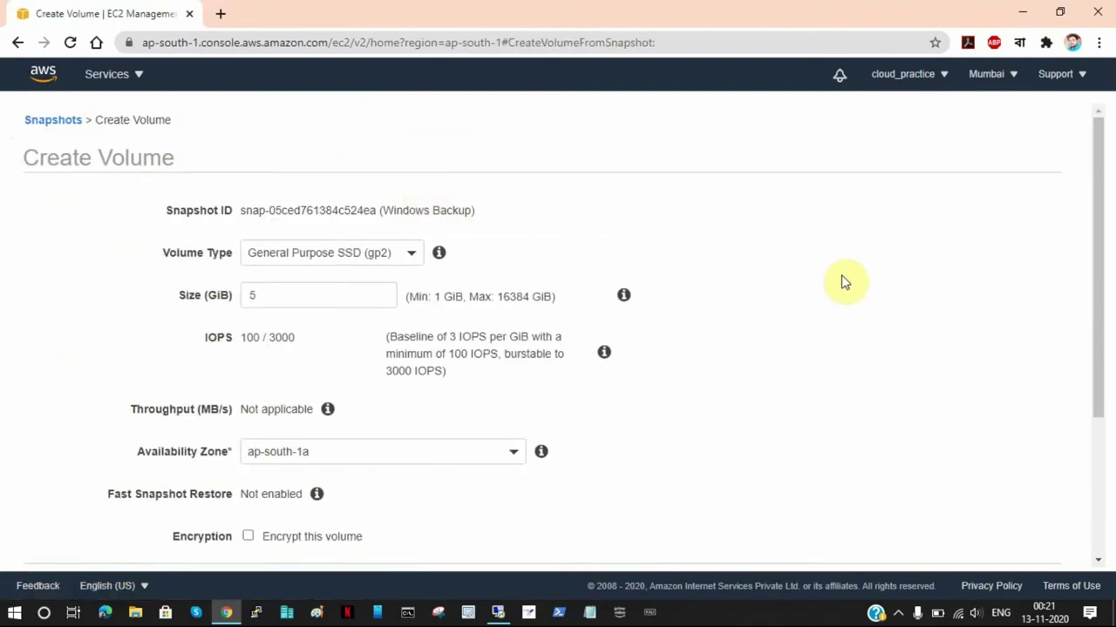
{"action": "scroll", "coordinate": [842, 279], "scroll_direction": "down", "scroll_amount": 1}
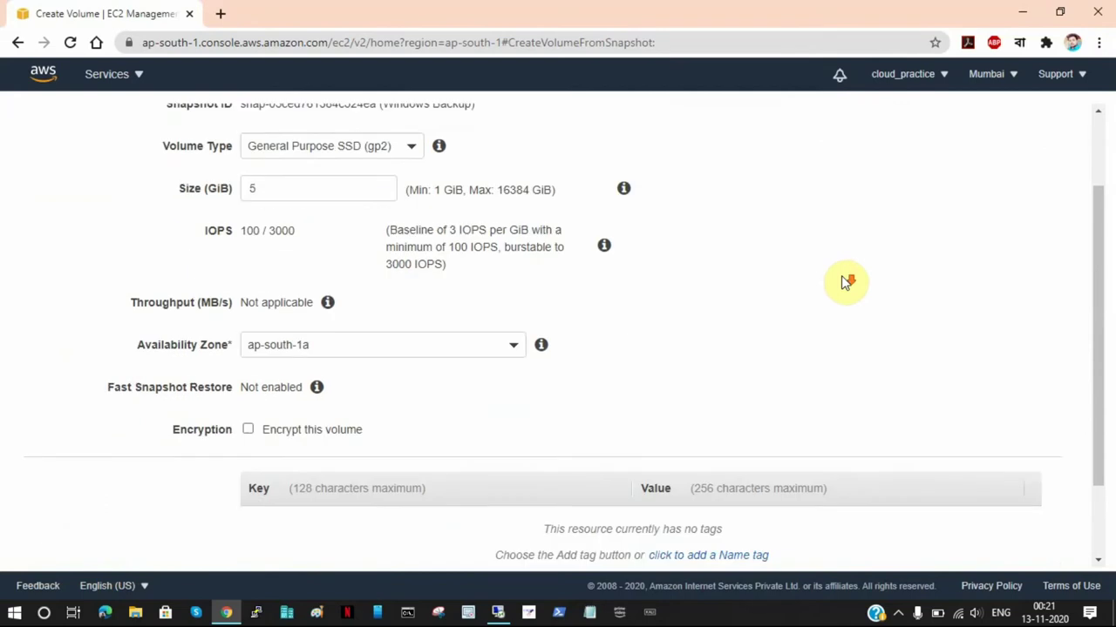
{"action": "scroll", "coordinate": [841, 284], "scroll_direction": "up", "scroll_amount": 3}
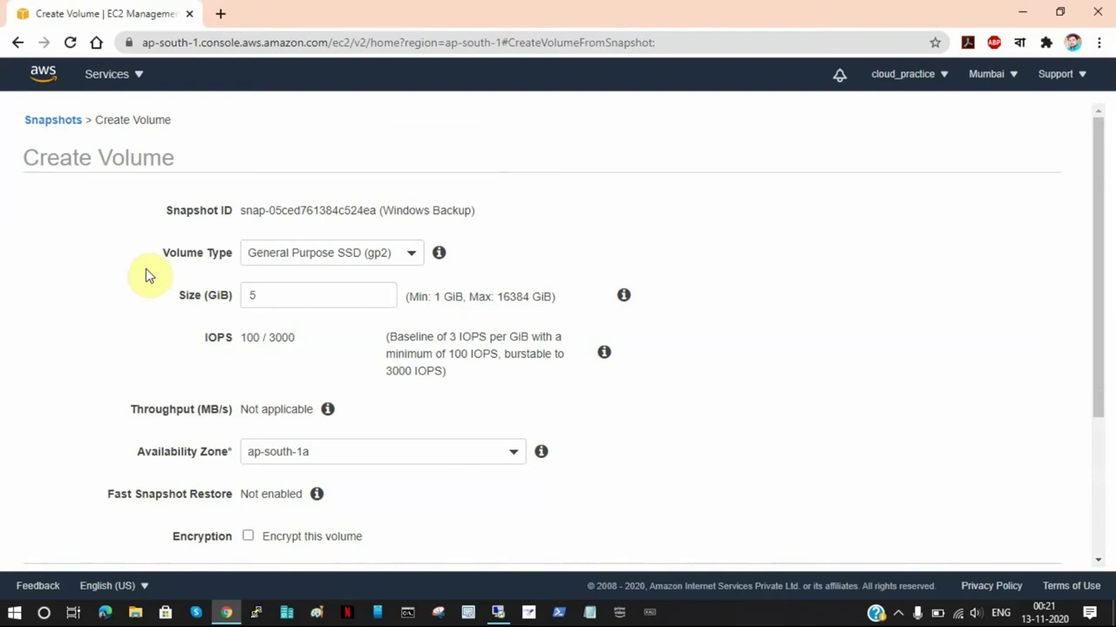
{"action": "scroll", "coordinate": [79, 314], "scroll_direction": "down", "scroll_amount": 3}
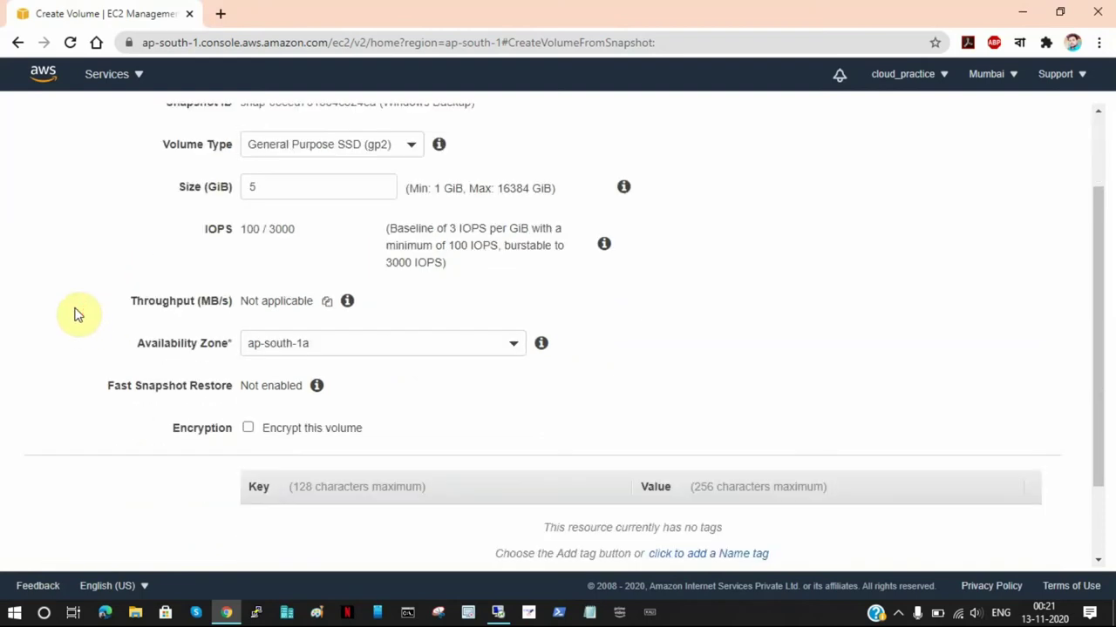
{"action": "scroll", "coordinate": [77, 312], "scroll_direction": "up", "scroll_amount": 3}
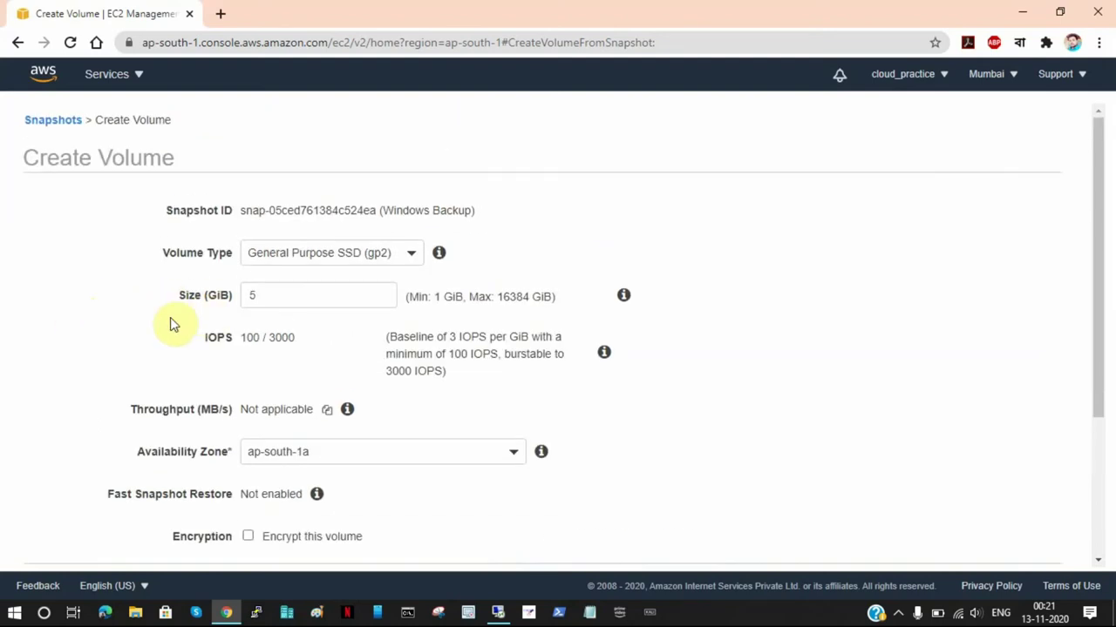
{"action": "scroll", "coordinate": [173, 319], "scroll_direction": "down", "scroll_amount": 3}
{"action": "left_click_drag", "start_coordinate": [173, 145], "coordinate": [224, 147]}
{"action": "left_click", "coordinate": [727, 261]}
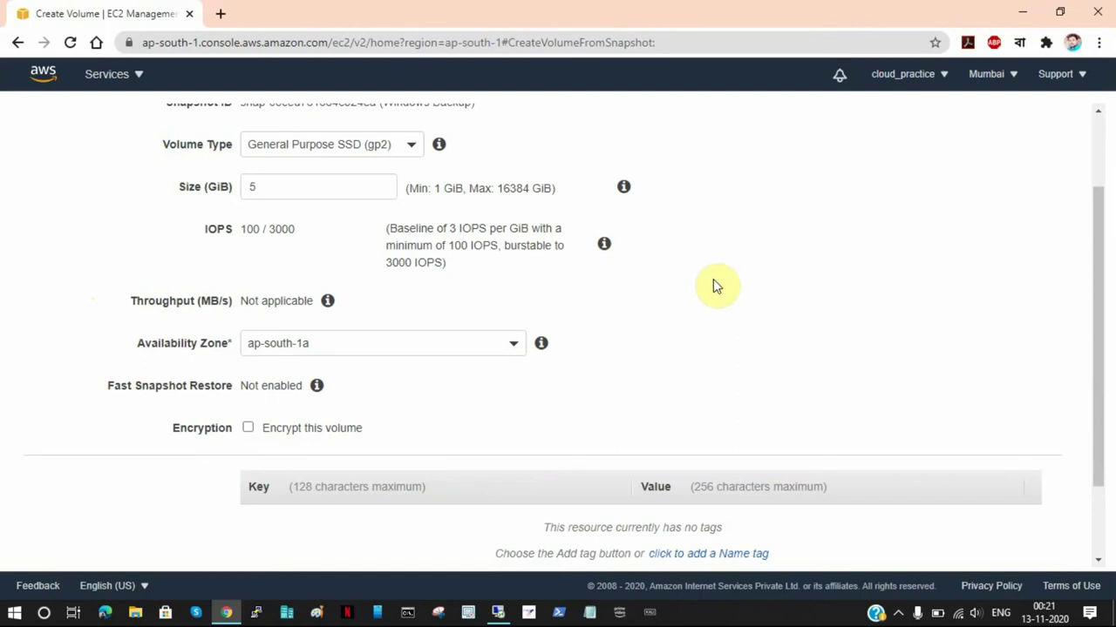
Choose General Purpose SSD (gp2) as the new volume's type.
{"action": "left_click", "coordinate": [438, 144]}
{"action": "left_click", "coordinate": [406, 149]}
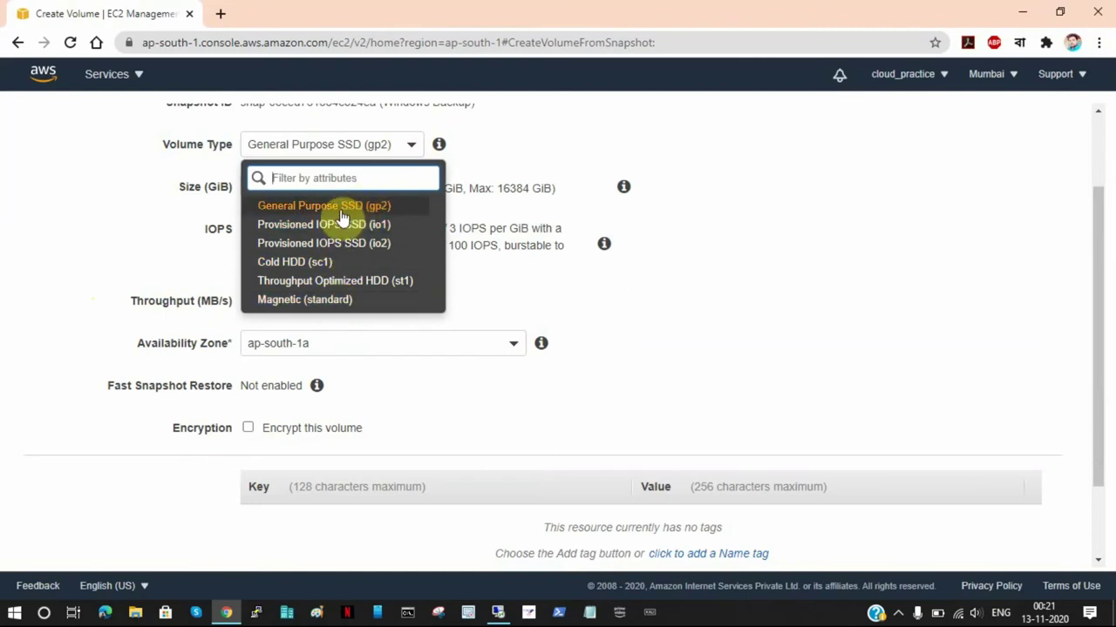
{"action": "left_click", "coordinate": [301, 214]}
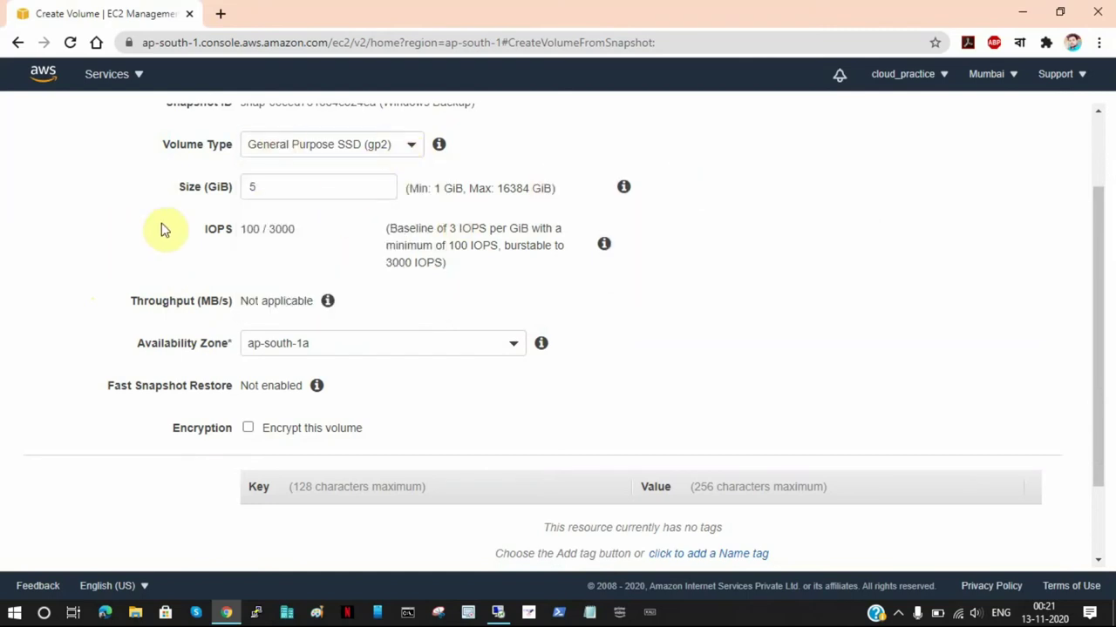
Try to set the new volume's size to 2 GiB.
{"action": "double_click", "coordinate": [257, 187]}
{"action": "left_click_drag", "start_coordinate": [262, 189], "coordinate": [246, 188]}
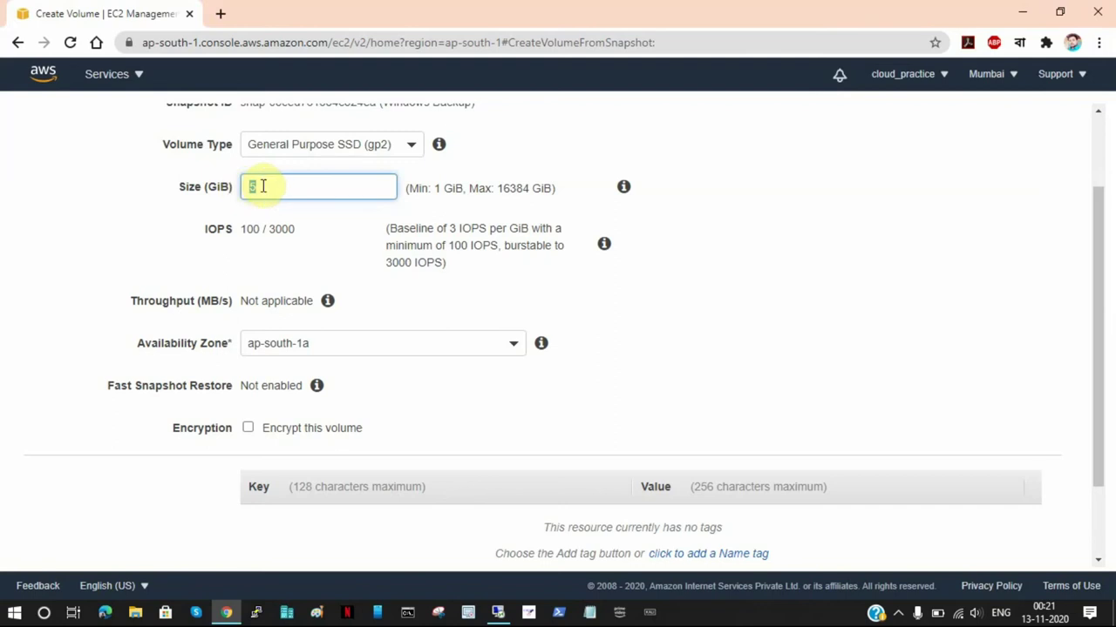
{"action": "type", "text": "2"}
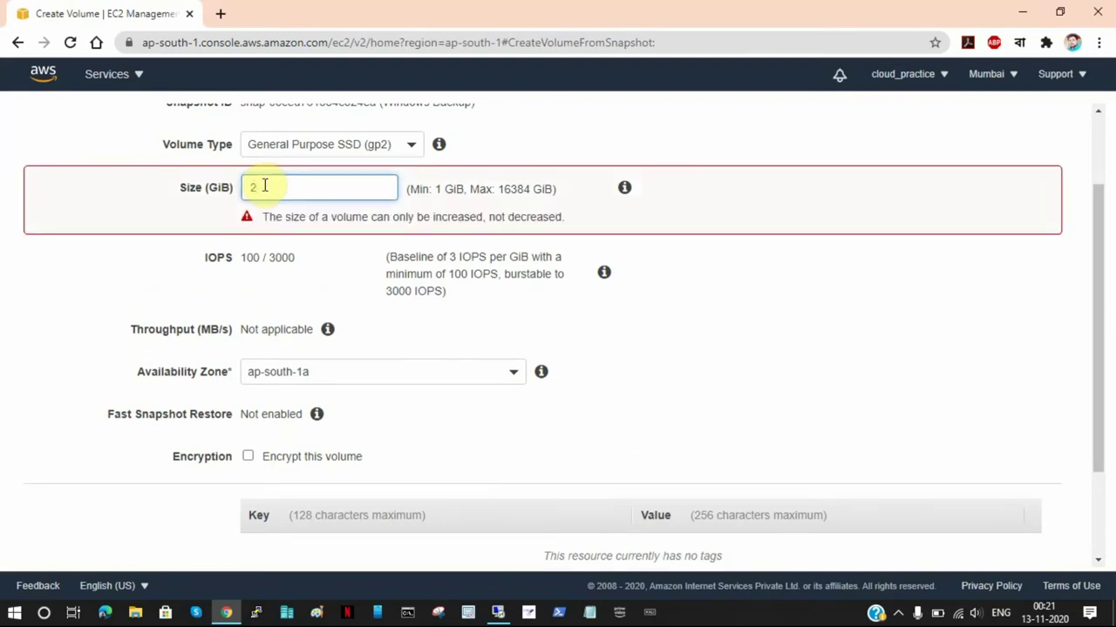
{"action": "key", "text": "BackSpace"}
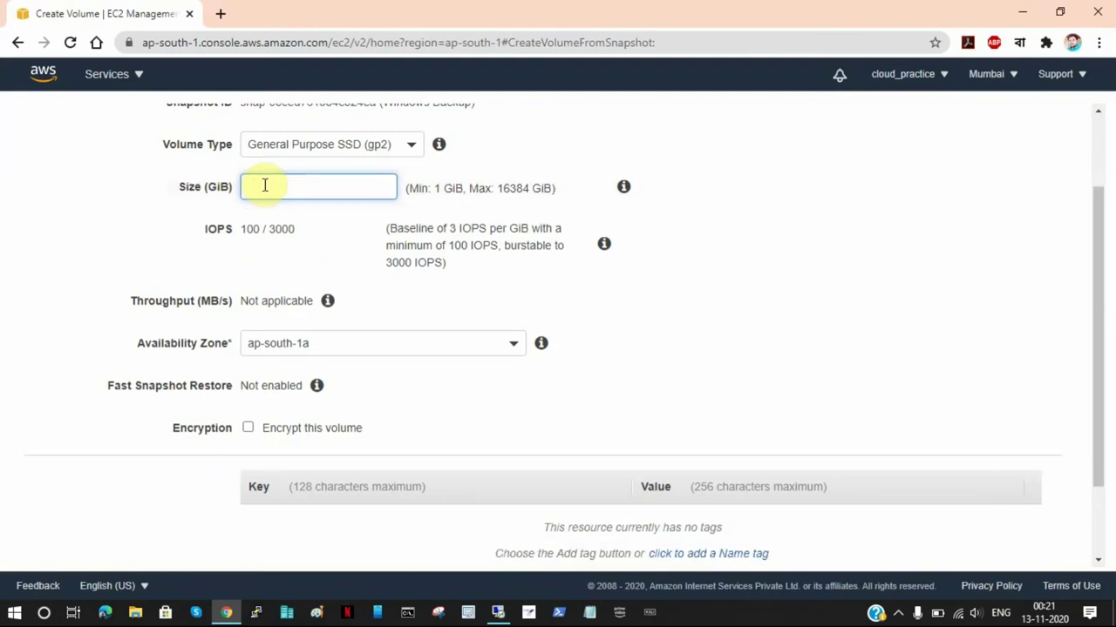
{"action": "left_click", "coordinate": [106, 217]}
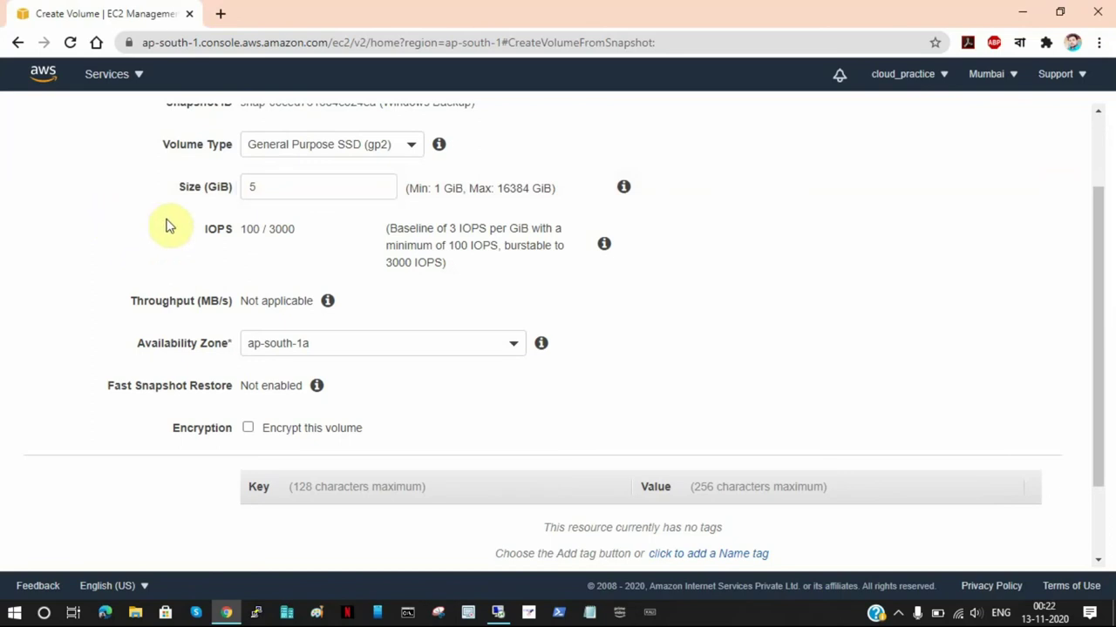
Review the Availability Zone choices and the other settings for the new volume.
{"action": "scroll", "coordinate": [59, 331], "scroll_direction": "down", "scroll_amount": 2}
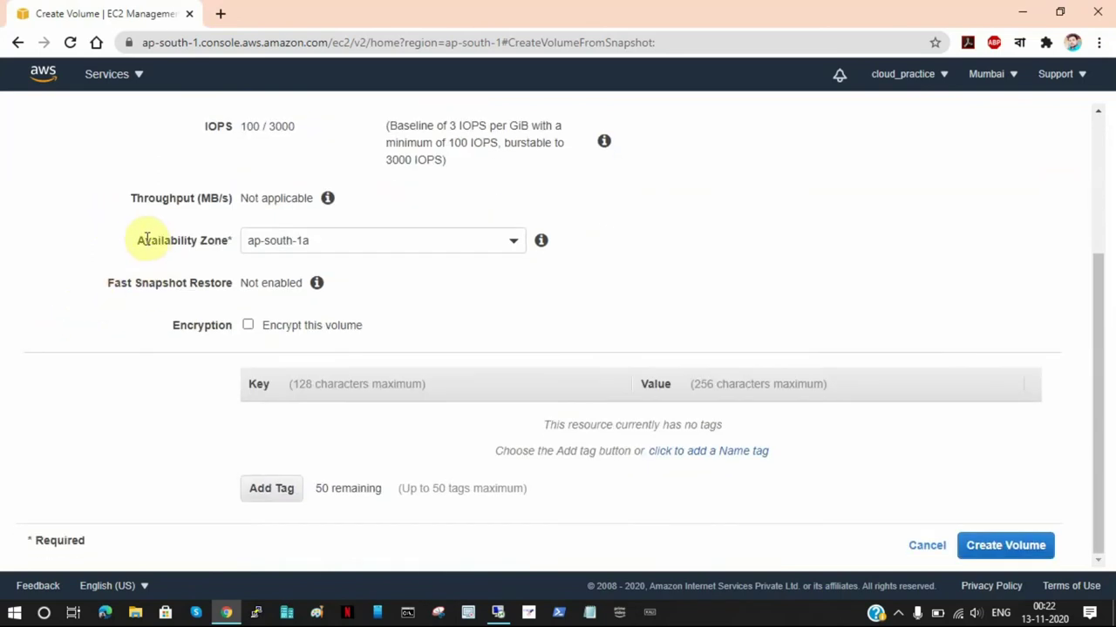
{"action": "left_click_drag", "start_coordinate": [140, 239], "coordinate": [236, 242]}
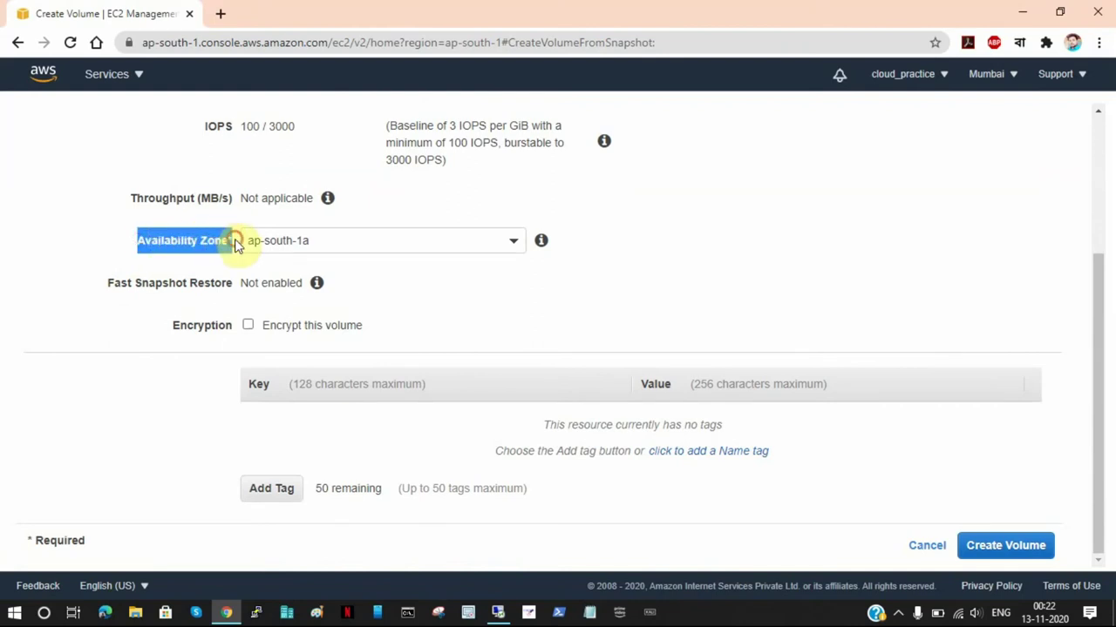
{"action": "left_click", "coordinate": [513, 245]}
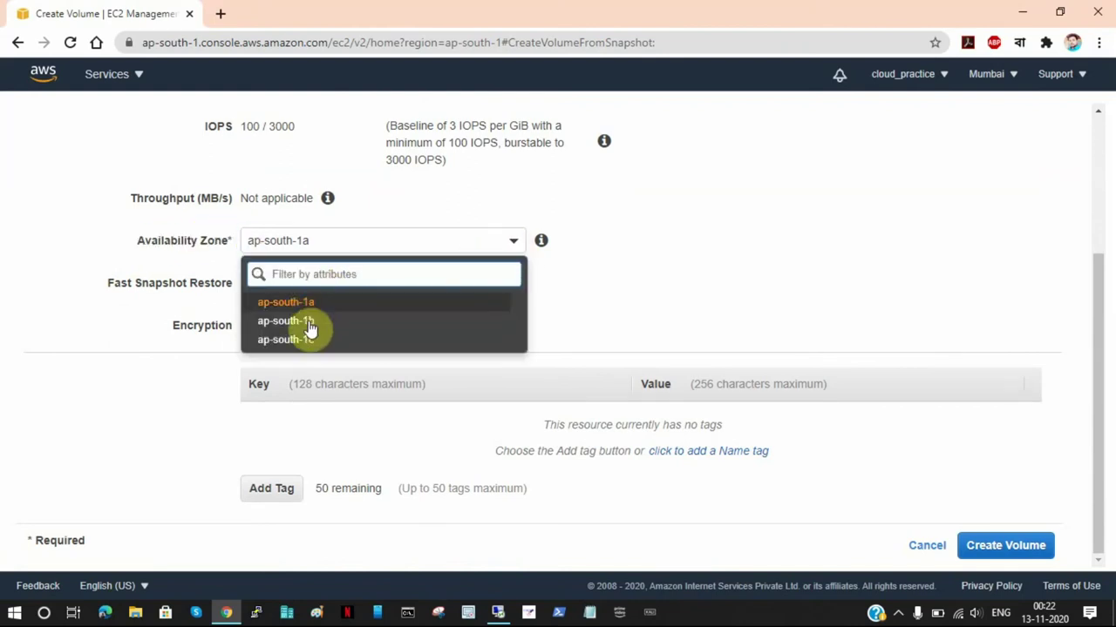
{"action": "left_click", "coordinate": [667, 247]}
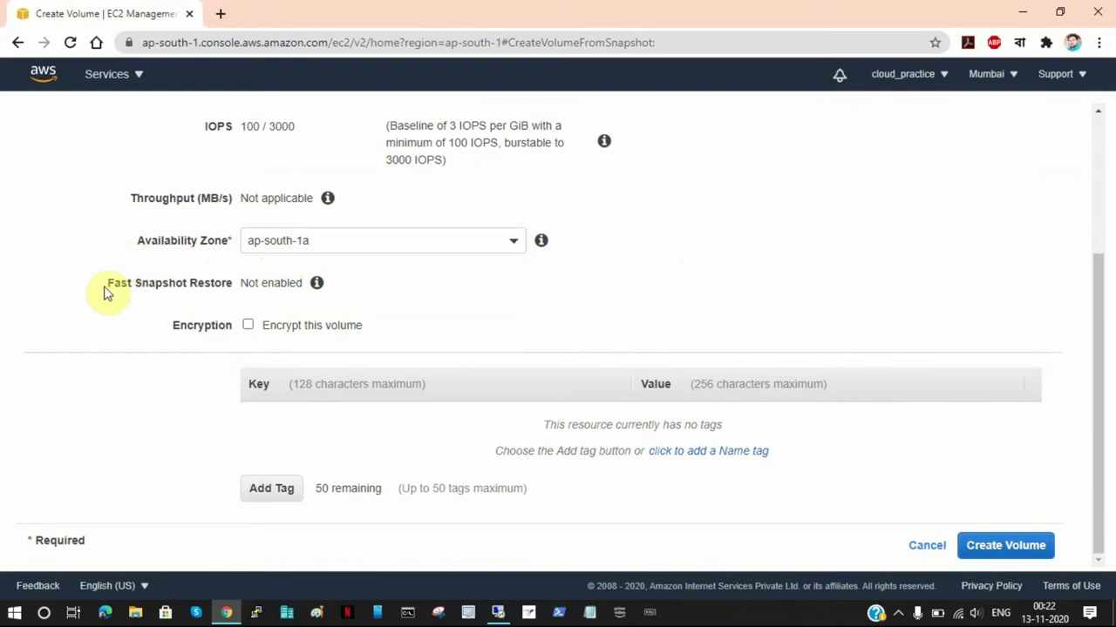
{"action": "scroll", "coordinate": [101, 319], "scroll_direction": "up", "scroll_amount": 1}
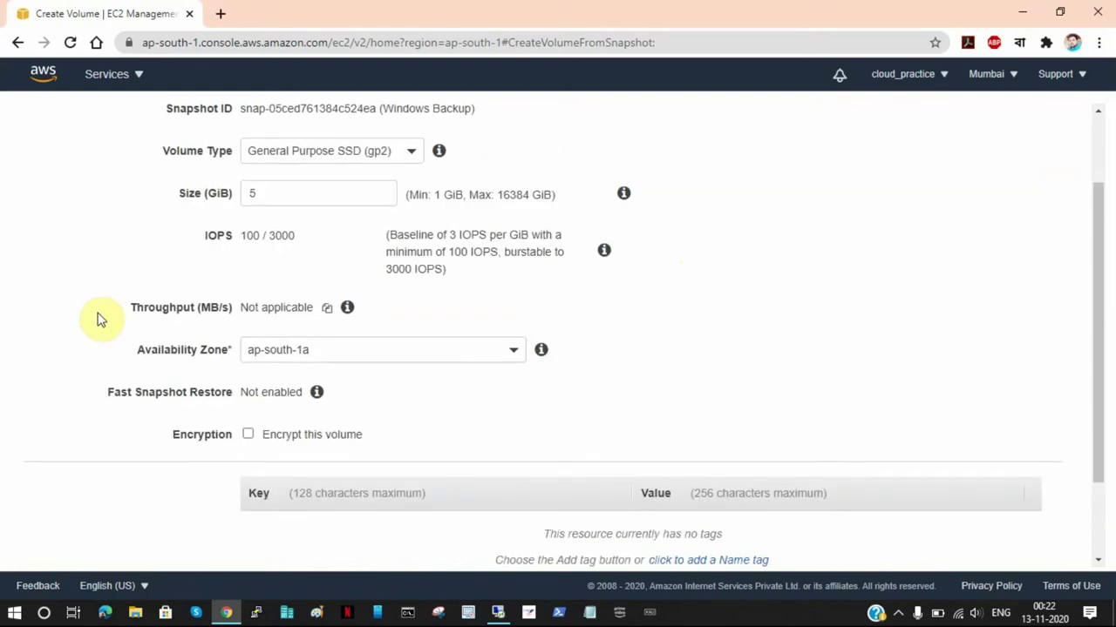
{"action": "scroll", "coordinate": [99, 319], "scroll_direction": "up", "scroll_amount": 1}
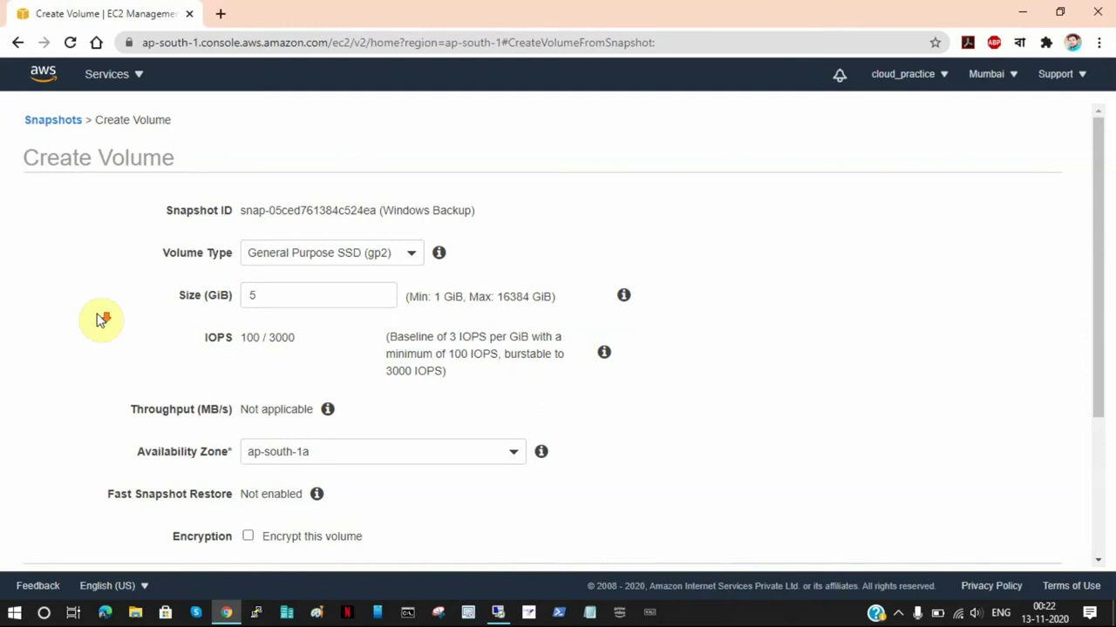
{"action": "scroll", "coordinate": [101, 320], "scroll_direction": "down", "scroll_amount": 1}
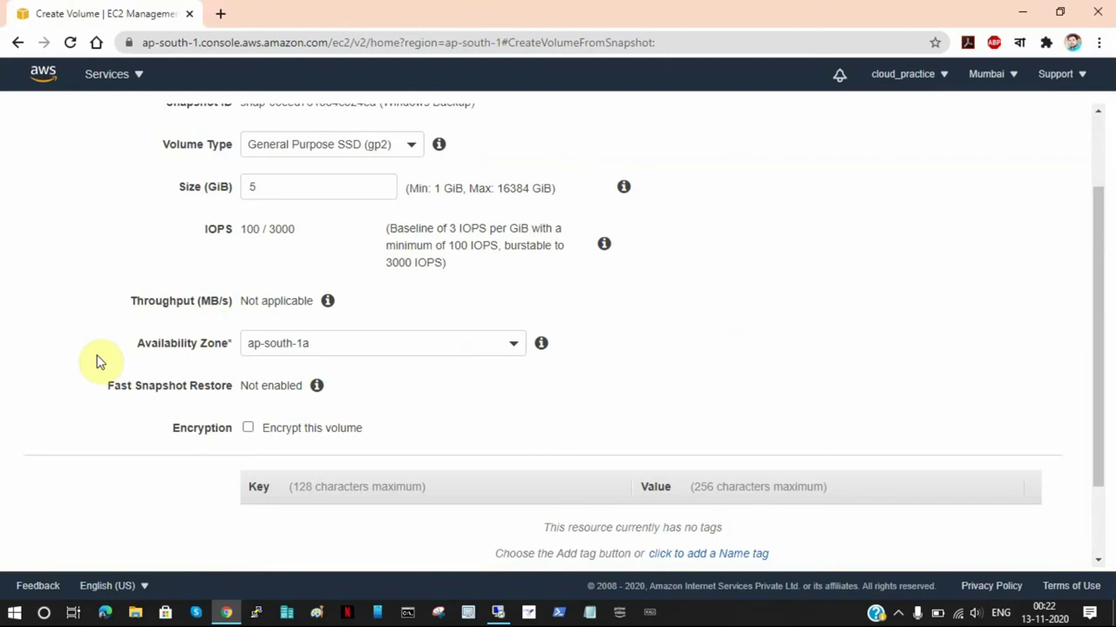
{"action": "scroll", "coordinate": [99, 376], "scroll_direction": "up", "scroll_amount": 2}
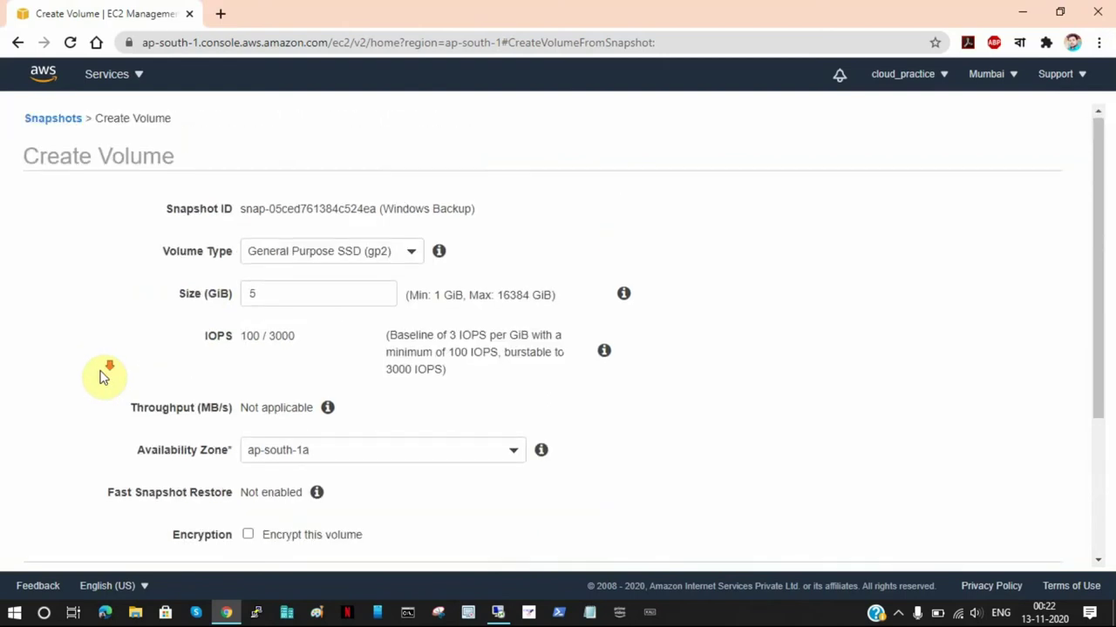
{"action": "scroll", "coordinate": [99, 377], "scroll_direction": "down", "scroll_amount": 3}
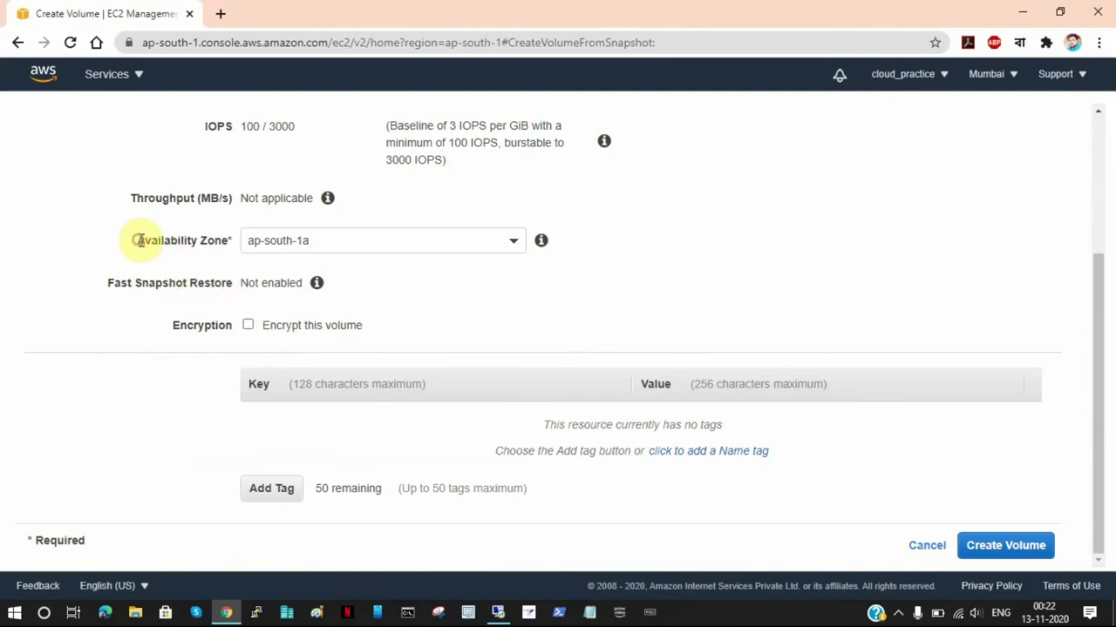
{"action": "left_click_drag", "start_coordinate": [137, 240], "coordinate": [226, 244]}
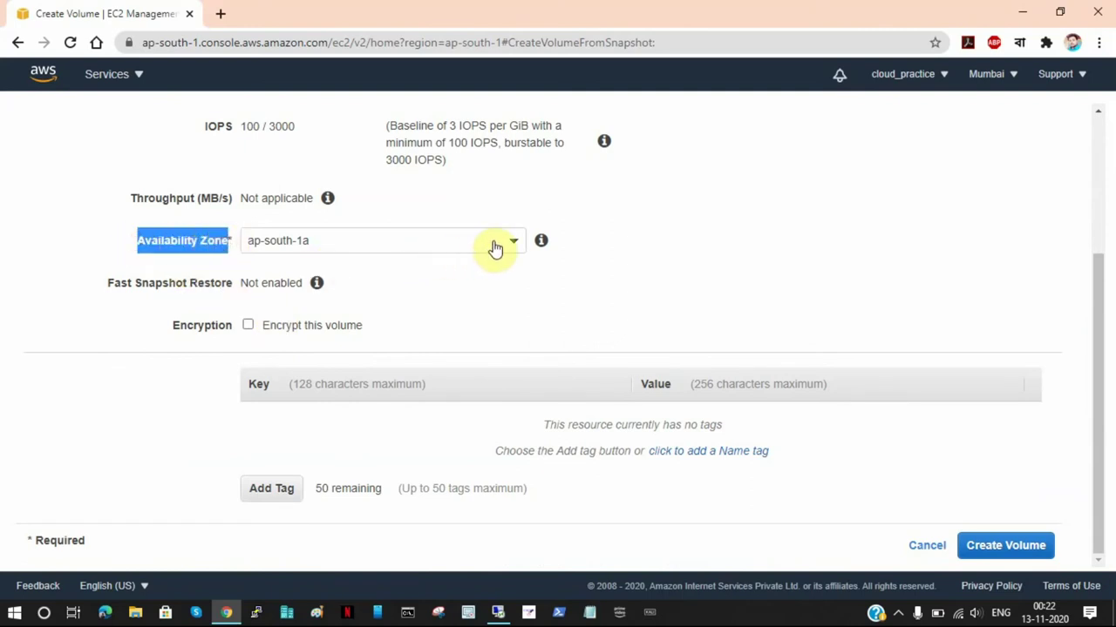
{"action": "left_click", "coordinate": [660, 244]}
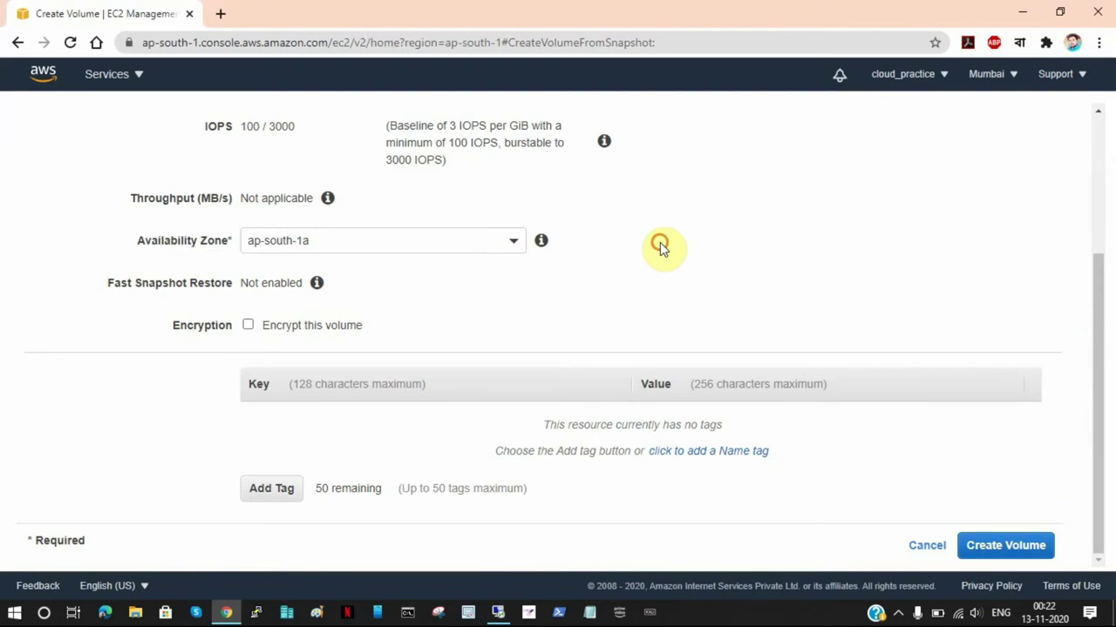
Set the new volume's Availability Zone to ap-south-1b.
{"action": "scroll", "coordinate": [718, 304], "scroll_direction": "up", "scroll_amount": 2}
{"action": "left_click", "coordinate": [503, 361]}
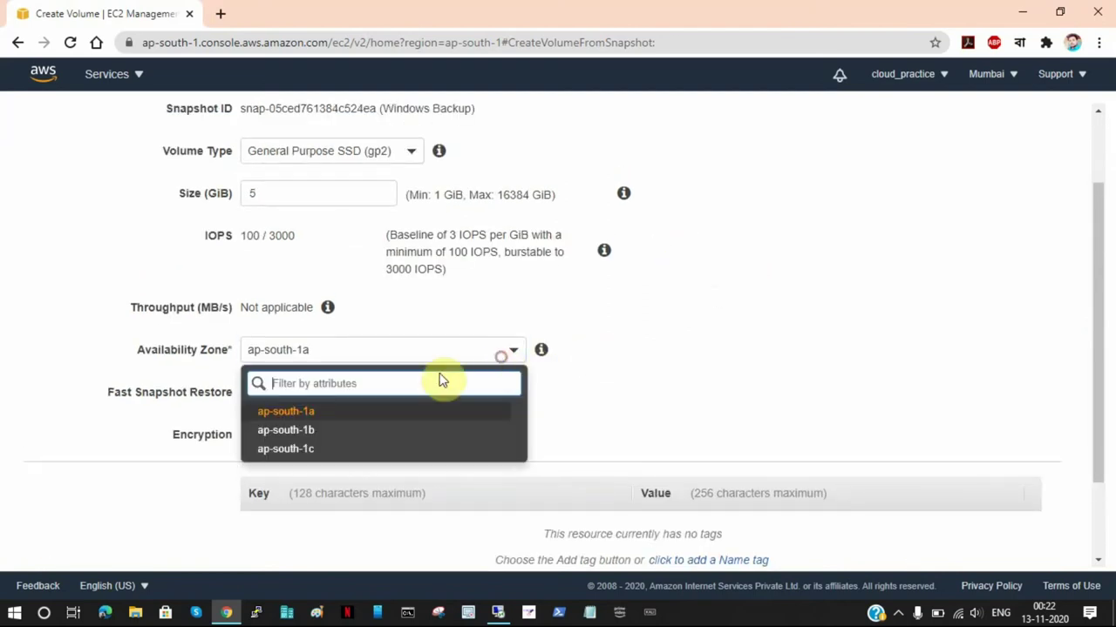
{"action": "left_click", "coordinate": [308, 431]}
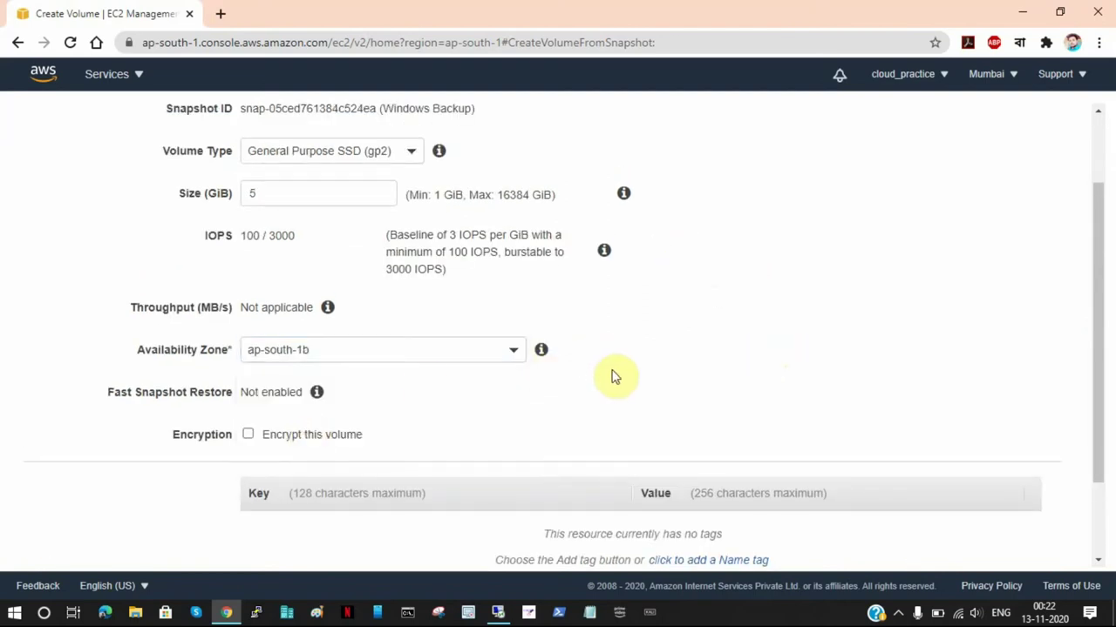
{"action": "scroll", "coordinate": [180, 387], "scroll_direction": "down", "scroll_amount": 2}
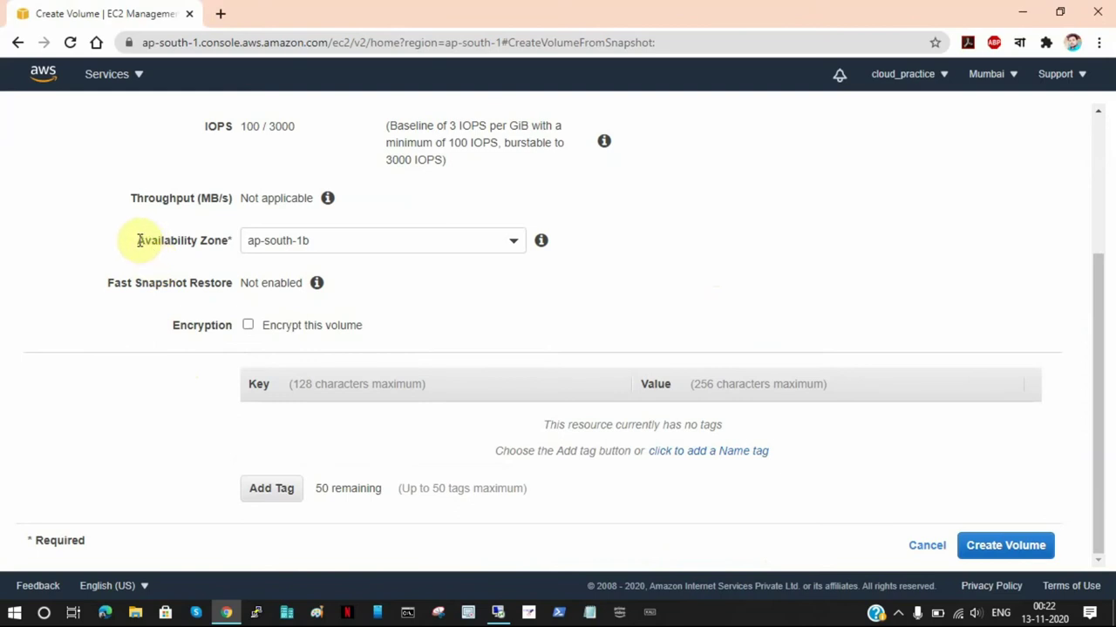
{"action": "left_click_drag", "start_coordinate": [138, 240], "coordinate": [233, 248]}
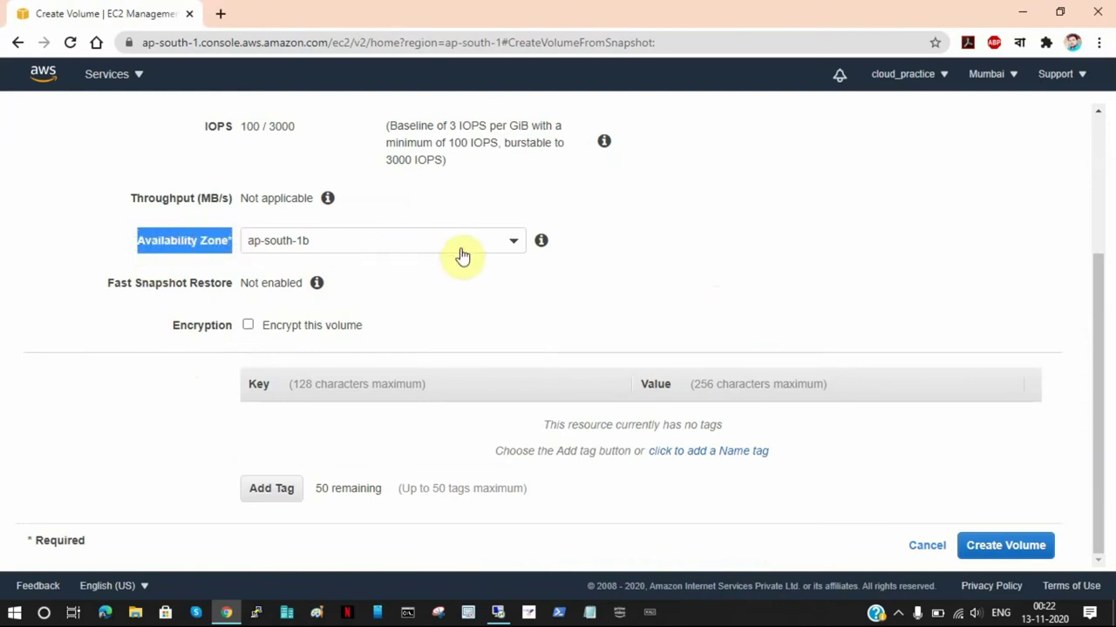
{"action": "left_click", "coordinate": [610, 269]}
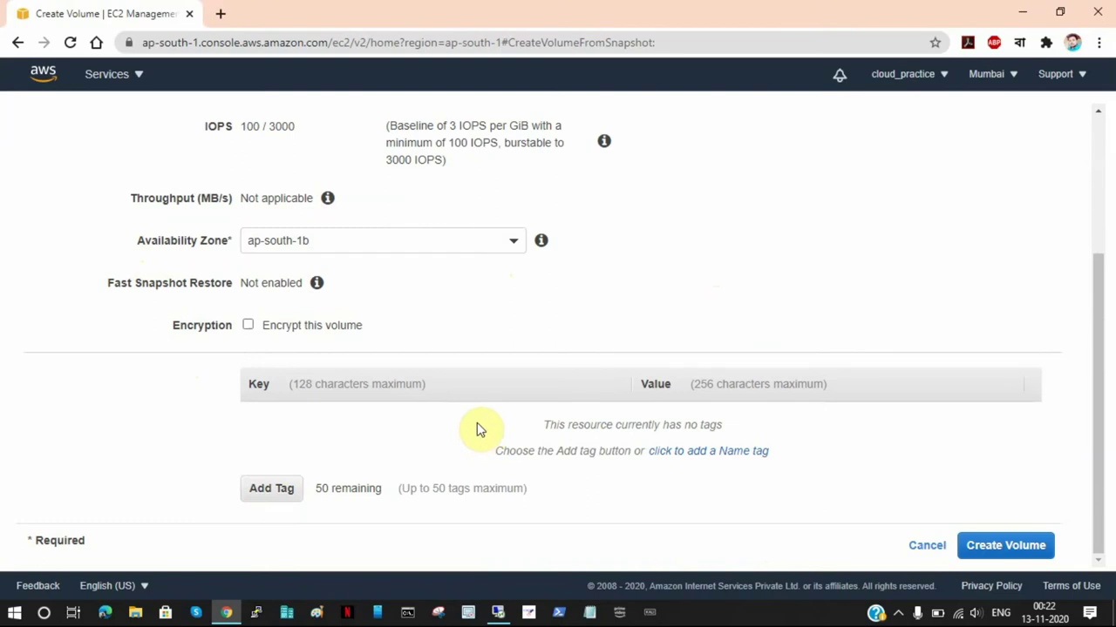
Leave encryption off, create the volume from the snapshot, and return to the Snapshots list.
{"action": "left_click_drag", "start_coordinate": [173, 329], "coordinate": [311, 334]}
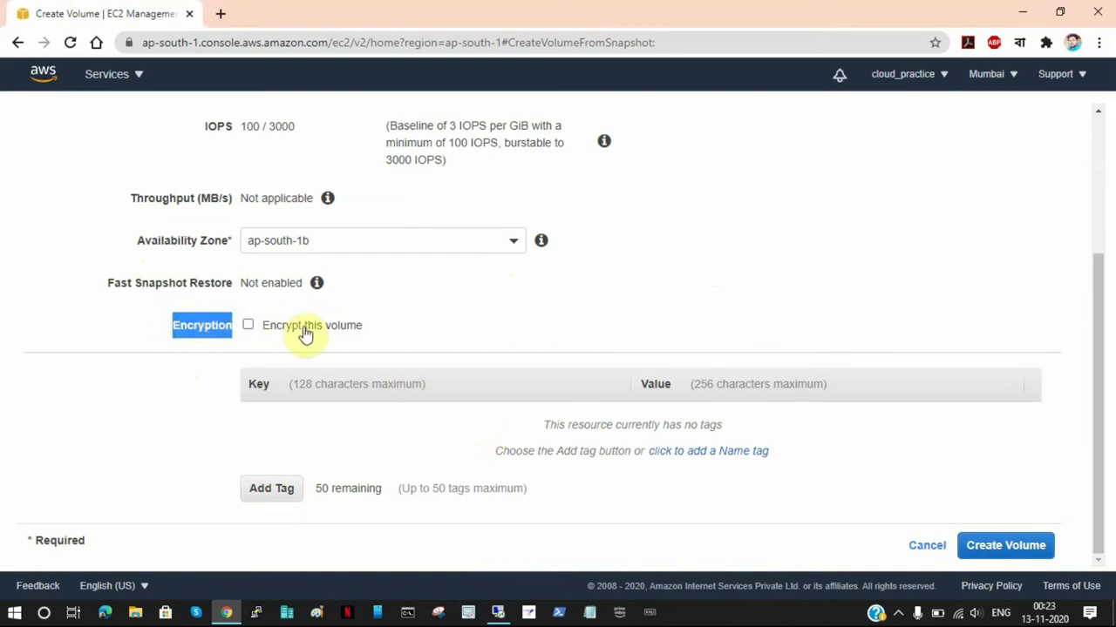
{"action": "left_click", "coordinate": [185, 325]}
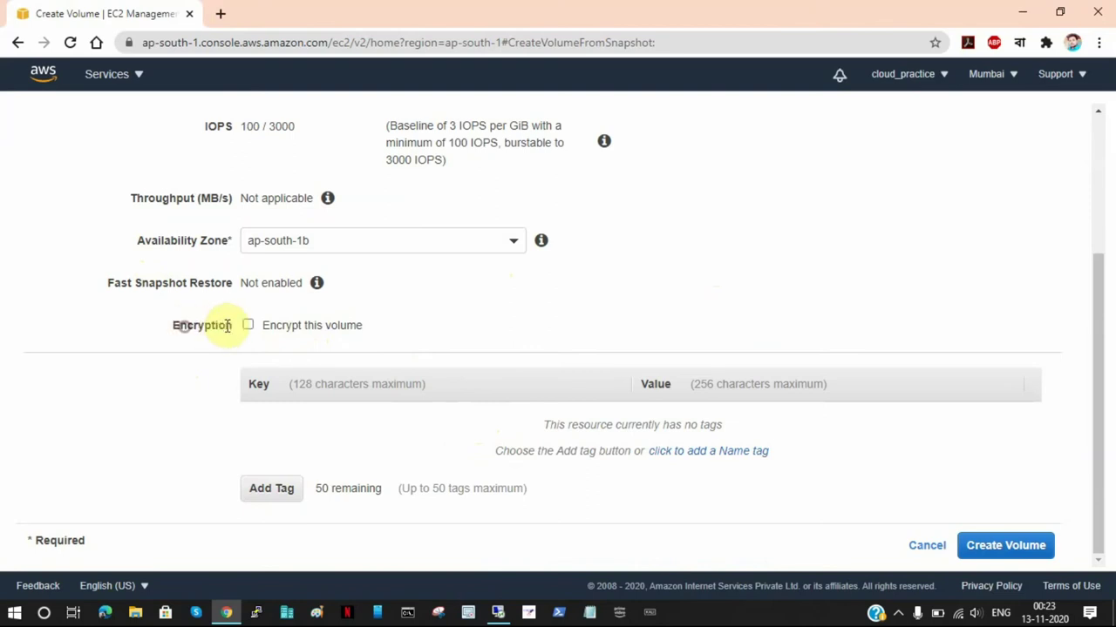
{"action": "left_click", "coordinate": [1004, 548]}
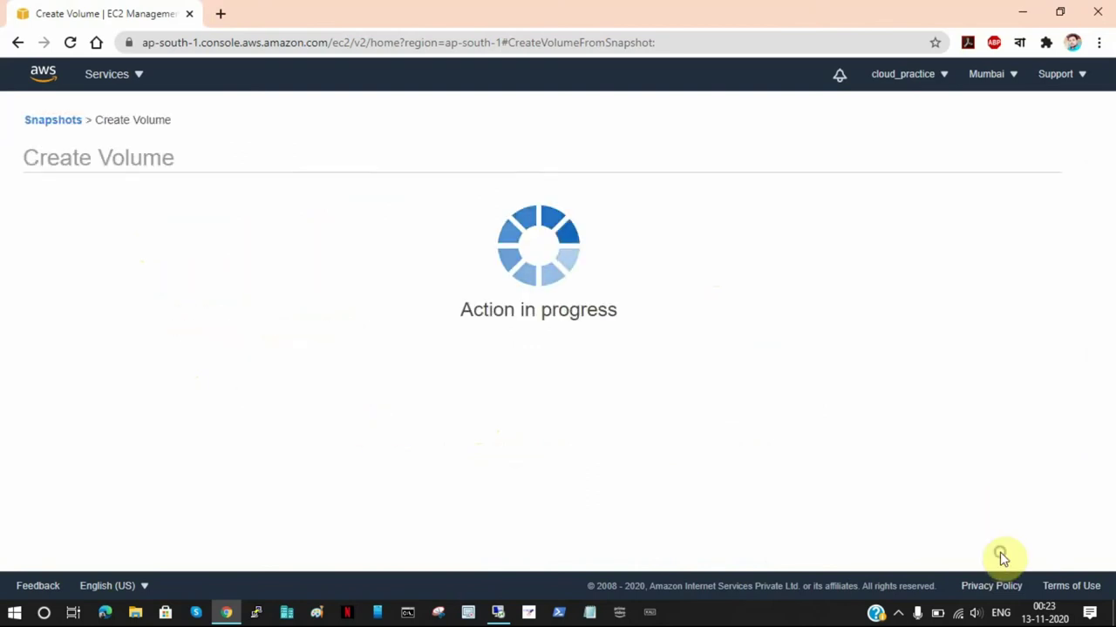
{"action": "left_click", "coordinate": [770, 310]}
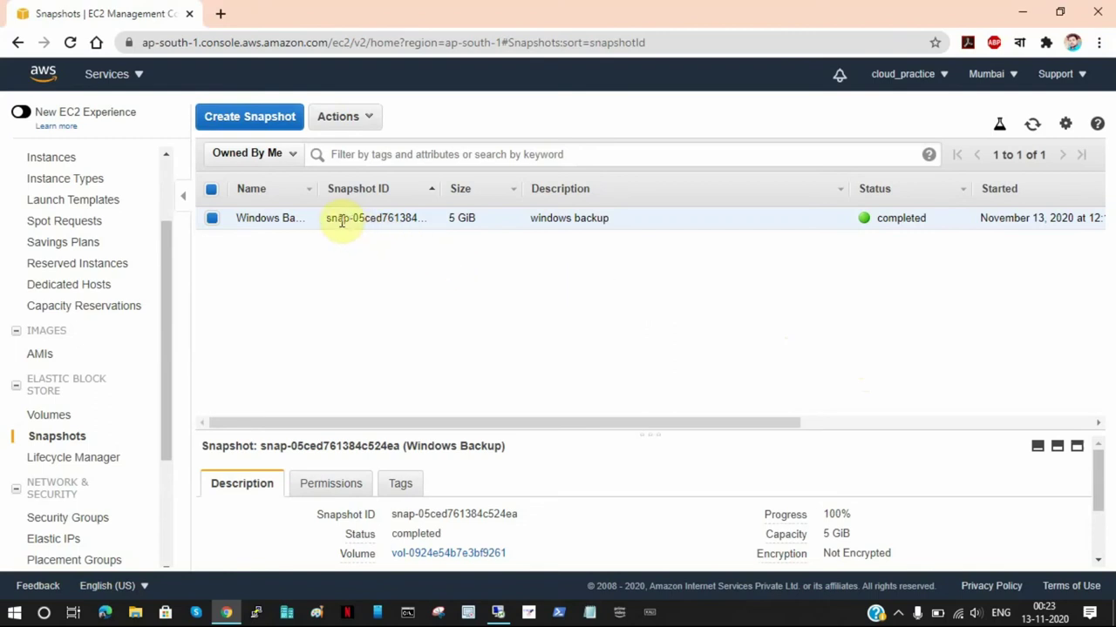
Open the Volumes list and examine the entry for the volume restored from the snapshot.
{"action": "left_click_drag", "start_coordinate": [344, 220], "coordinate": [628, 264]}
{"action": "left_click", "coordinate": [628, 266]}
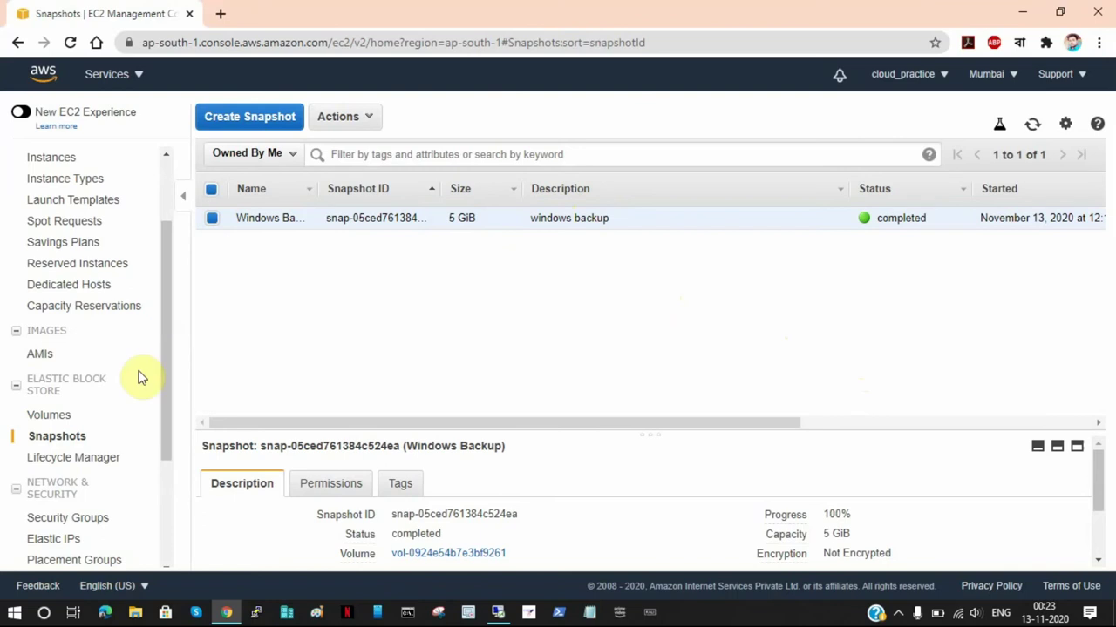
{"action": "left_click", "coordinate": [49, 416]}
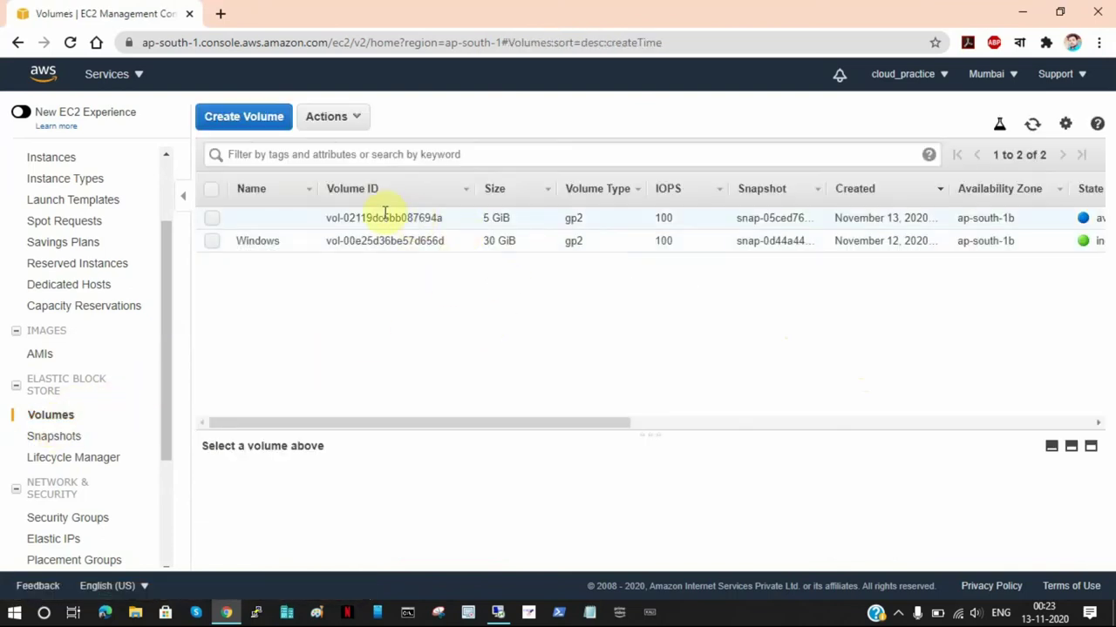
{"action": "left_click_drag", "start_coordinate": [347, 218], "coordinate": [475, 219]}
{"action": "left_click", "coordinate": [521, 308]}
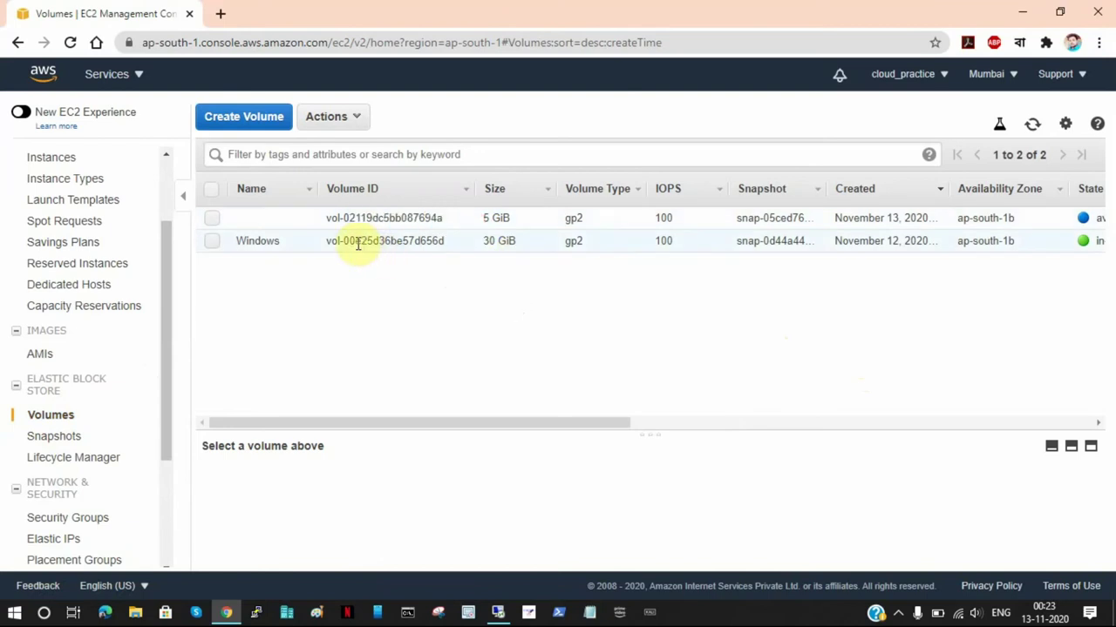
Name the unnamed 5 GiB volume "extra".
{"action": "left_click", "coordinate": [572, 218]}
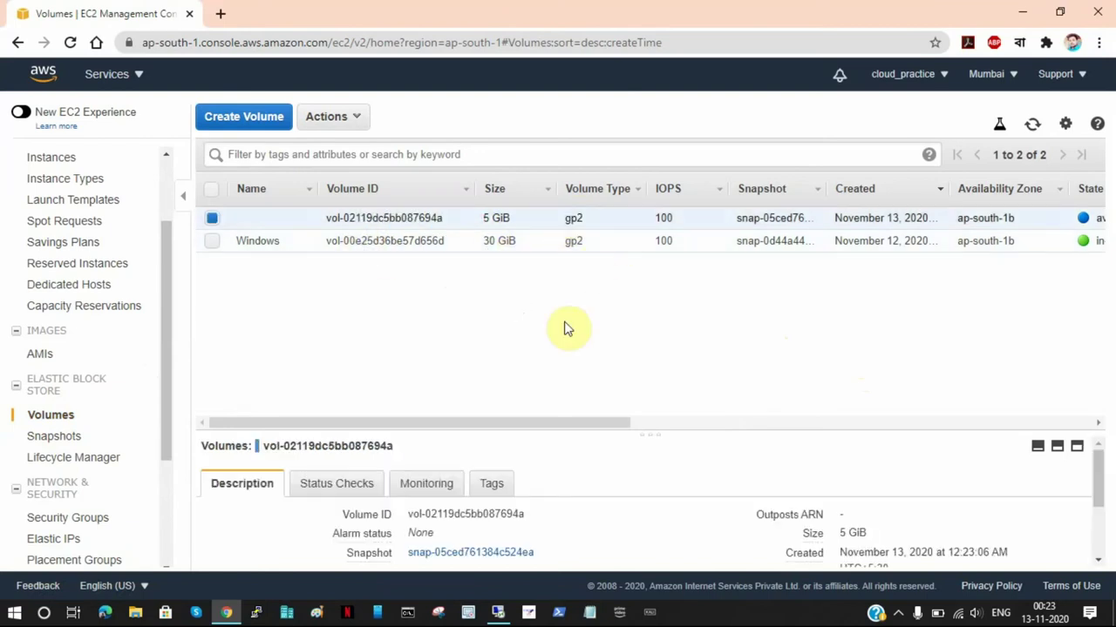
{"action": "left_click", "coordinate": [300, 217]}
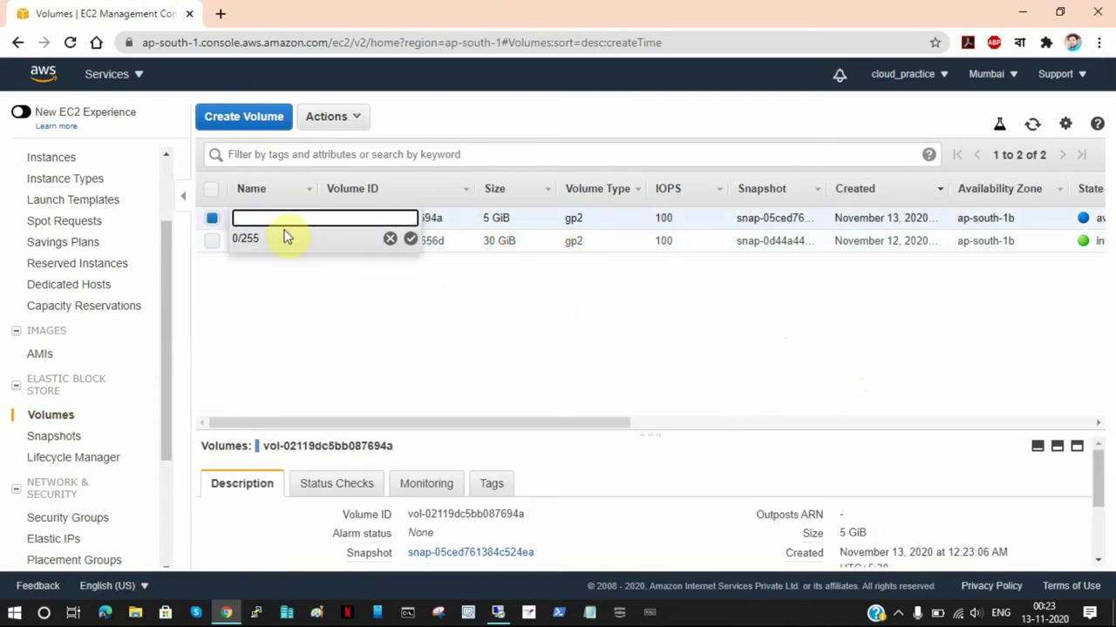
{"action": "type", "text": "extra"}
{"action": "key", "text": "Return"}
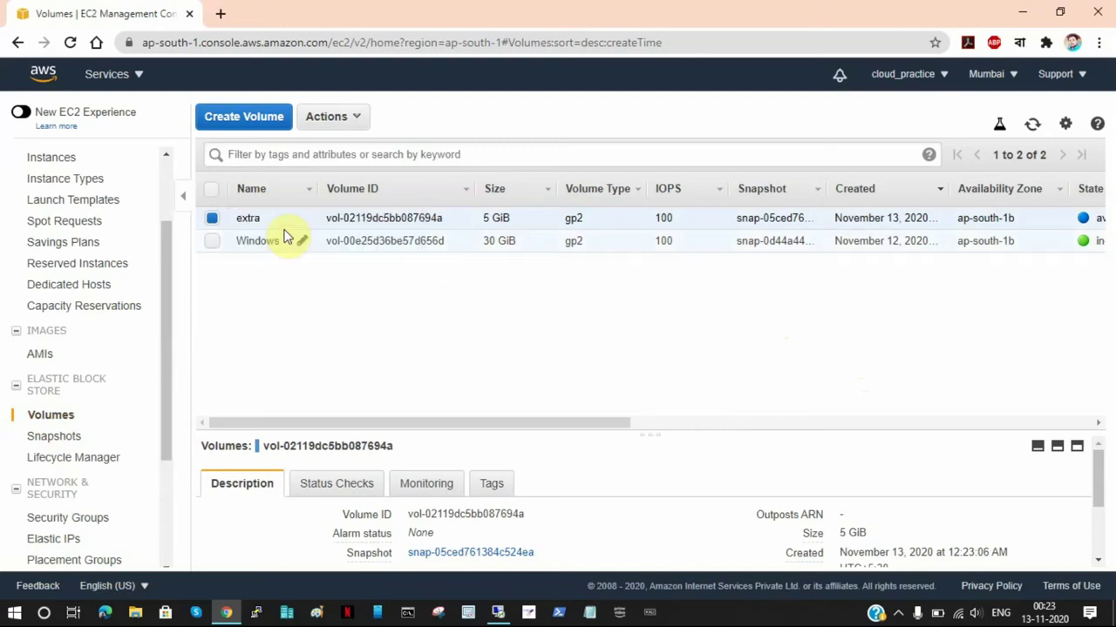
{"action": "left_click", "coordinate": [535, 331]}
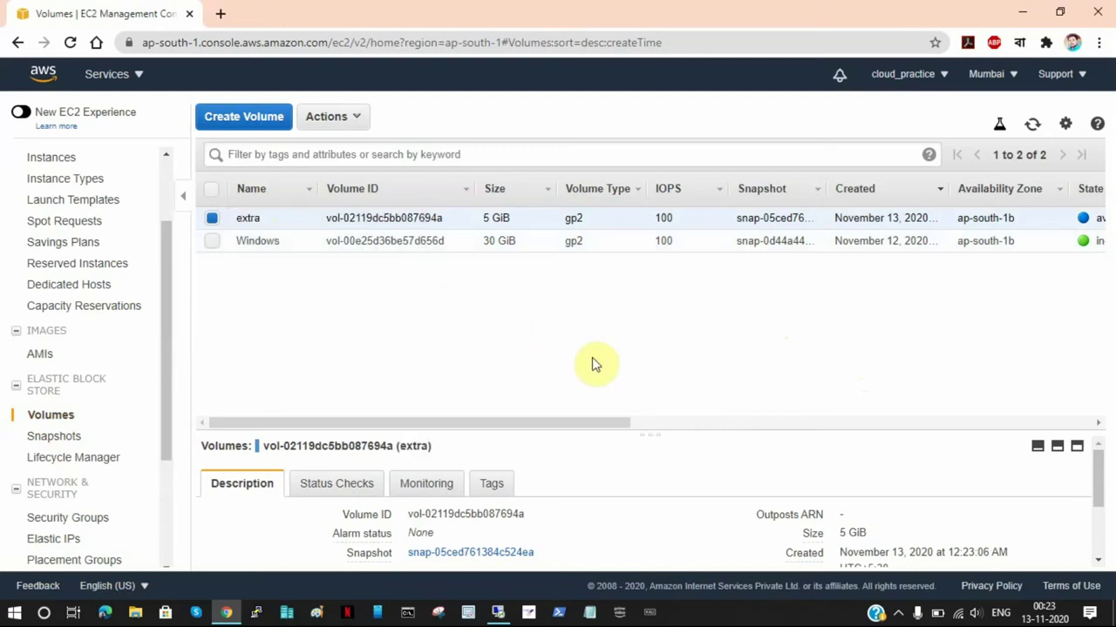
Switch to the Windows instance's remote desktop and refresh This PC to check which drives are listed.
{"action": "left_click", "coordinate": [511, 615]}
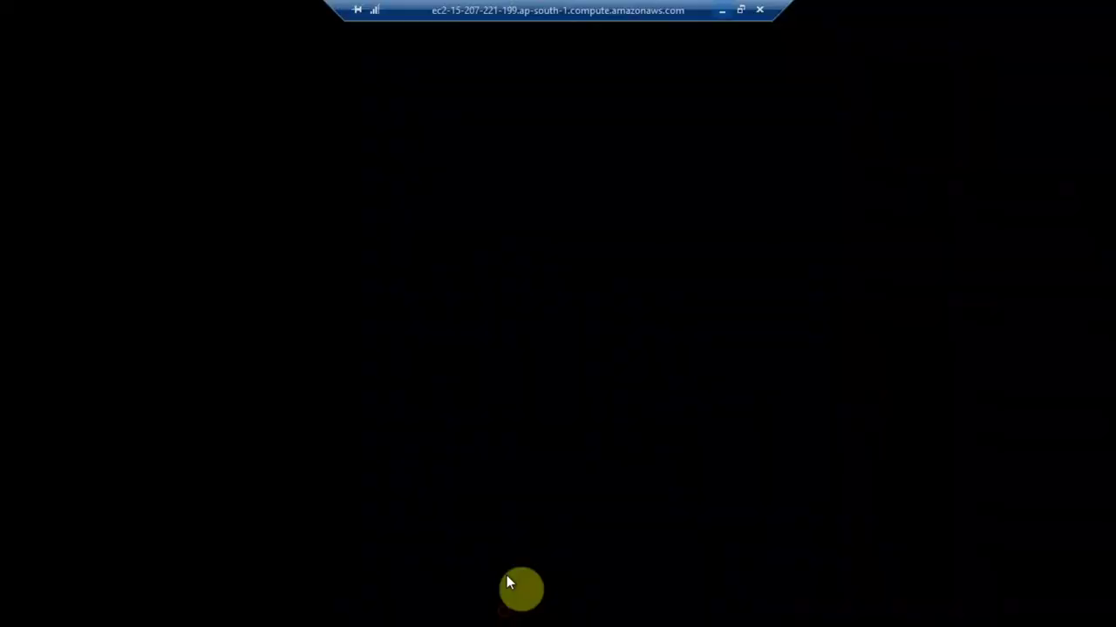
{"action": "right_click", "coordinate": [671, 359]}
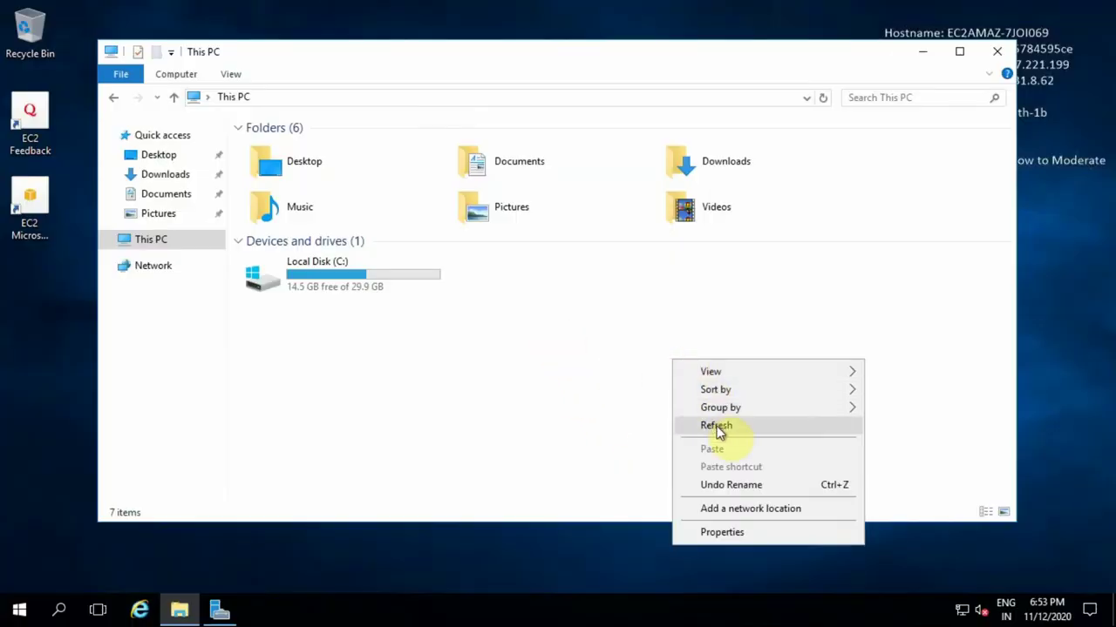
{"action": "left_click", "coordinate": [720, 427]}
{"action": "right_click", "coordinate": [705, 377]}
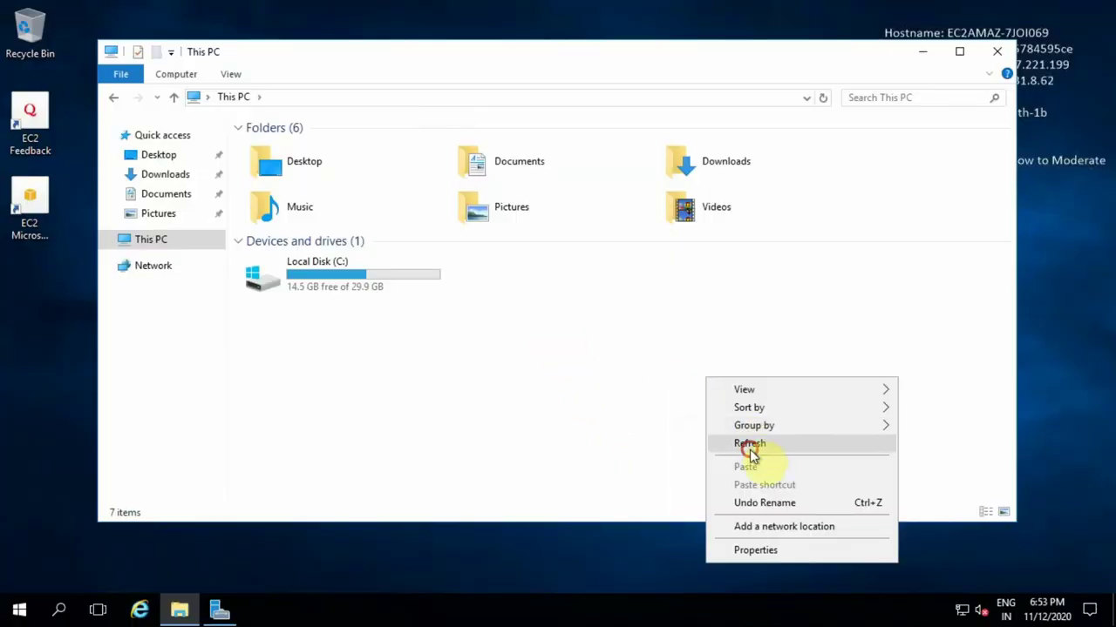
{"action": "left_click", "coordinate": [749, 444]}
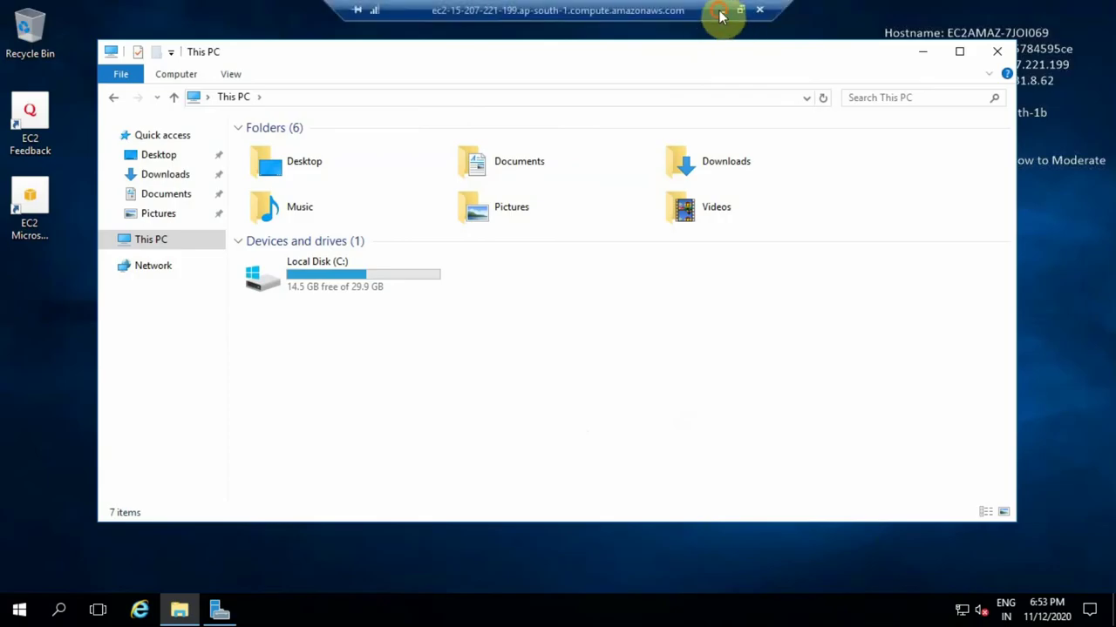
Return to the EC2 console in the browser and compare the State of the extra and Windows volumes.
{"action": "left_click", "coordinate": [722, 11]}
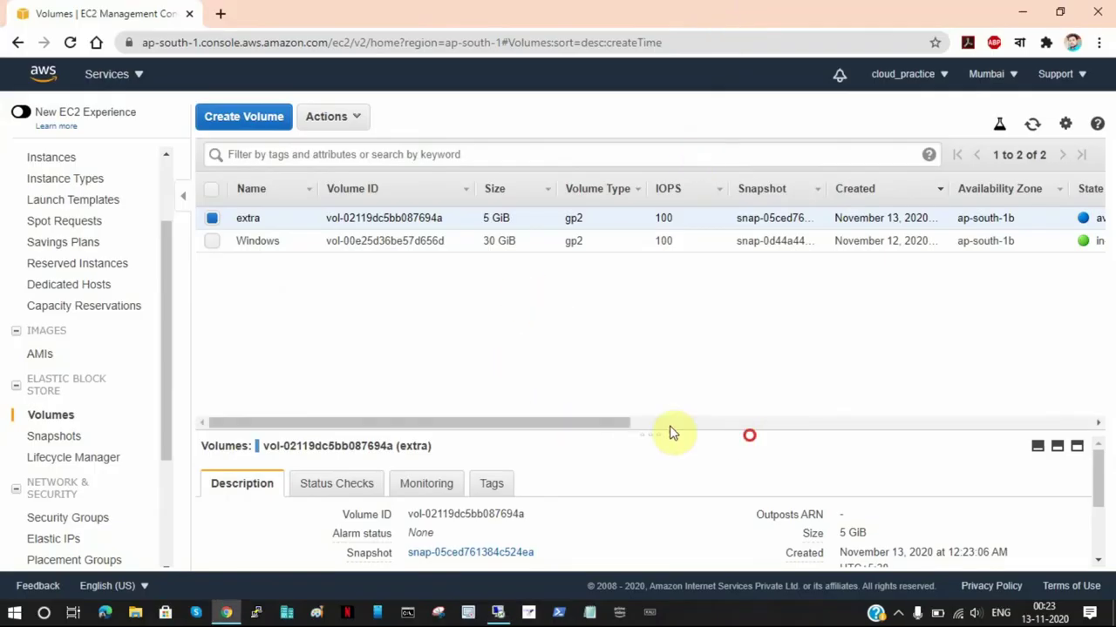
{"action": "left_click_drag", "start_coordinate": [615, 423], "coordinate": [788, 427]}
{"action": "left_click_drag", "start_coordinate": [751, 220], "coordinate": [791, 219]}
{"action": "left_click", "coordinate": [767, 240]}
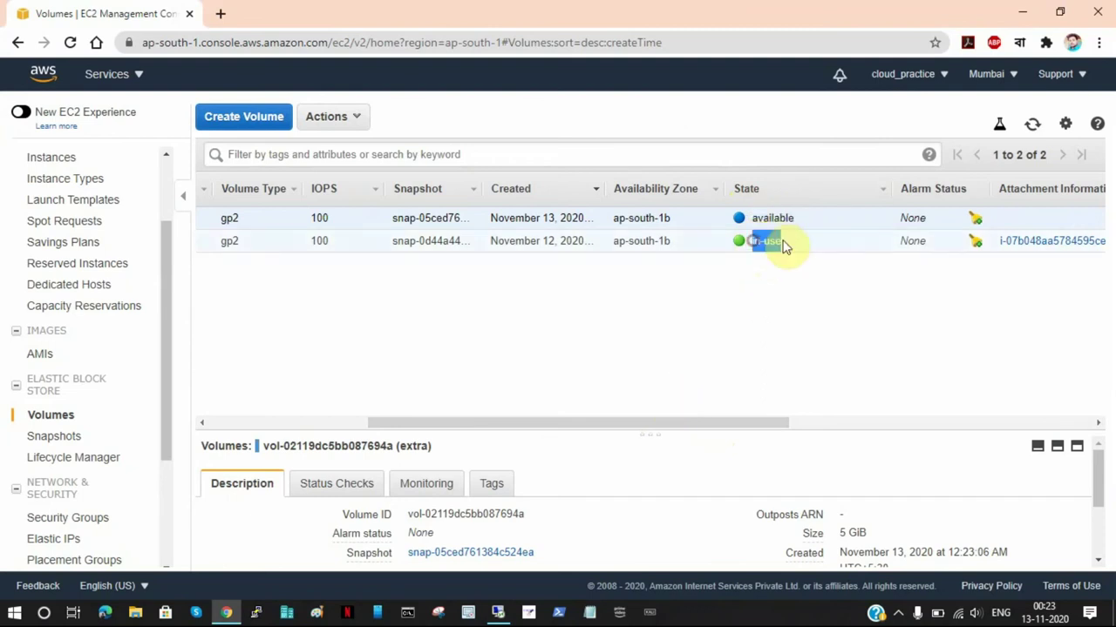
{"action": "left_click_drag", "start_coordinate": [705, 424], "coordinate": [397, 389]}
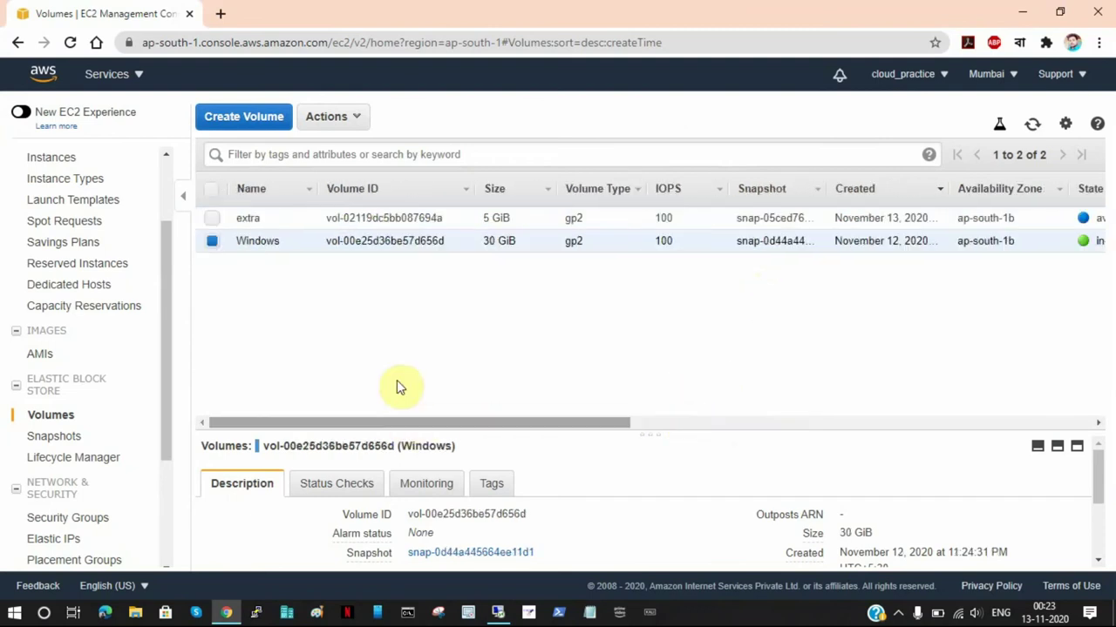
Attach the extra volume to the running Windows instance, and refresh the Volumes list to check its state.
{"action": "left_click", "coordinate": [213, 219]}
{"action": "left_click_drag", "start_coordinate": [403, 219], "coordinate": [379, 216]}
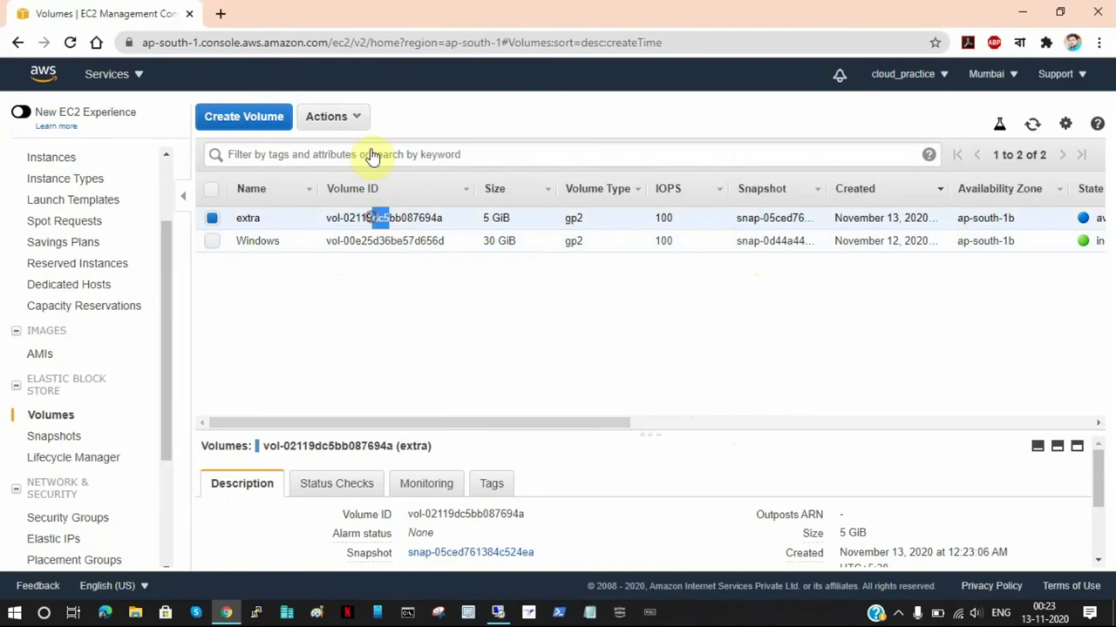
{"action": "left_click", "coordinate": [349, 116]}
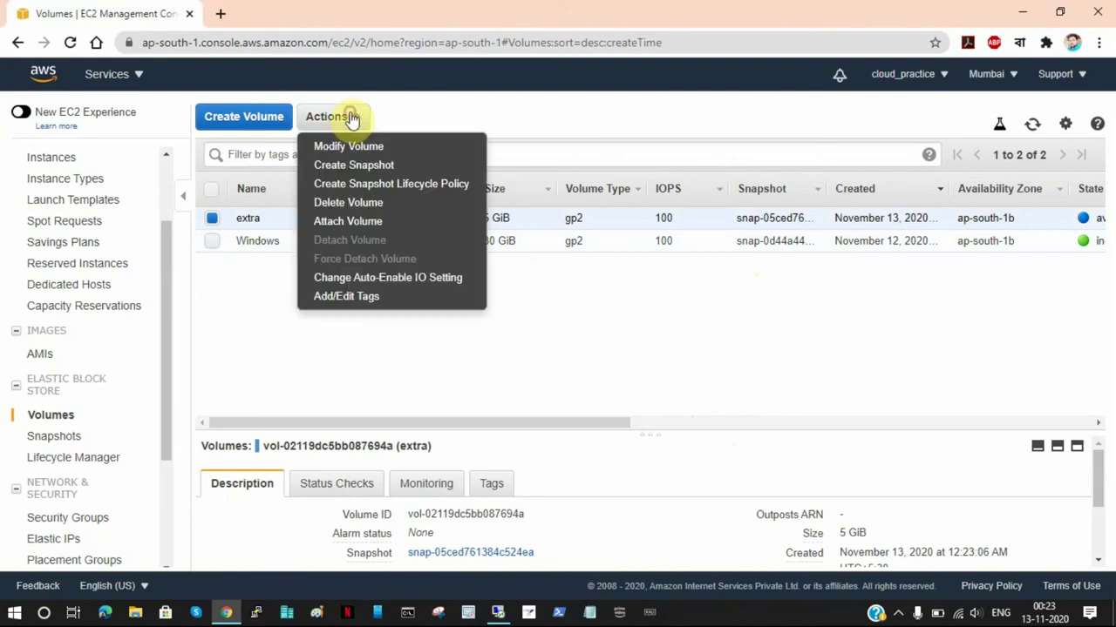
{"action": "left_click", "coordinate": [377, 225]}
{"action": "left_click", "coordinate": [680, 328]}
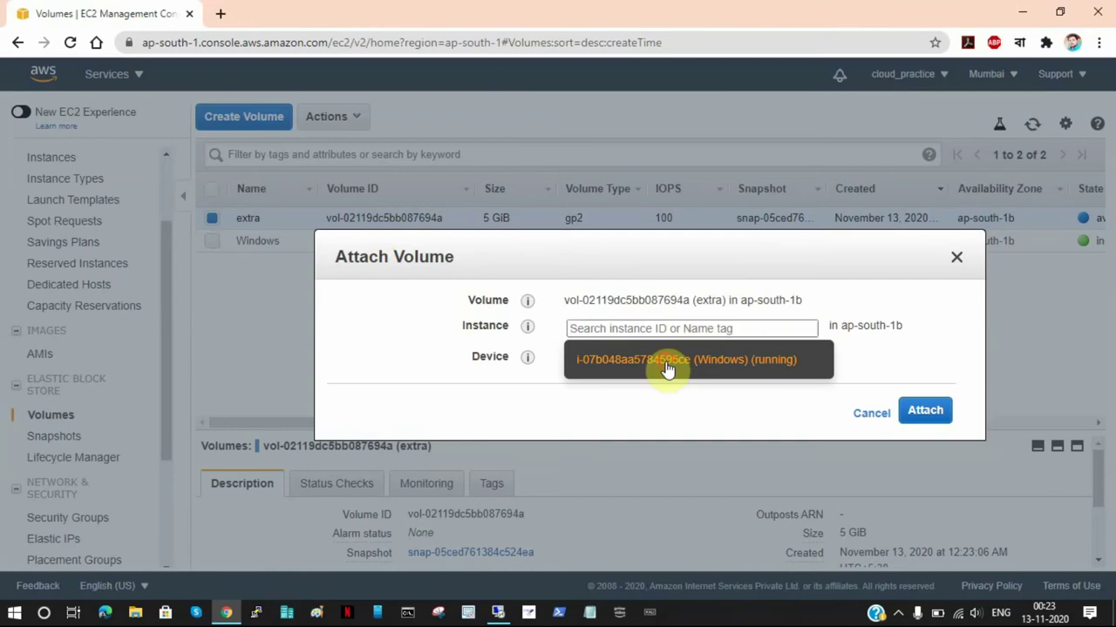
{"action": "left_click", "coordinate": [667, 370]}
{"action": "left_click", "coordinate": [928, 429]}
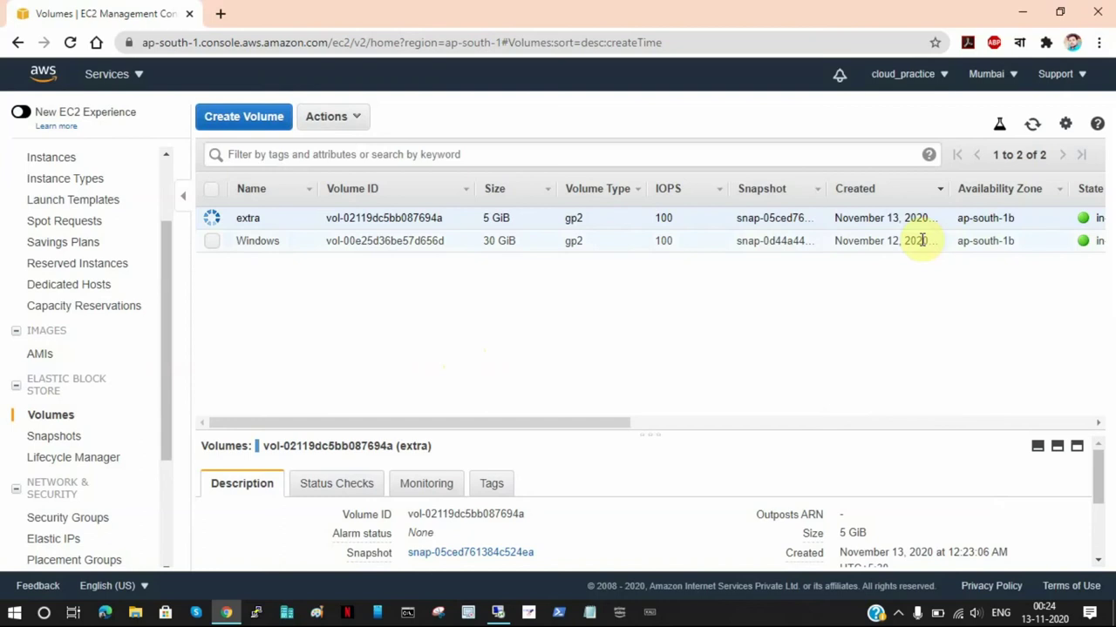
{"action": "left_click", "coordinate": [1032, 125]}
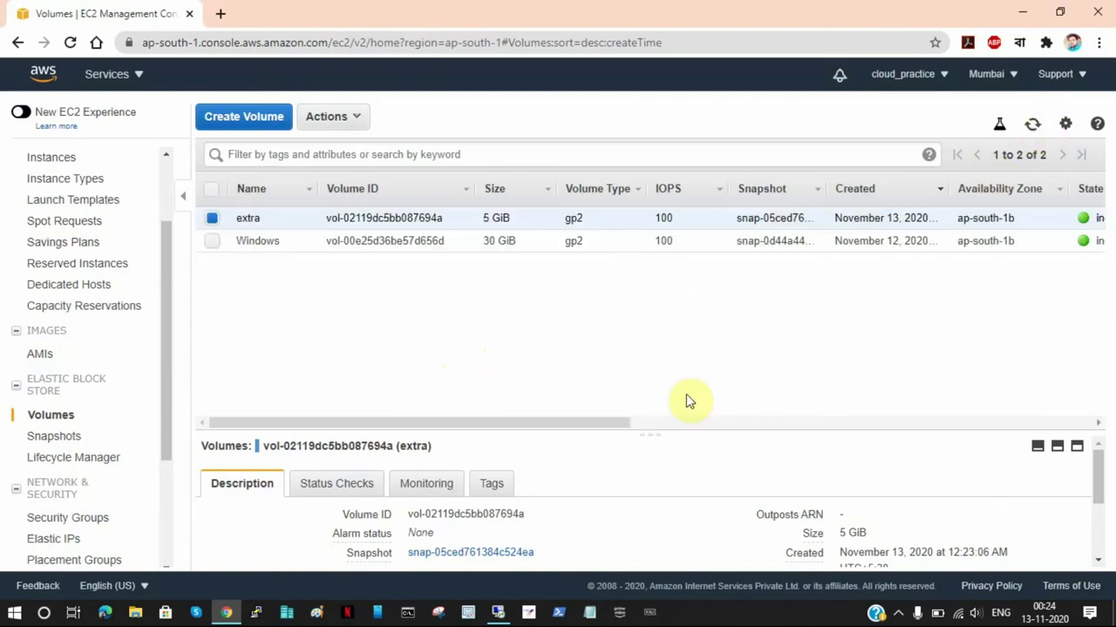
{"action": "left_click_drag", "start_coordinate": [573, 428], "coordinate": [693, 426]}
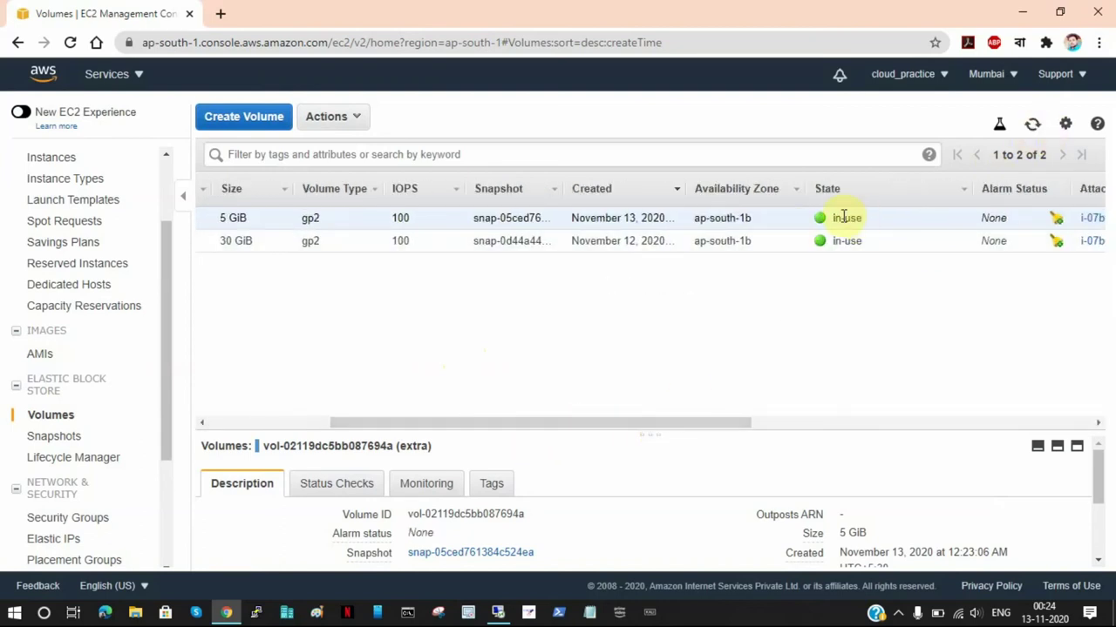
Switch to the Windows instance's remote desktop and refresh This PC to check for the attached drive.
{"action": "left_click", "coordinate": [498, 613]}
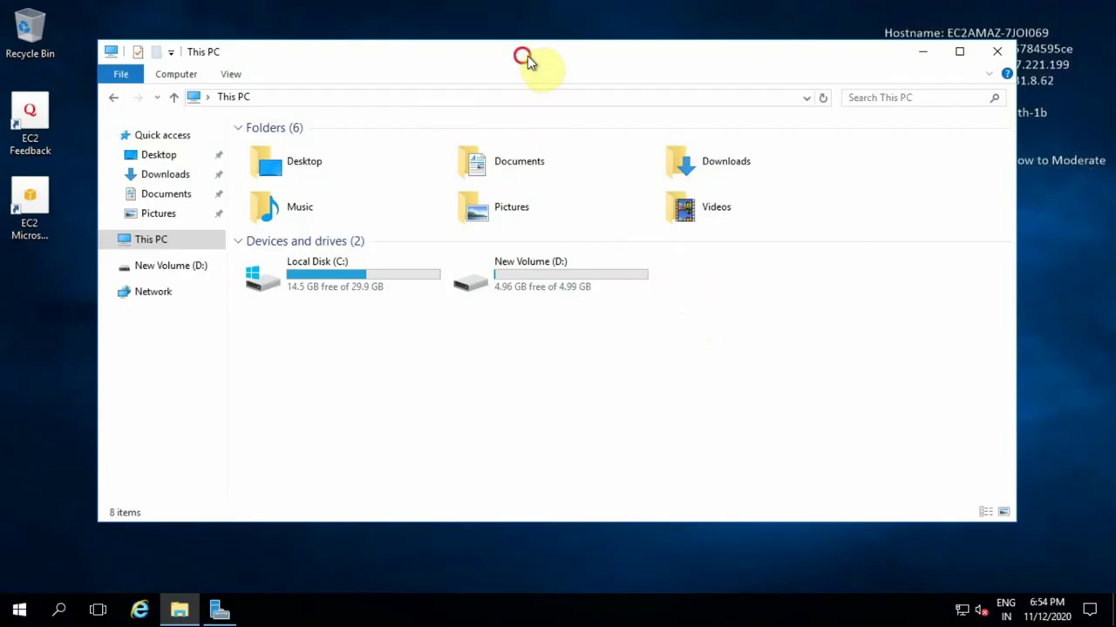
{"action": "left_click", "coordinate": [582, 284]}
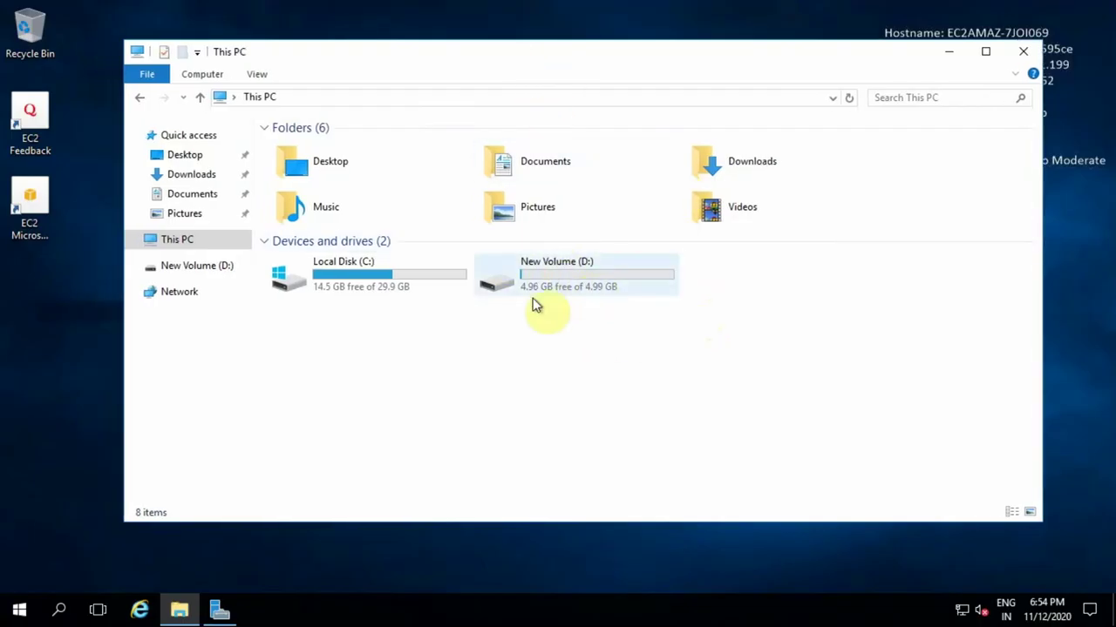
{"action": "right_click", "coordinate": [813, 352]}
{"action": "left_click", "coordinate": [844, 416]}
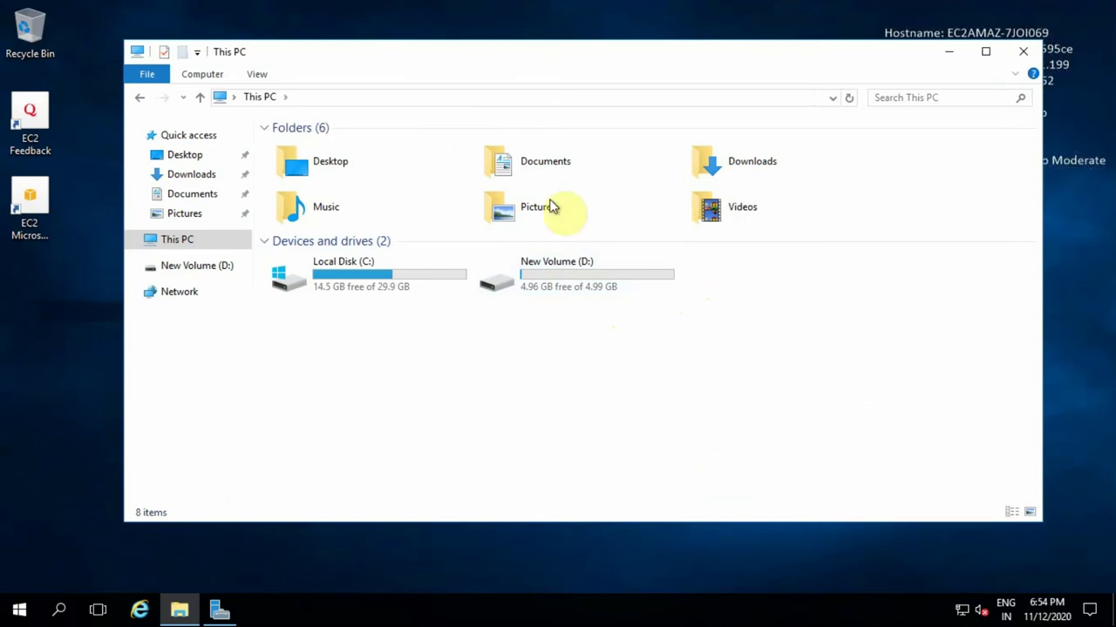
{"action": "left_click_drag", "start_coordinate": [620, 51], "coordinate": [579, 51]}
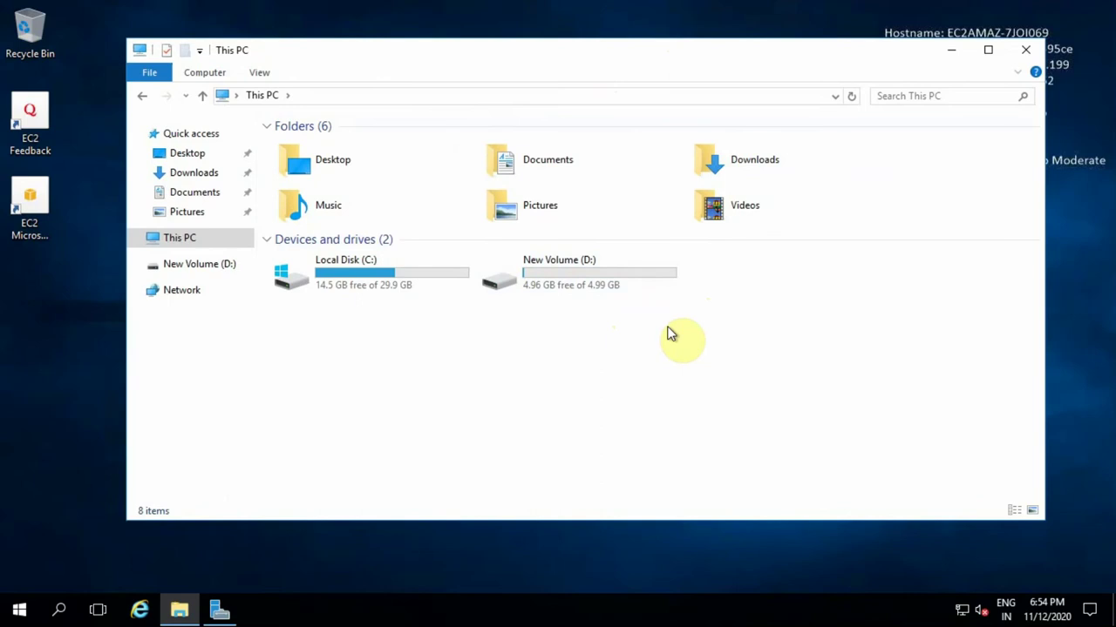
{"action": "right_click", "coordinate": [841, 347]}
{"action": "left_click", "coordinate": [837, 397]}
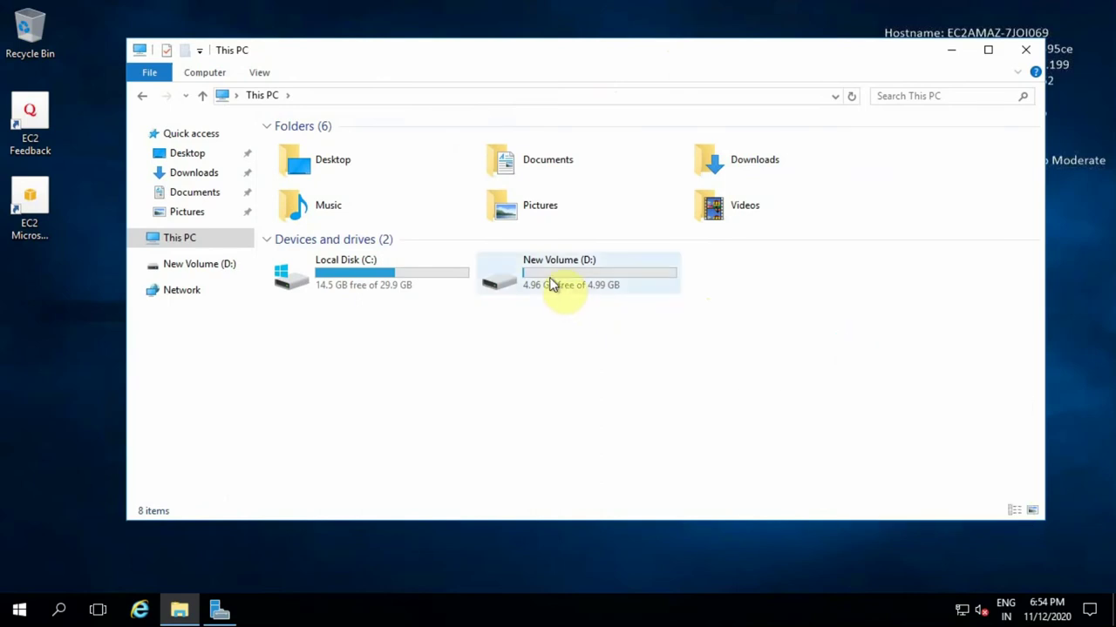
Inspect the text document in folder 1 on New Volume (D:), close it, and return to This PC.
{"action": "double_click", "coordinate": [551, 284]}
{"action": "double_click", "coordinate": [323, 149]}
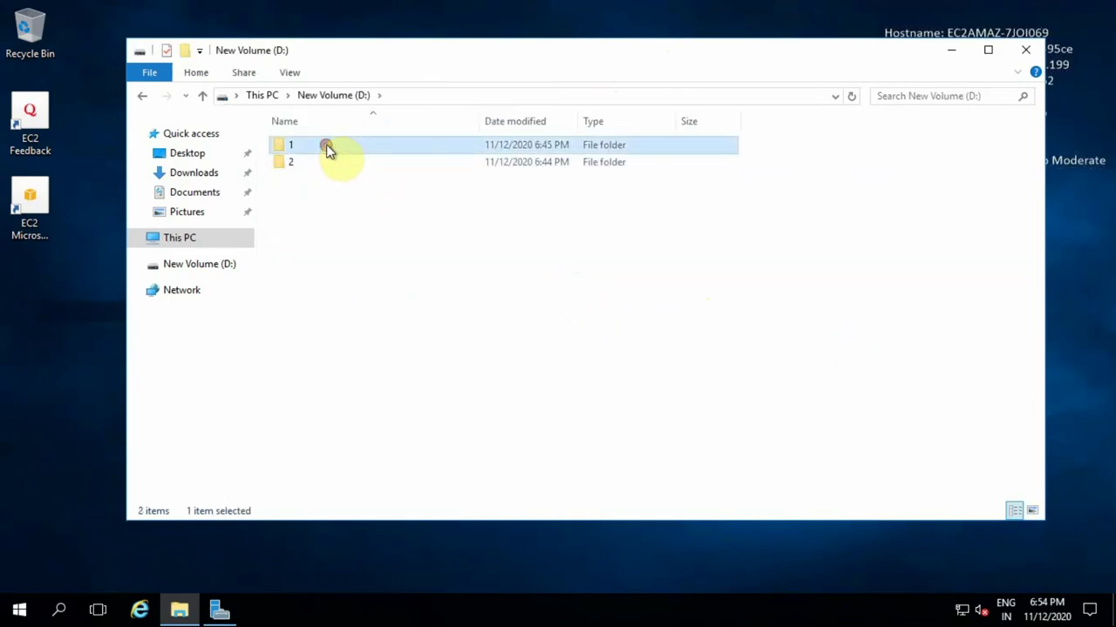
{"action": "double_click", "coordinate": [328, 150]}
{"action": "left_click", "coordinate": [447, 170]}
{"action": "left_click_drag", "start_coordinate": [424, 180], "coordinate": [210, 186]}
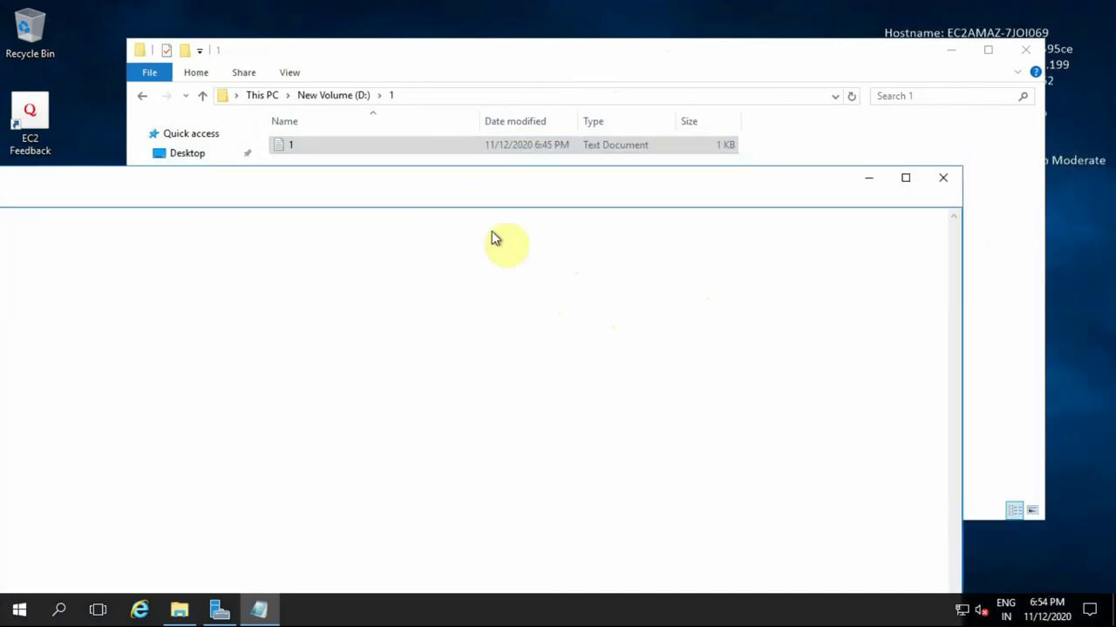
{"action": "left_click", "coordinate": [942, 180]}
{"action": "left_click", "coordinate": [500, 223]}
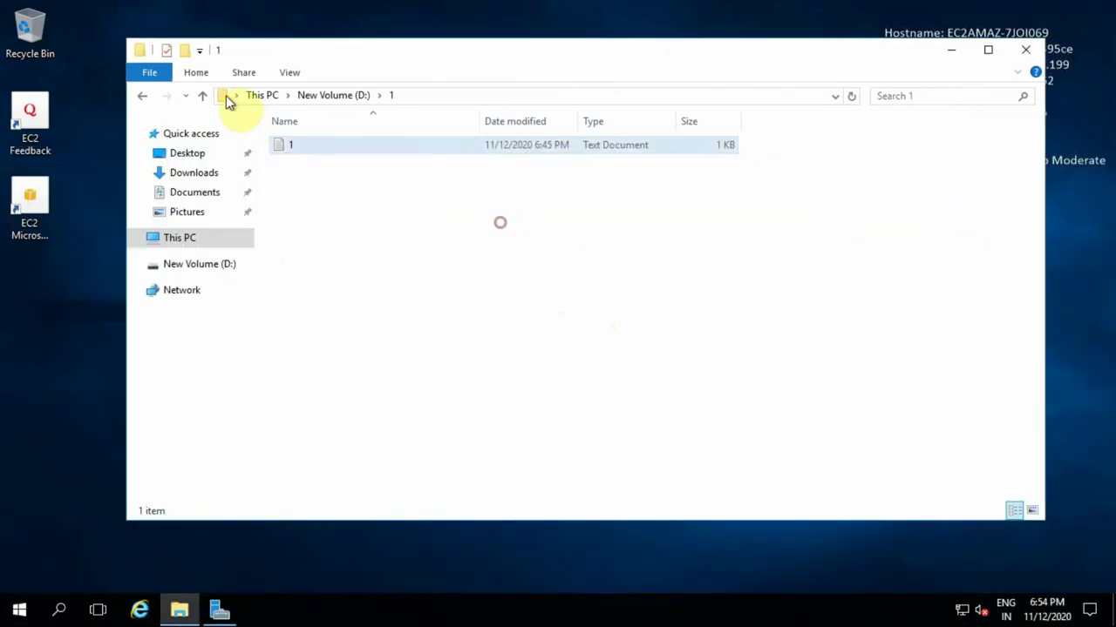
{"action": "left_click", "coordinate": [207, 98]}
{"action": "left_click", "coordinate": [207, 98]}
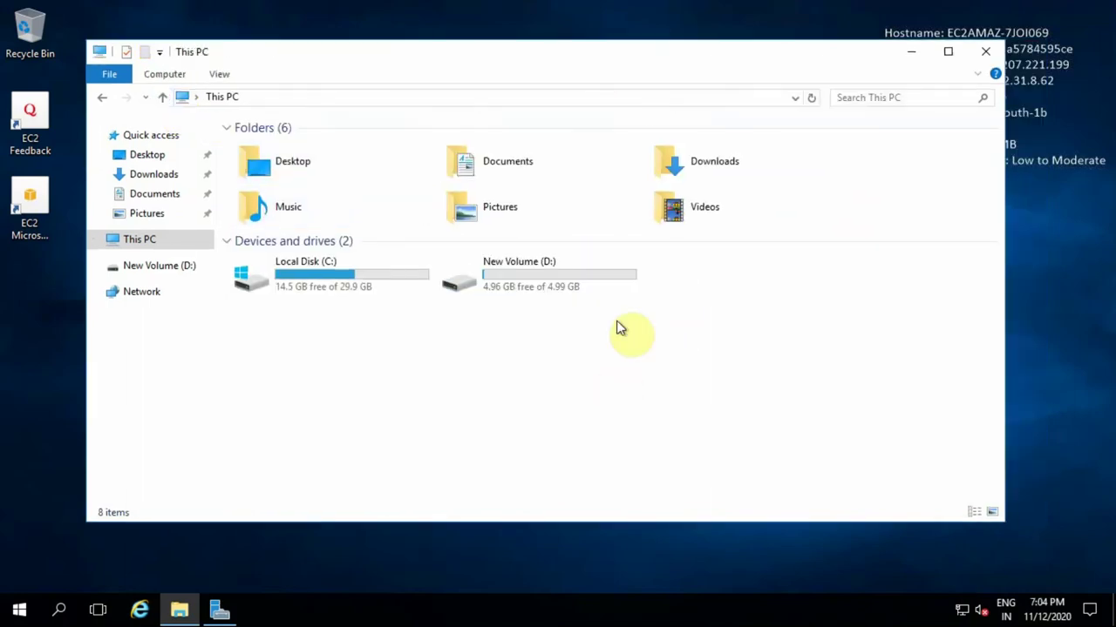
{"action": "left_click_drag", "start_coordinate": [551, 58], "coordinate": [579, 58]}
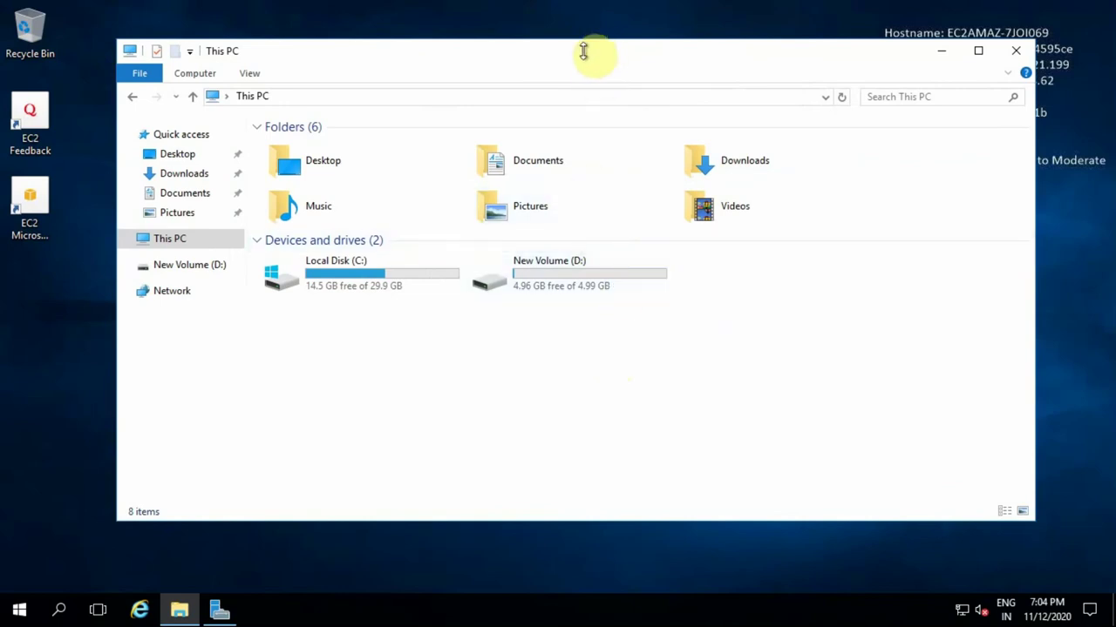
{"action": "left_click_drag", "start_coordinate": [583, 47], "coordinate": [588, 48]}
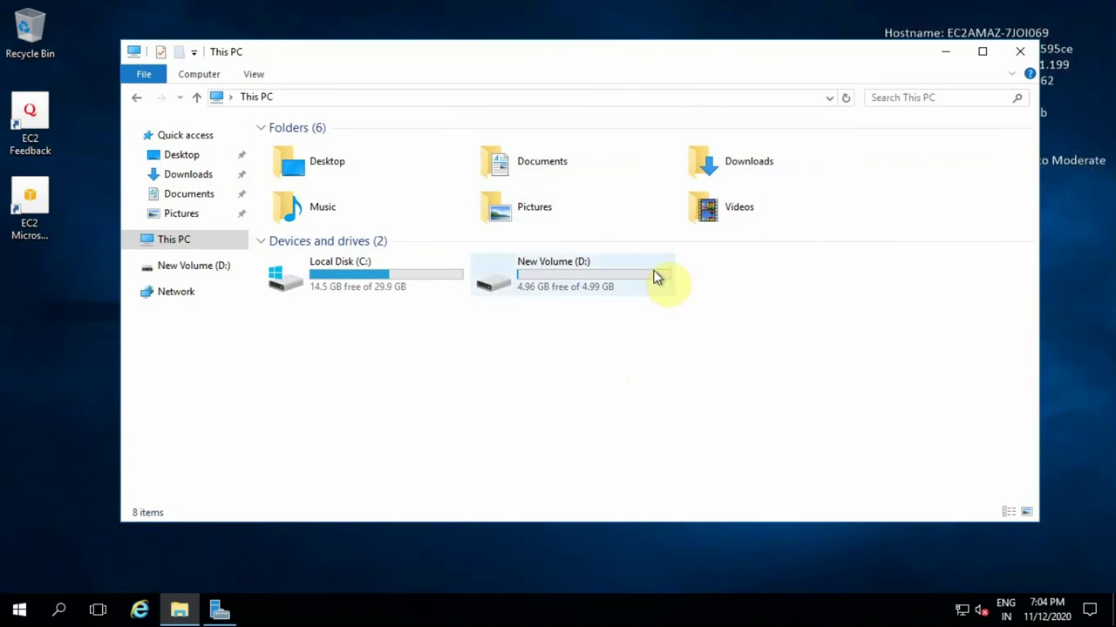
{"action": "left_click_drag", "start_coordinate": [566, 49], "coordinate": [548, 51]}
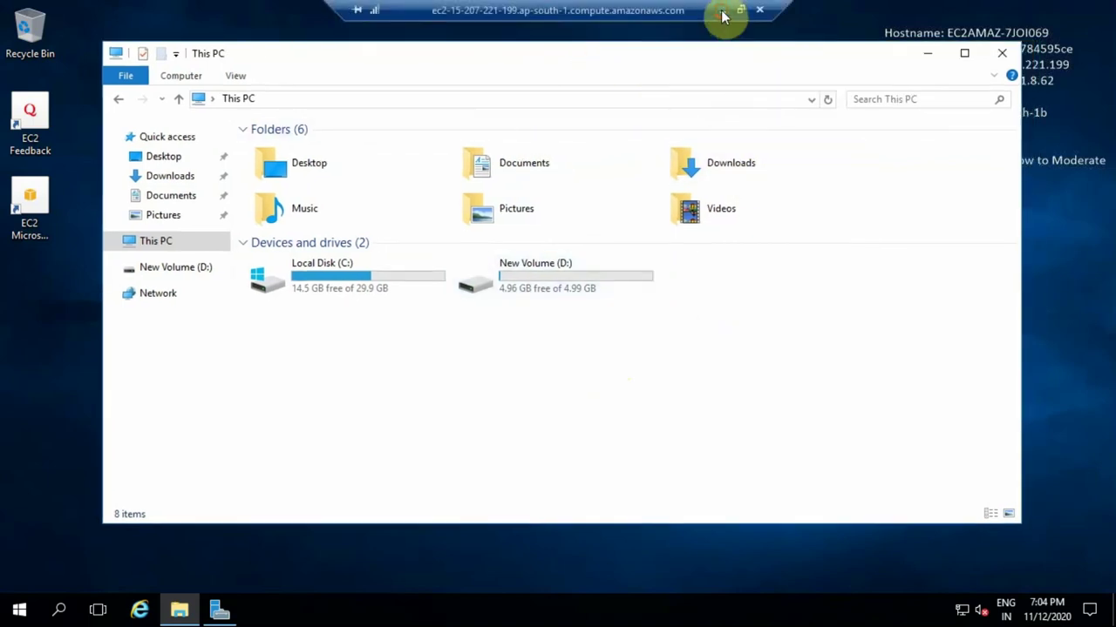
Return to the EC2 console, open the Snapshots list, and examine the Windows Backup snapshot's ID and description.
{"action": "left_click", "coordinate": [721, 14]}
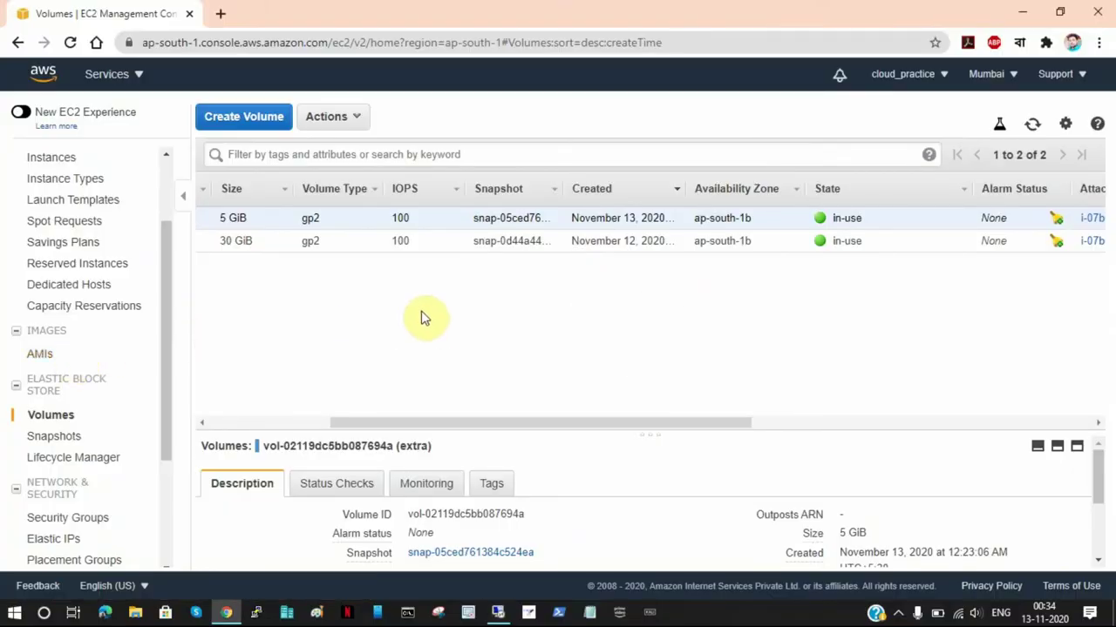
{"action": "scroll", "coordinate": [61, 431], "scroll_direction": "down", "scroll_amount": 1}
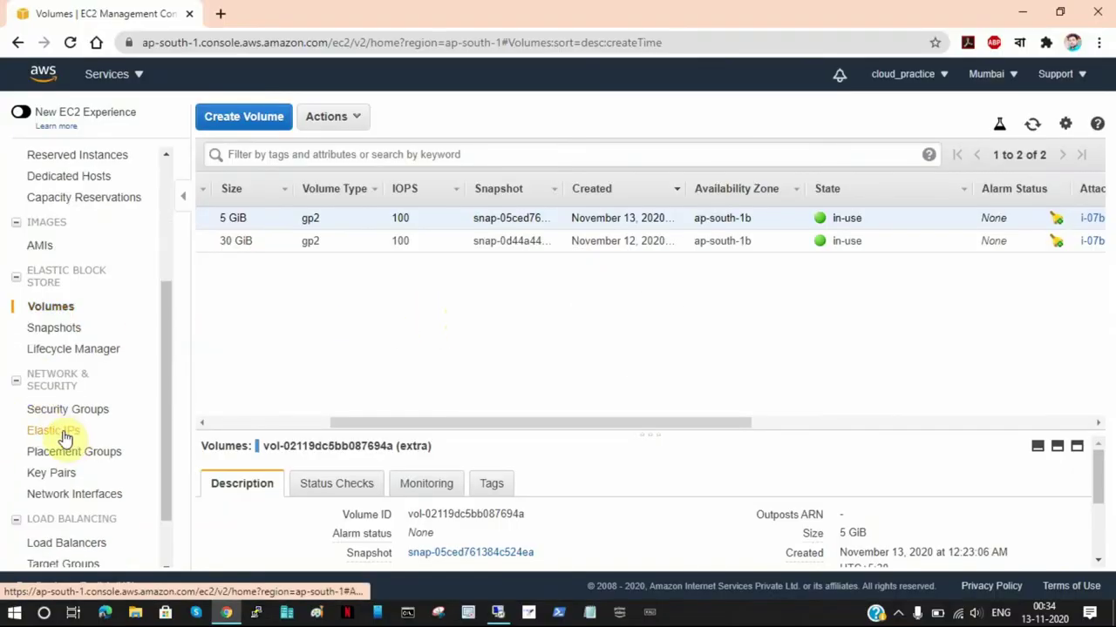
{"action": "left_click", "coordinate": [54, 328]}
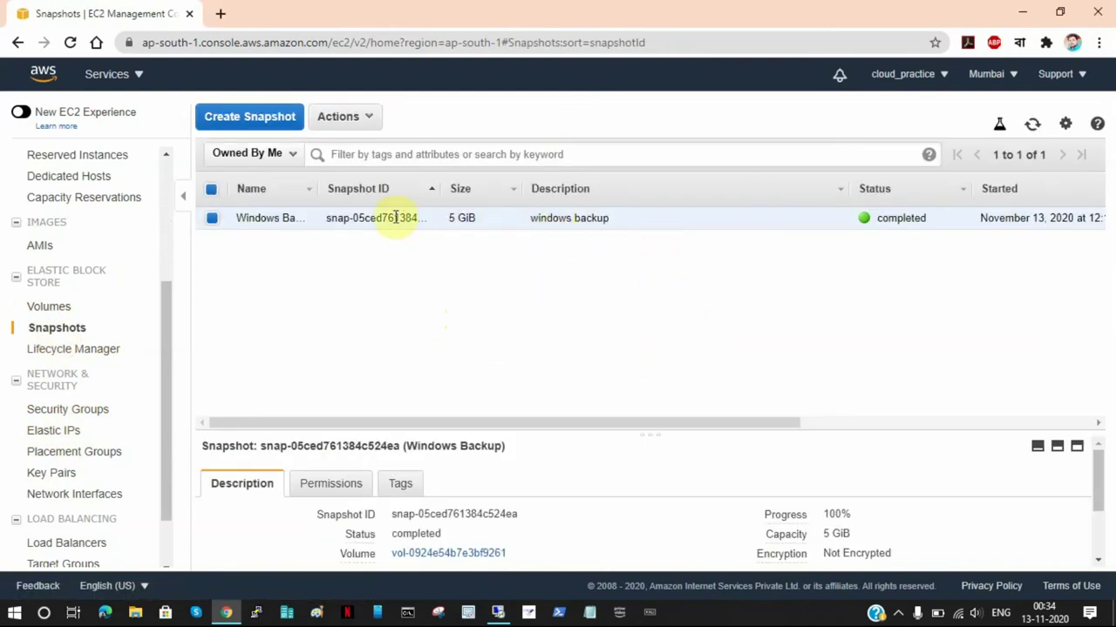
{"action": "left_click_drag", "start_coordinate": [361, 217], "coordinate": [598, 231]}
{"action": "left_click", "coordinate": [638, 292]}
{"action": "left_click_drag", "start_coordinate": [333, 222], "coordinate": [465, 252]}
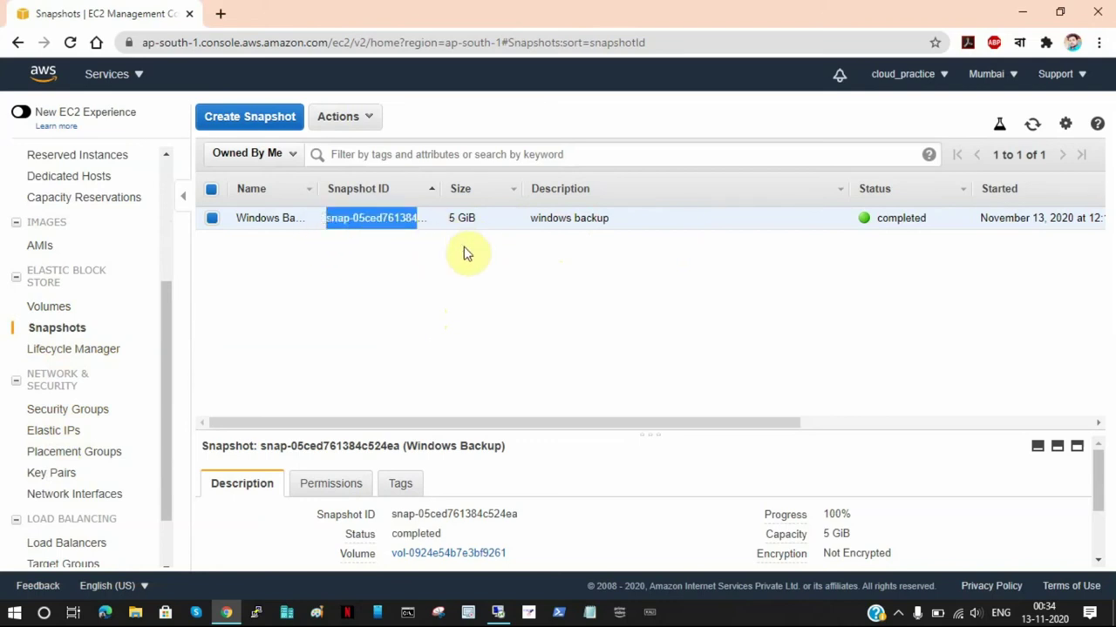
{"action": "left_click", "coordinate": [433, 252]}
{"action": "left_click_drag", "start_coordinate": [532, 219], "coordinate": [610, 219]}
{"action": "left_click", "coordinate": [349, 218]}
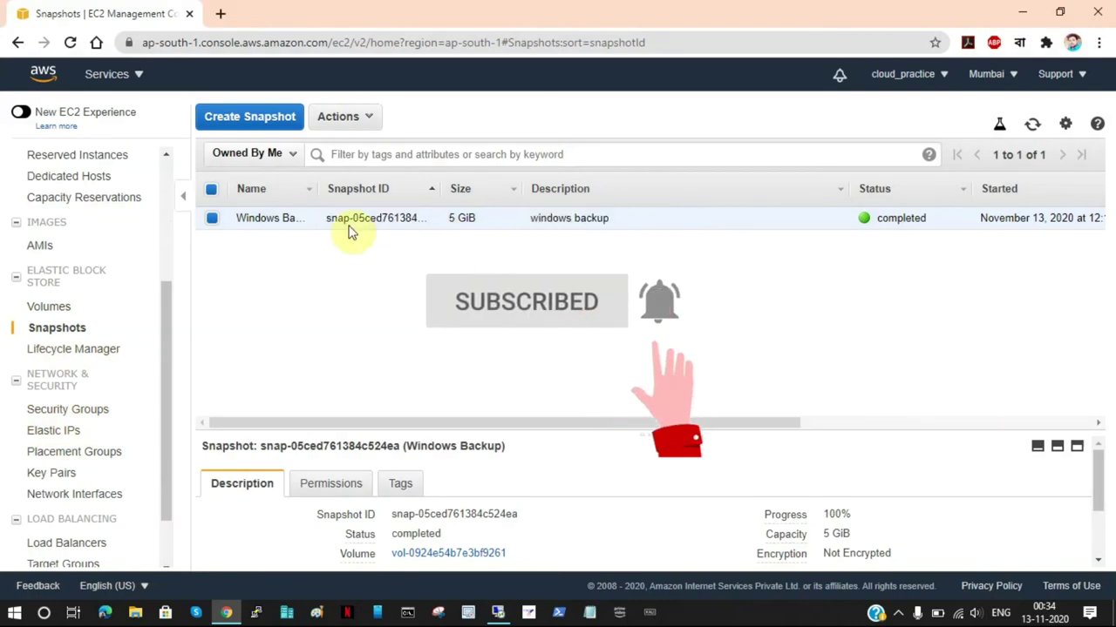
Delete the Windows Backup snapshot.
{"action": "left_click", "coordinate": [372, 125]}
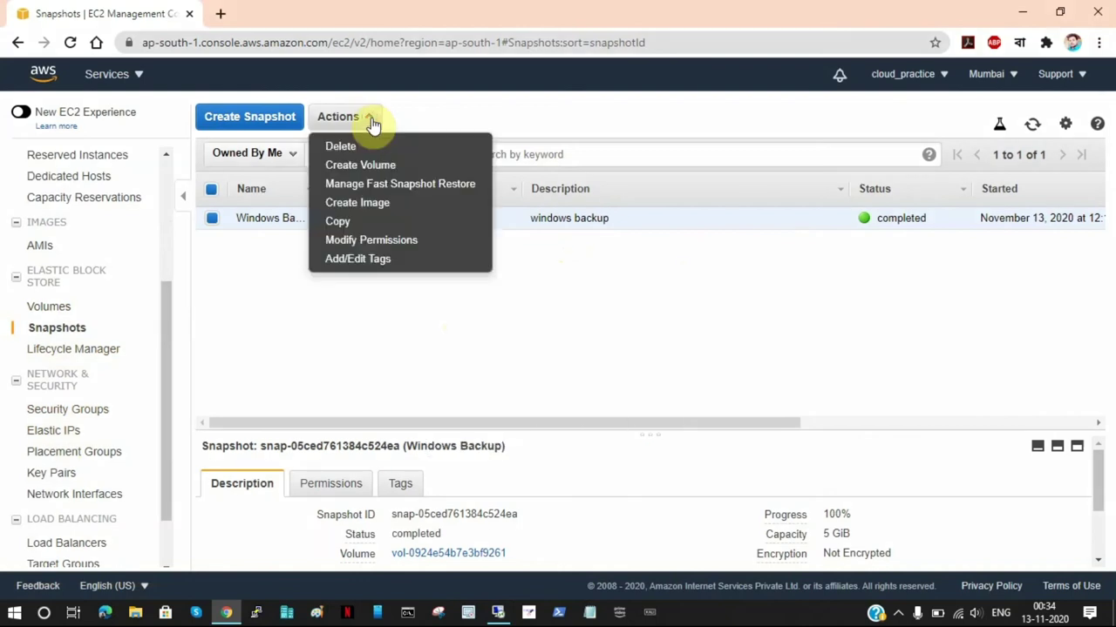
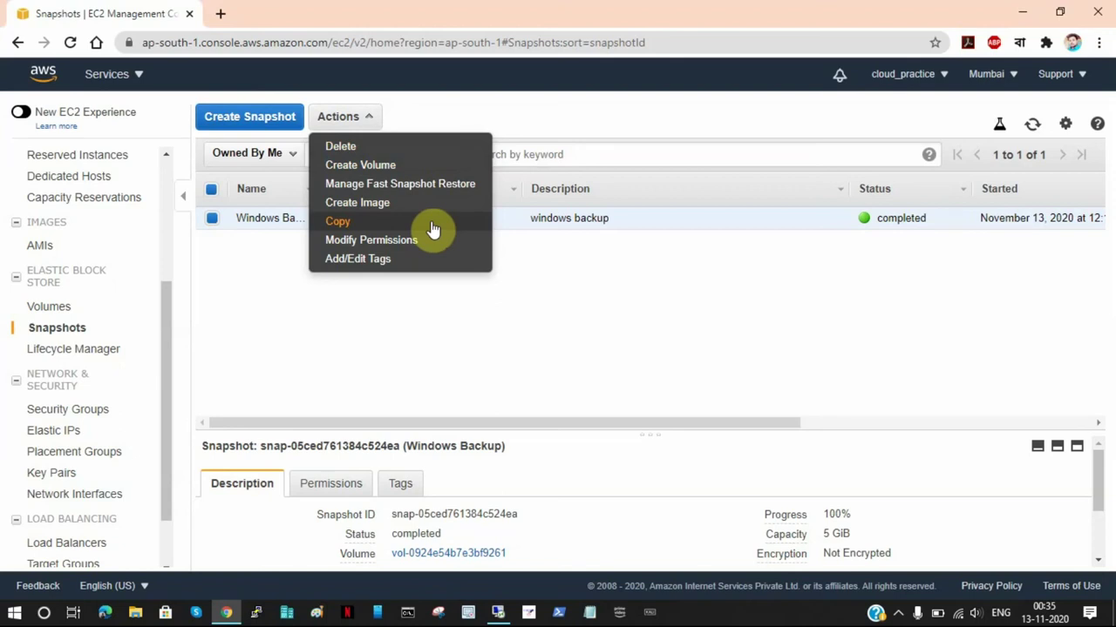
{"action": "left_click", "coordinate": [375, 146]}
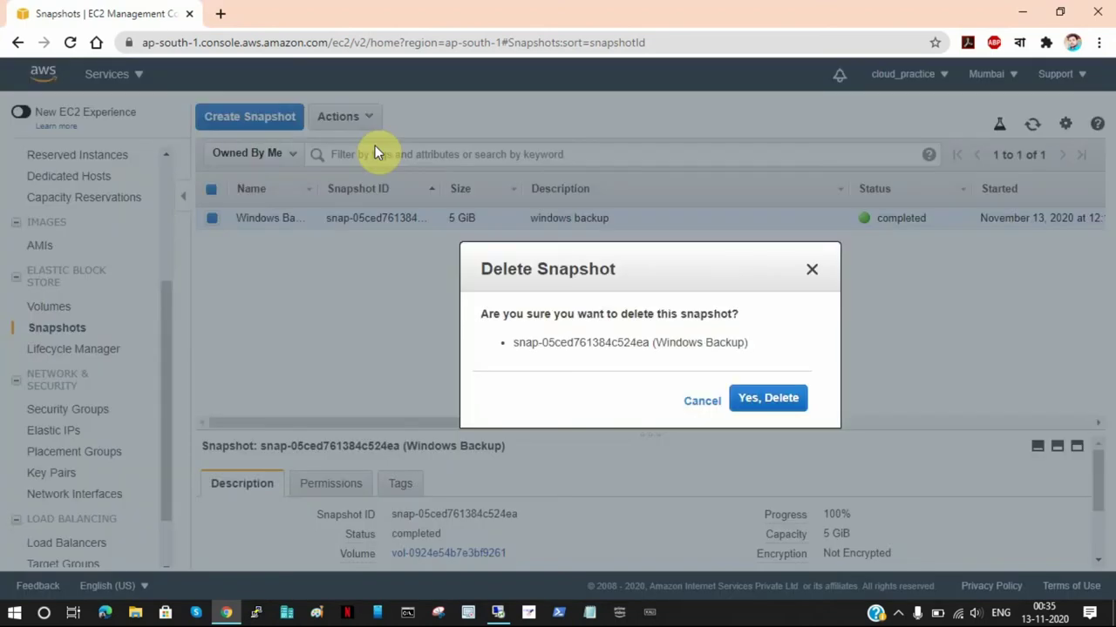
{"action": "left_click", "coordinate": [769, 401]}
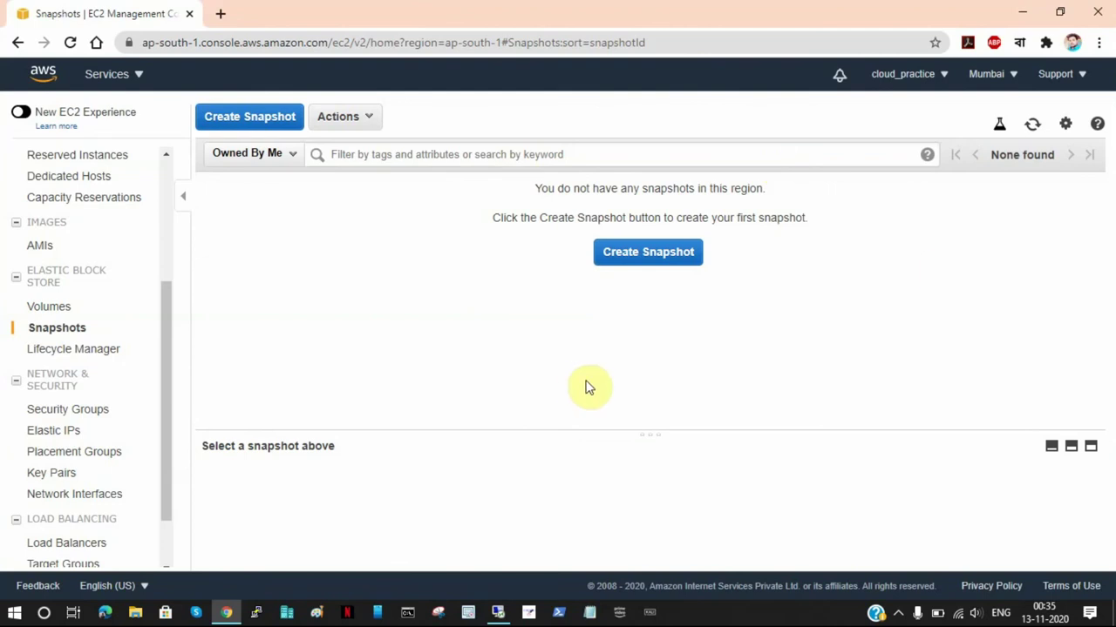
Check the Volumes list and the drives on the Windows instance's remote desktop, and return to the EC2 console.
{"action": "left_click", "coordinate": [50, 308]}
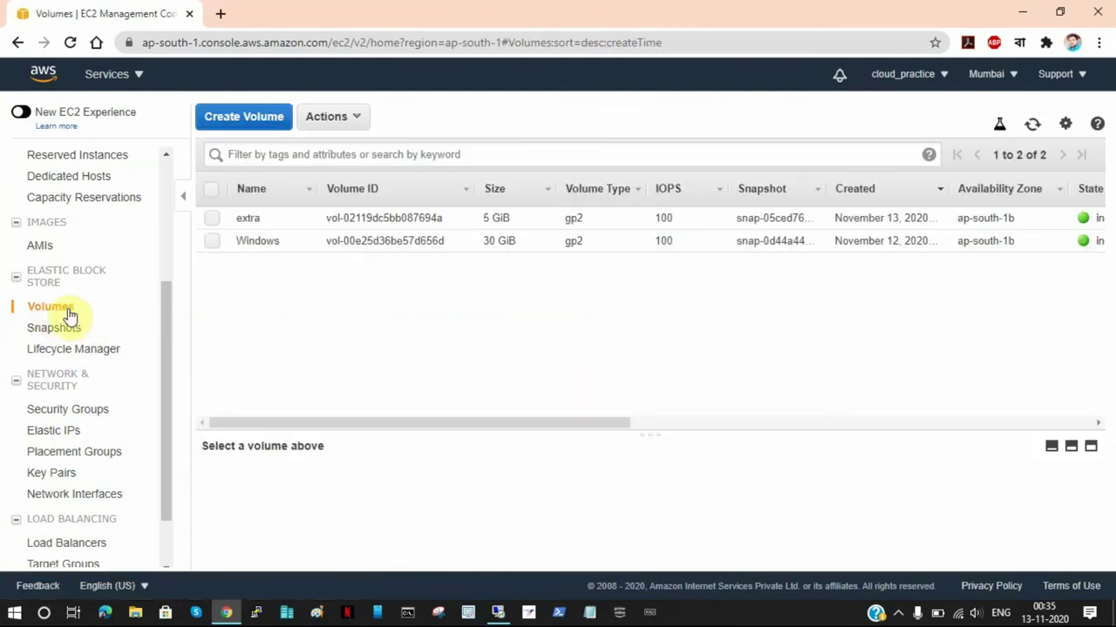
{"action": "left_click_drag", "start_coordinate": [602, 427], "coordinate": [491, 424]}
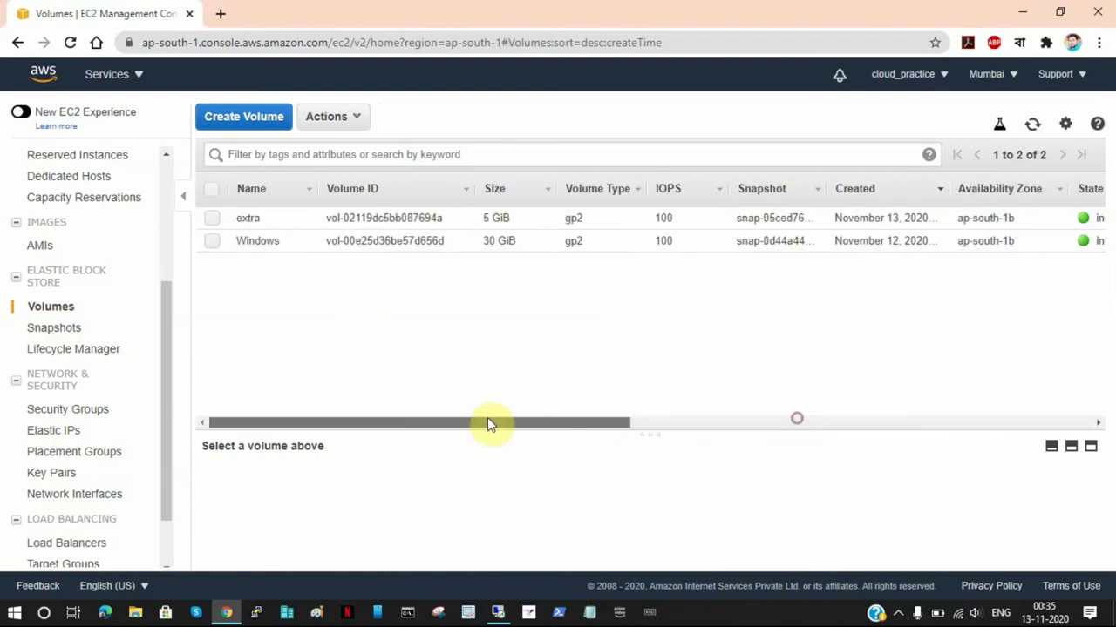
{"action": "left_click", "coordinate": [498, 612]}
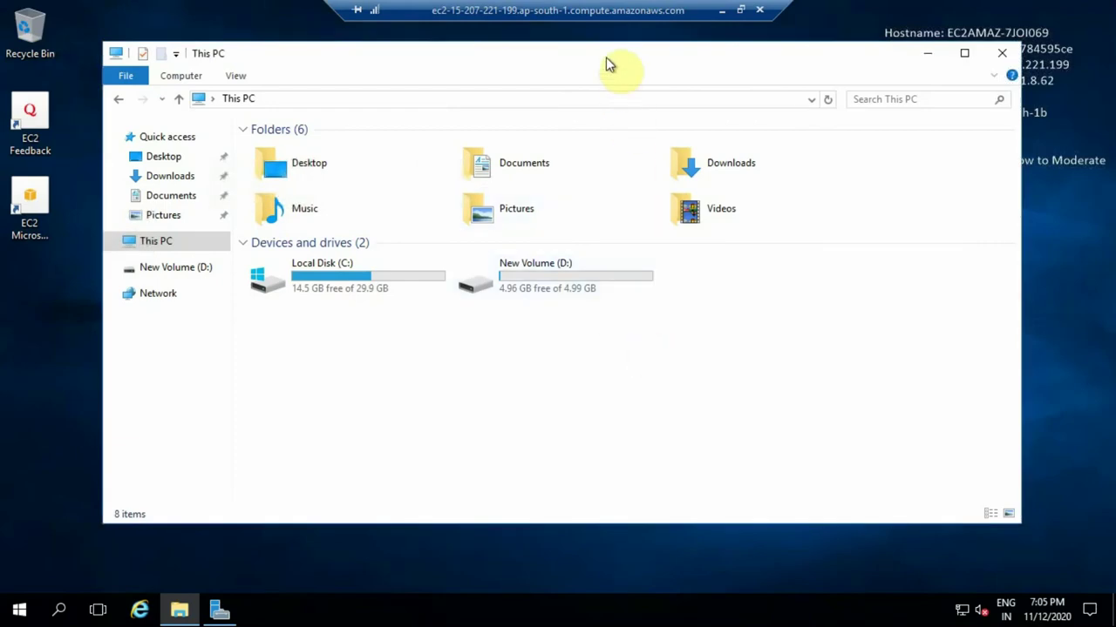
{"action": "left_click_drag", "start_coordinate": [606, 57], "coordinate": [662, 54]}
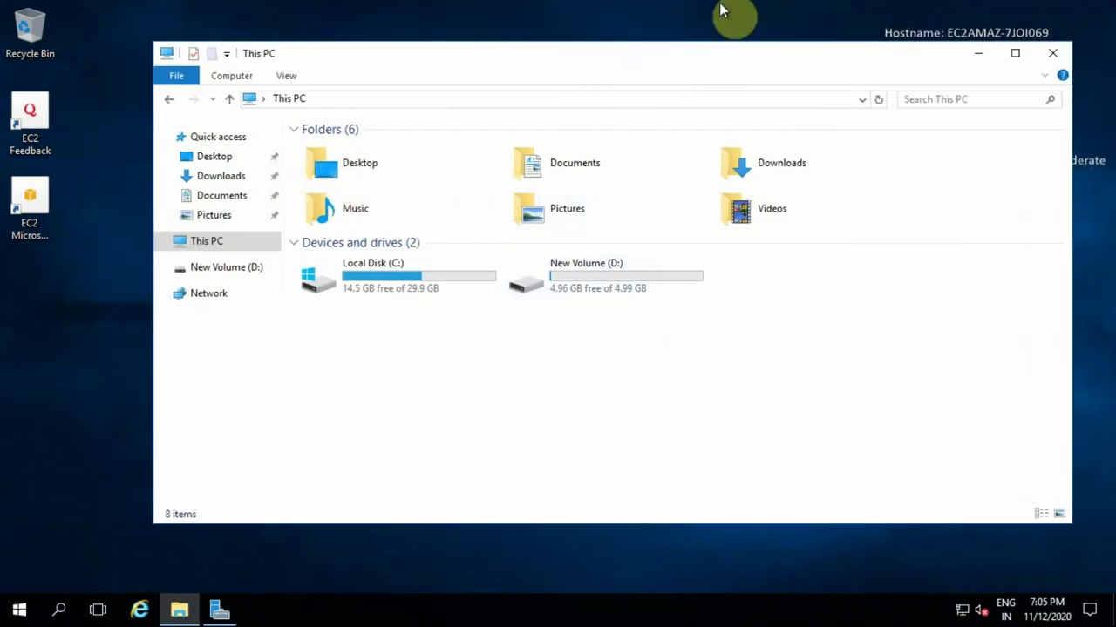
{"action": "left_click", "coordinate": [723, 10]}
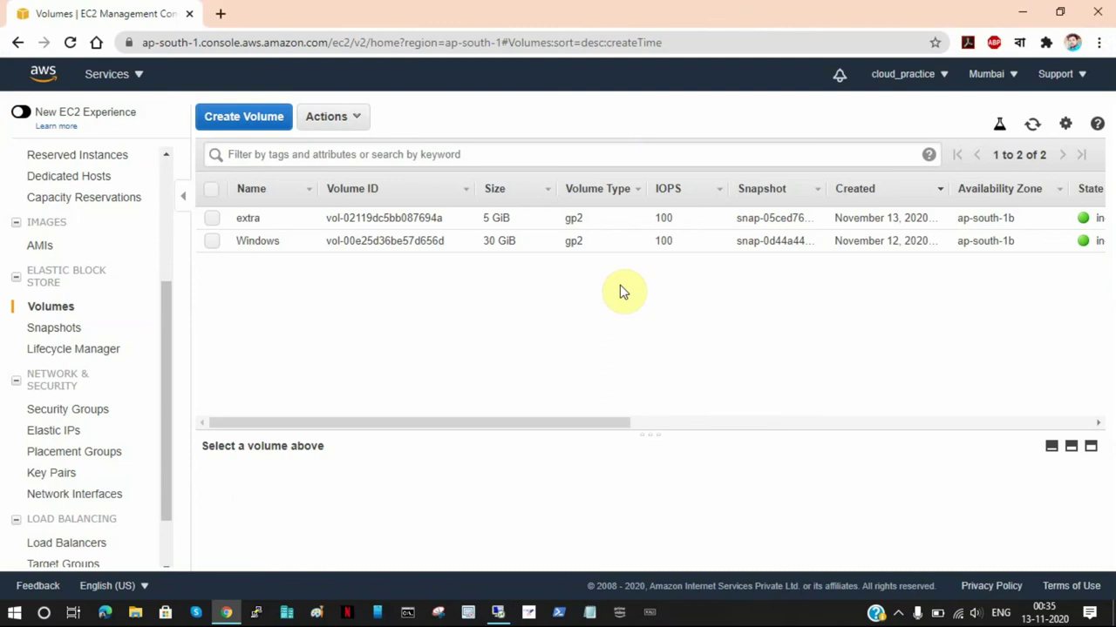
Detach the 5 GiB extra volume from its instance and refresh the Volumes list.
{"action": "left_click", "coordinate": [217, 219]}
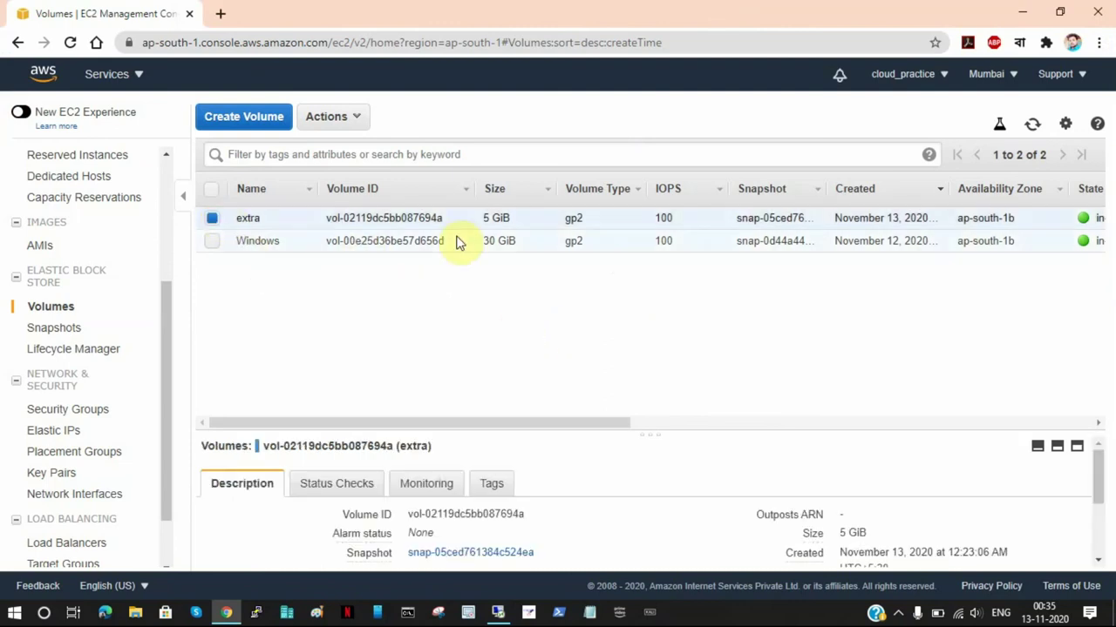
{"action": "left_click", "coordinate": [361, 120]}
{"action": "left_click", "coordinate": [369, 242]}
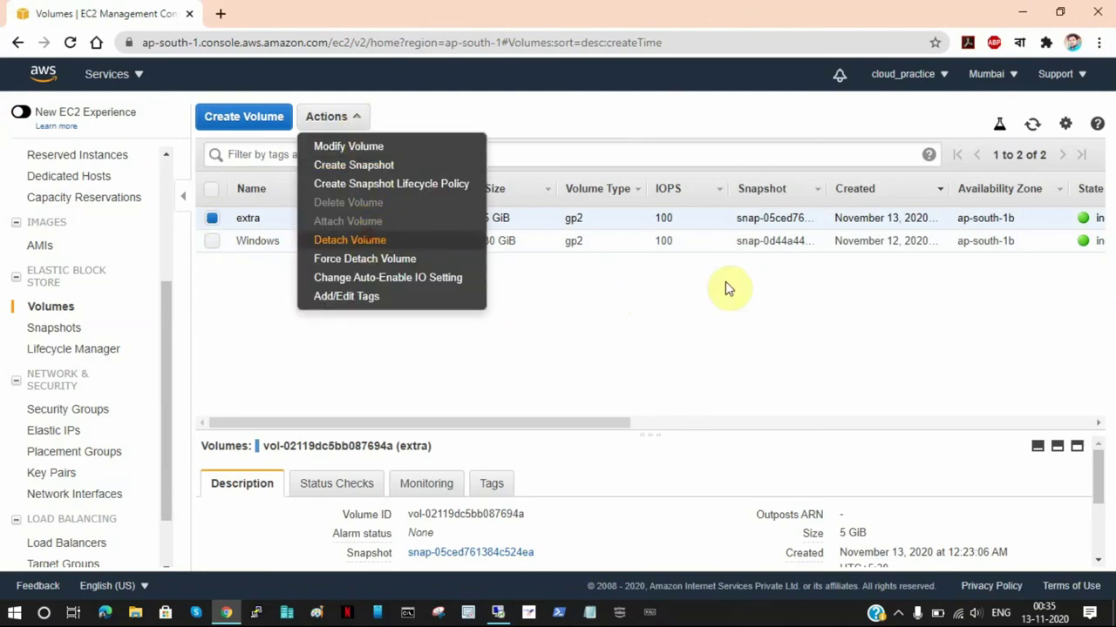
{"action": "left_click", "coordinate": [764, 394]}
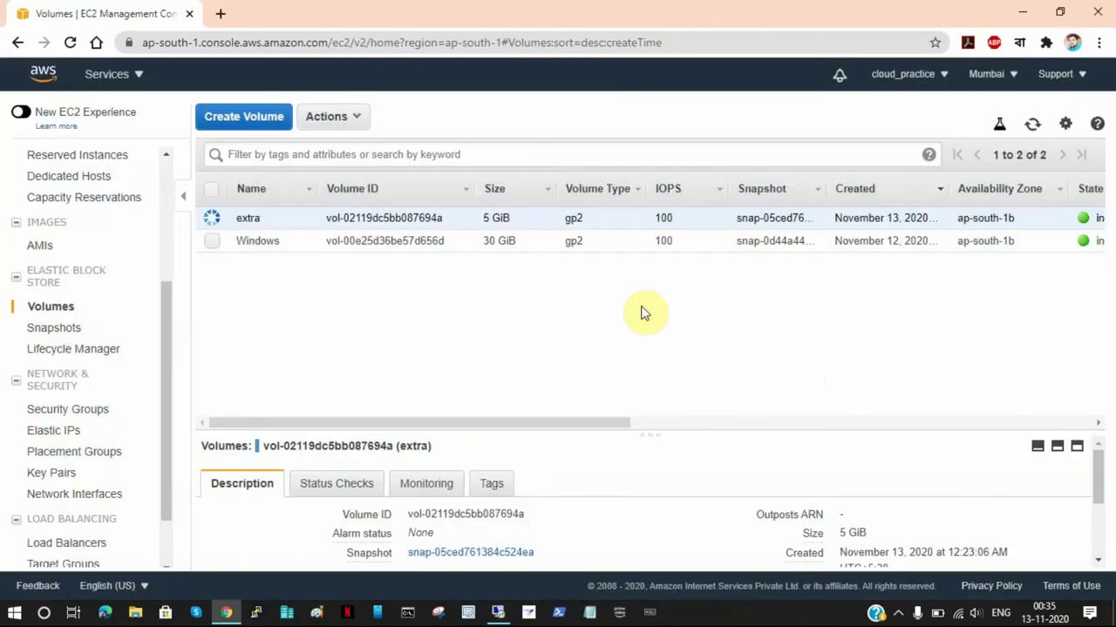
{"action": "double_click", "coordinate": [493, 218]}
{"action": "left_click", "coordinate": [638, 314]}
{"action": "left_click", "coordinate": [1032, 126]}
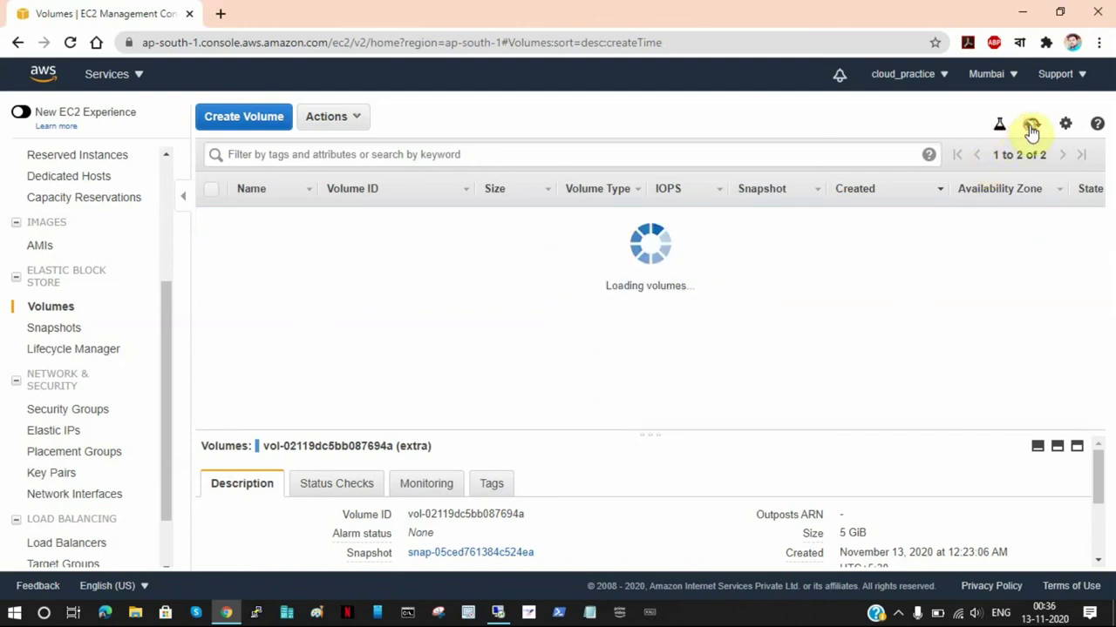
Switch to the Windows instance's remote desktop, refresh This PC to check its drives, close the window, and return to the EC2 console.
{"action": "left_click", "coordinate": [498, 612]}
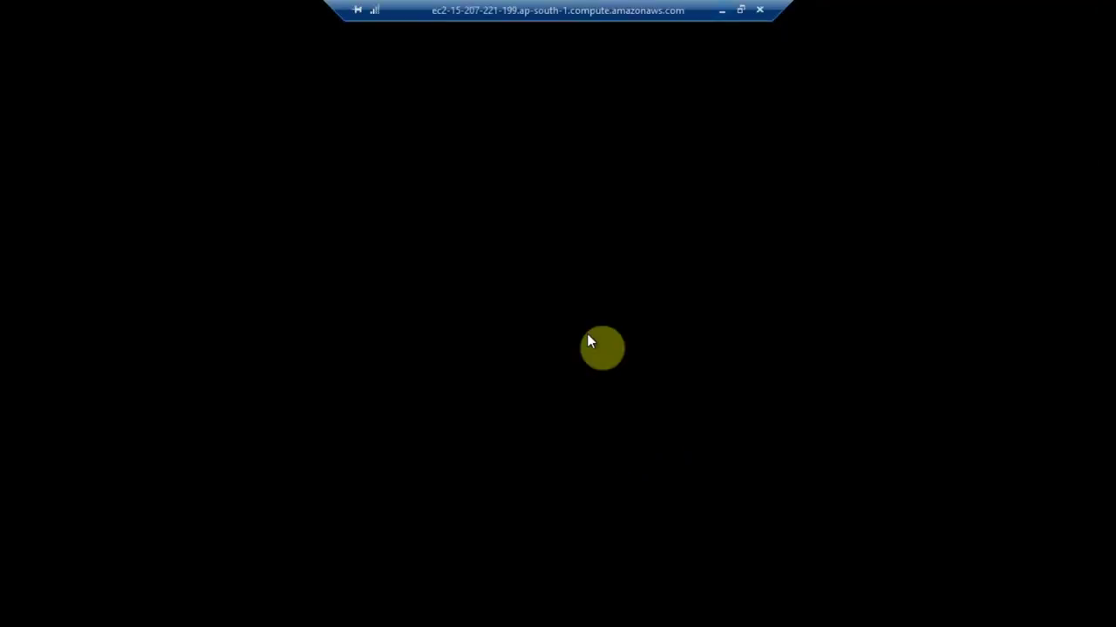
{"action": "right_click", "coordinate": [702, 344]}
{"action": "left_click", "coordinate": [736, 410]}
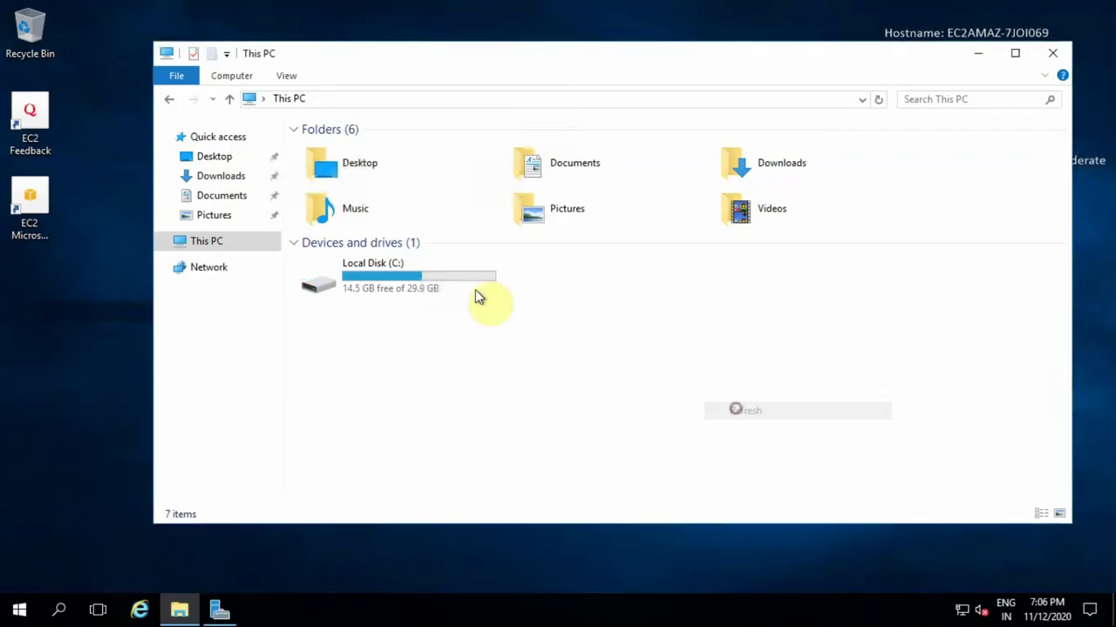
{"action": "left_click_drag", "start_coordinate": [730, 63], "coordinate": [665, 55]}
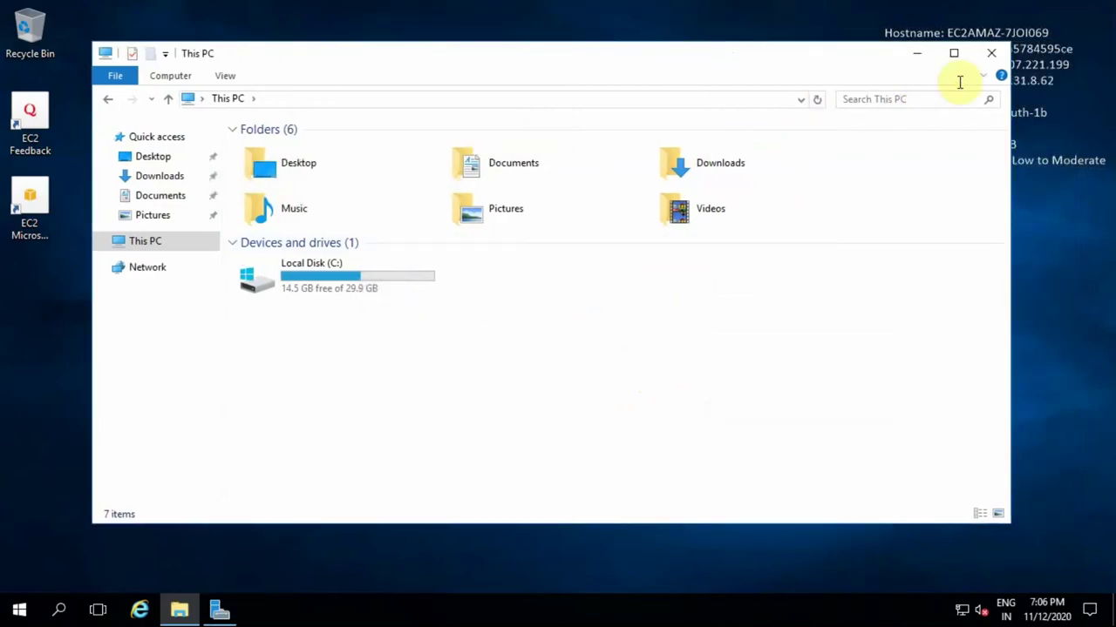
{"action": "left_click", "coordinate": [988, 50]}
{"action": "mouse_move", "coordinate": [715, 6]}
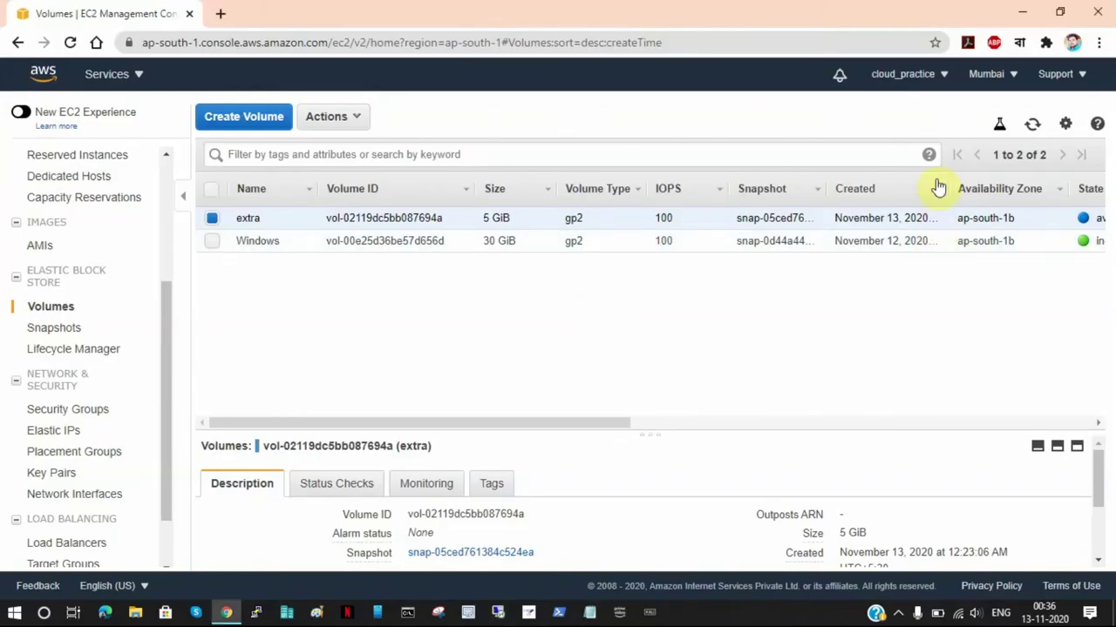
Check the detached extra volume's state, delete the volume, and refresh the Volumes list.
{"action": "left_click", "coordinate": [1032, 124]}
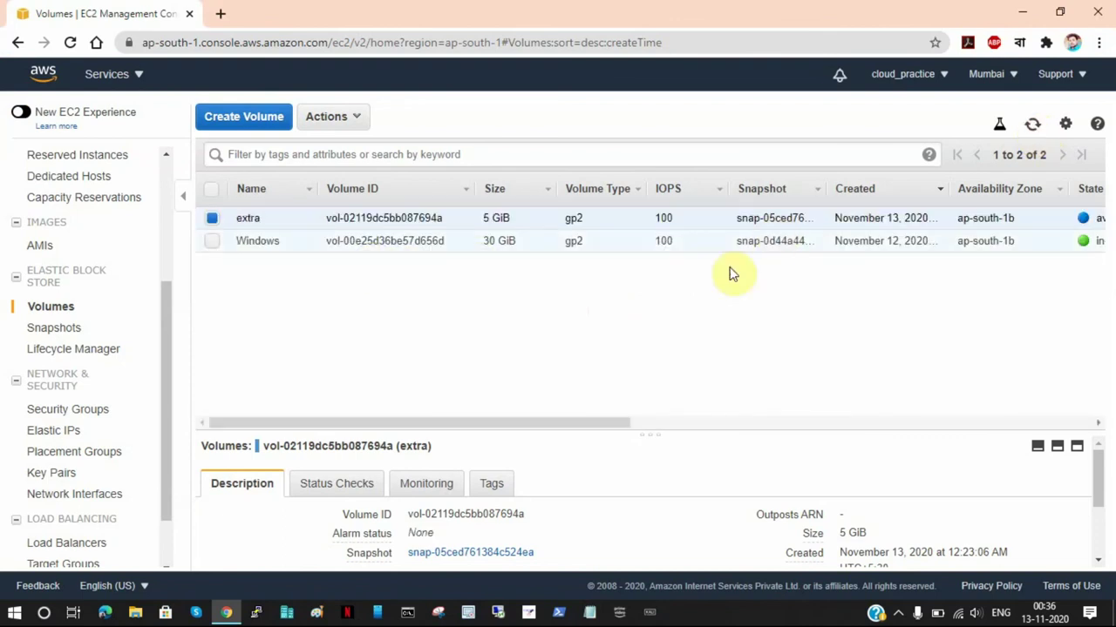
{"action": "left_click_drag", "start_coordinate": [563, 423], "coordinate": [658, 425]}
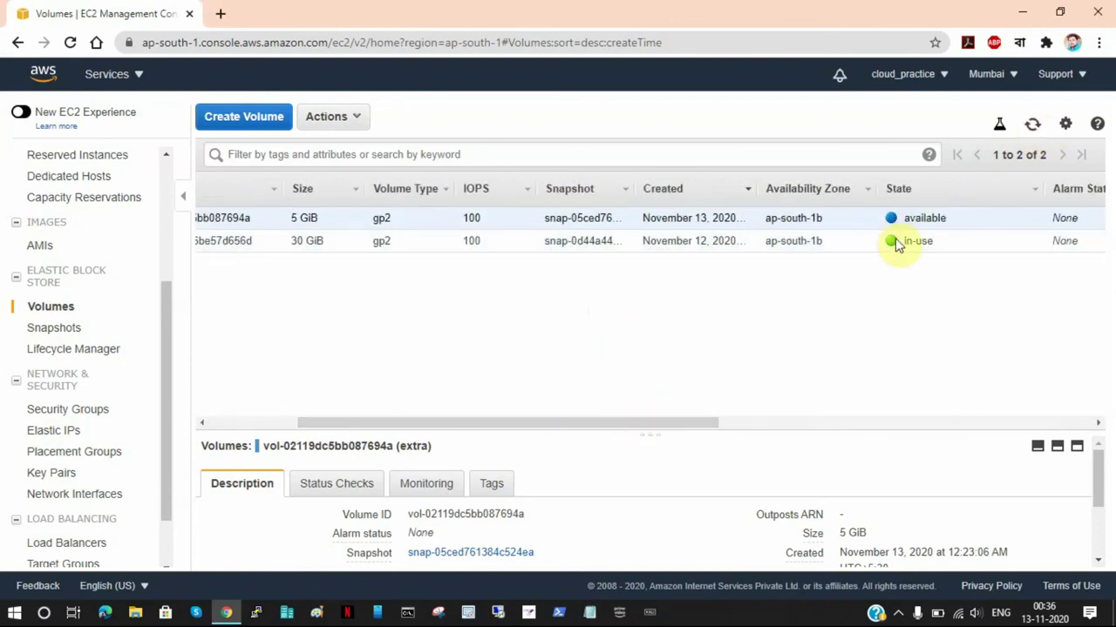
{"action": "left_click_drag", "start_coordinate": [344, 429], "coordinate": [218, 423]}
{"action": "left_click", "coordinate": [348, 117]}
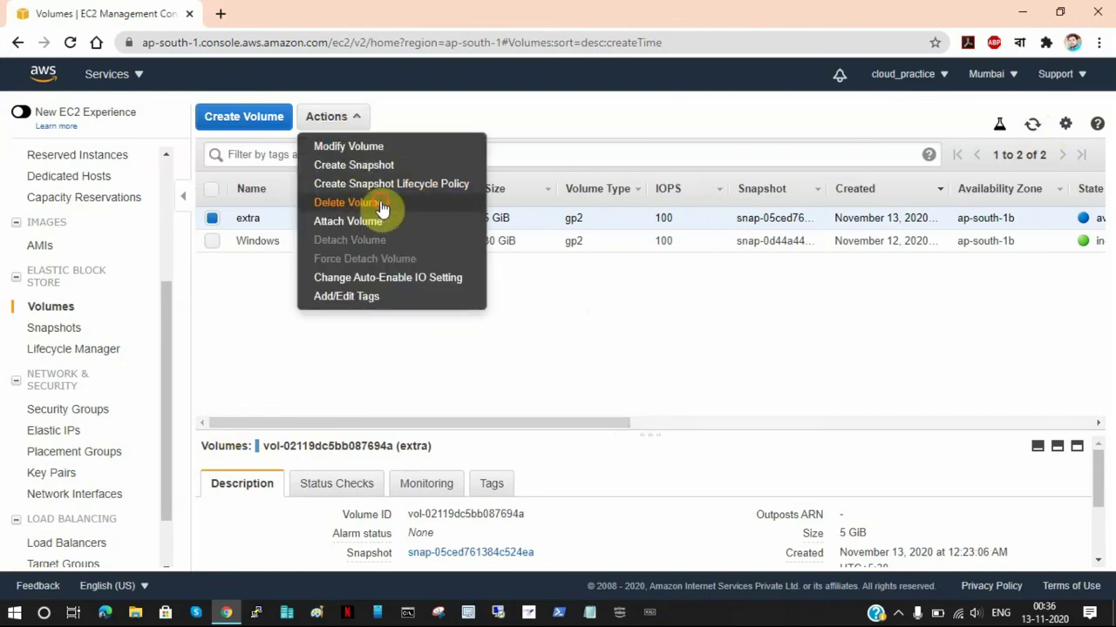
{"action": "left_click", "coordinate": [375, 205]}
{"action": "left_click", "coordinate": [772, 399]}
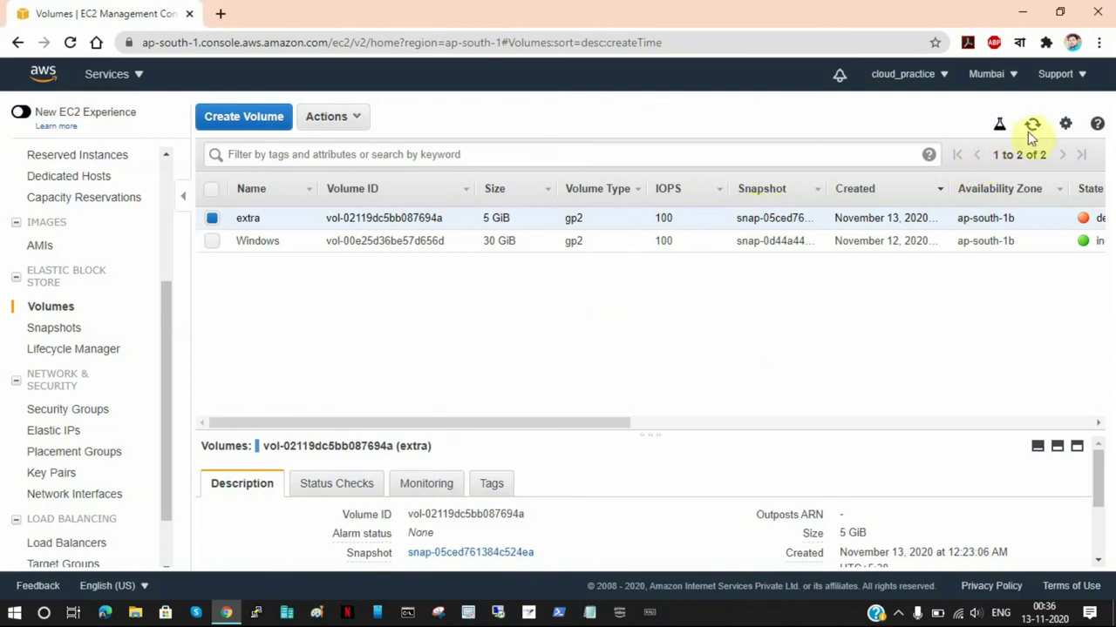
{"action": "left_click", "coordinate": [1034, 127]}
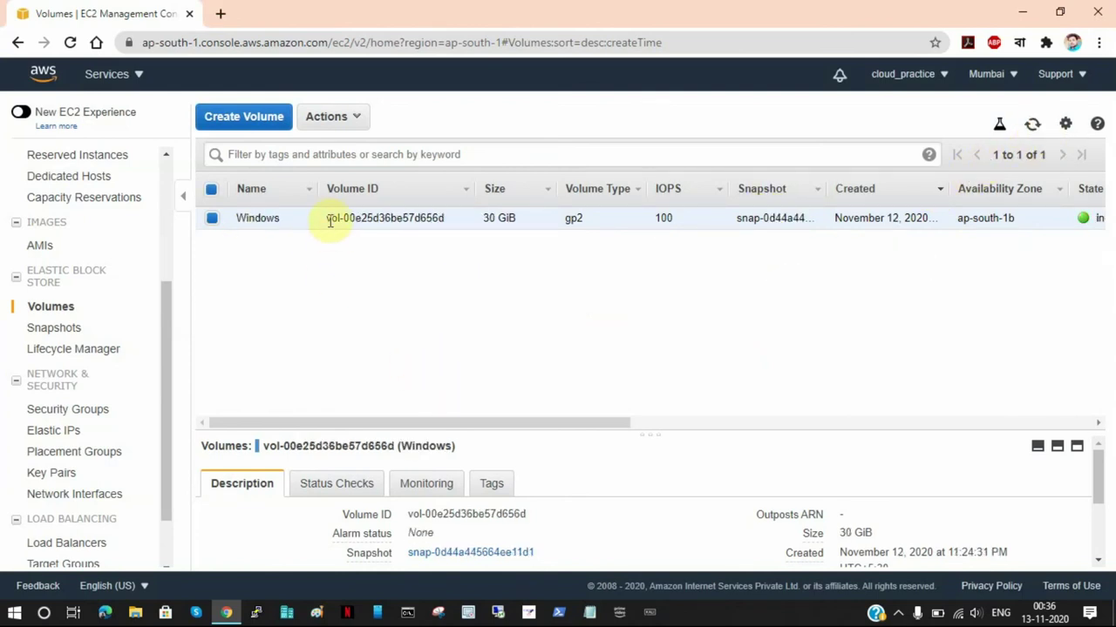
Try to detach the Windows root volume from its instance, and close the dialog.
{"action": "left_click_drag", "start_coordinate": [330, 218], "coordinate": [462, 220]}
{"action": "left_click", "coordinate": [540, 305]}
{"action": "left_click", "coordinate": [353, 122]}
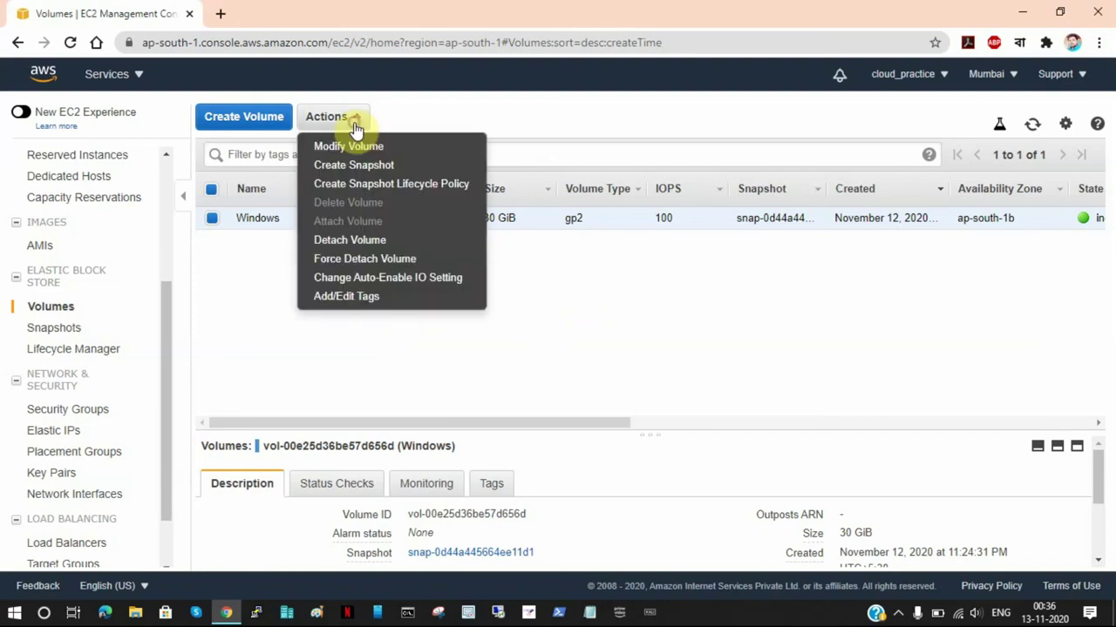
{"action": "left_click", "coordinate": [373, 241]}
{"action": "left_click", "coordinate": [765, 392]}
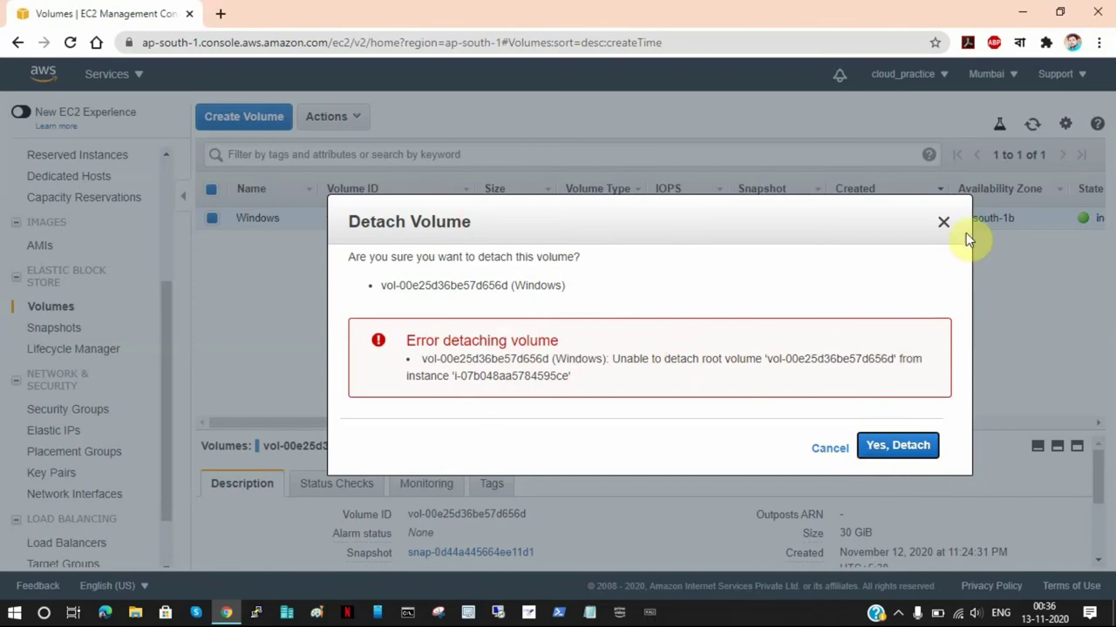
{"action": "left_click", "coordinate": [943, 223]}
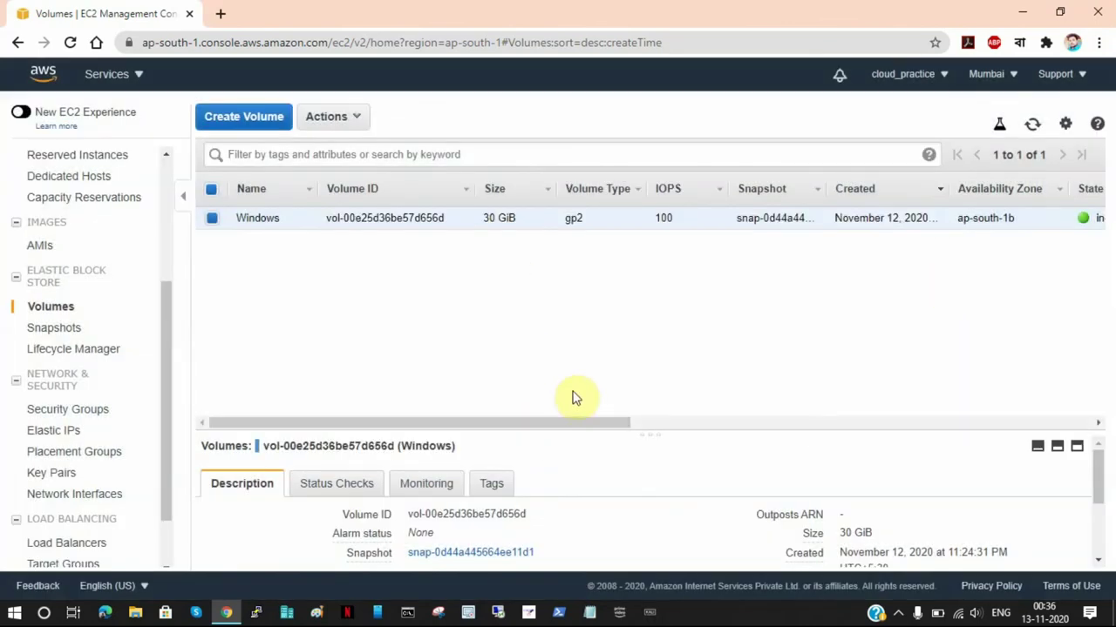
Examine the Windows volume's name, ID and size, and review which actions are available for it.
{"action": "mouse_move", "coordinate": [268, 219]}
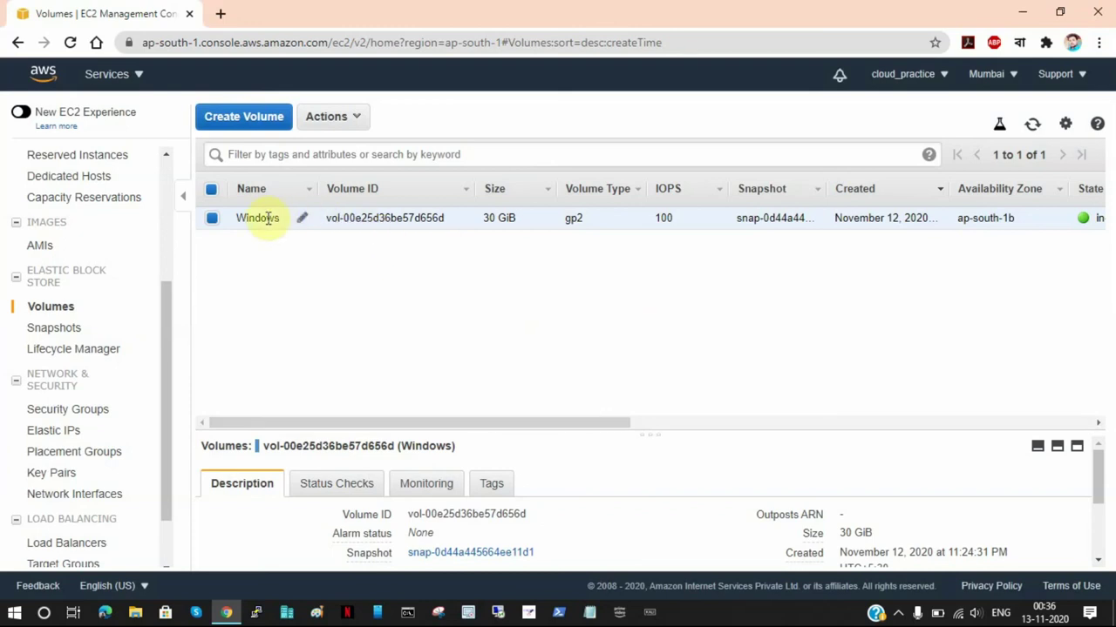
{"action": "left_click_drag", "start_coordinate": [248, 218], "coordinate": [529, 218]}
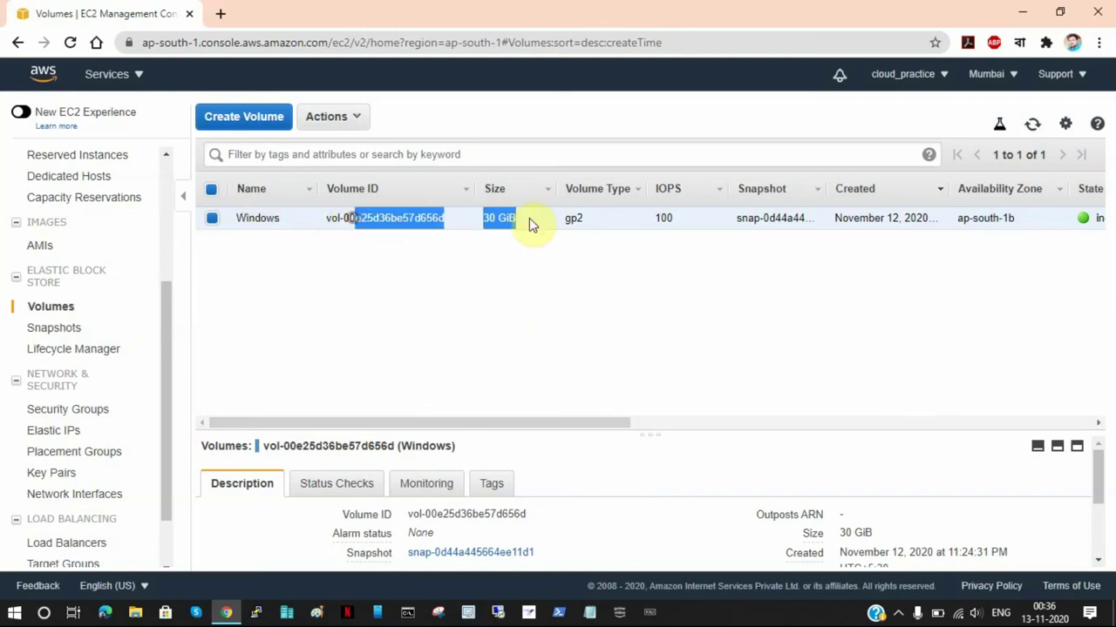
{"action": "left_click", "coordinate": [514, 217]}
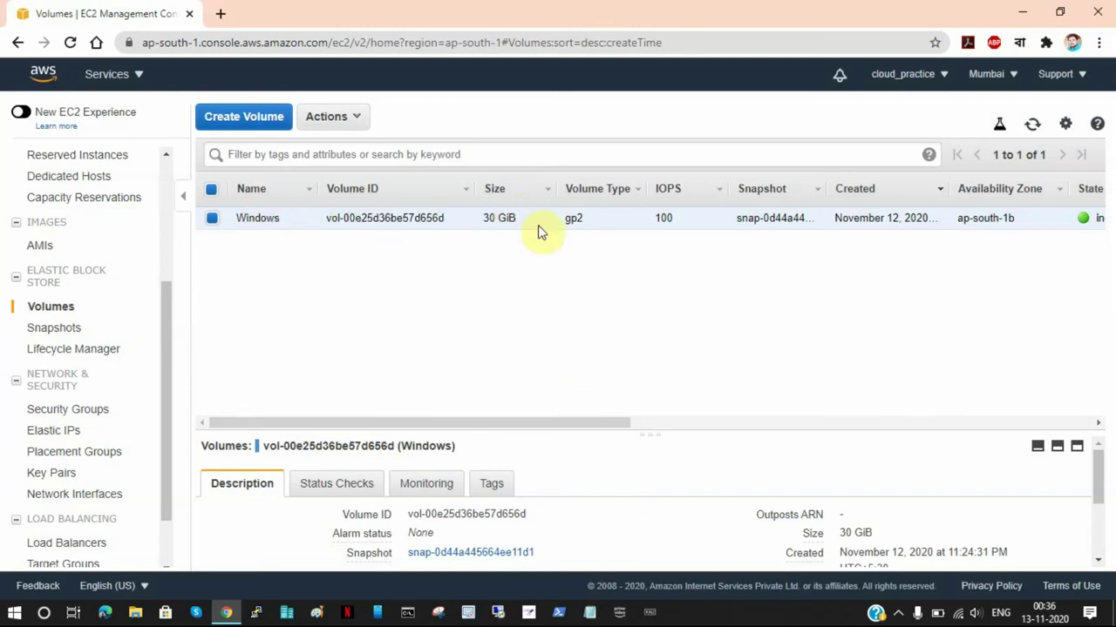
{"action": "left_click_drag", "start_coordinate": [482, 218], "coordinate": [507, 219]}
{"action": "left_click", "coordinate": [534, 304]}
{"action": "left_click_drag", "start_coordinate": [492, 220], "coordinate": [508, 218]}
{"action": "left_click", "coordinate": [532, 269]}
{"action": "left_click", "coordinate": [360, 115]}
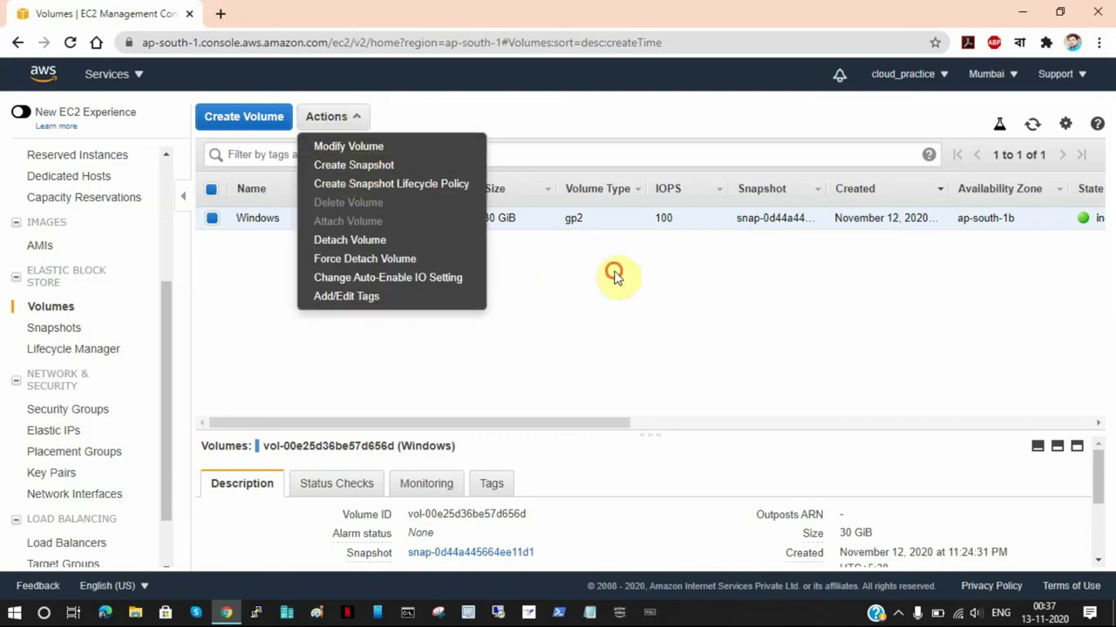
{"action": "left_click", "coordinate": [615, 274]}
{"action": "left_click", "coordinate": [359, 123]}
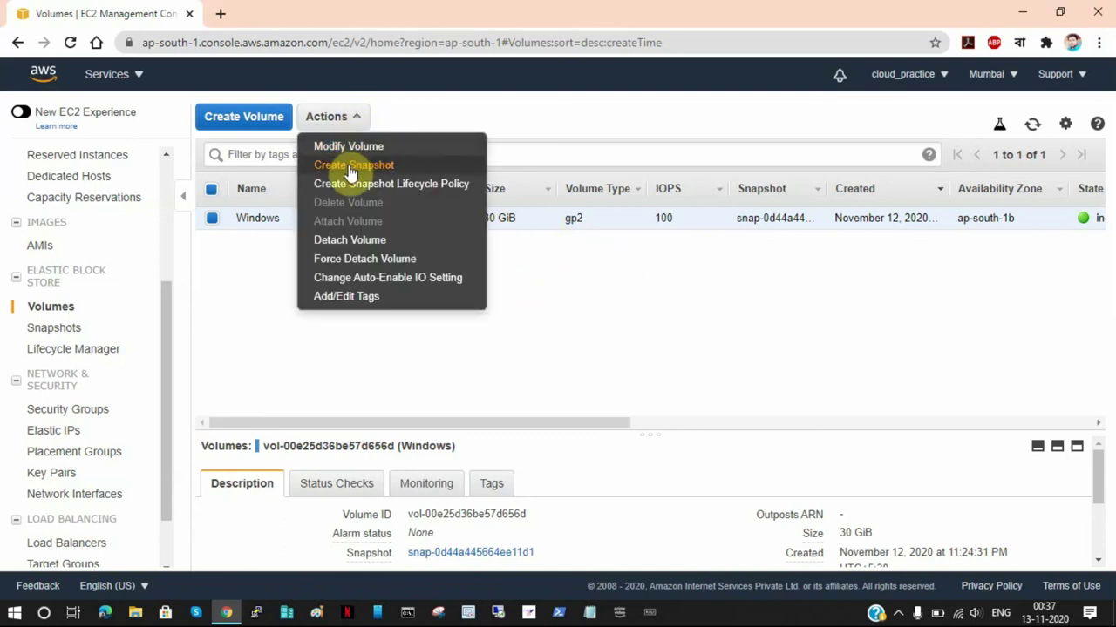
{"action": "left_click", "coordinate": [668, 301]}
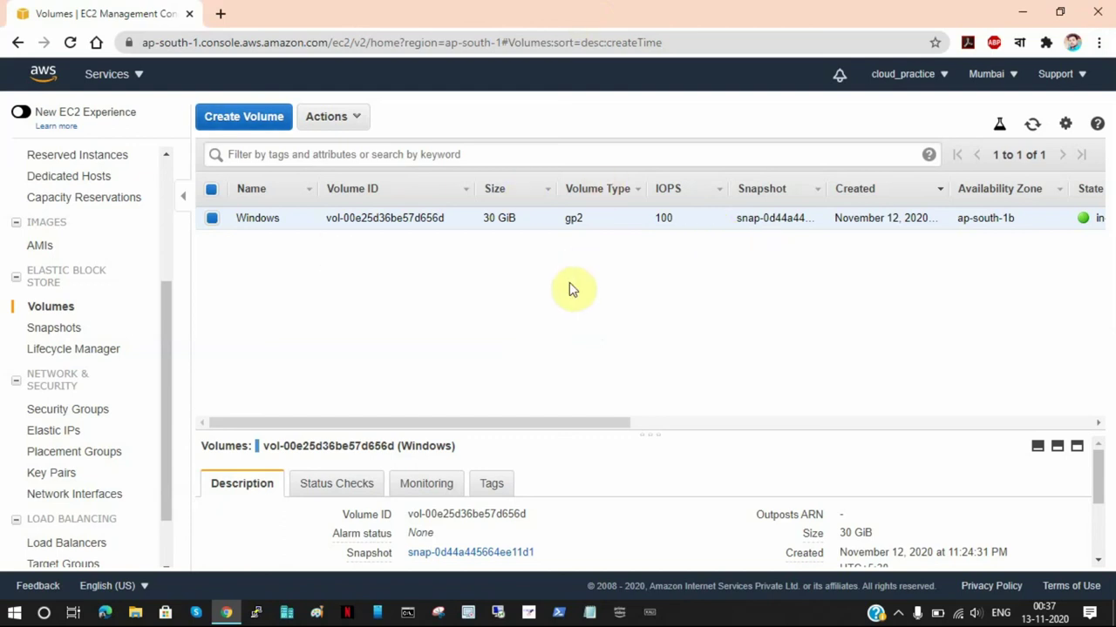
Open the Instances list and terminate the Windows instance.
{"action": "scroll", "coordinate": [80, 332], "scroll_direction": "up", "scroll_amount": 3}
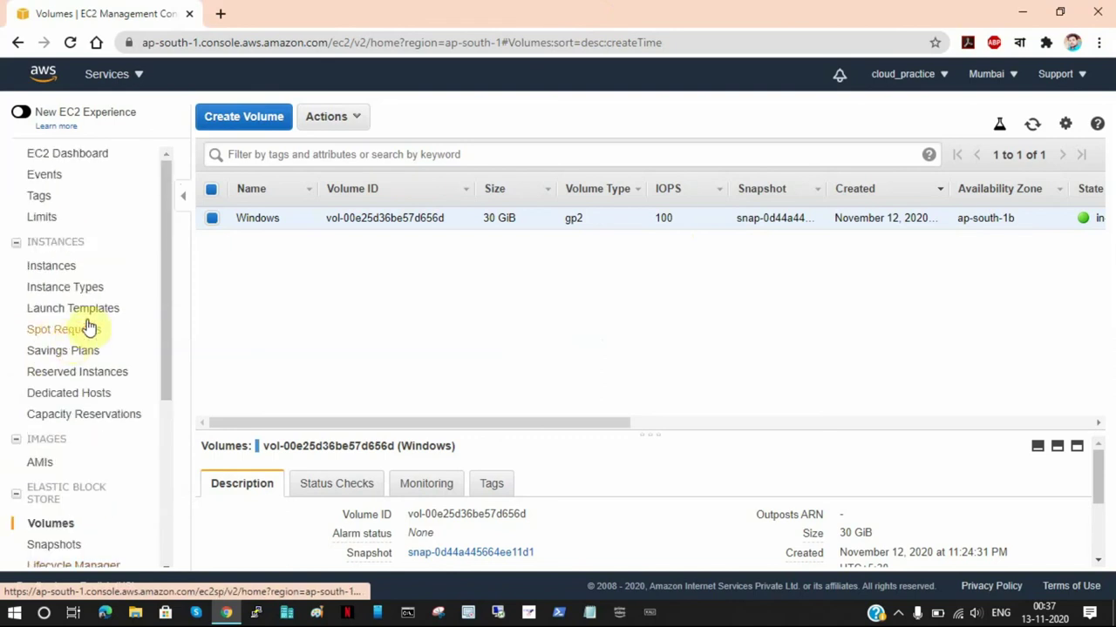
{"action": "left_click", "coordinate": [60, 268]}
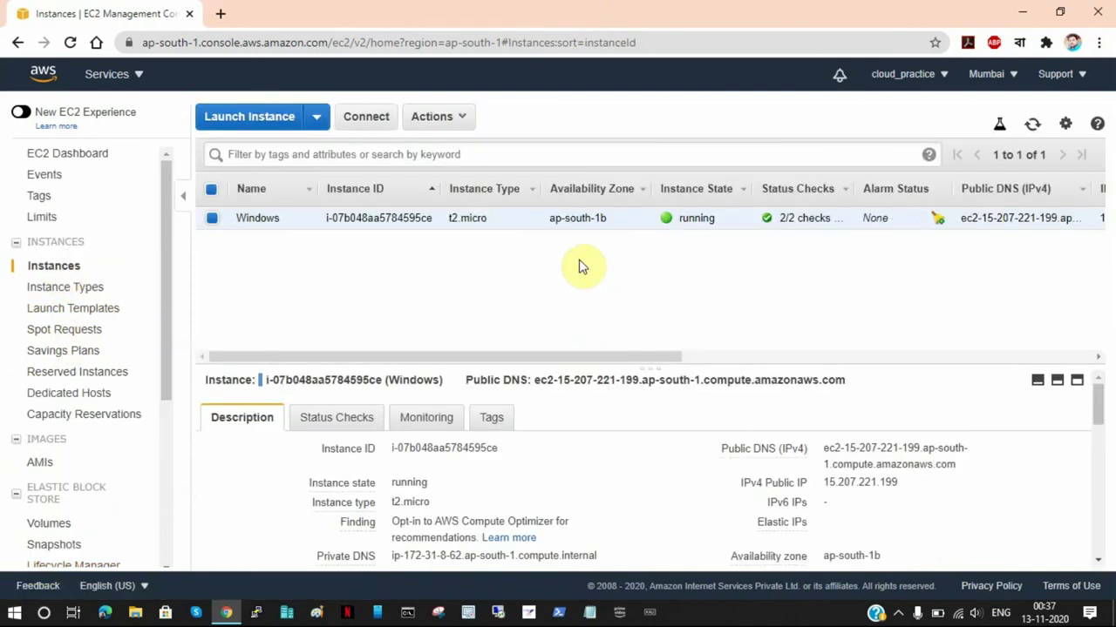
{"action": "left_click", "coordinate": [455, 121]}
{"action": "mouse_move", "coordinate": [514, 234]}
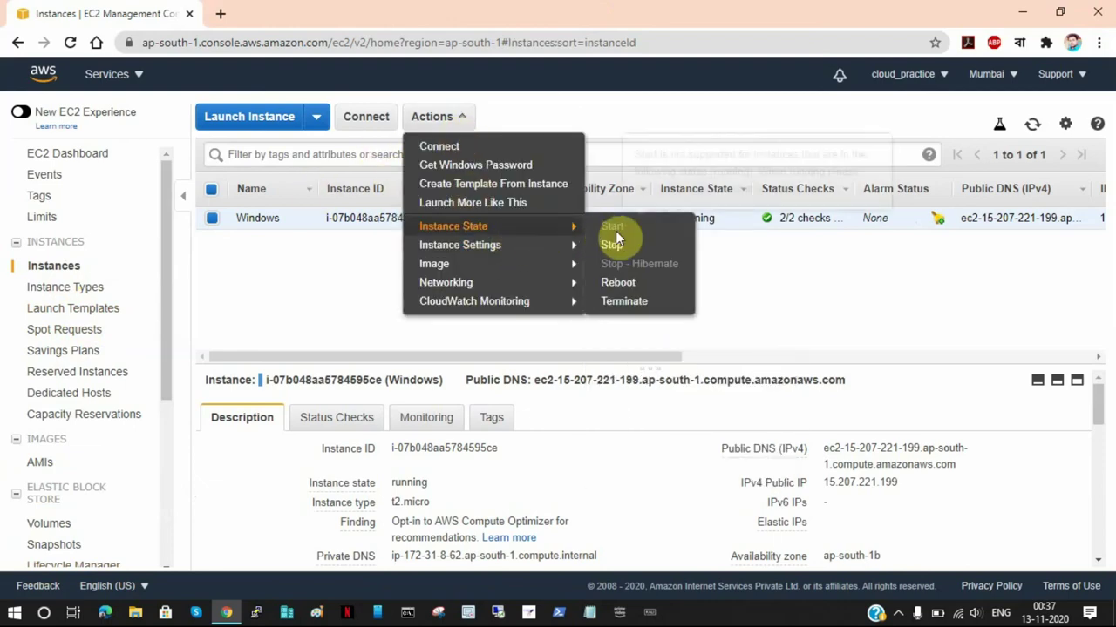
{"action": "left_click", "coordinate": [626, 301]}
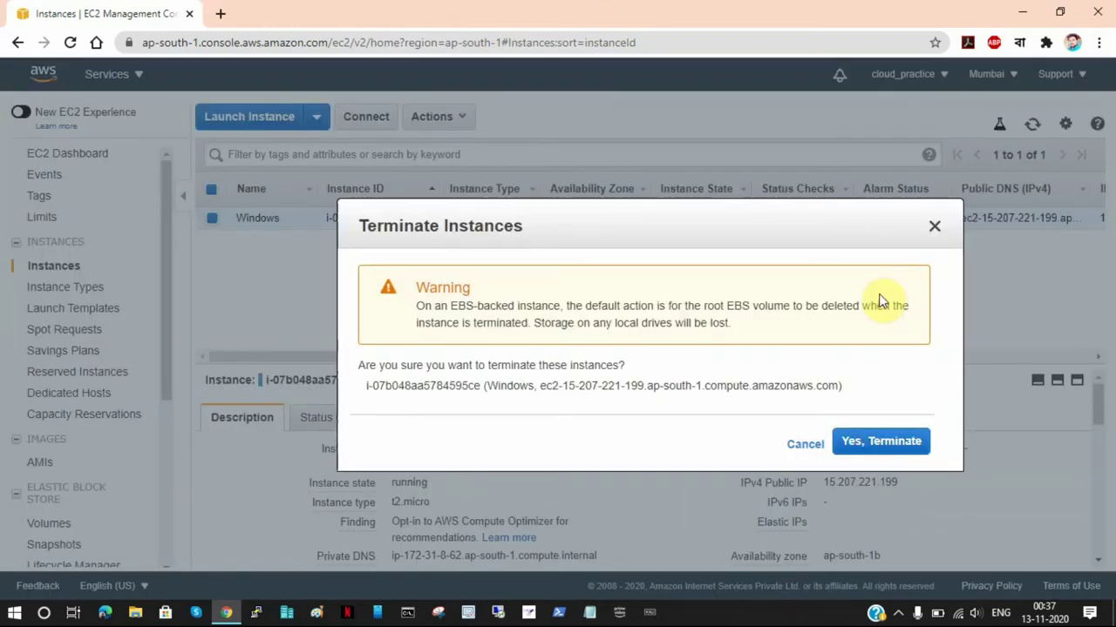
{"action": "left_click", "coordinate": [880, 442]}
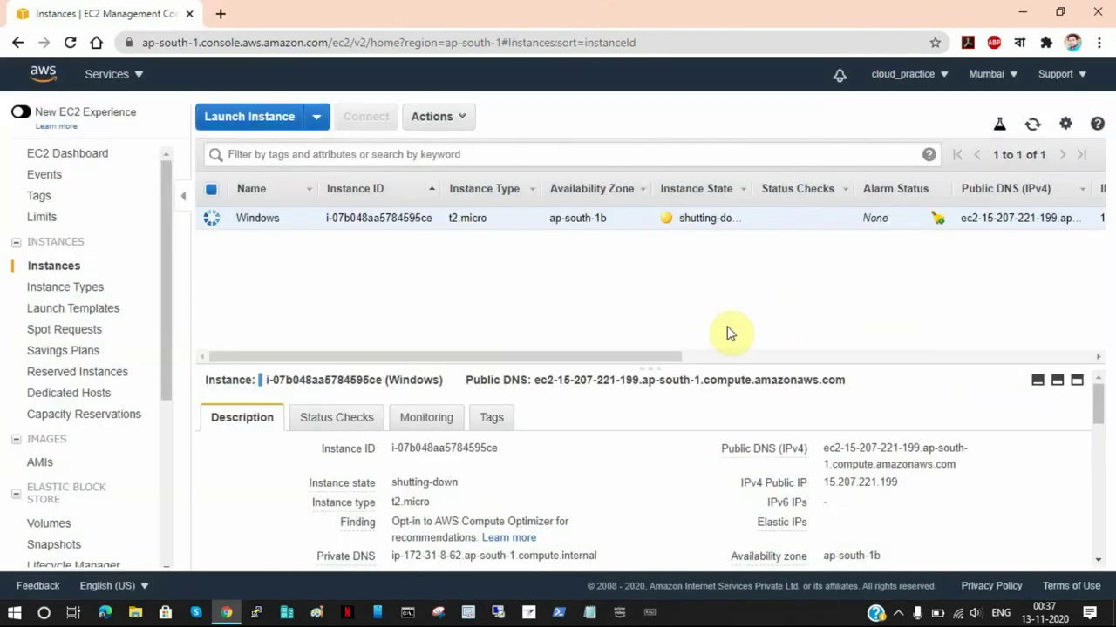